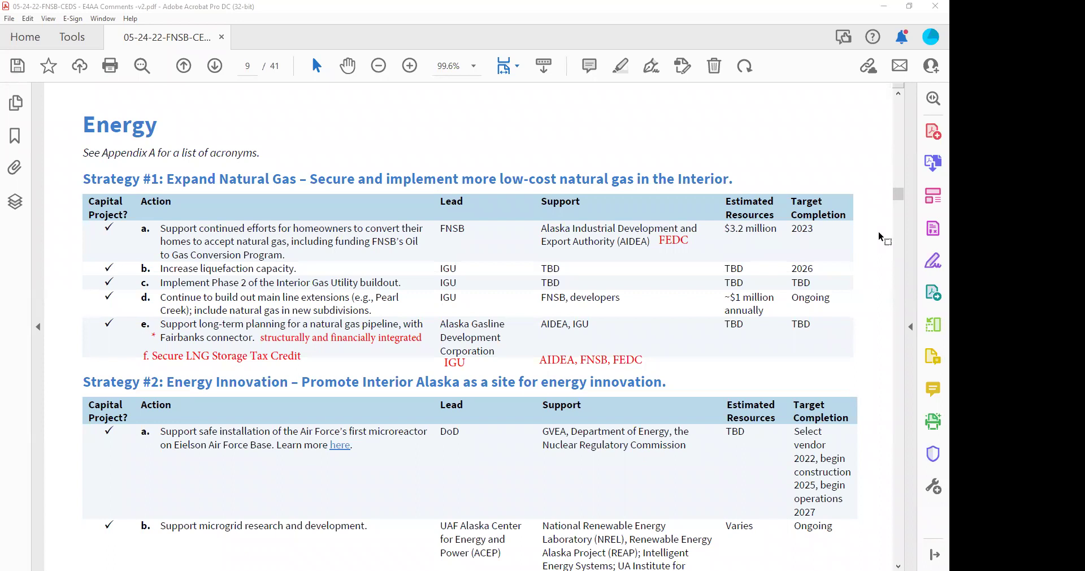
# Scroll the draft CEDS down and back up to review page 9.
pyautogui.scroll(-1, 880, 237)
pyautogui.scroll(1, 880, 238)
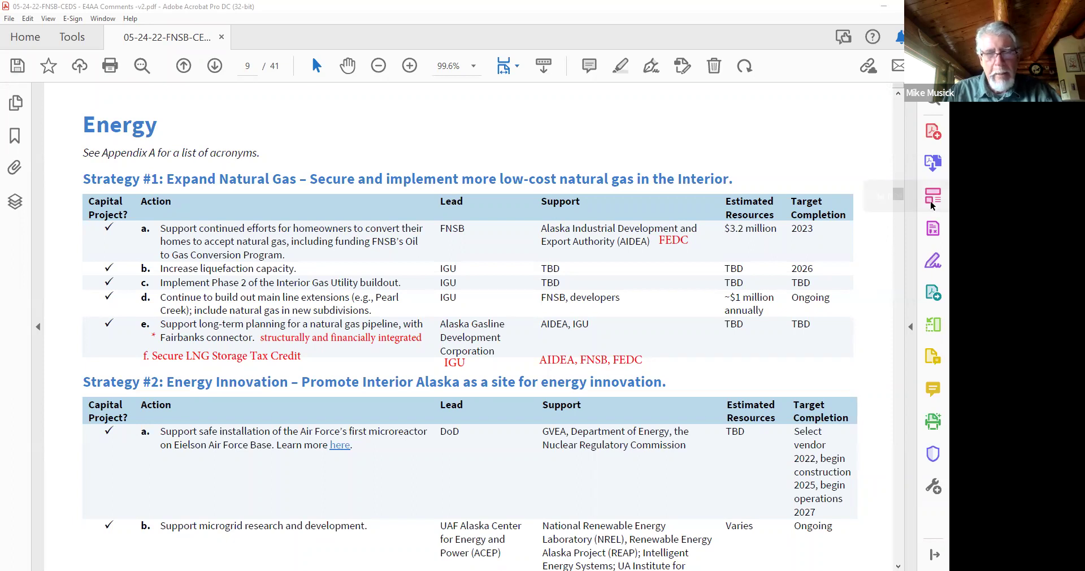
pyautogui.click(919, 218)
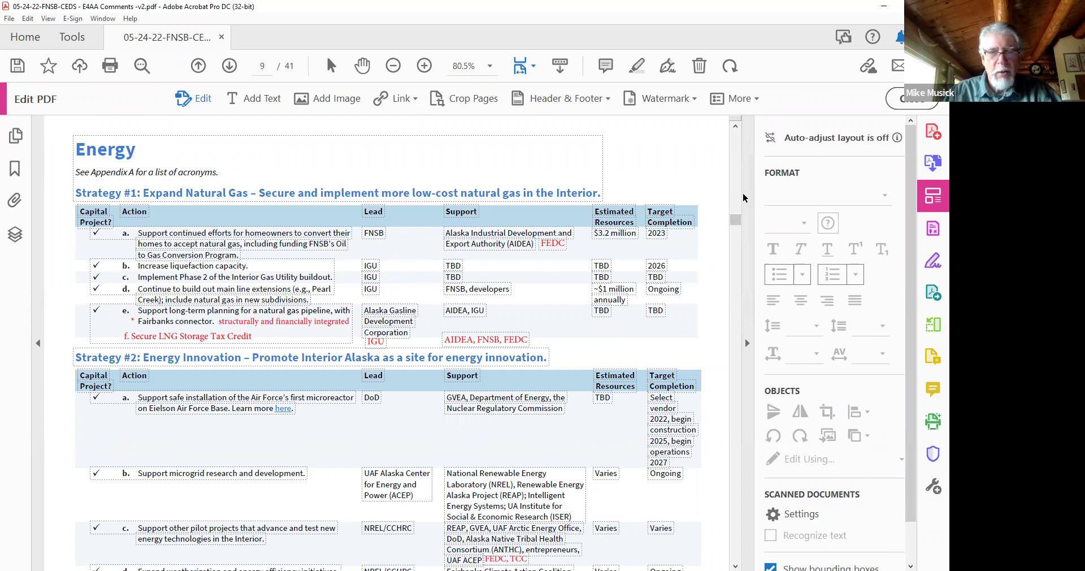
pyautogui.scroll(-1, 743, 196)
pyautogui.scroll(-3, 396, 339)
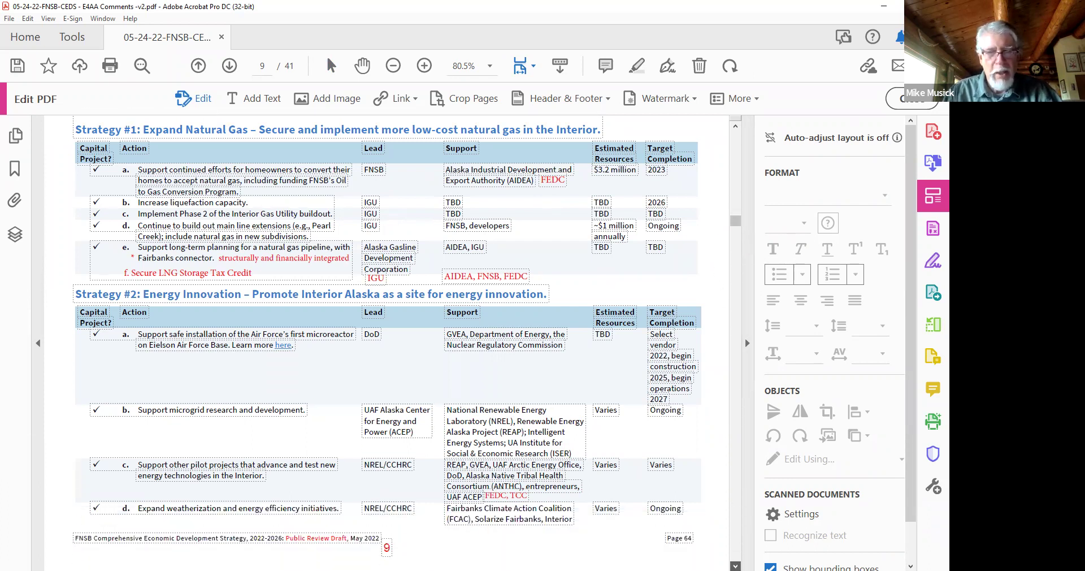
pyautogui.scroll(-2, 395, 339)
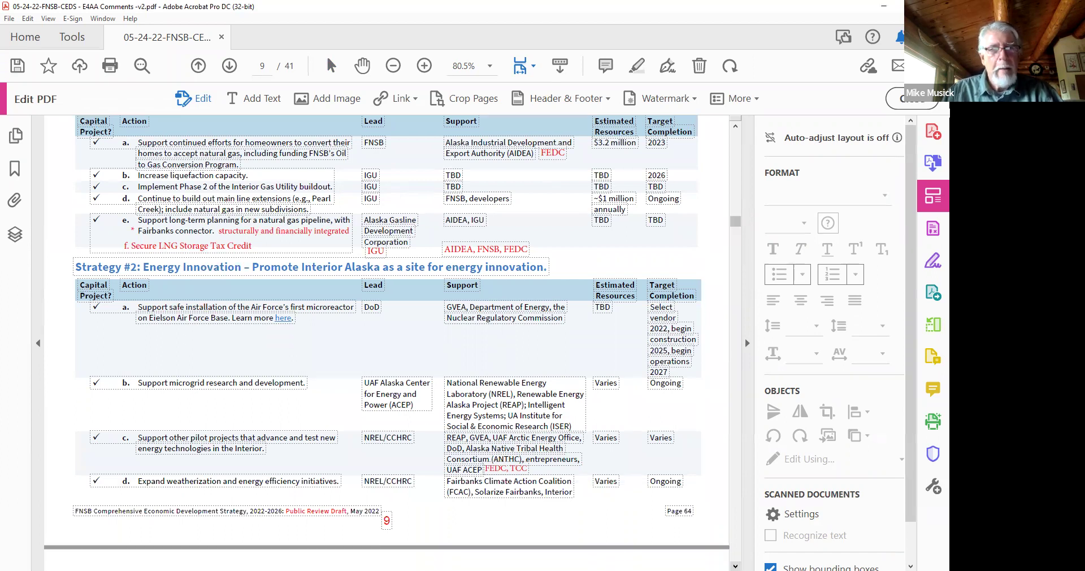
pyautogui.scroll(-1, 387, 334)
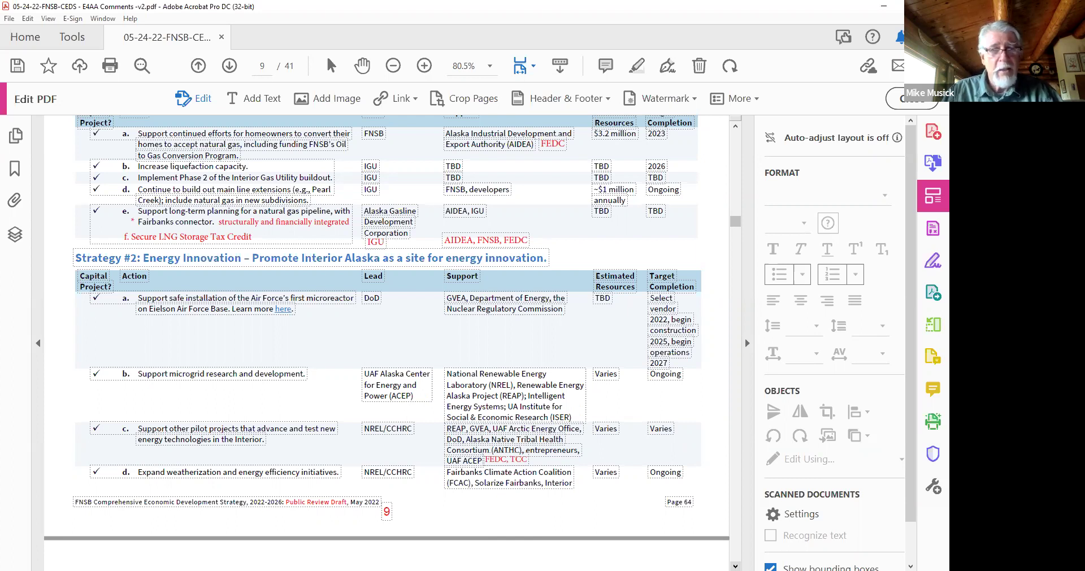
pyautogui.scroll(-3, 391, 343)
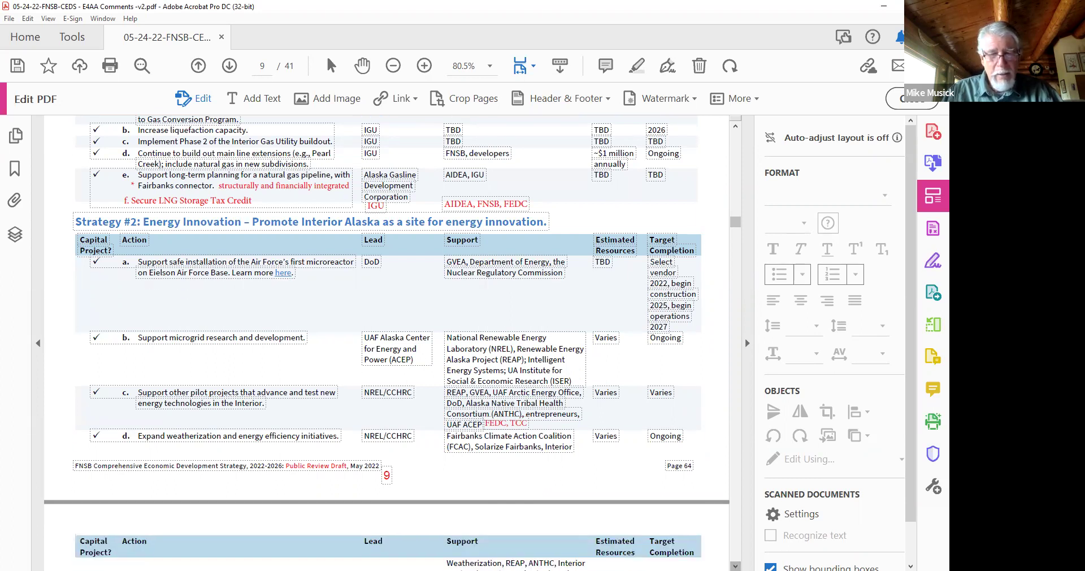
pyautogui.click(736, 127)
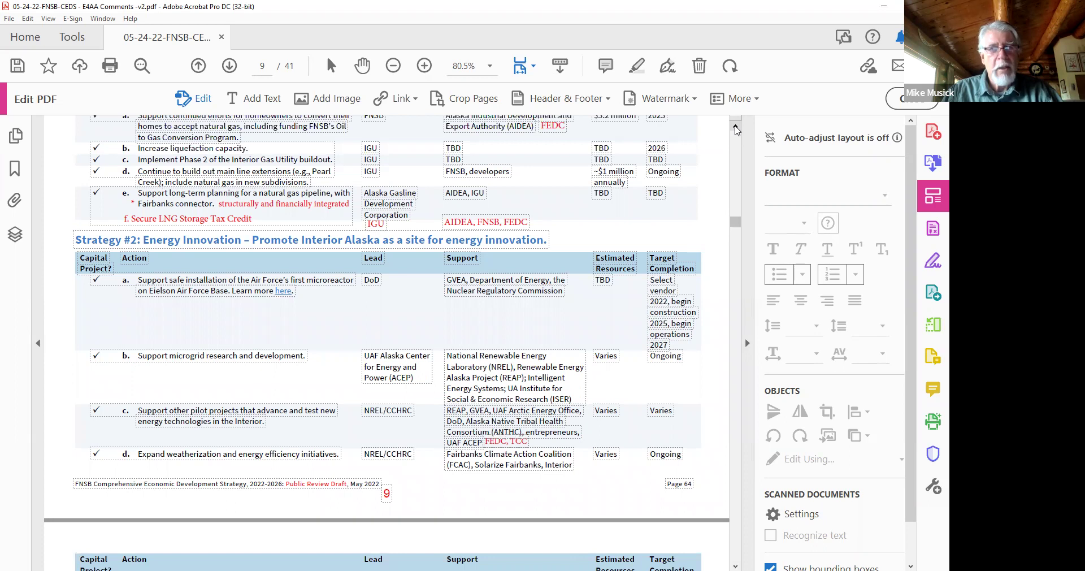
pyautogui.scroll(2, 737, 130)
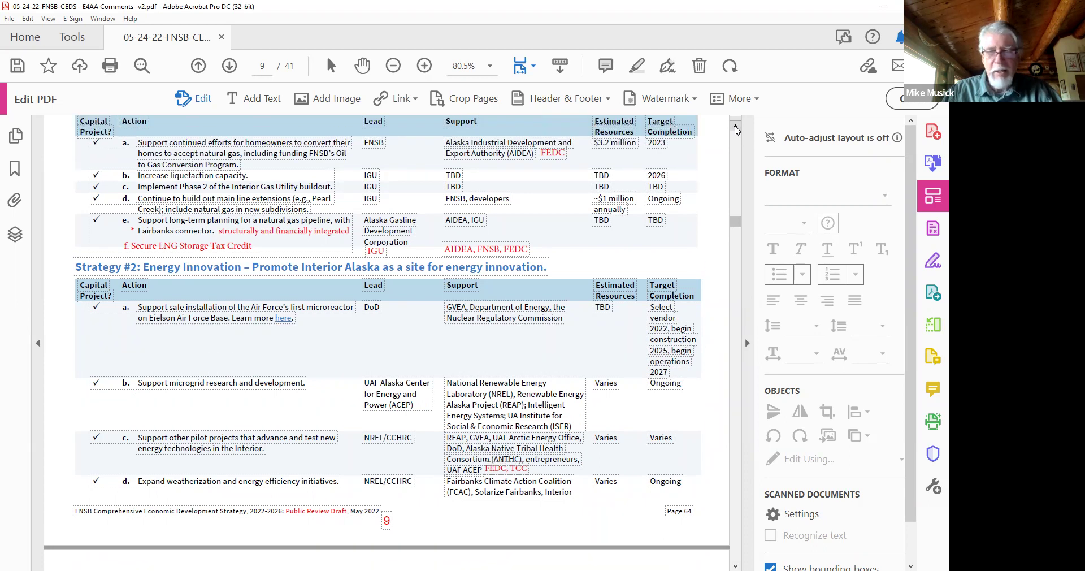
pyautogui.scroll(2, 736, 130)
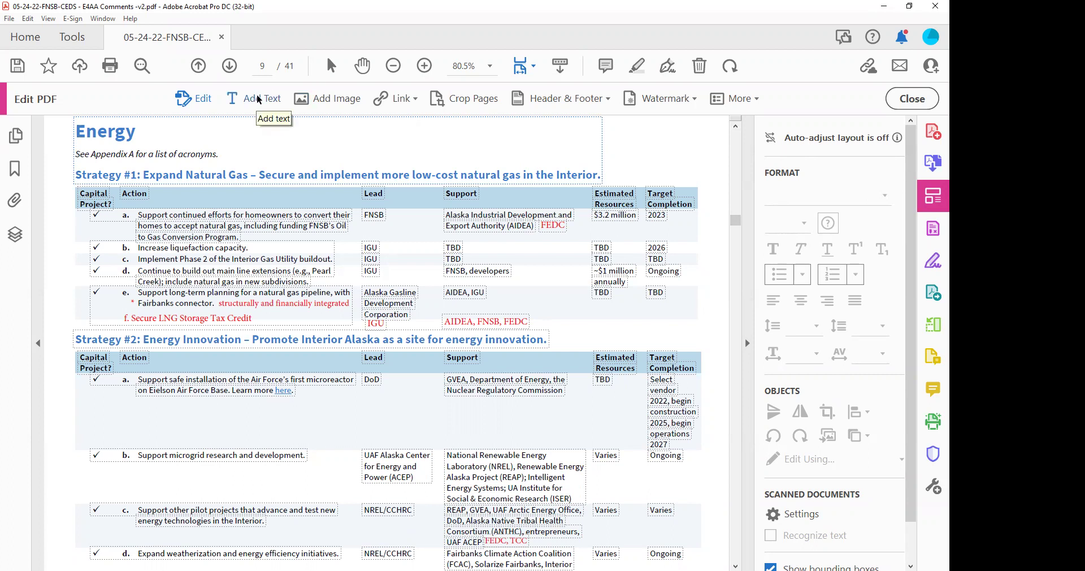
# Add a text box reading 'Climate Change as driver?' beside the Energy heading, fixing typos, then select it.
pyautogui.click(257, 94)
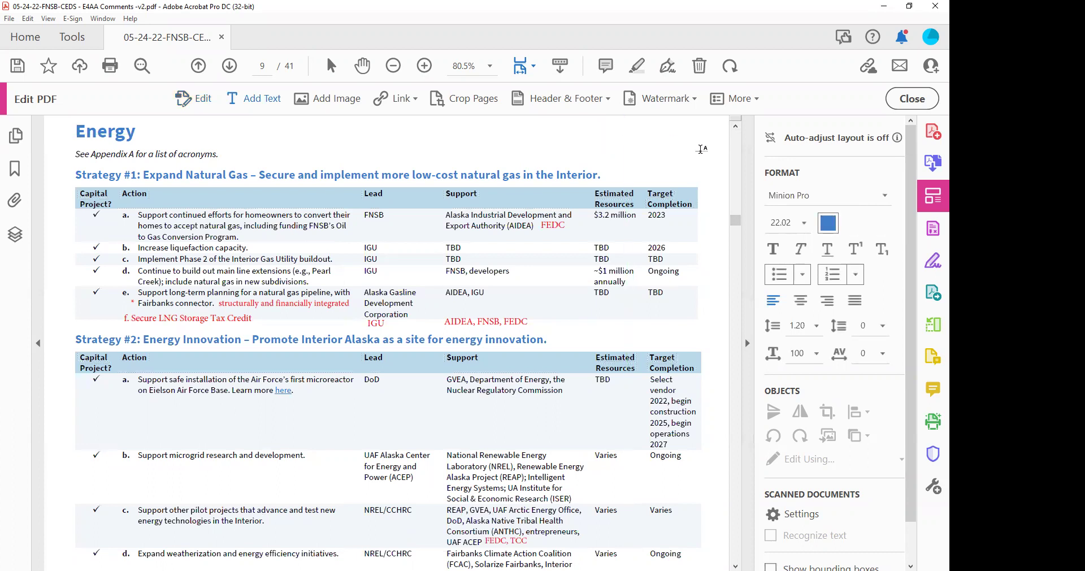
pyautogui.write('Climate c')
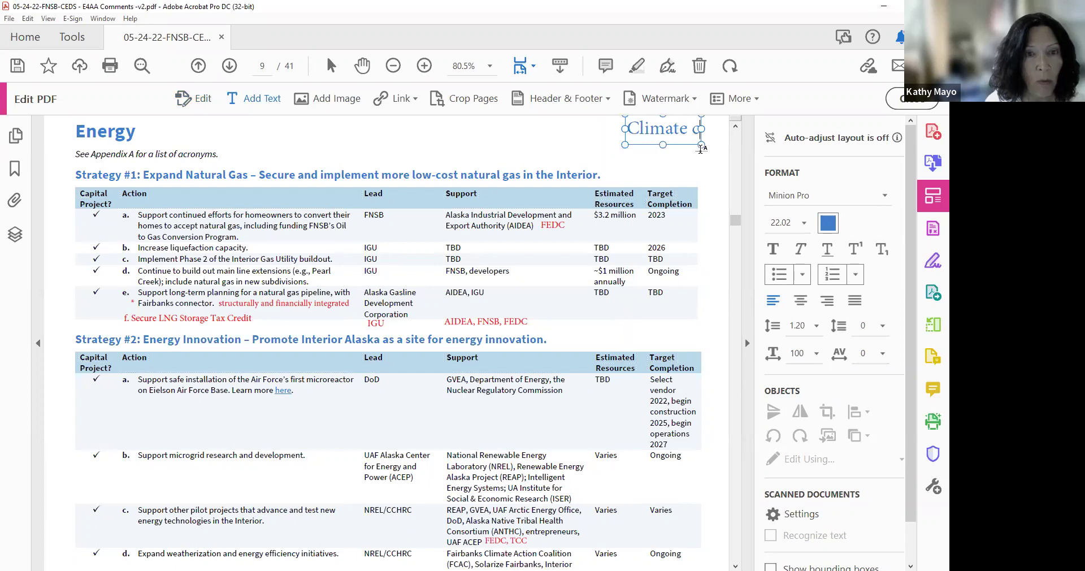
pyautogui.write('ha')
pyautogui.press('BackSpace')
pyautogui.press('BackSpace')
pyautogui.press('BackSpace')
pyautogui.press('BackSpace')
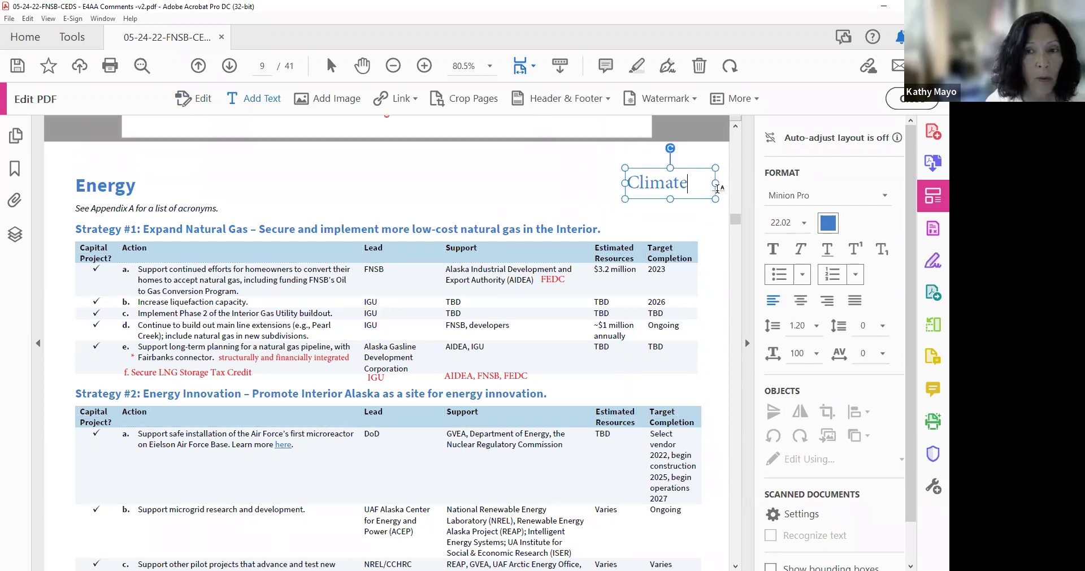
pyautogui.scroll(2, 701, 170)
pyautogui.click(714, 199)
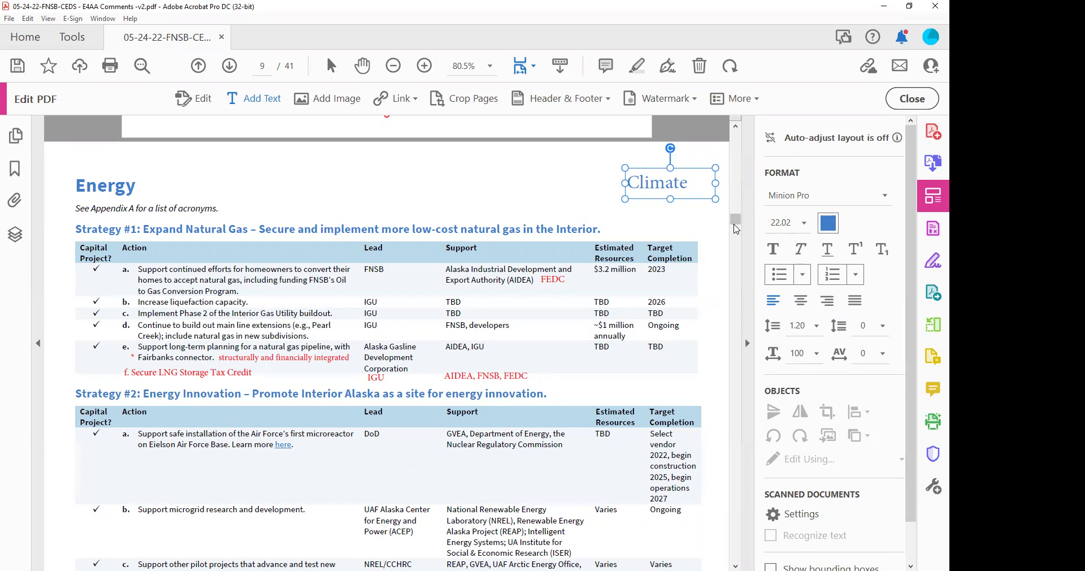
pyautogui.write('Changege')
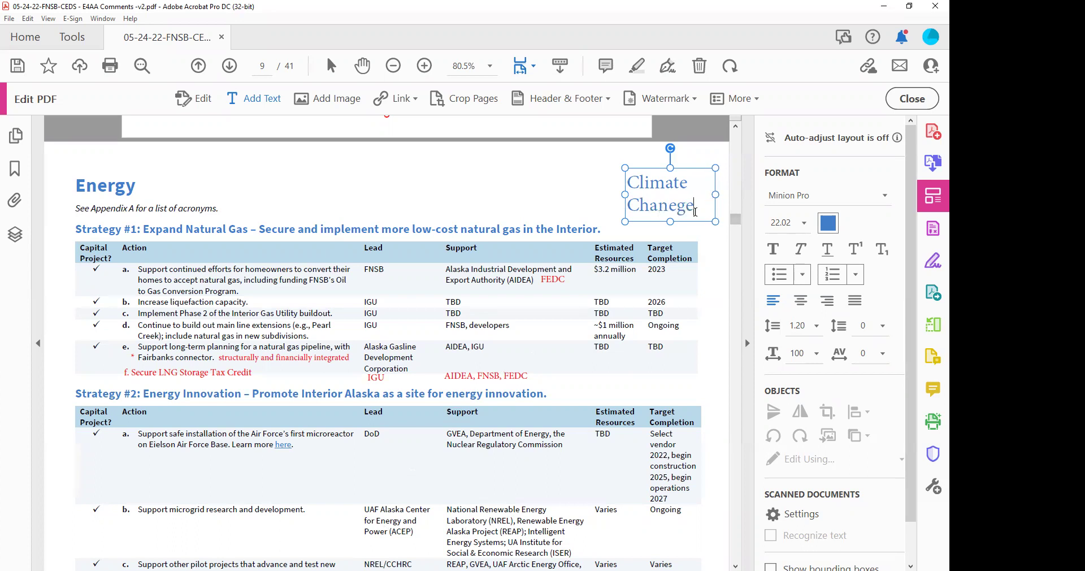
pyautogui.moveTo(694, 207); pyautogui.dragTo(630, 212)
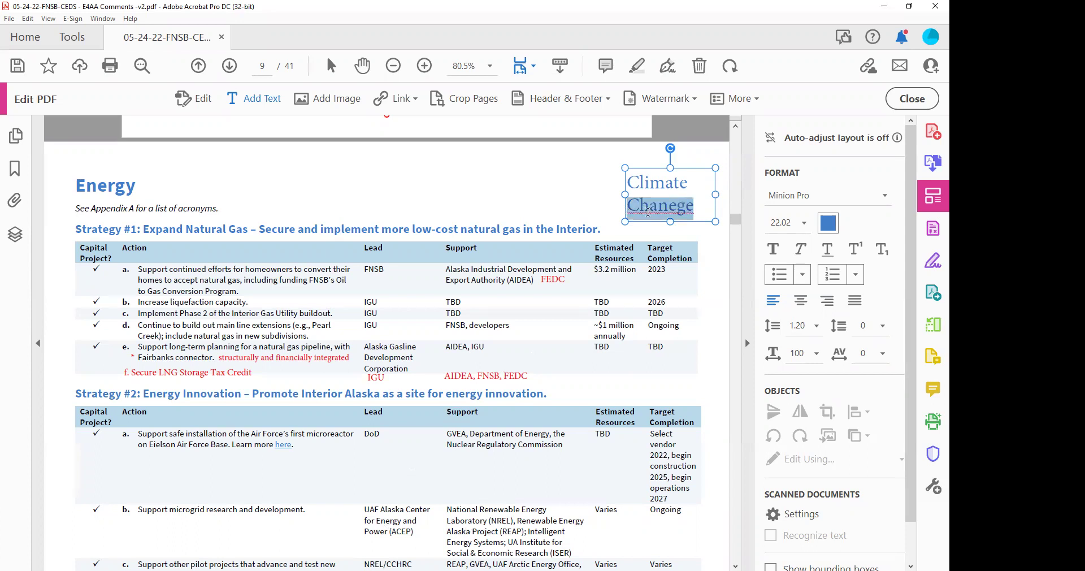
pyautogui.click(692, 206)
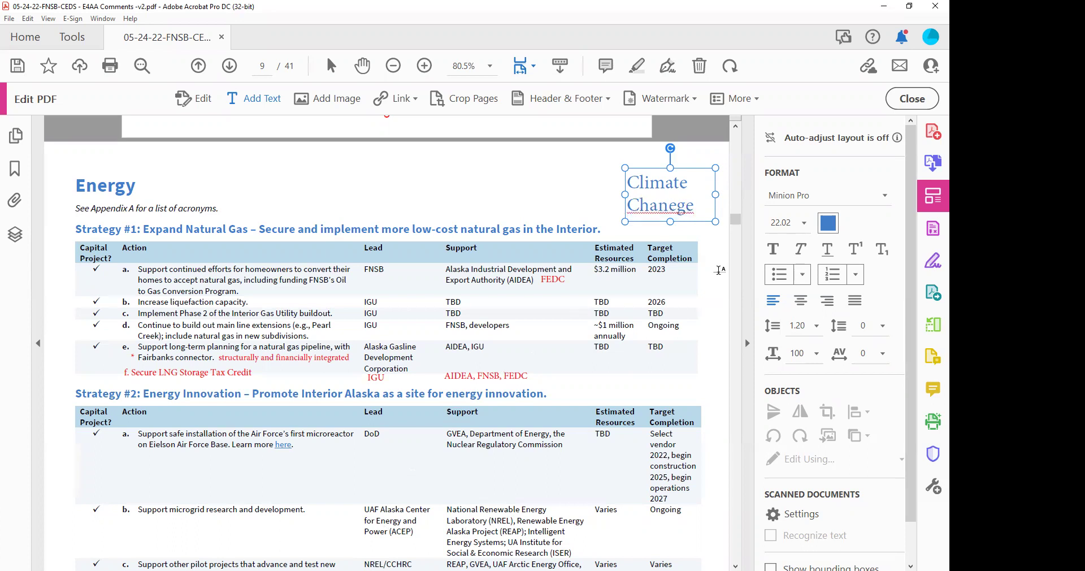
pyautogui.press('BackSpace')
pyautogui.press('BackSpace')
pyautogui.press('BackSpace')
pyautogui.write('ge as driver')
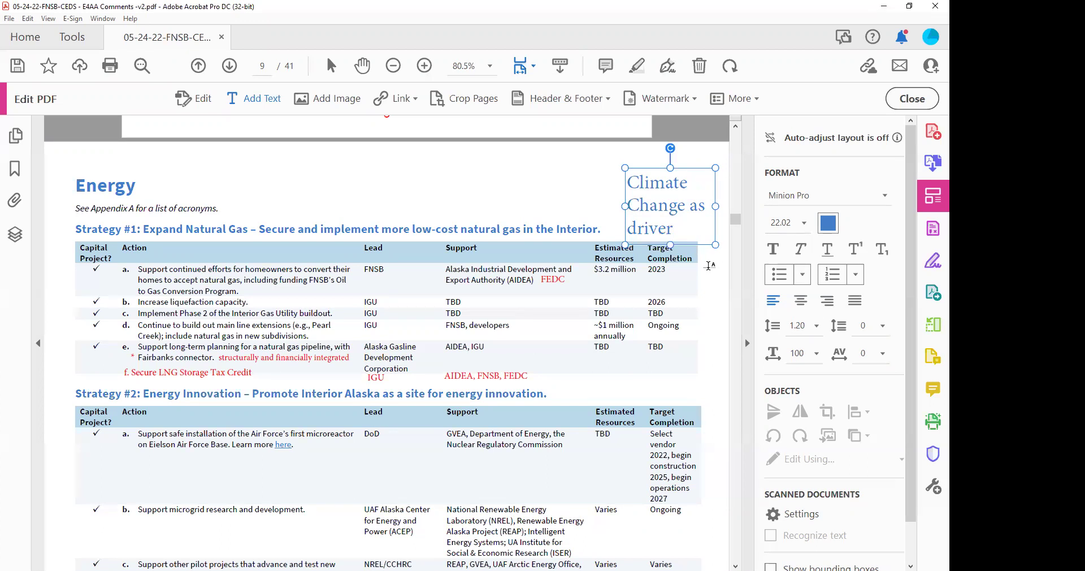
pyautogui.write('?')
pyautogui.moveTo(683, 228); pyautogui.dragTo(620, 188)
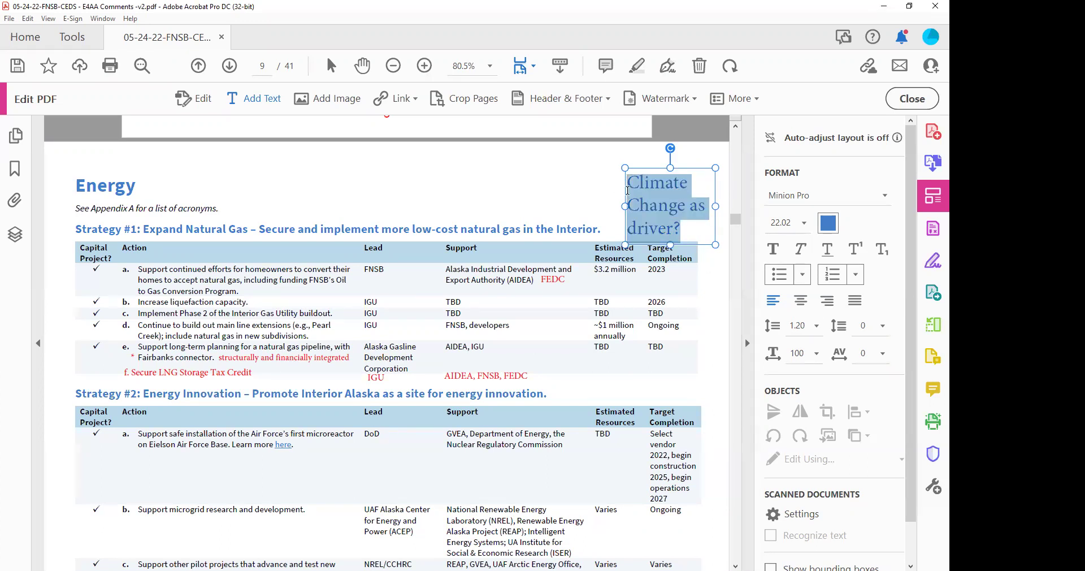
# Make the selected note 14 pt and red, then deselect it.
pyautogui.click(805, 223)
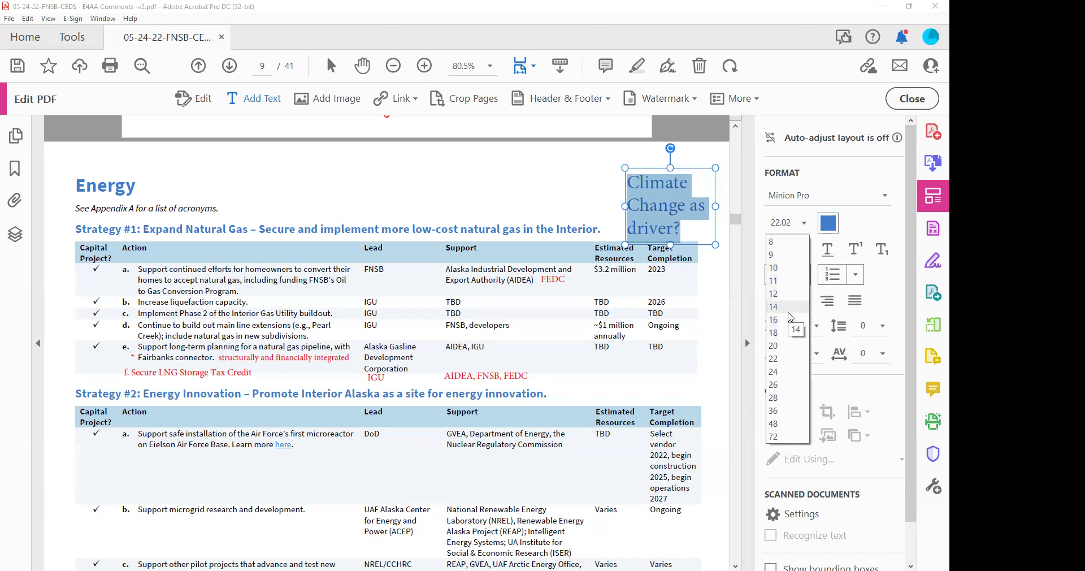
pyautogui.click(790, 310)
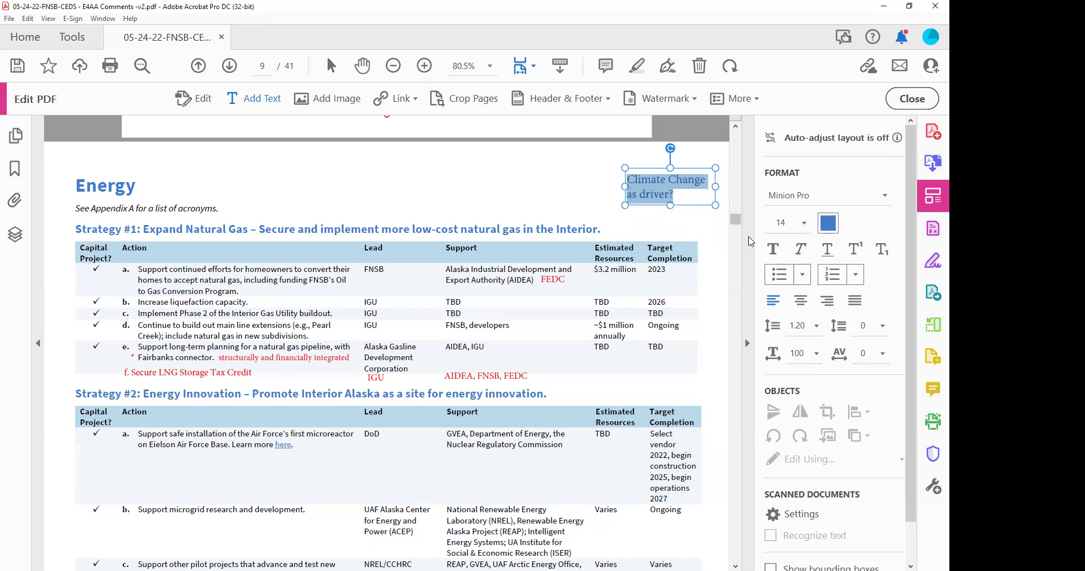
pyautogui.click(836, 226)
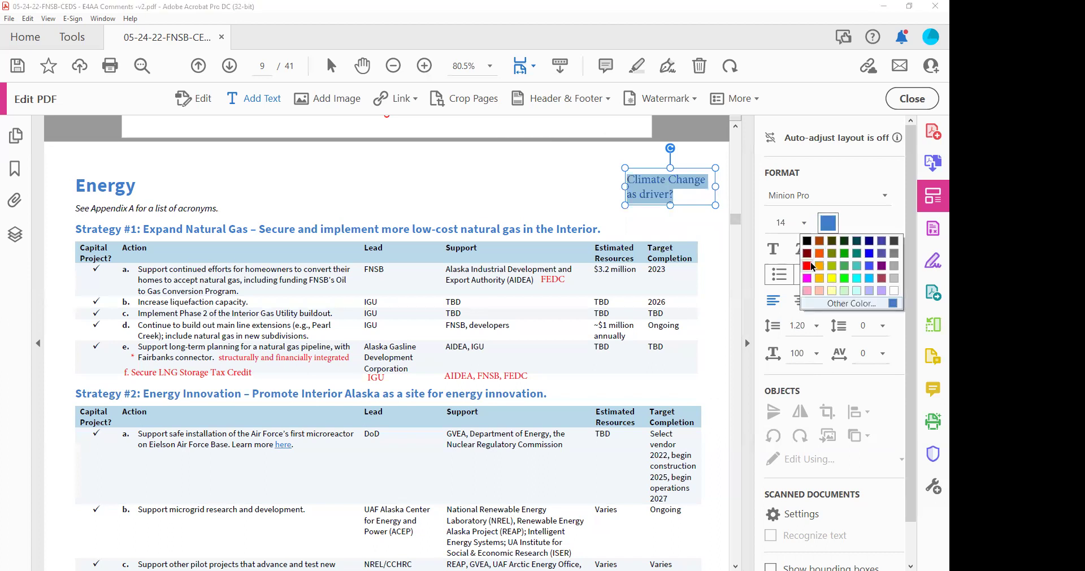
pyautogui.click(812, 266)
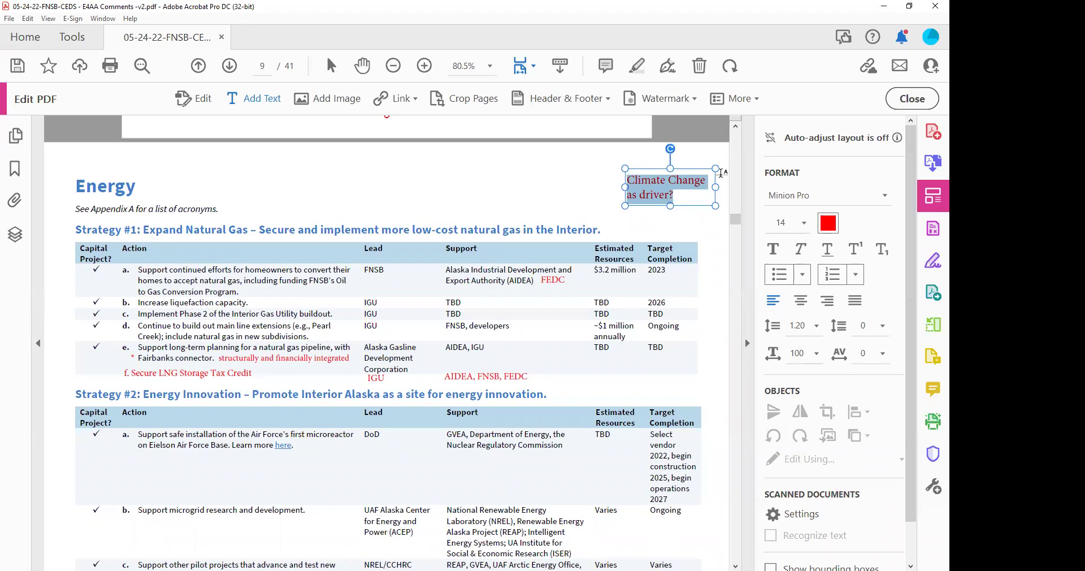
pyautogui.click(660, 195)
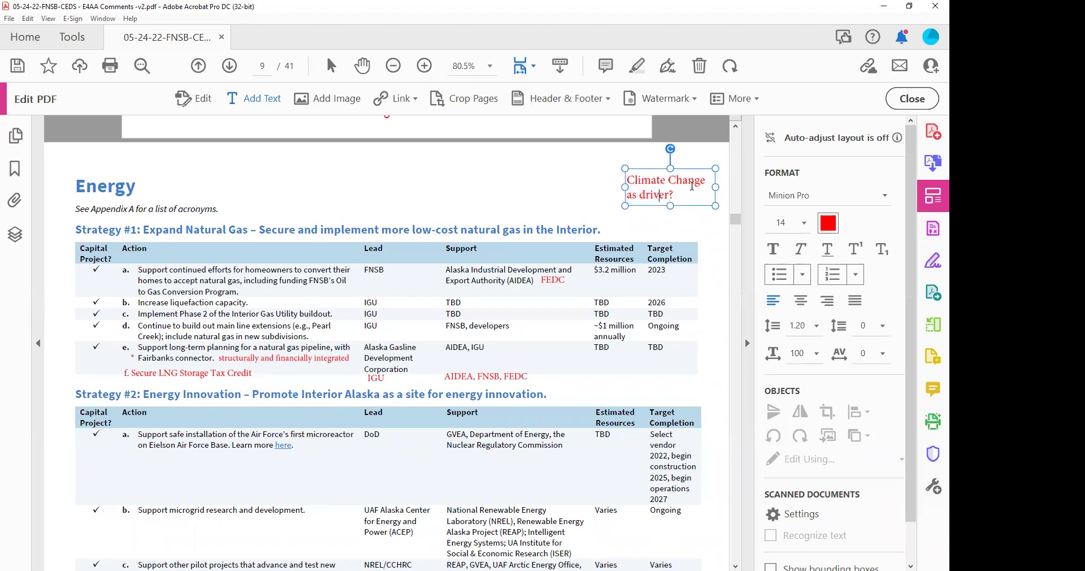
# Scroll back to page 9's Energy tables showing the red 'Climate Change as driver?' note.
pyautogui.click(740, 244)
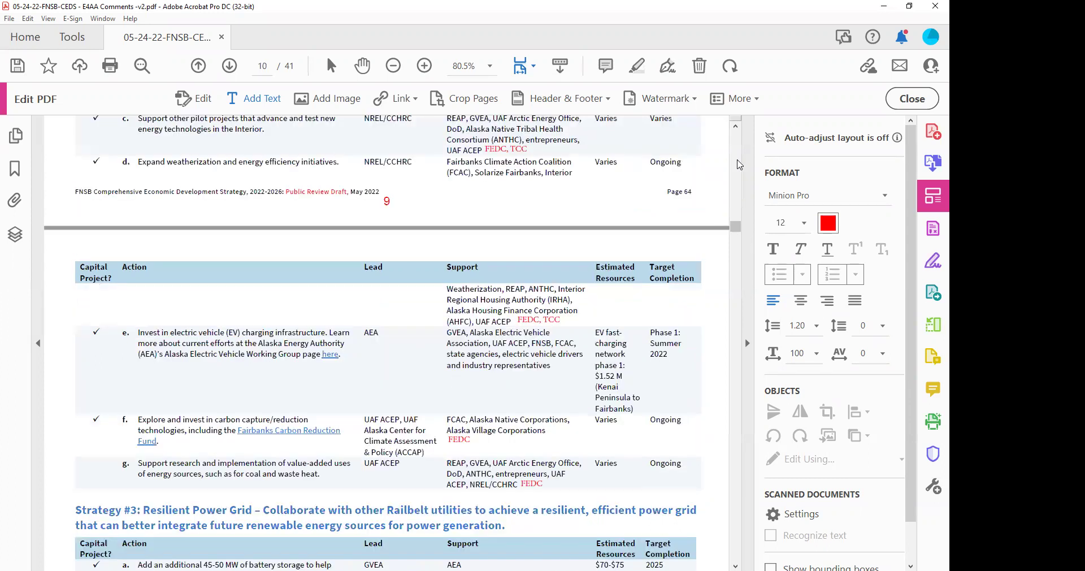
pyautogui.click(737, 125)
pyautogui.scroll(10, 740, 129)
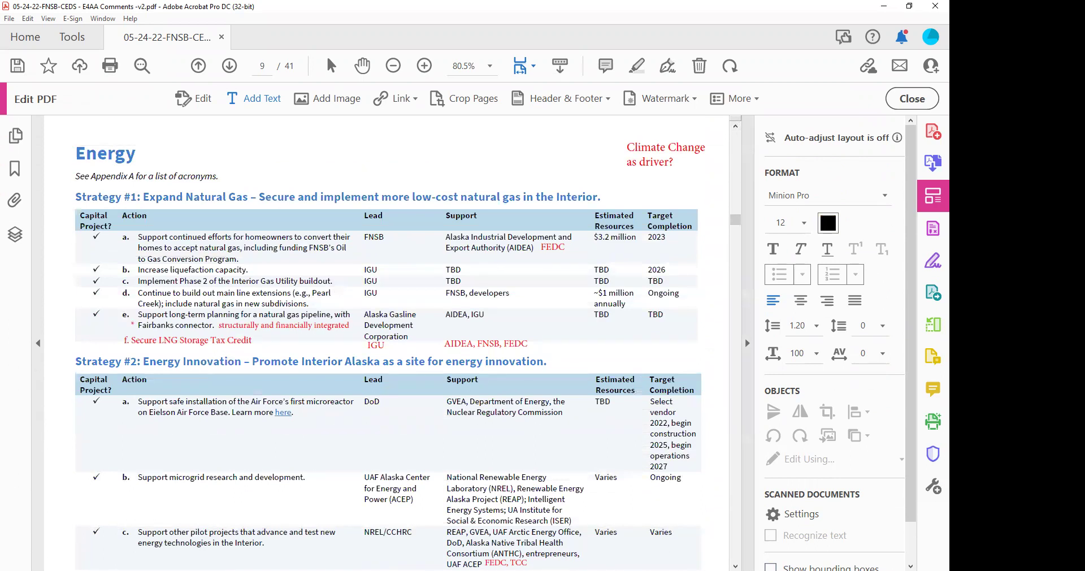
pyautogui.click(735, 565)
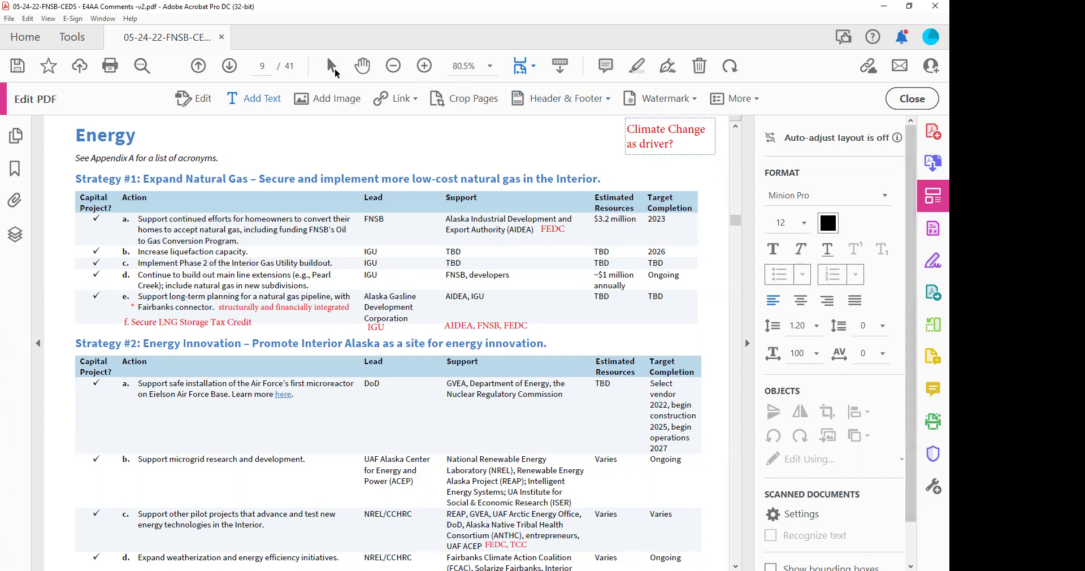
# Append '(s)' so the red line reads 'f. Secure LNG Storage Tax Credit(s)'.
pyautogui.click(201, 104)
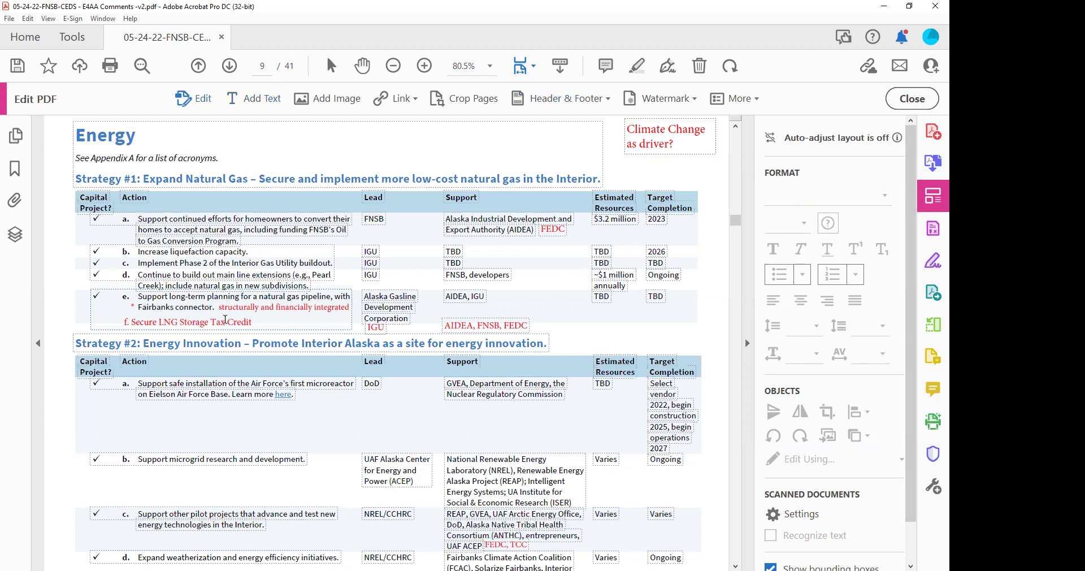
pyautogui.click(252, 322)
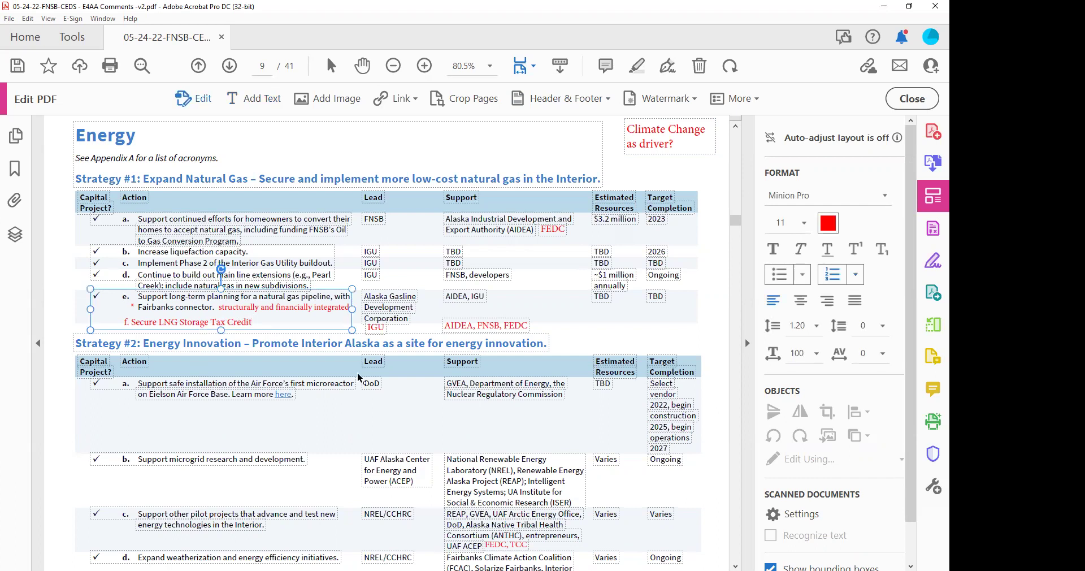
pyautogui.write('(s)')
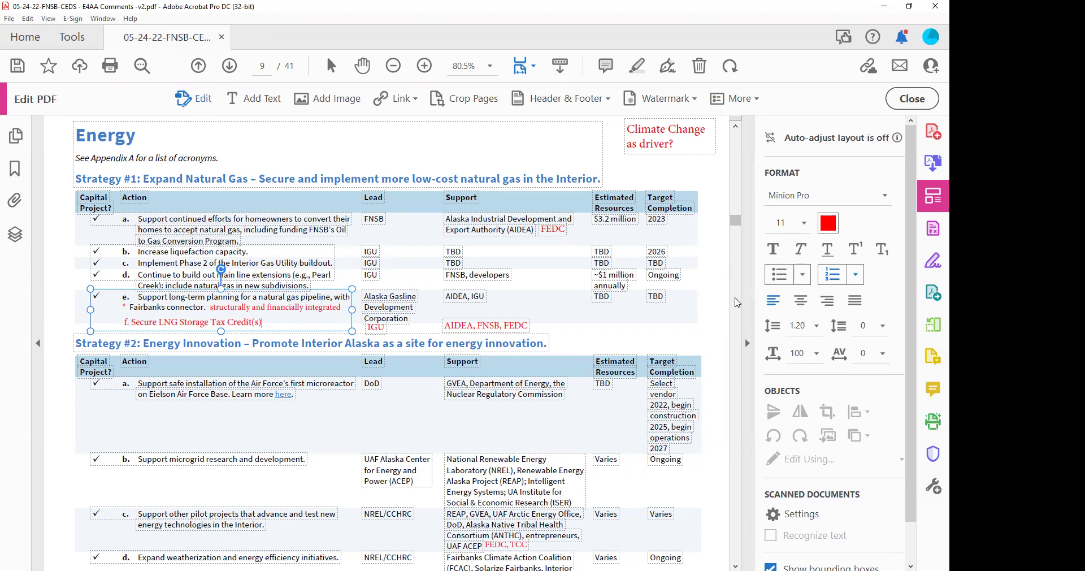
pyautogui.scroll(-10, 734, 301)
pyautogui.scroll(7, 650, 246)
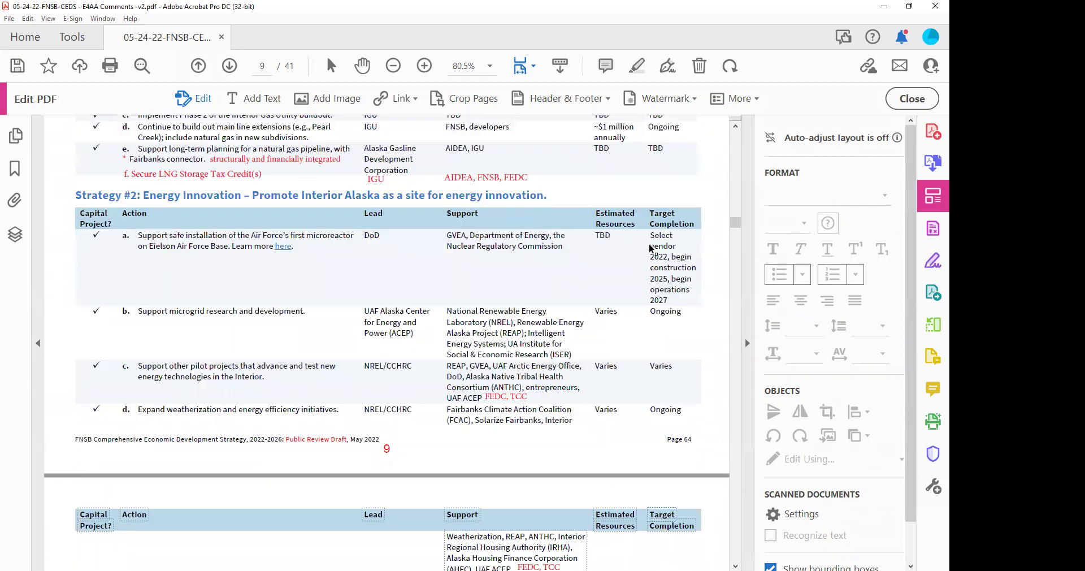
pyautogui.scroll(5, 710, 300)
pyautogui.scroll(-3, 711, 300)
pyautogui.scroll(-4, 711, 299)
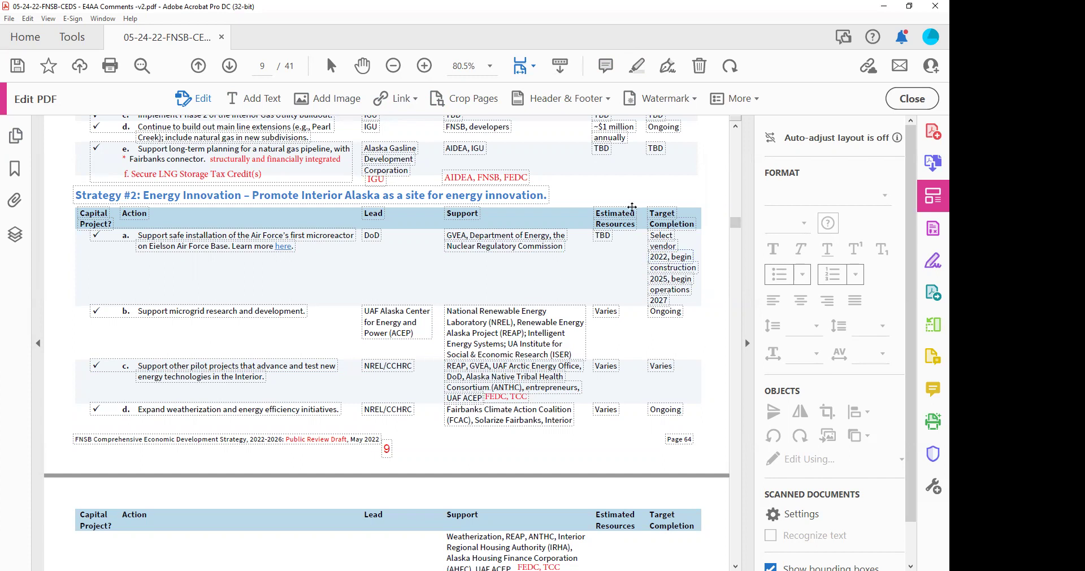
# Place a new text box in the Support cell of Strategy #2 row a.
pyautogui.click(261, 102)
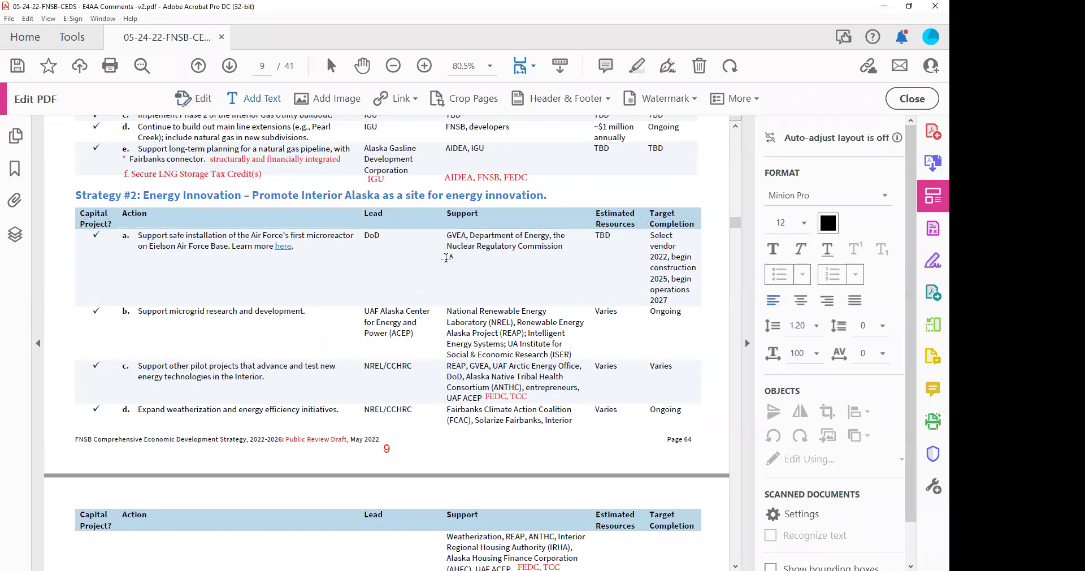
pyautogui.click(631, 328)
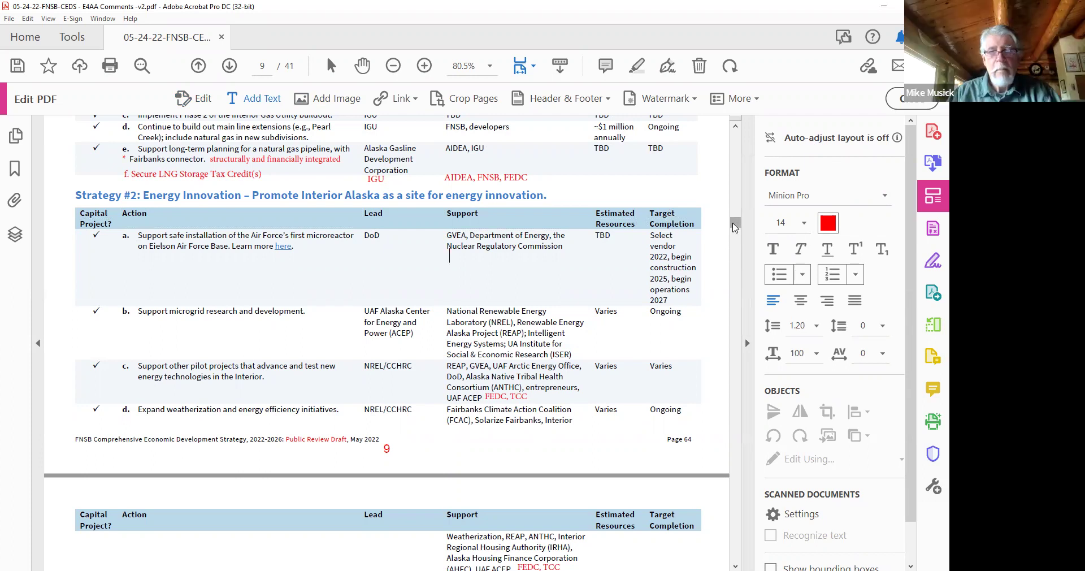
pyautogui.scroll(-2, 491, 281)
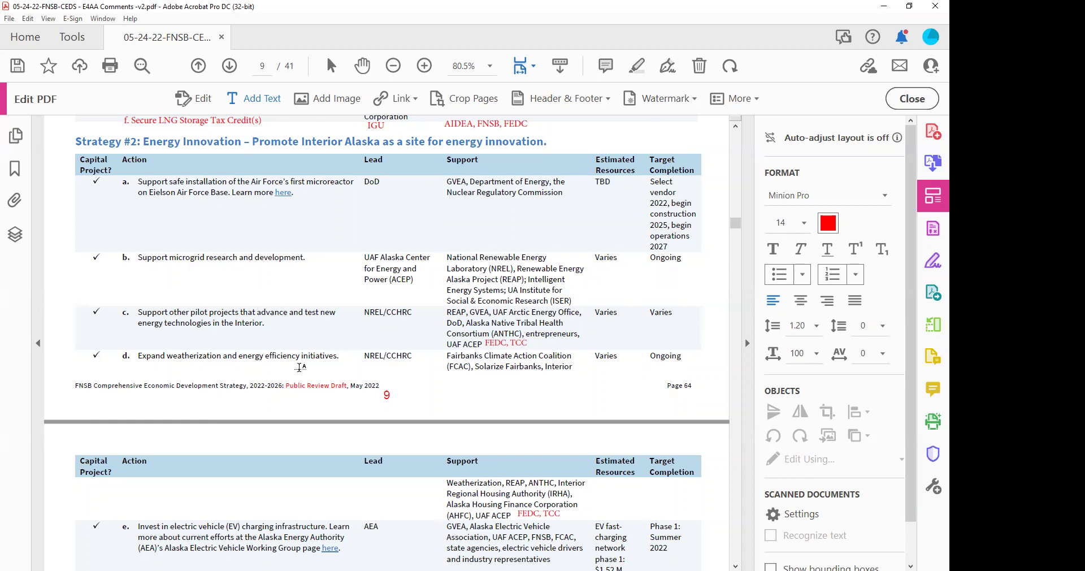
# Scroll down to page 10 showing Strategy #2 rows e–g.
pyautogui.scroll(-1, 398, 369)
pyautogui.scroll(-1, 473, 336)
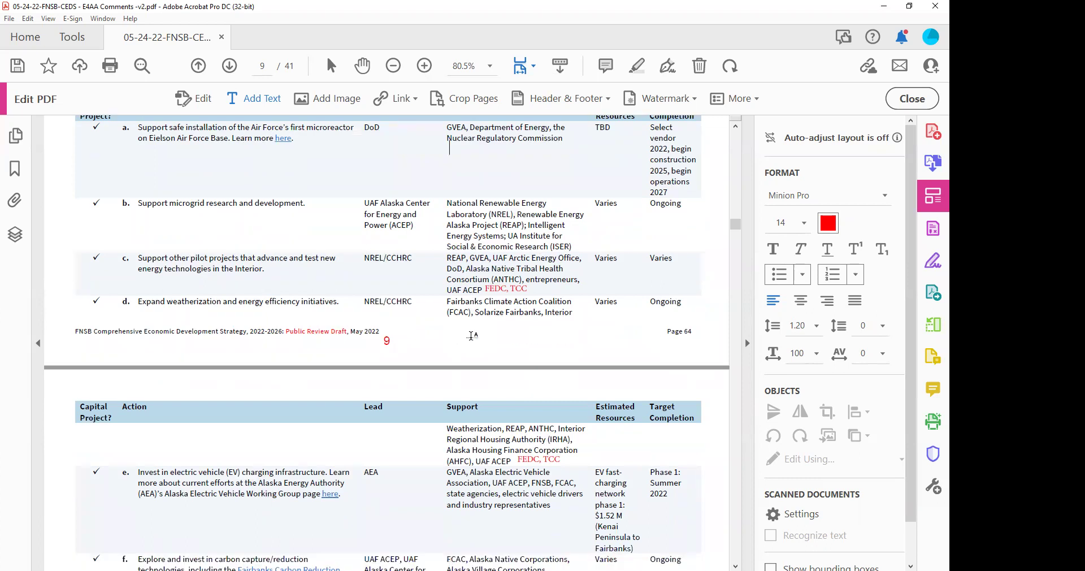
pyautogui.scroll(-2, 228, 321)
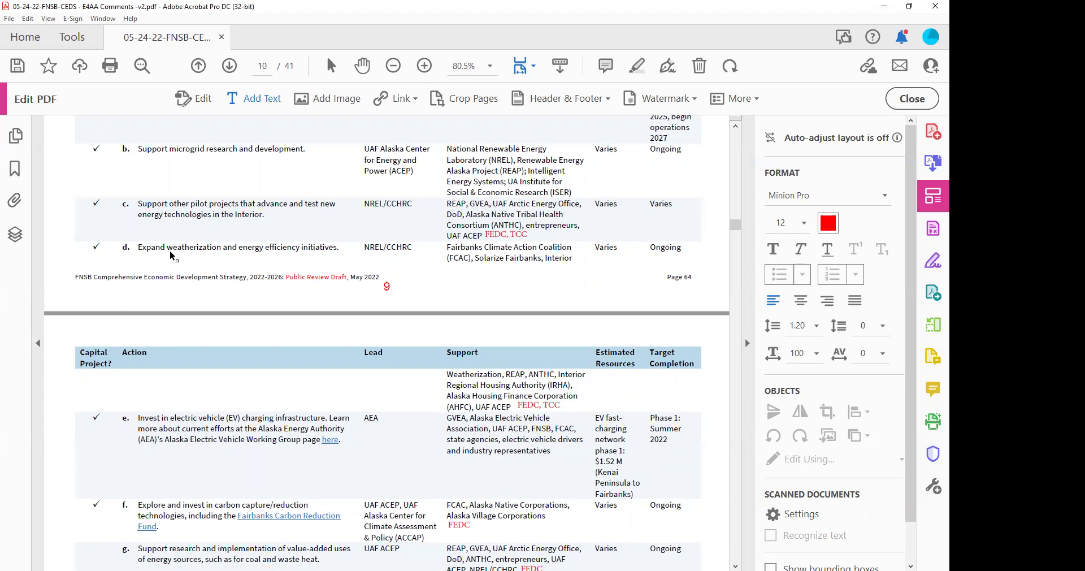
pyautogui.scroll(-3, 311, 293)
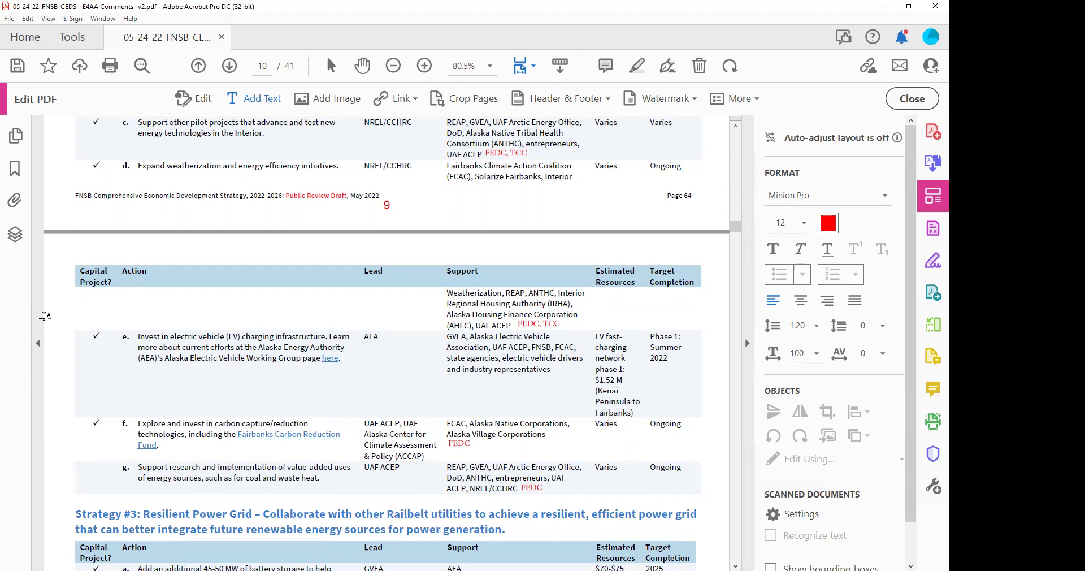
pyautogui.scroll(-2, 44, 316)
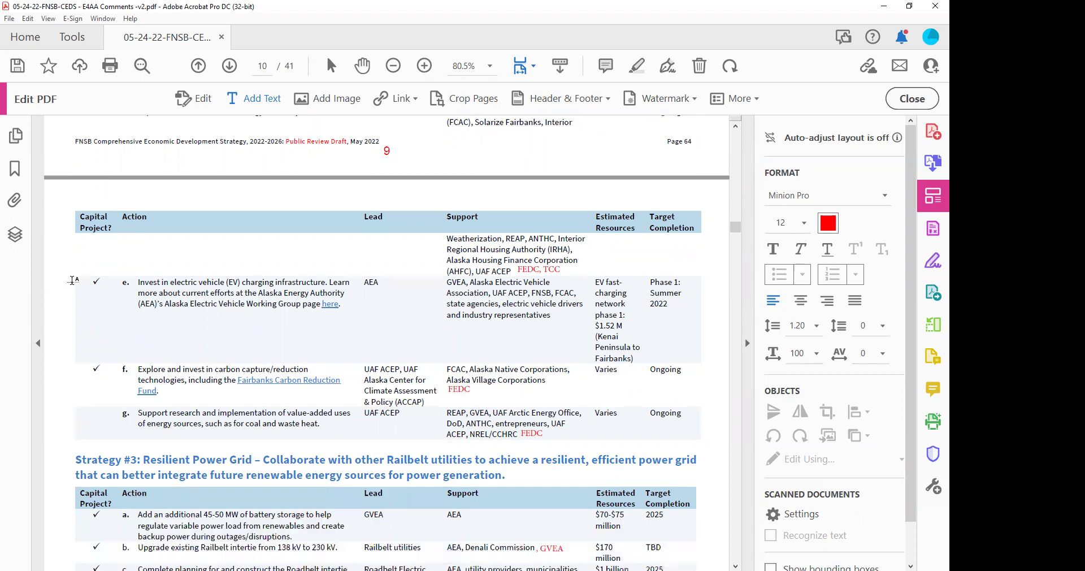
pyautogui.scroll(-1, 72, 280)
pyautogui.scroll(-1, 97, 279)
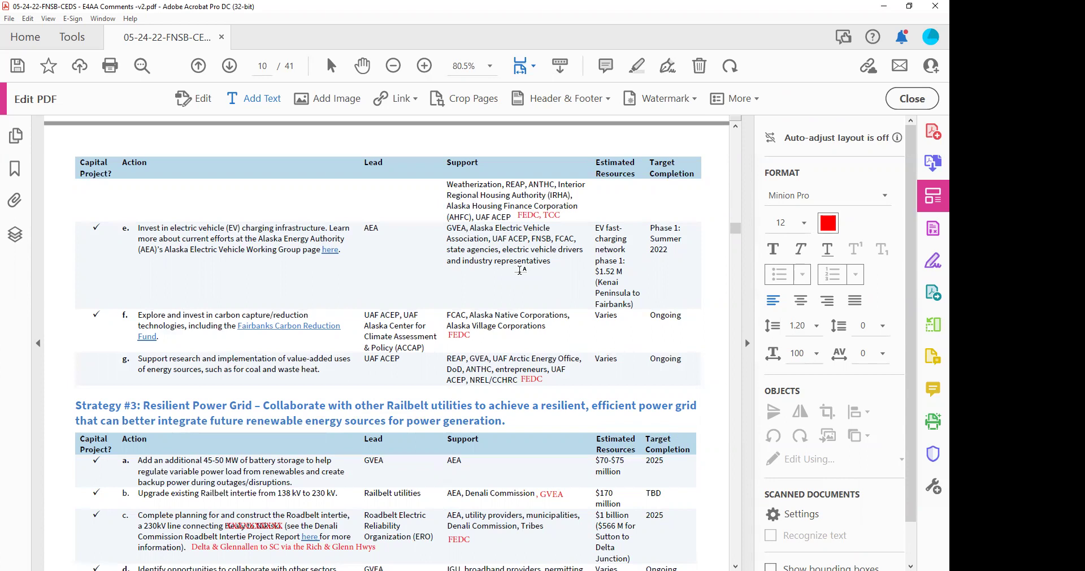
pyautogui.scroll(-3, 520, 271)
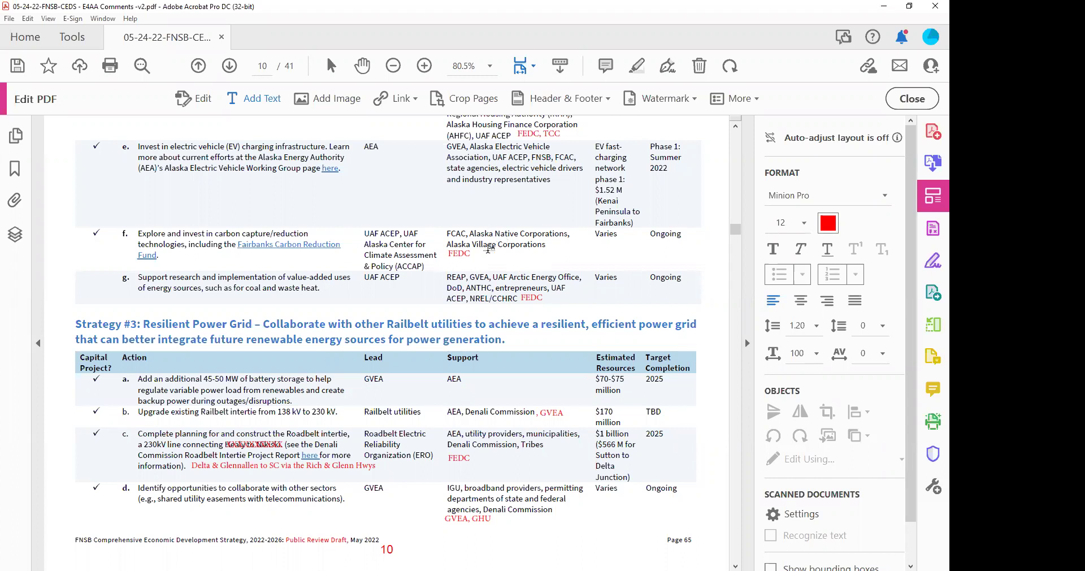
pyautogui.scroll(-1, 489, 248)
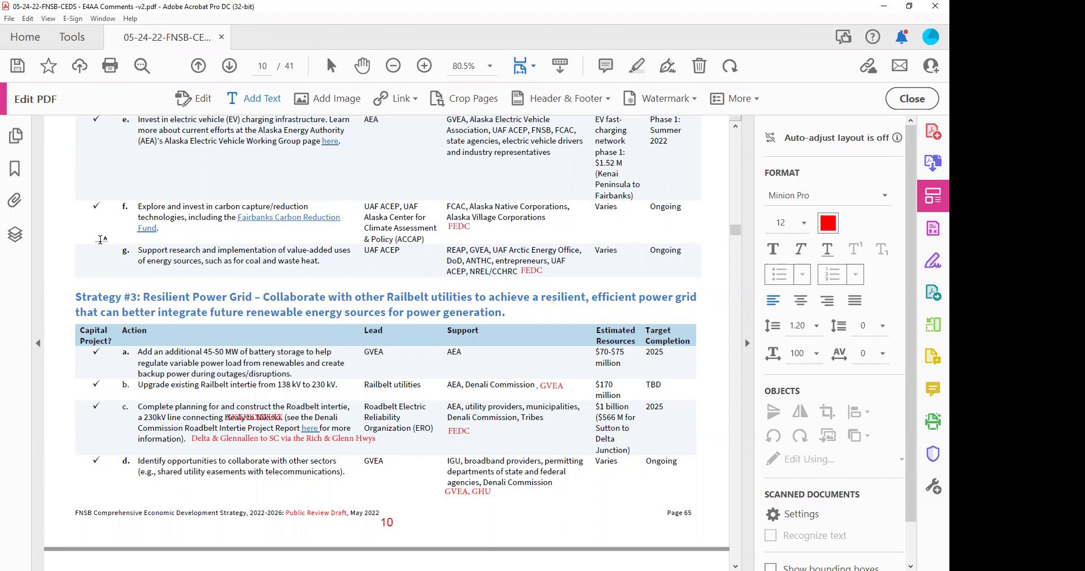
pyautogui.scroll(-1, 100, 239)
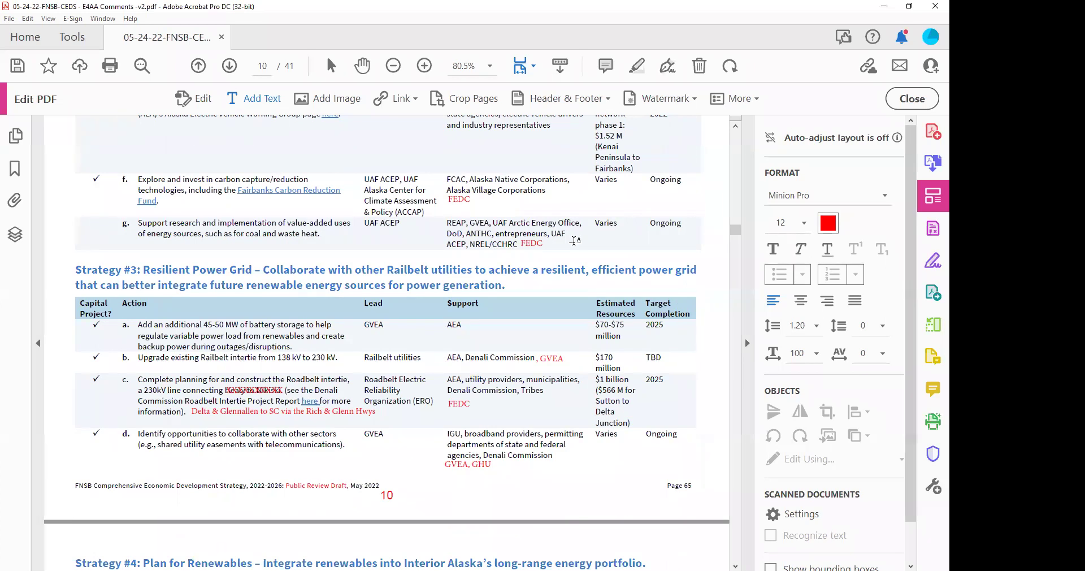
# Scroll down to page 11's Strategy #4 renewables and Strategy #5 collaboration tables.
pyautogui.scroll(-2, 574, 240)
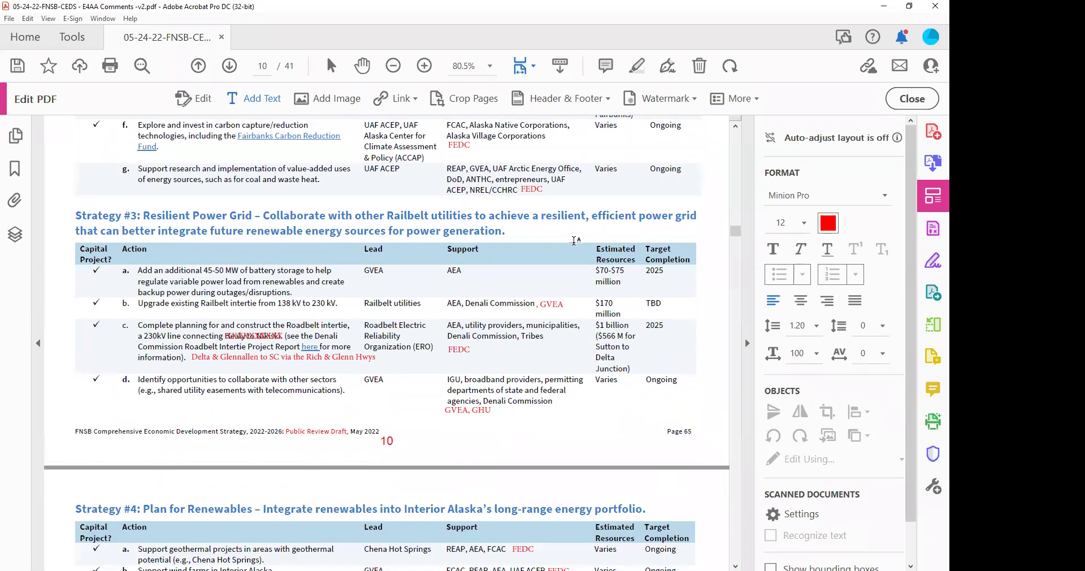
pyautogui.scroll(-2, 575, 241)
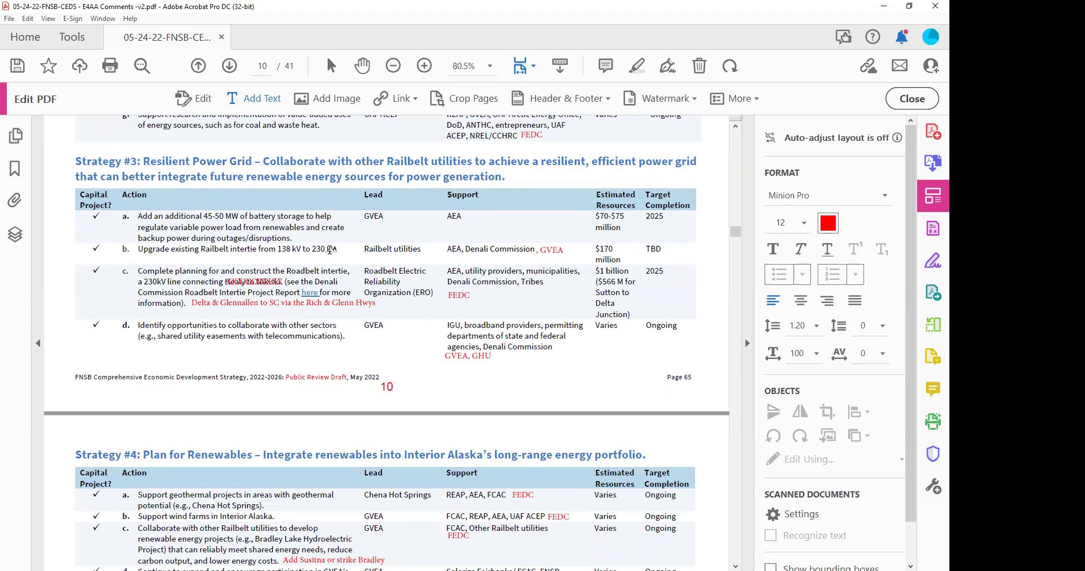
pyautogui.scroll(-1, 587, 251)
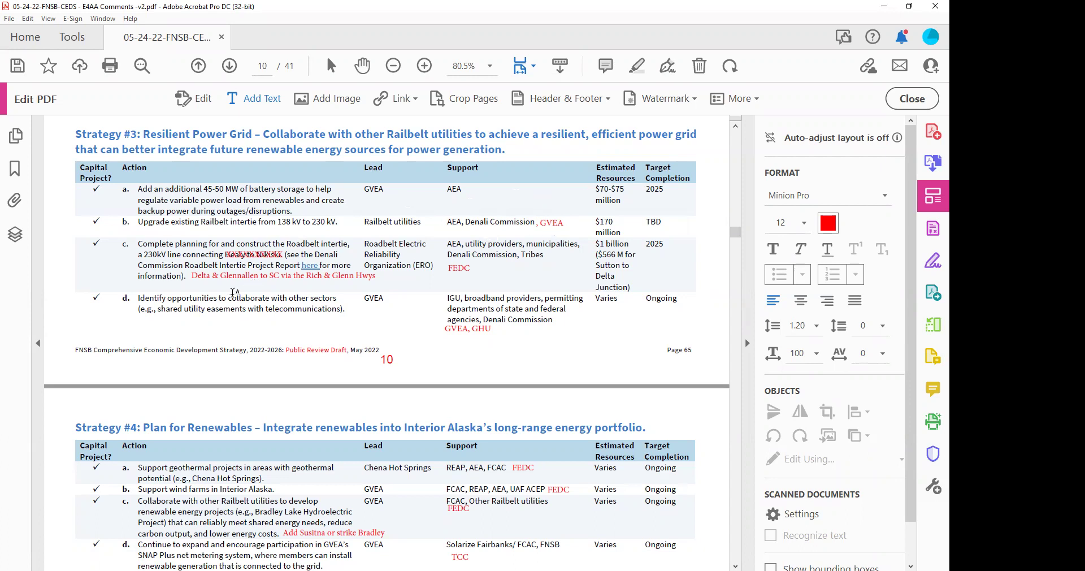
pyautogui.scroll(-1, 486, 268)
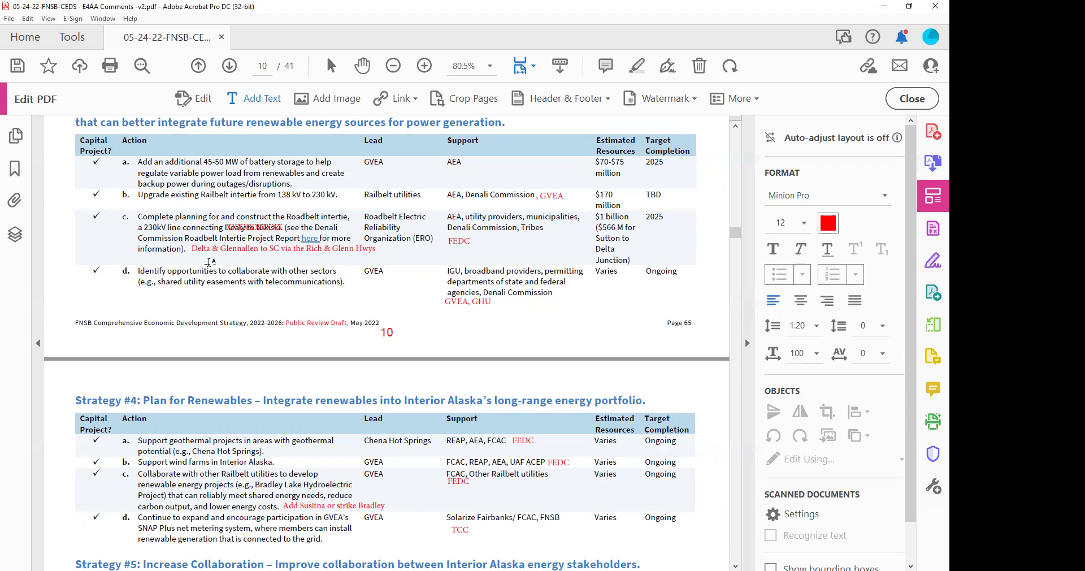
pyautogui.scroll(-3, 208, 262)
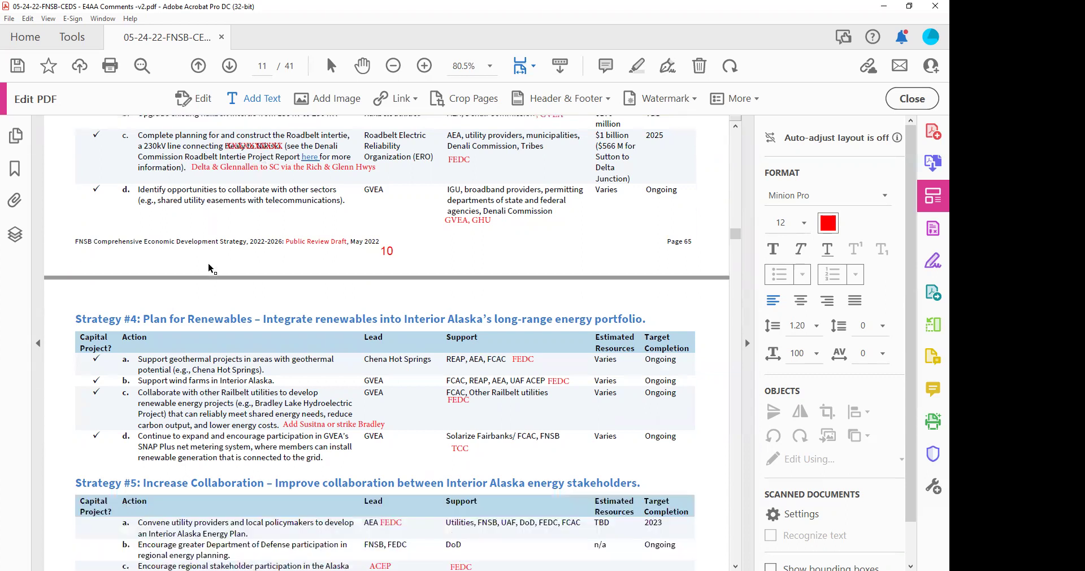
# Position page 11 so the Strategy #4 and #5 tables are in view for editing.
pyautogui.scroll(-3, 209, 268)
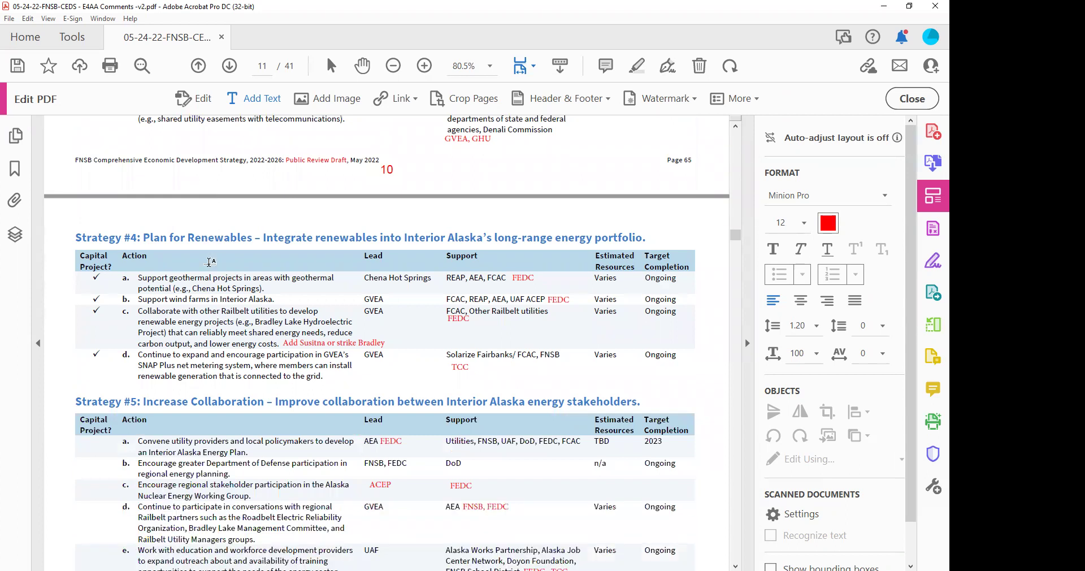
pyautogui.scroll(3, 209, 268)
pyautogui.scroll(-5, 208, 269)
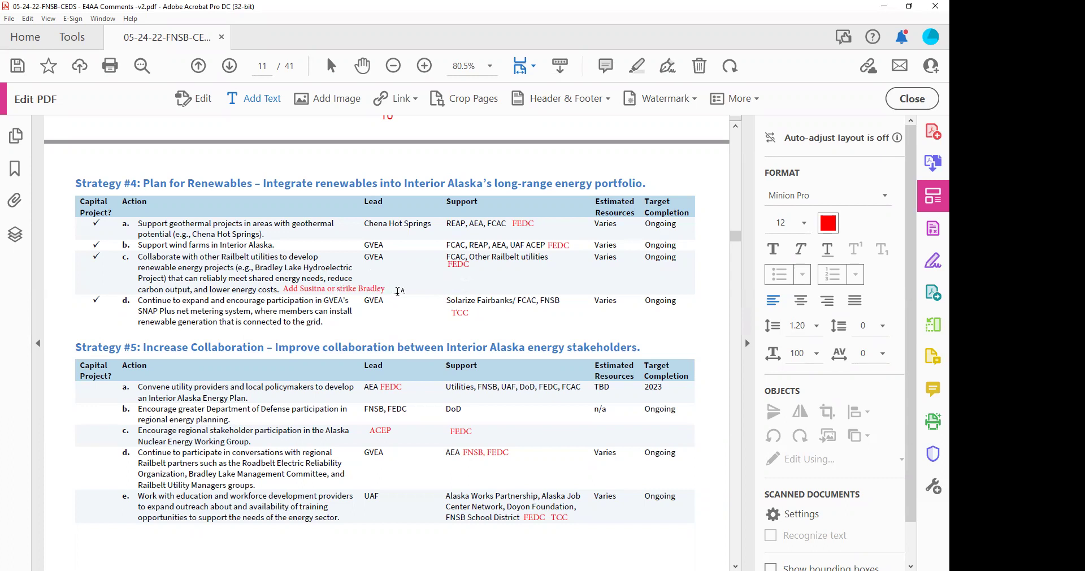
pyautogui.scroll(-2, 398, 290)
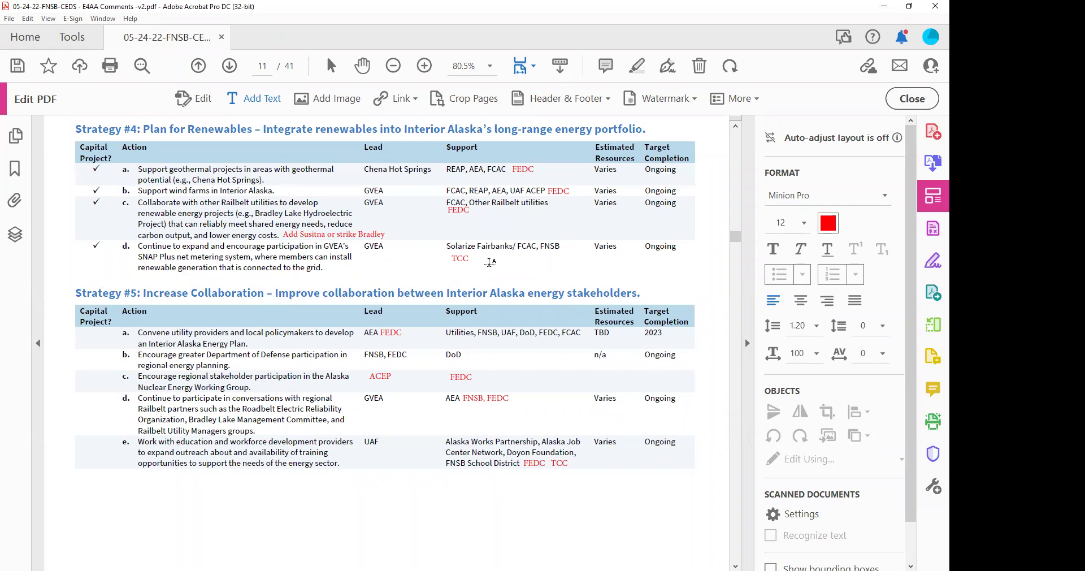
pyautogui.scroll(1, 490, 262)
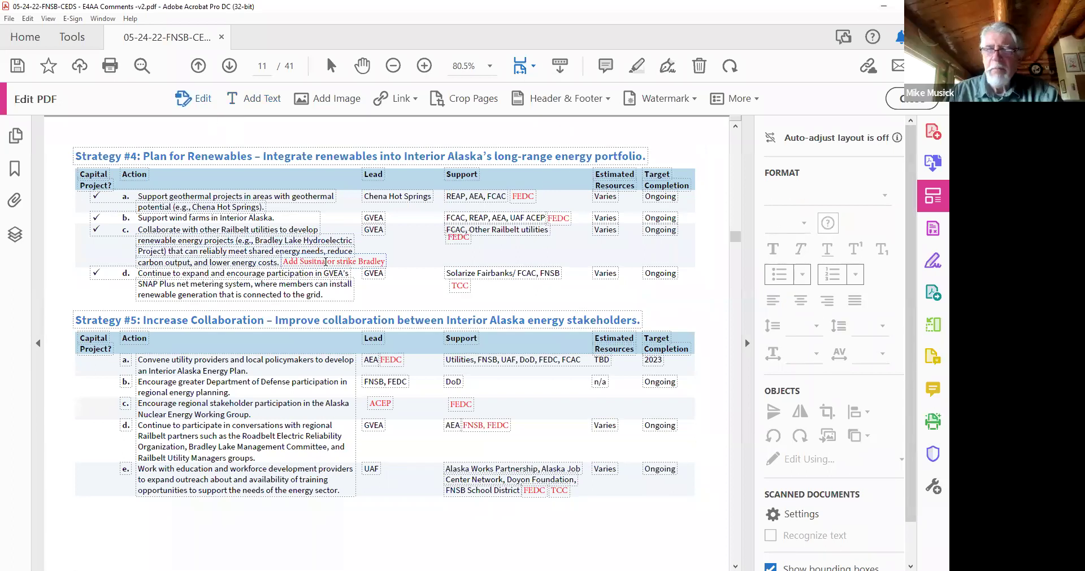
# Insert '/Watana' after 'Susitna' so item c's note reads 'Add Susitna/Watana or strike Bradley'.
pyautogui.click(326, 262)
pyautogui.write('/Watana')
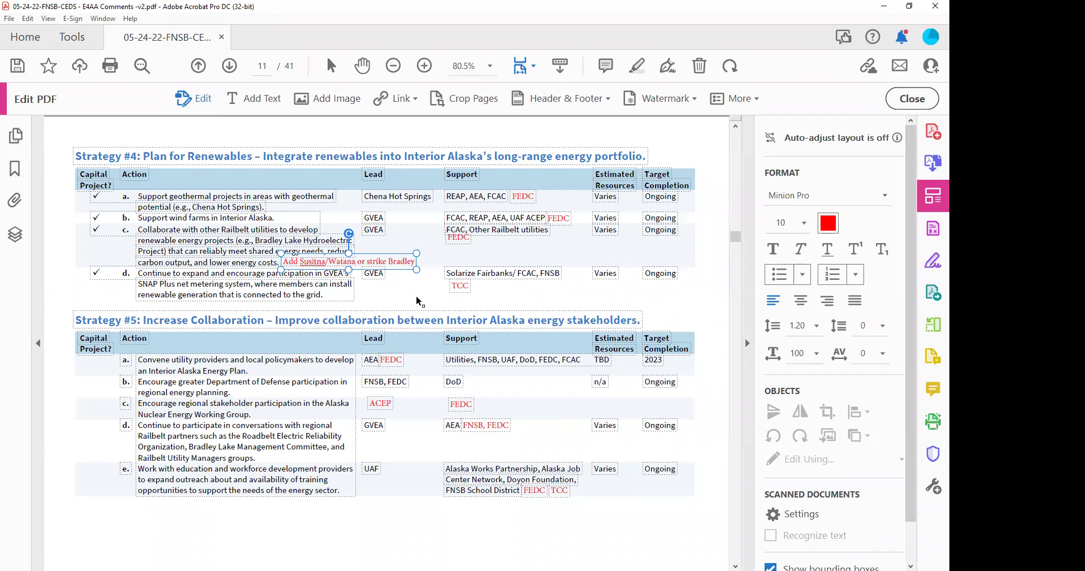
pyautogui.scroll(-1, 419, 301)
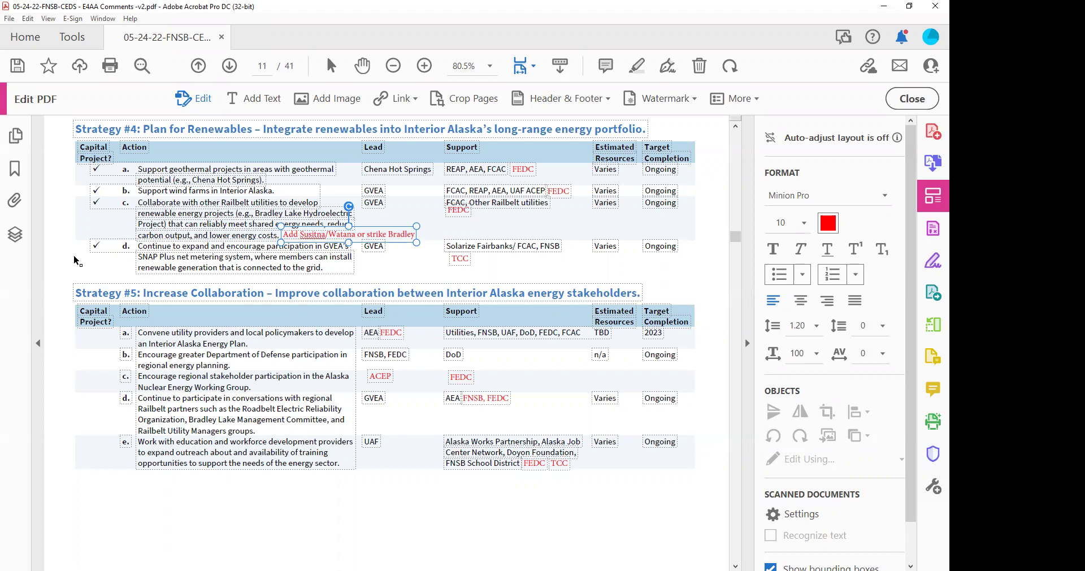
# Scroll down through pages 9 and 10 toward page 11.
pyautogui.scroll(-2, 76, 261)
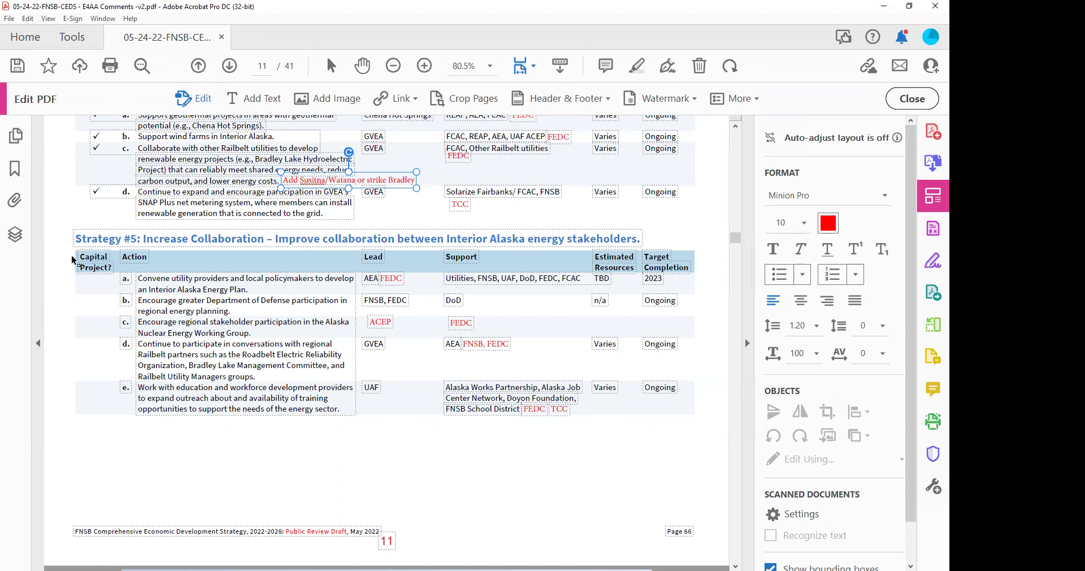
pyautogui.scroll(-1, 76, 261)
pyautogui.scroll(2, 71, 258)
pyautogui.scroll(-1, 71, 258)
pyautogui.scroll(-3, 71, 260)
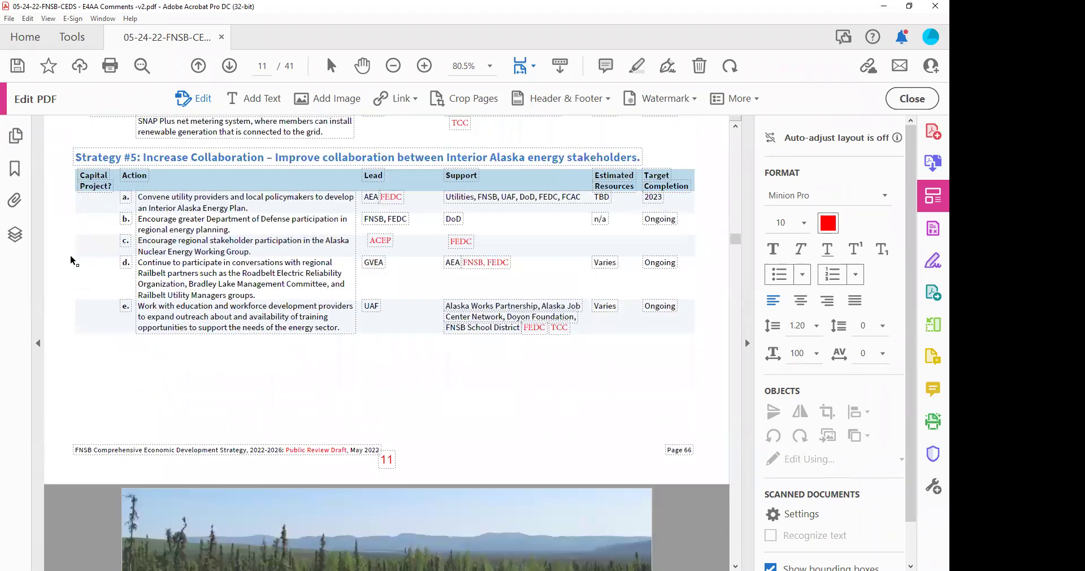
pyautogui.scroll(6, 72, 260)
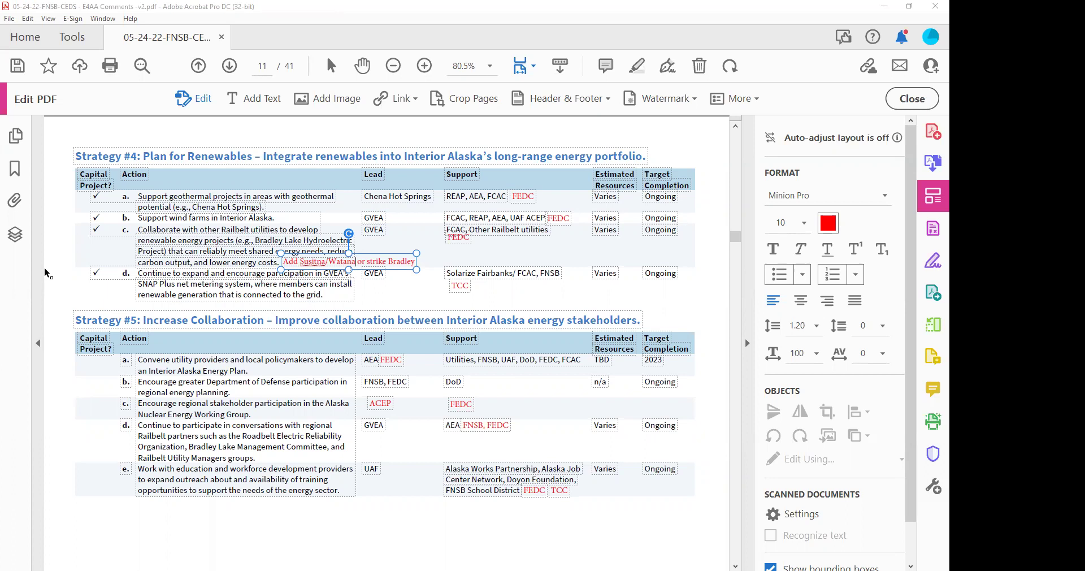
# Bring page 11's Strategy #4 renewables and Strategy #5 collaboration tables into view.
pyautogui.scroll(5, 48, 273)
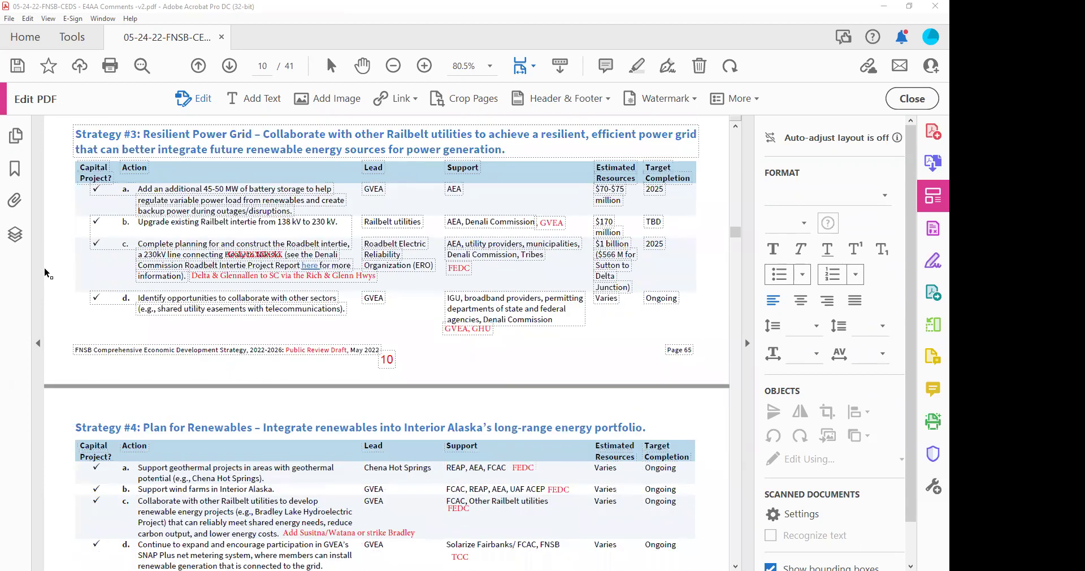
pyautogui.scroll(5, 48, 274)
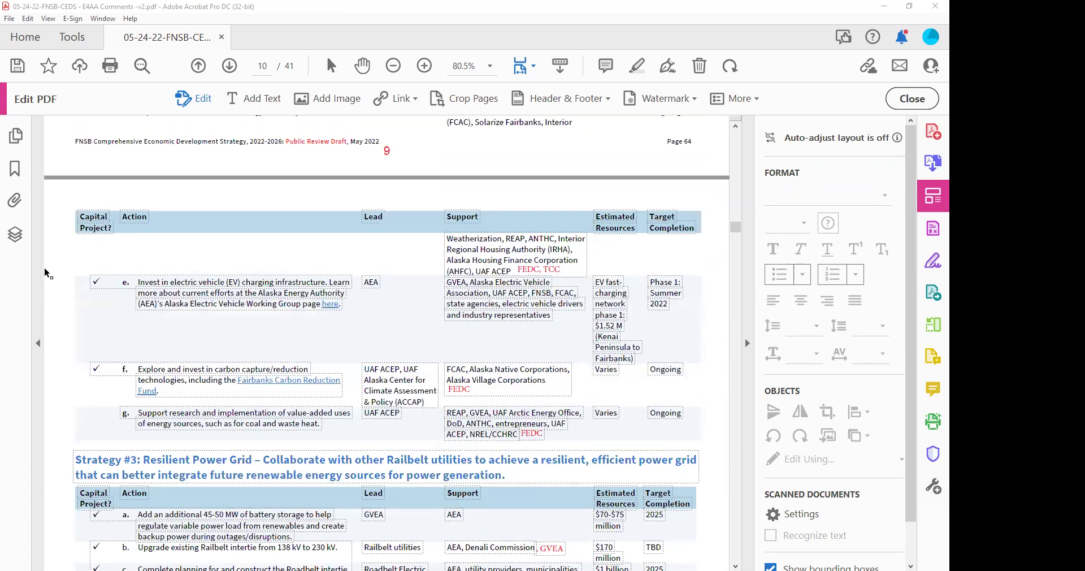
pyautogui.scroll(5, 48, 273)
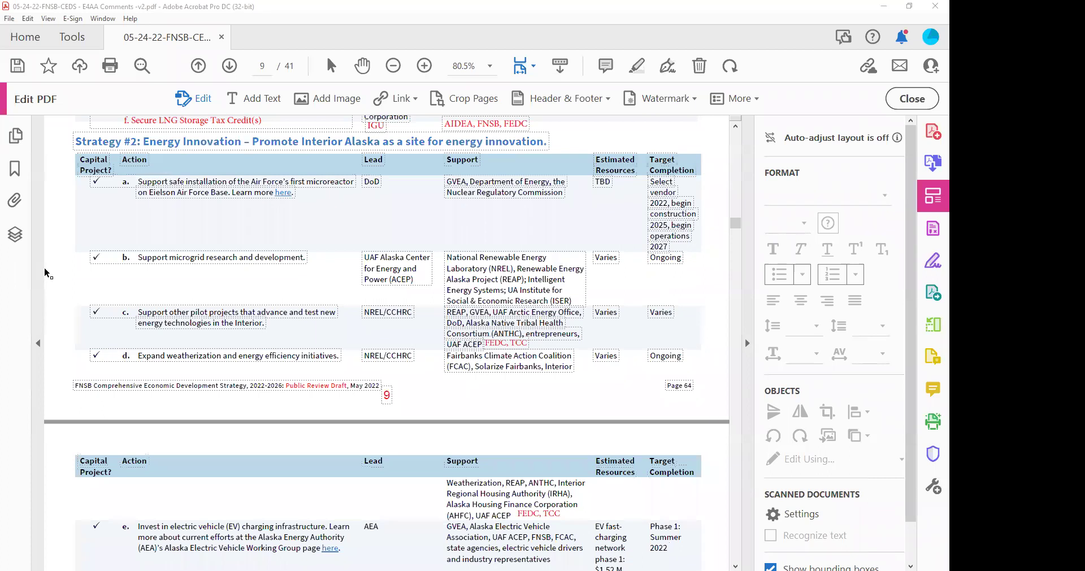
pyautogui.scroll(-1, 49, 273)
pyautogui.scroll(-1, 48, 274)
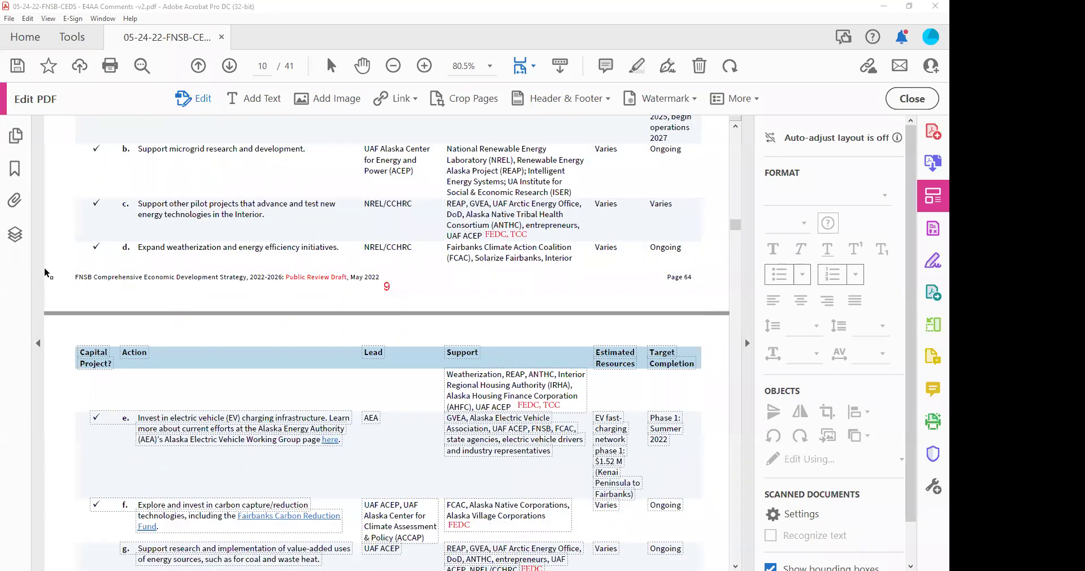
pyautogui.scroll(-7, 48, 274)
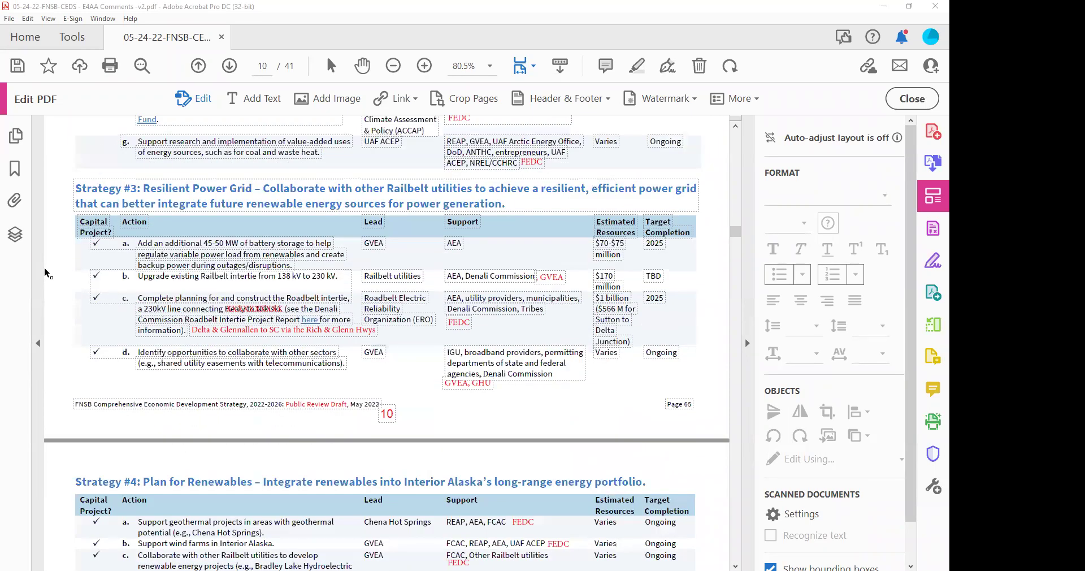
pyautogui.scroll(-1, 48, 273)
pyautogui.scroll(-3, 48, 274)
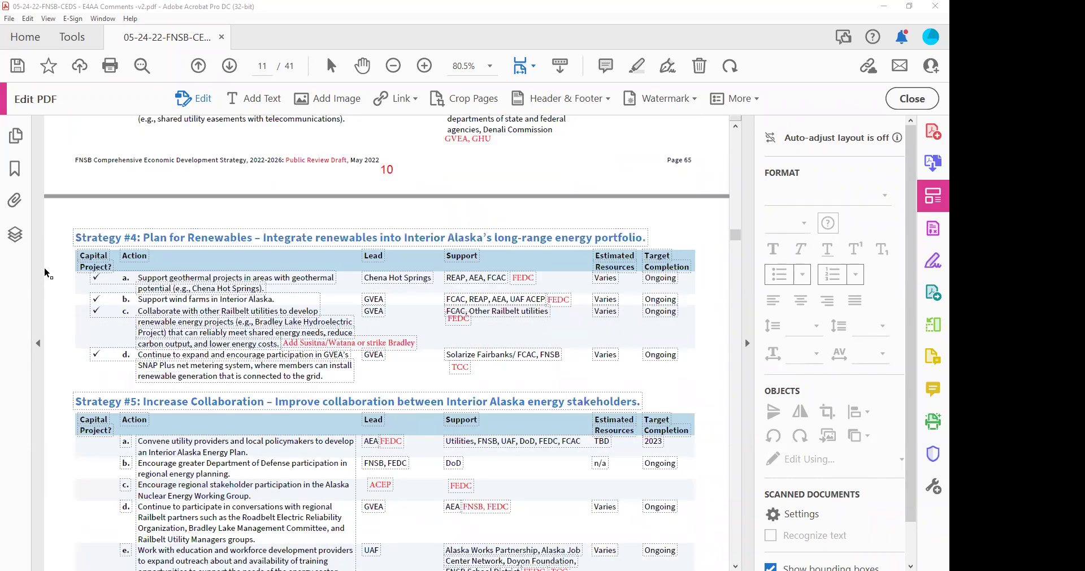
pyautogui.scroll(-1, 48, 273)
pyautogui.scroll(-1, 48, 274)
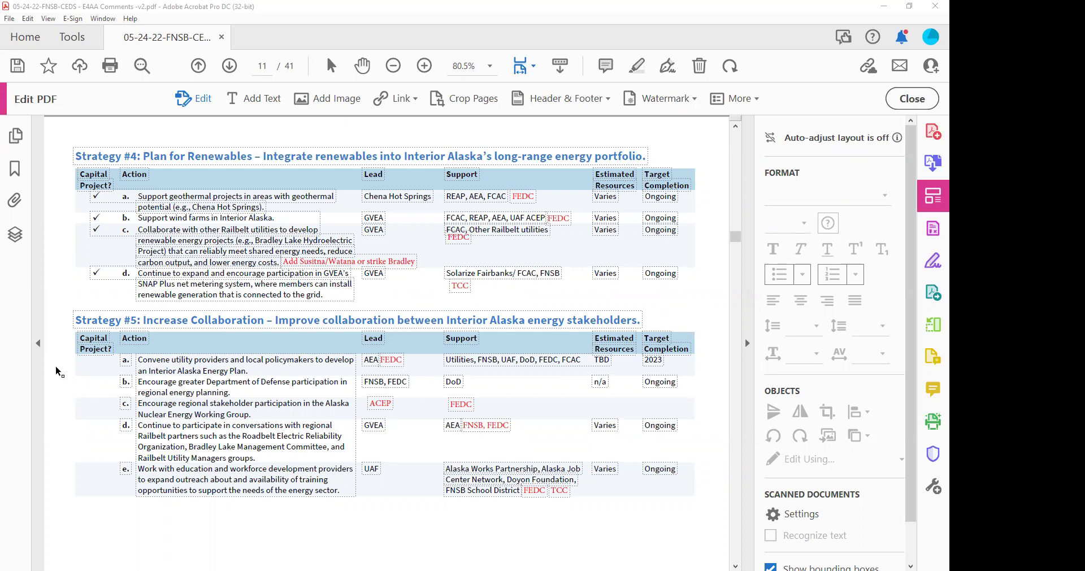
pyautogui.scroll(3, 56, 371)
pyautogui.scroll(-3, 56, 372)
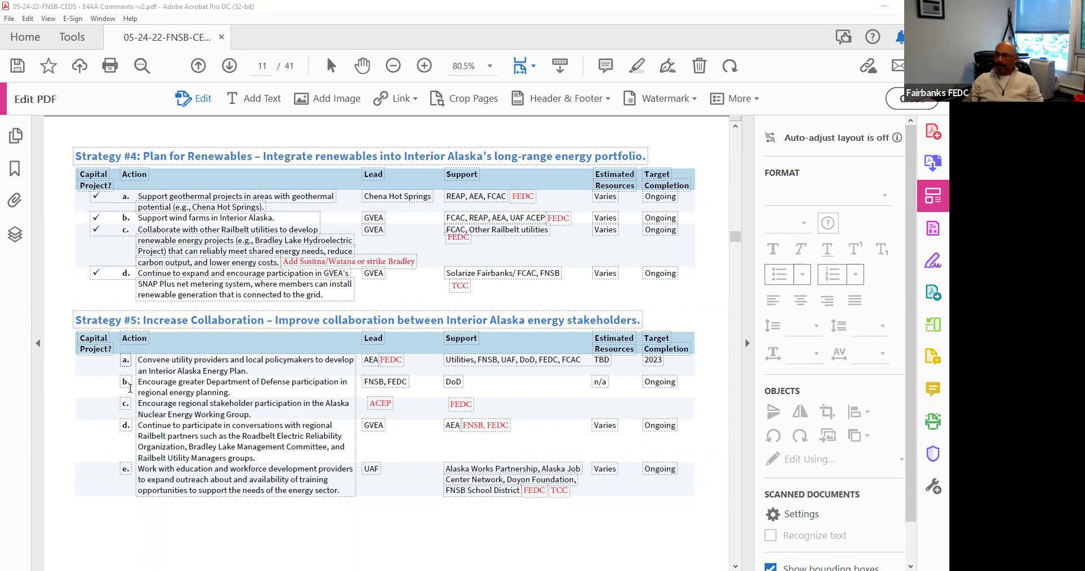
# Scroll back up through the document past page 9.
pyautogui.scroll(15, 554, 222)
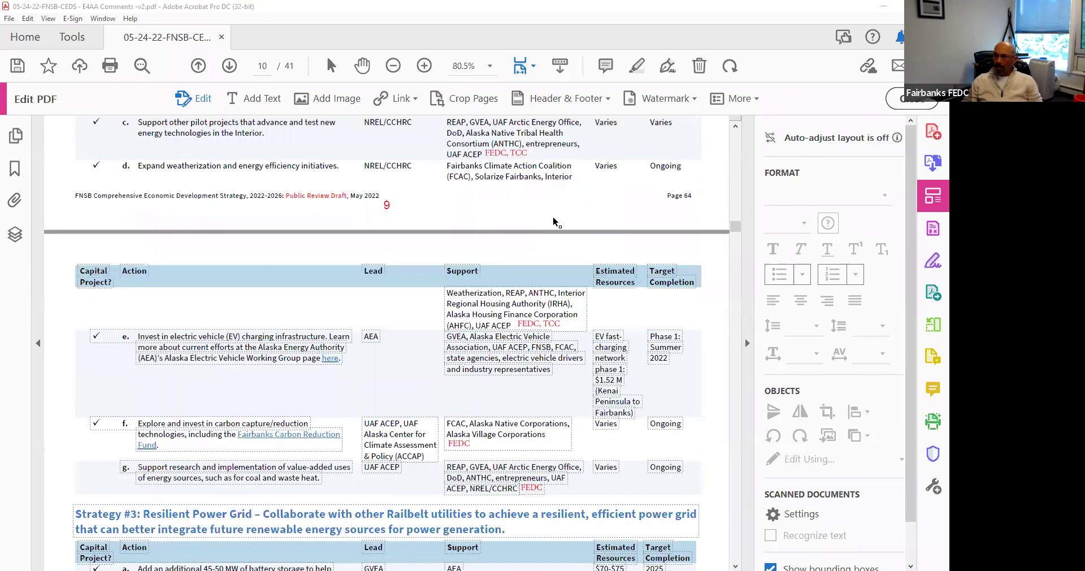
pyautogui.scroll(20, 554, 223)
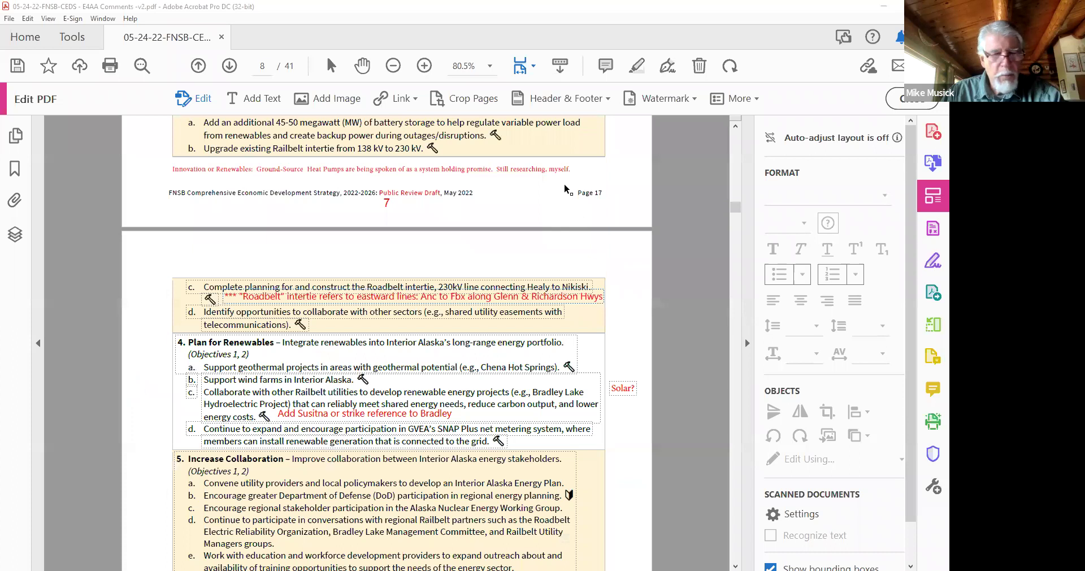
pyautogui.scroll(3, 638, 236)
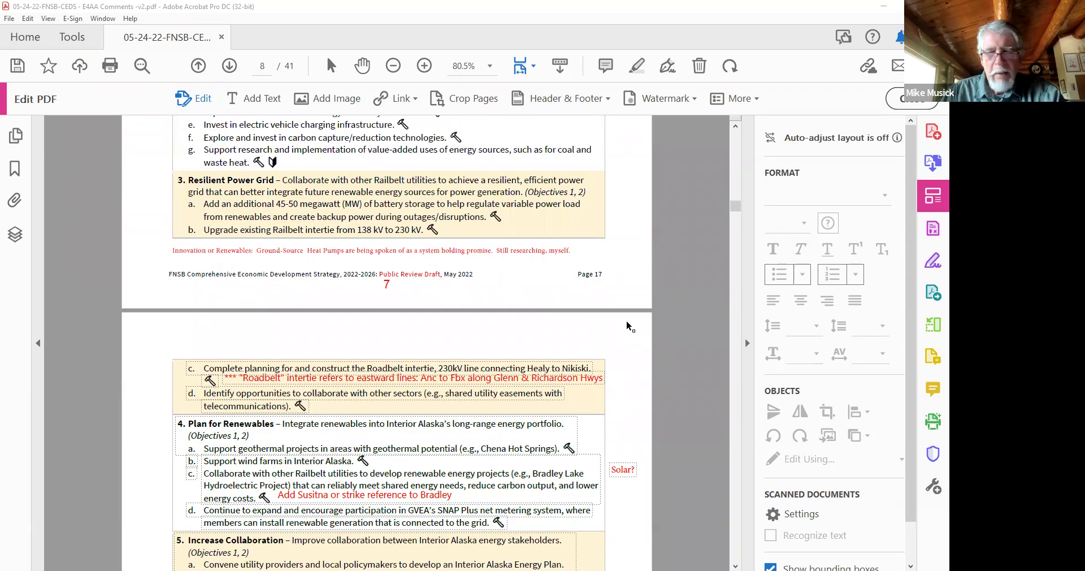
pyautogui.scroll(3, 628, 326)
pyautogui.scroll(4, 628, 322)
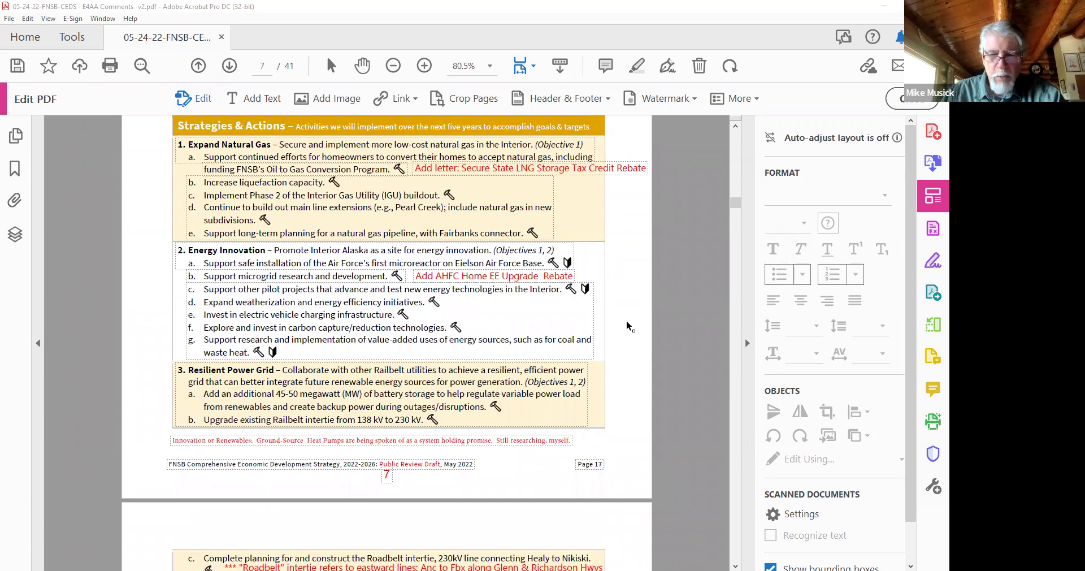
pyautogui.scroll(9, 688, 334)
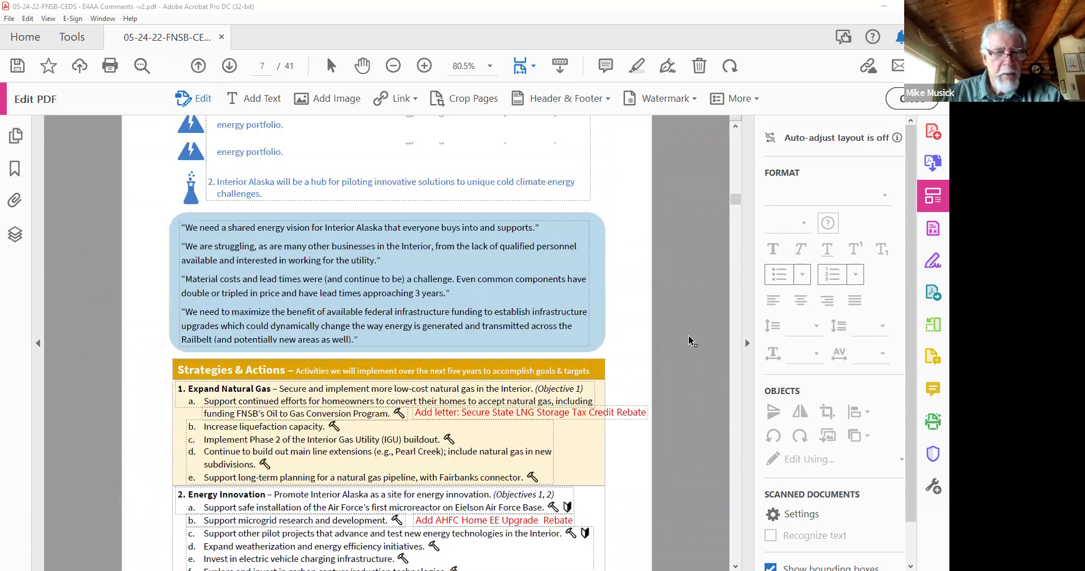
pyautogui.scroll(15, 688, 335)
# Scroll down again toward the bottom of page 9.
pyautogui.scroll(-4, 688, 335)
pyautogui.scroll(-18, 688, 335)
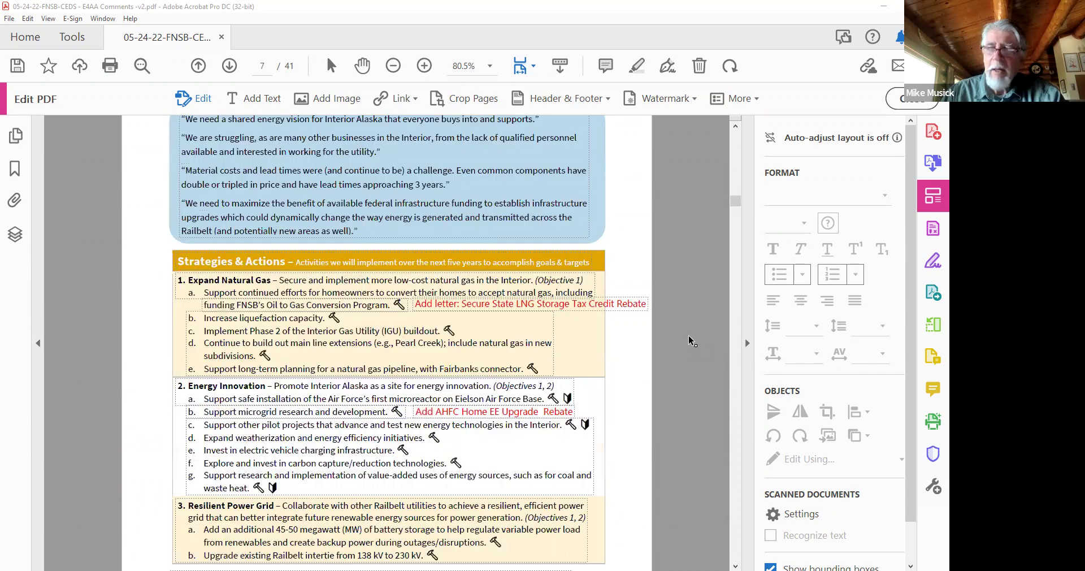
pyautogui.scroll(-5, 689, 340)
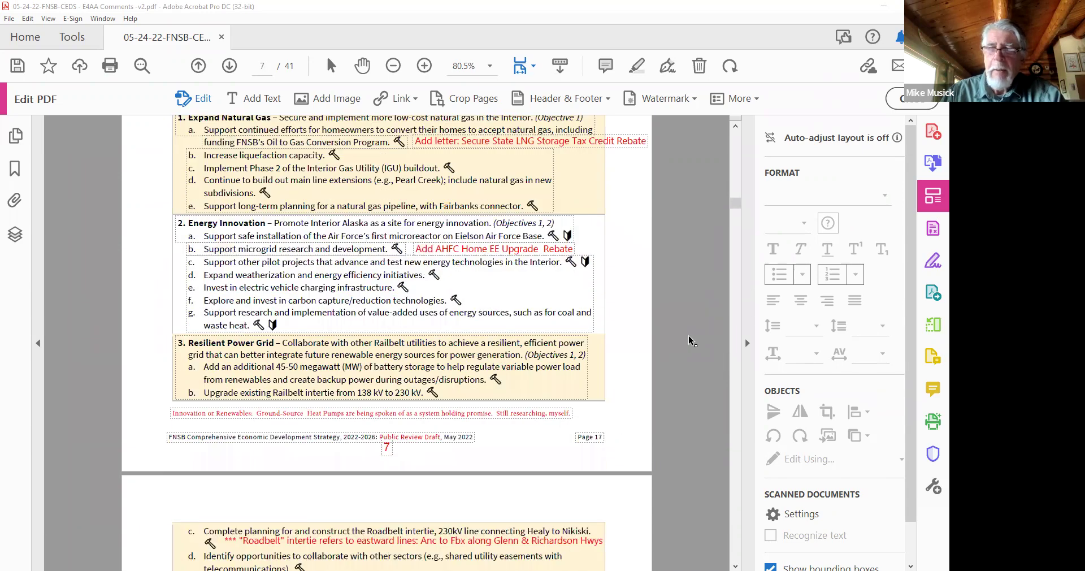
pyautogui.scroll(-3, 688, 337)
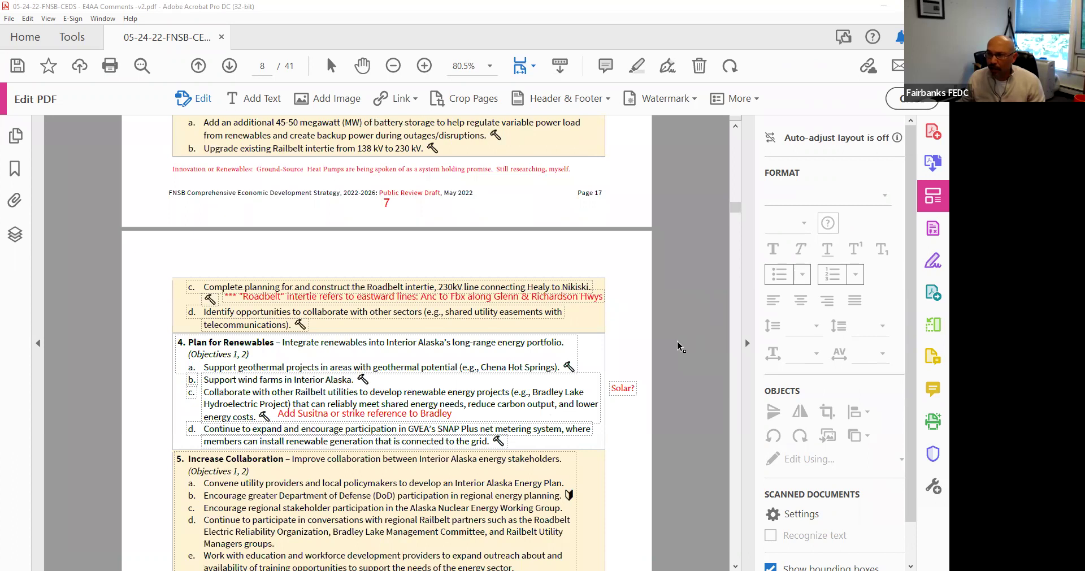
pyautogui.scroll(-3, 677, 345)
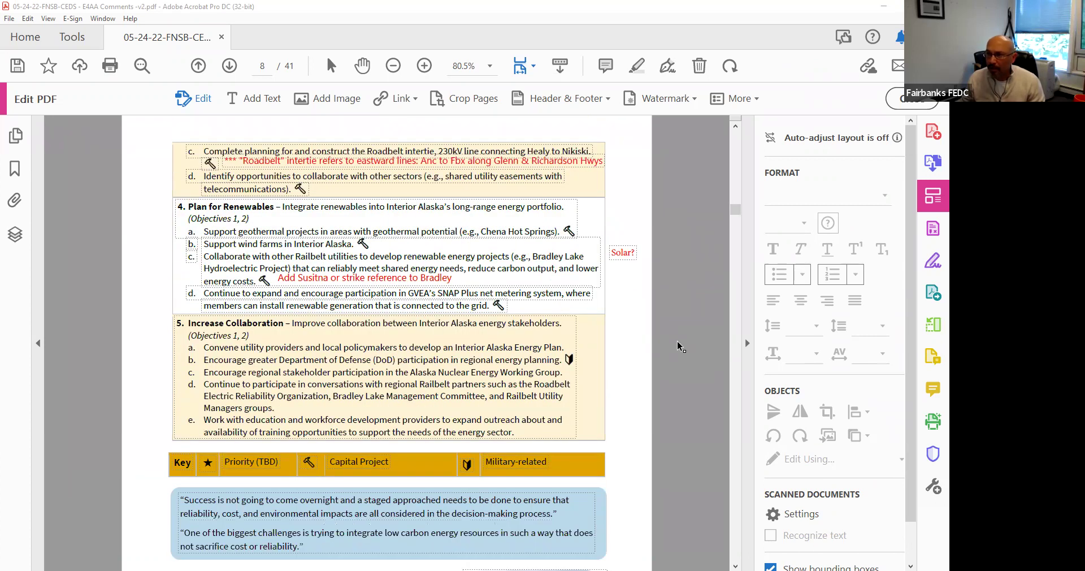
pyautogui.scroll(-9, 677, 340)
pyautogui.scroll(-1, 677, 341)
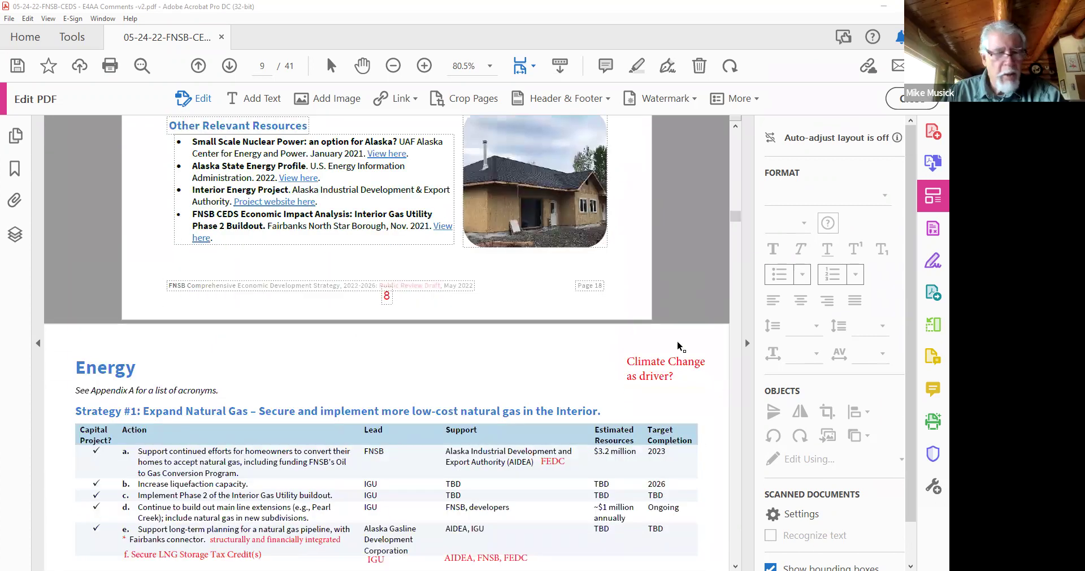
pyautogui.scroll(-1, 702, 263)
pyautogui.scroll(-2, 703, 264)
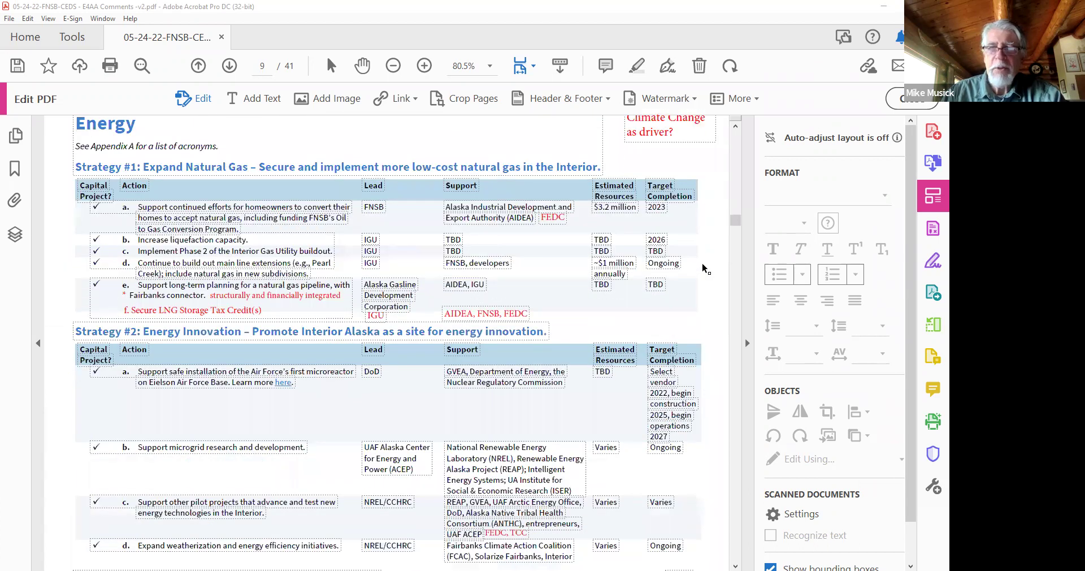
pyautogui.scroll(-1, 719, 319)
pyautogui.scroll(-4, 719, 322)
# Settle the view on the Strategy #2 Energy Innovation table and page 9 footer.
pyautogui.scroll(1, 721, 319)
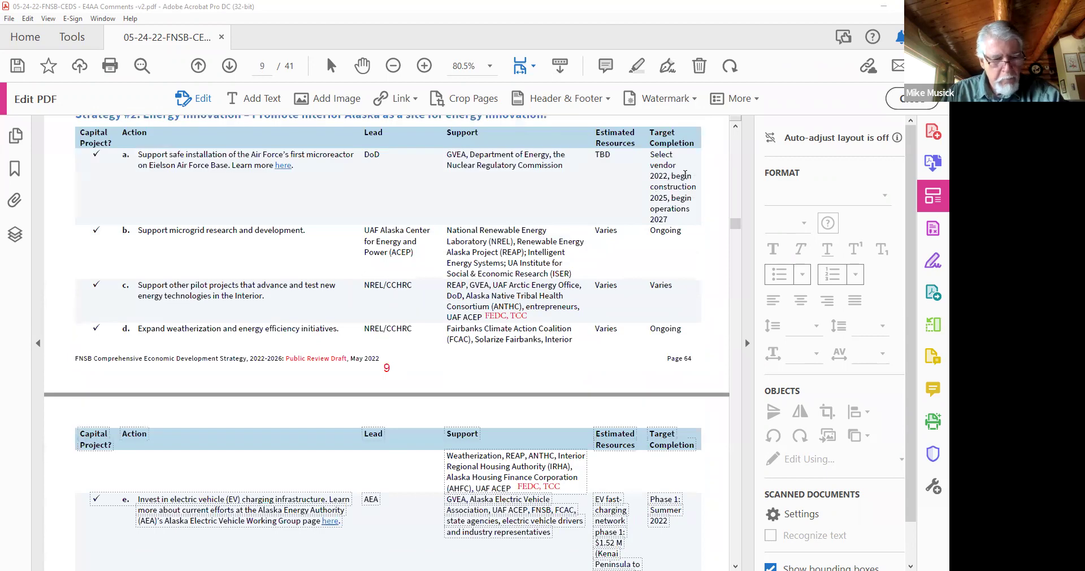
pyautogui.scroll(3, 443, 375)
pyautogui.scroll(5, 443, 376)
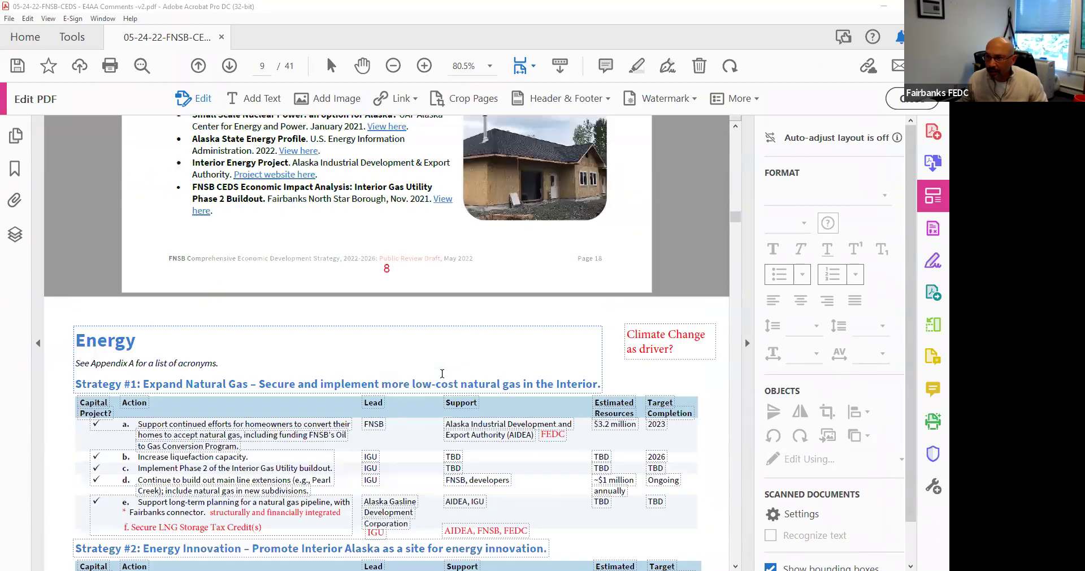
pyautogui.scroll(-5, 443, 375)
pyautogui.scroll(1, 443, 377)
pyautogui.scroll(-3, 443, 376)
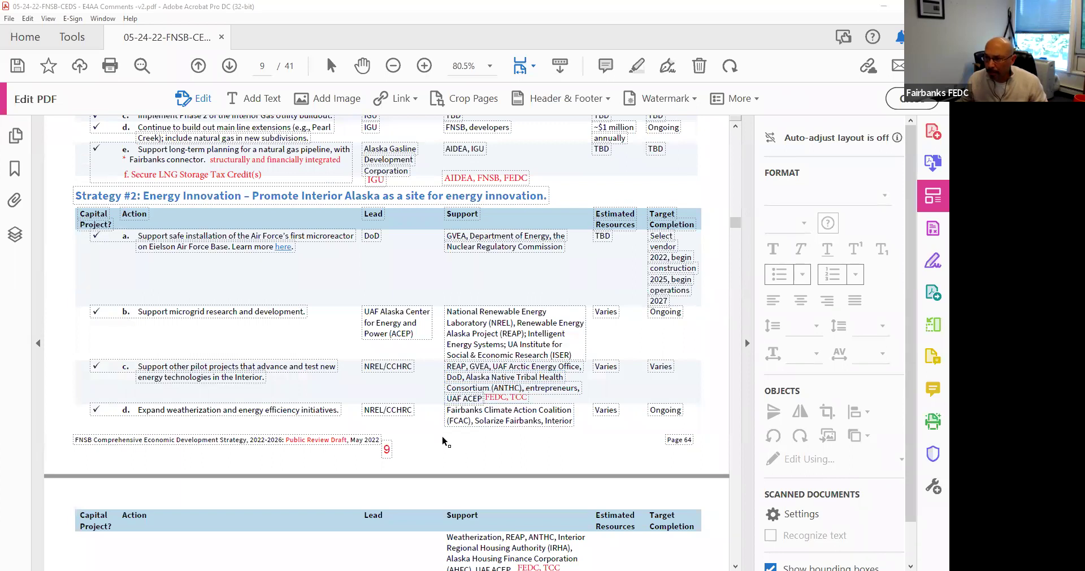
pyautogui.scroll(-3, 443, 442)
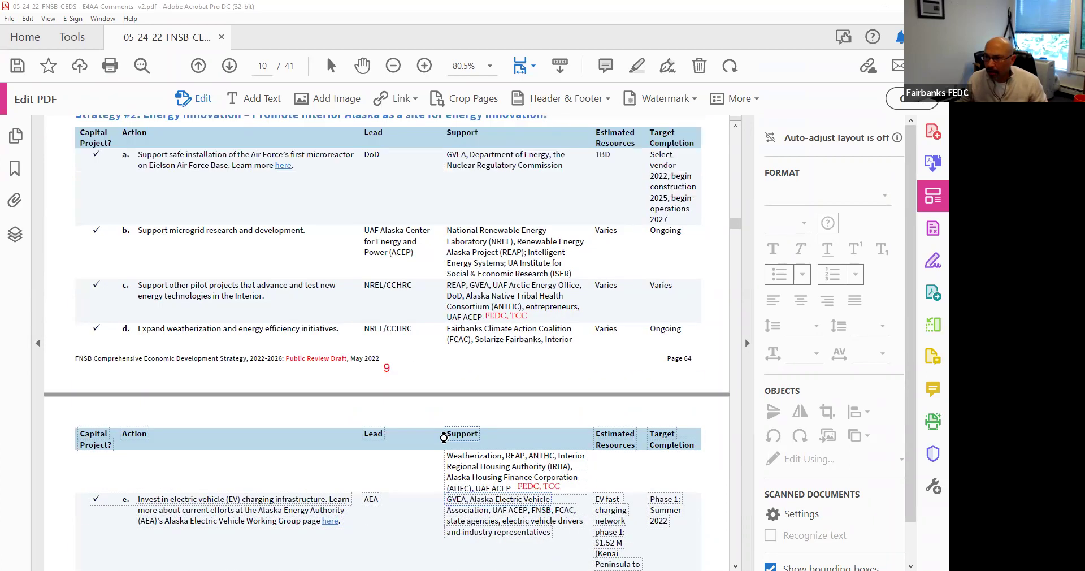
pyautogui.scroll(2, 443, 442)
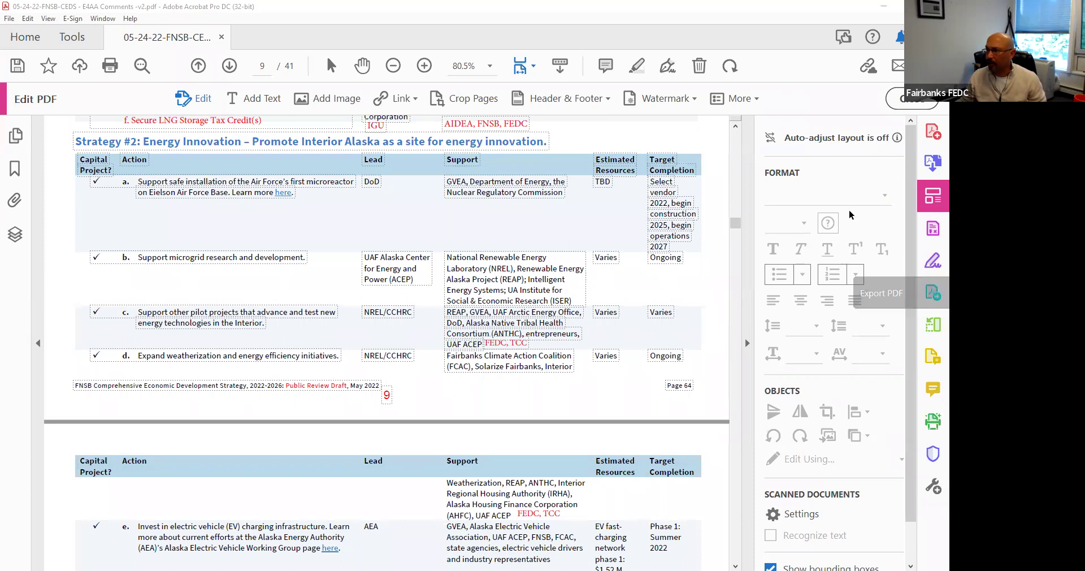
# Add a red text box reading 'Heat pumps? Ground, Air' beneath the page 9 footer.
pyautogui.click(262, 97)
pyautogui.click(478, 397)
pyautogui.write('Heat')
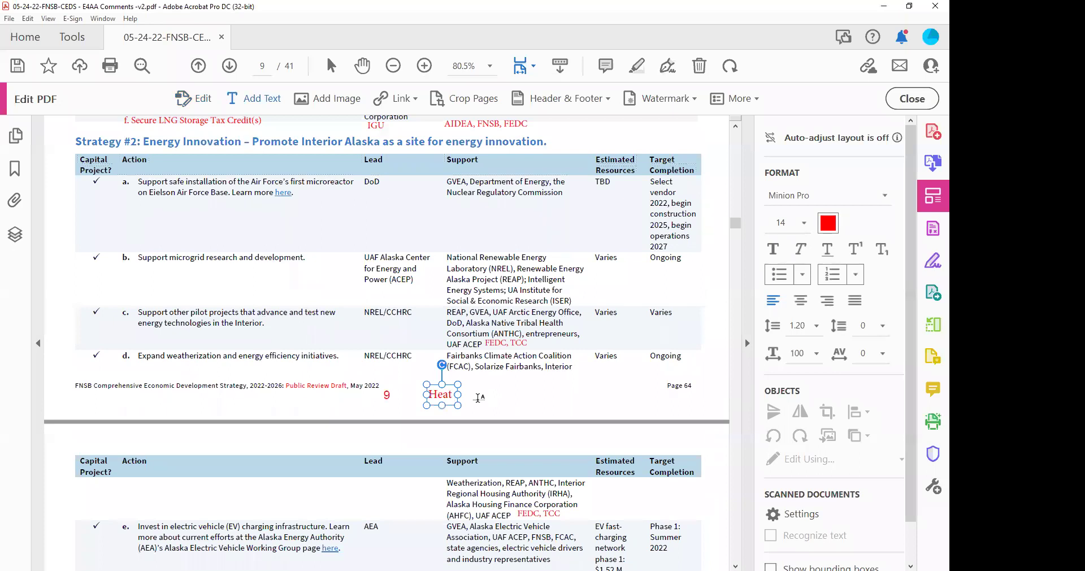
pyautogui.write(' pumps')
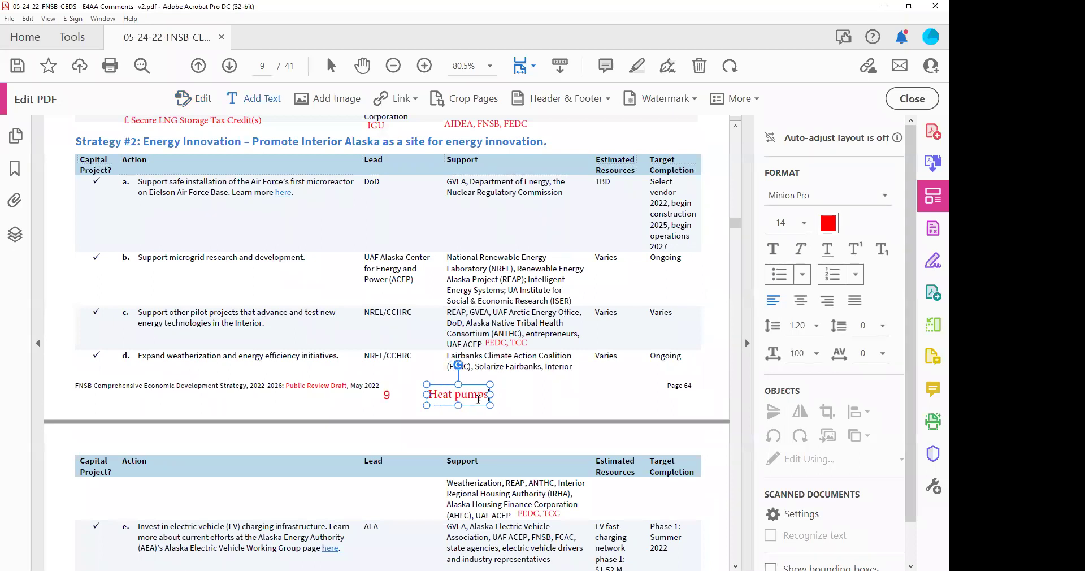
pyautogui.write('?  Ground')
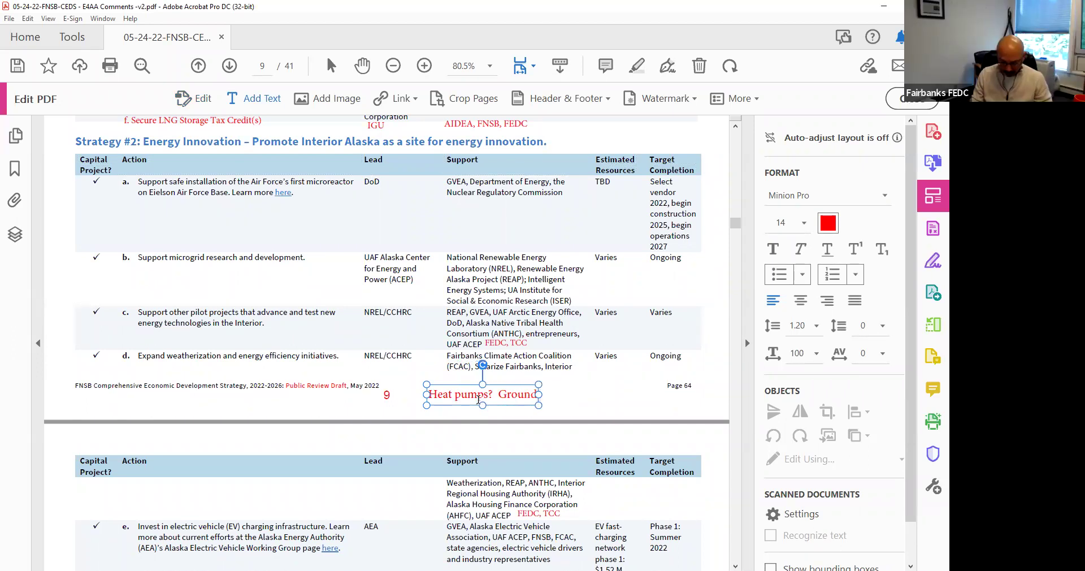
pyautogui.write(', Air')
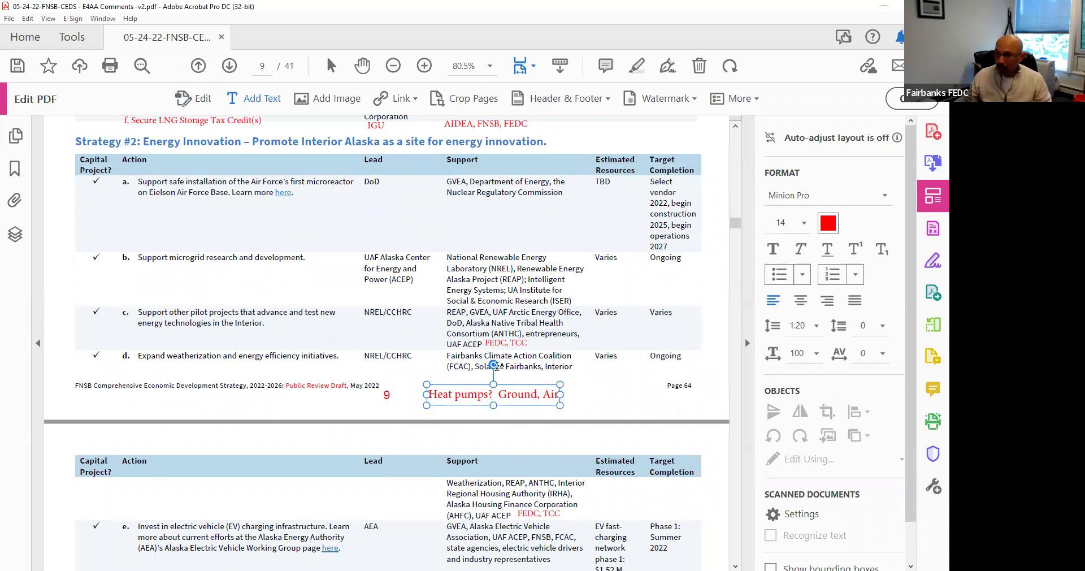
pyautogui.scroll(-5, 666, 385)
pyautogui.scroll(-9, 667, 386)
pyautogui.scroll(2, 667, 386)
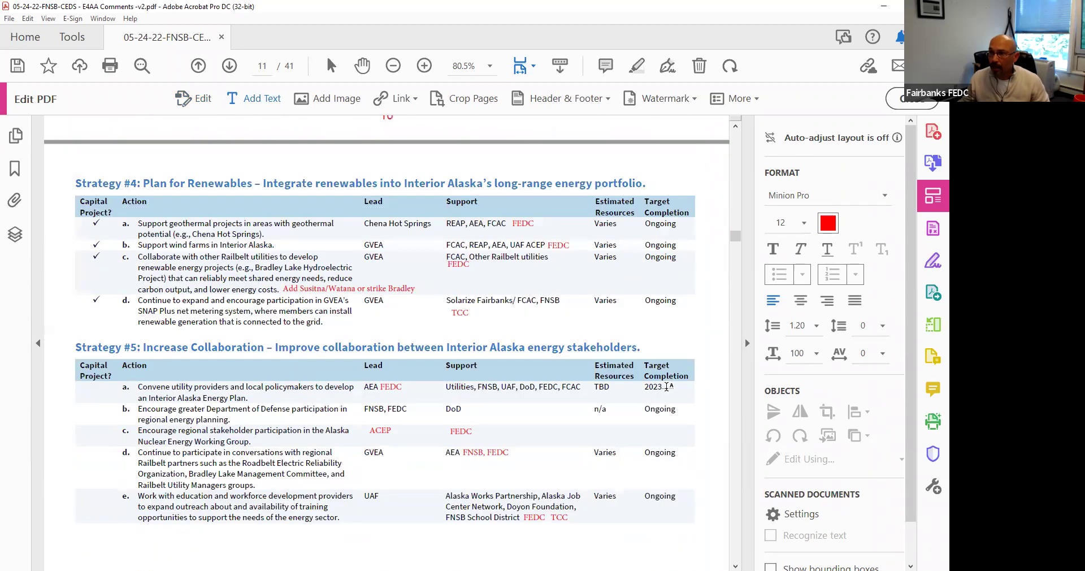
pyautogui.scroll(5, 666, 386)
pyautogui.scroll(-5, 667, 386)
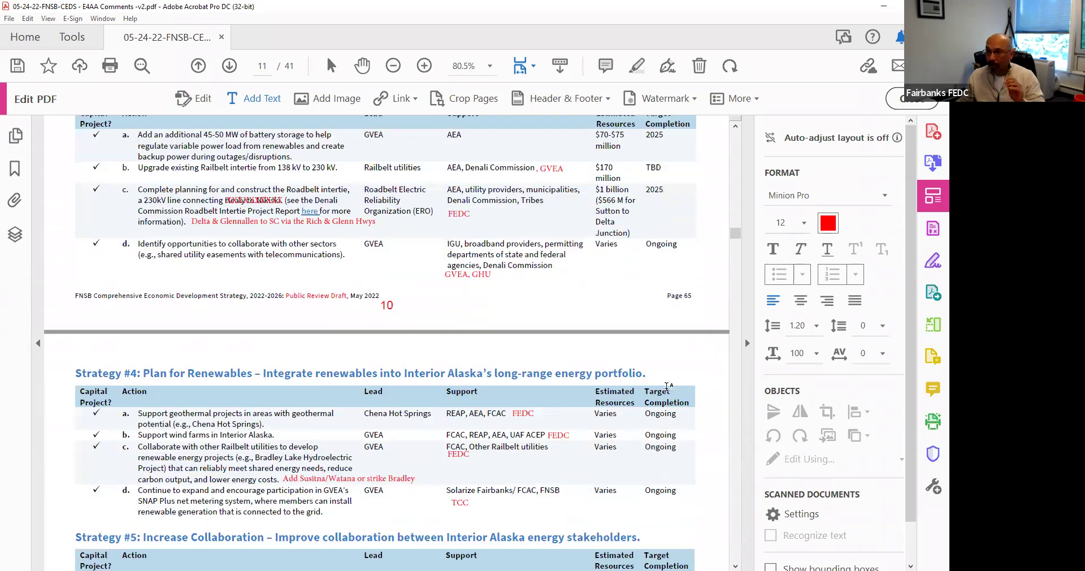
pyautogui.scroll(-6, 667, 386)
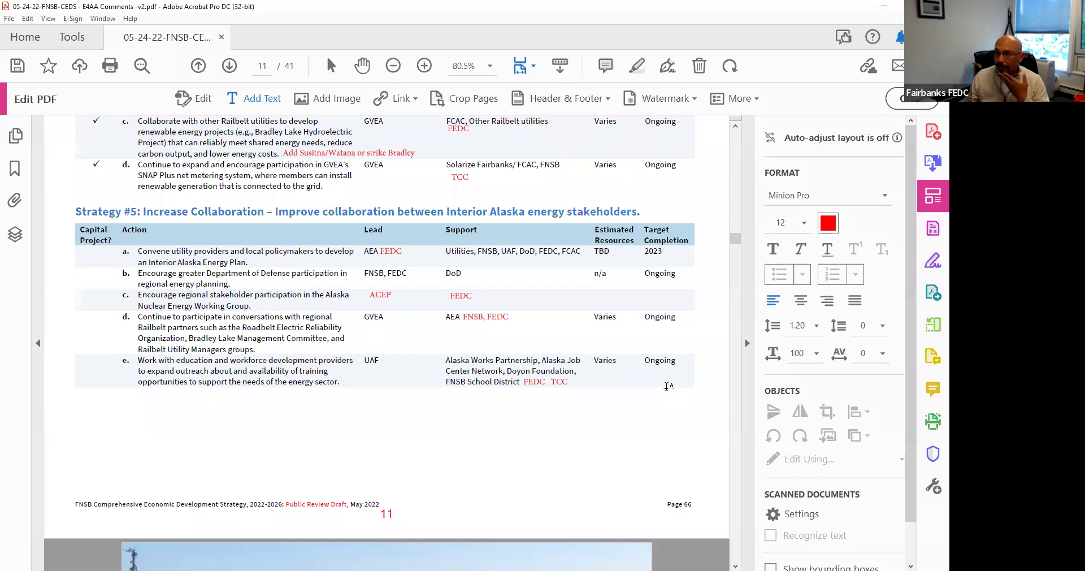
pyautogui.scroll(6, 667, 386)
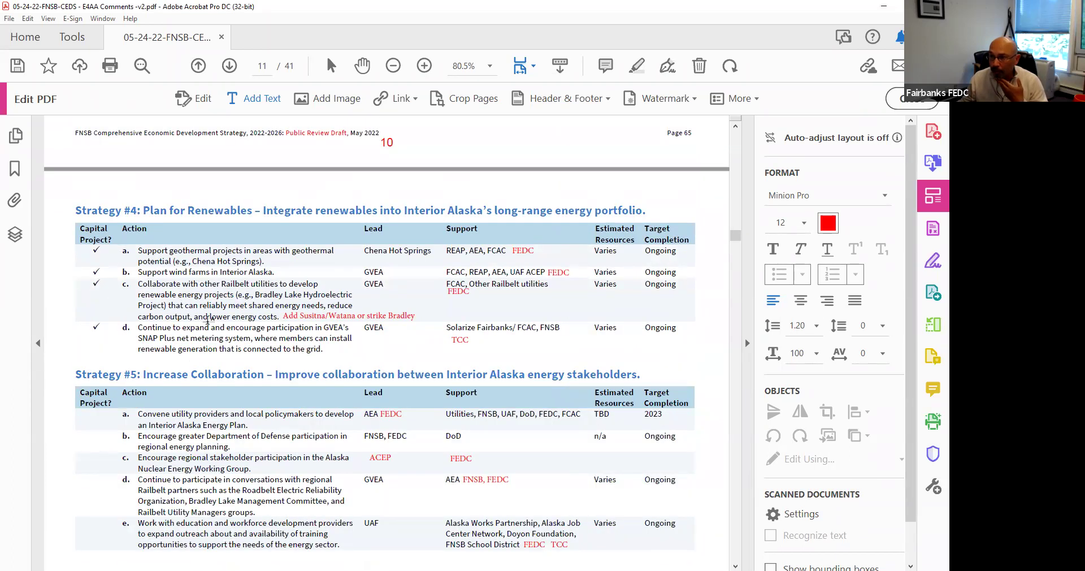
pyautogui.scroll(-1, 105, 314)
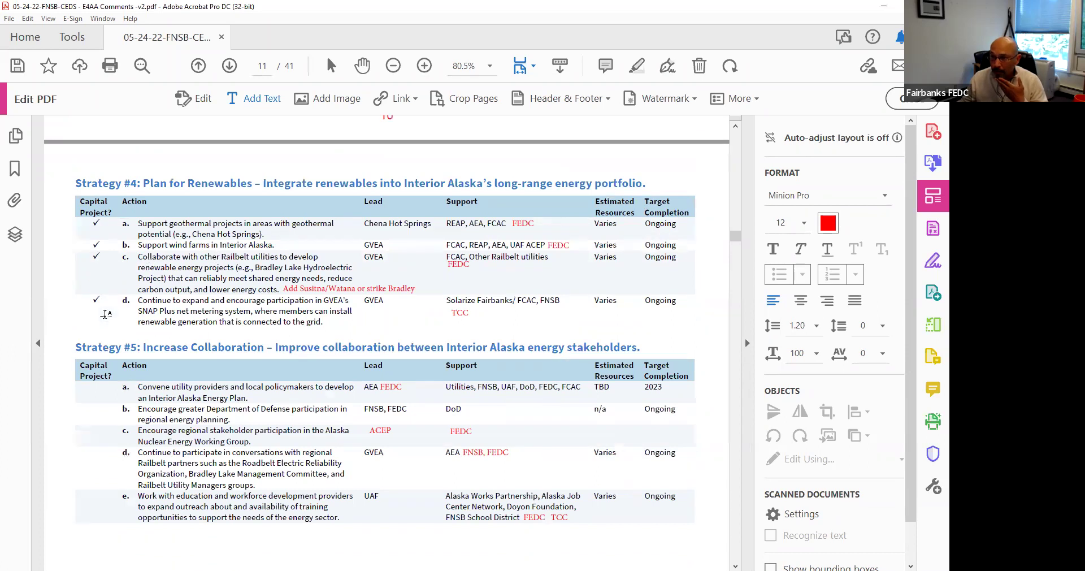
pyautogui.scroll(-1, 105, 315)
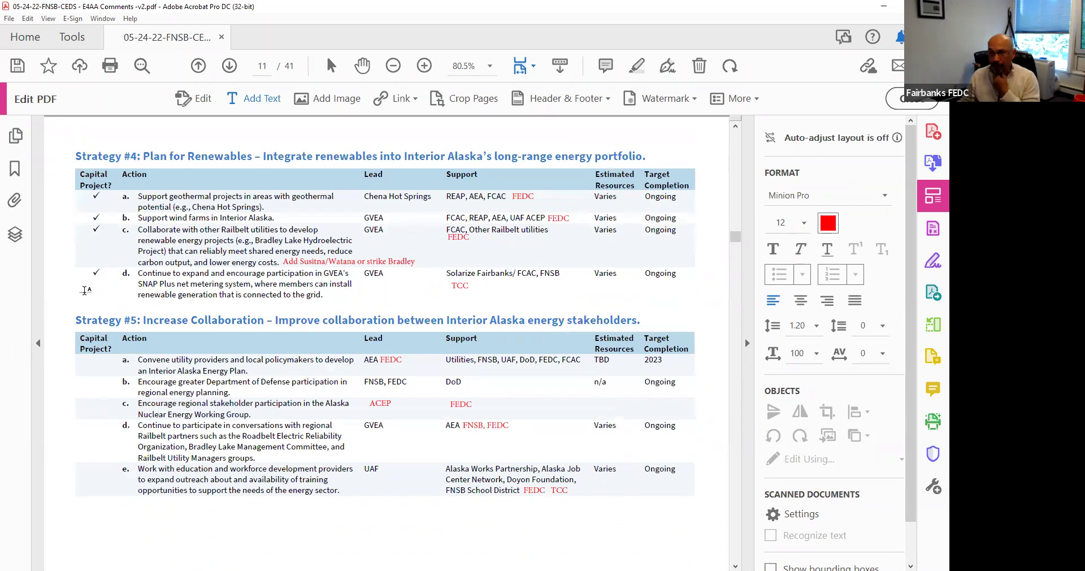
pyautogui.scroll(-4, 86, 290)
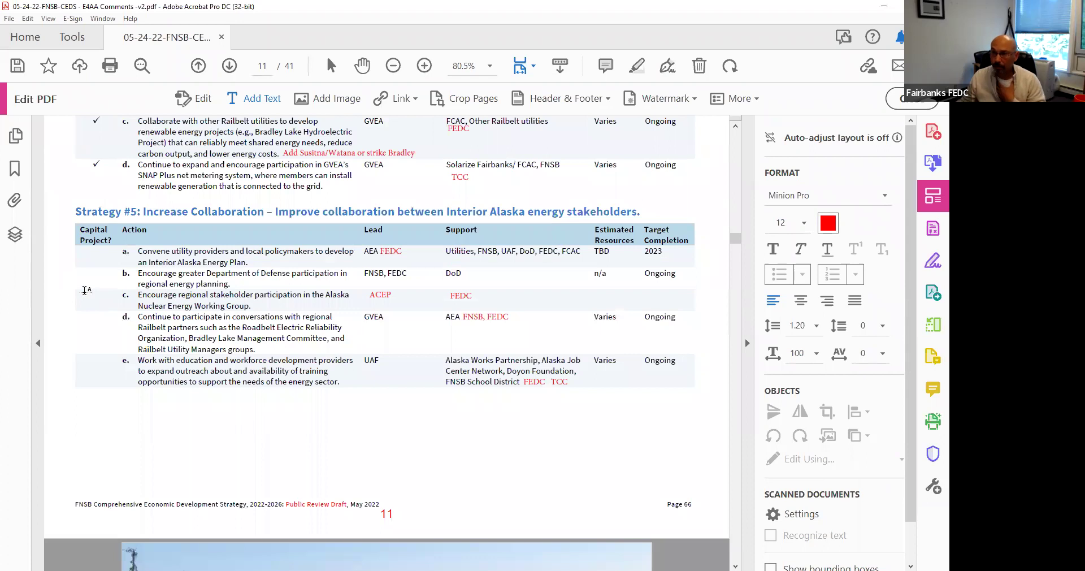
pyautogui.scroll(-1, 85, 290)
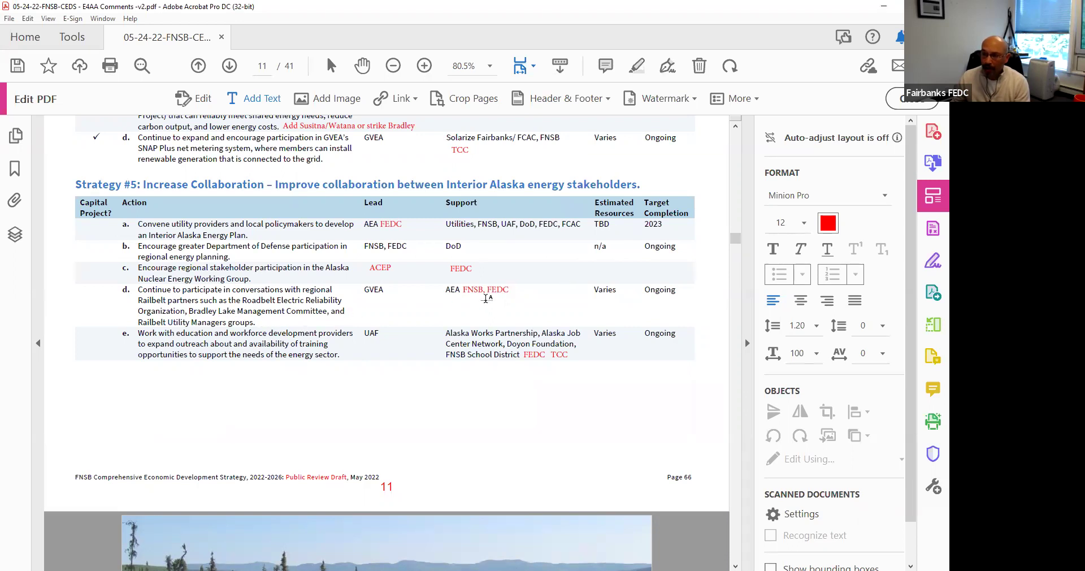
pyautogui.scroll(-1, 357, 351)
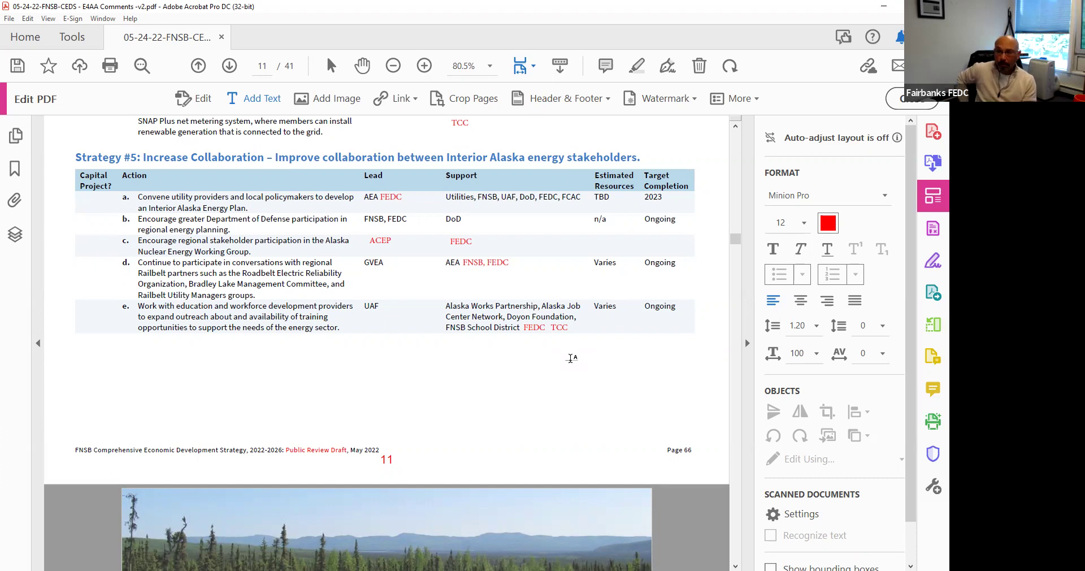
# Scroll past the Forestry Summary and photo pages to page 14's Strategies & Actions box.
pyautogui.scroll(-10, 571, 357)
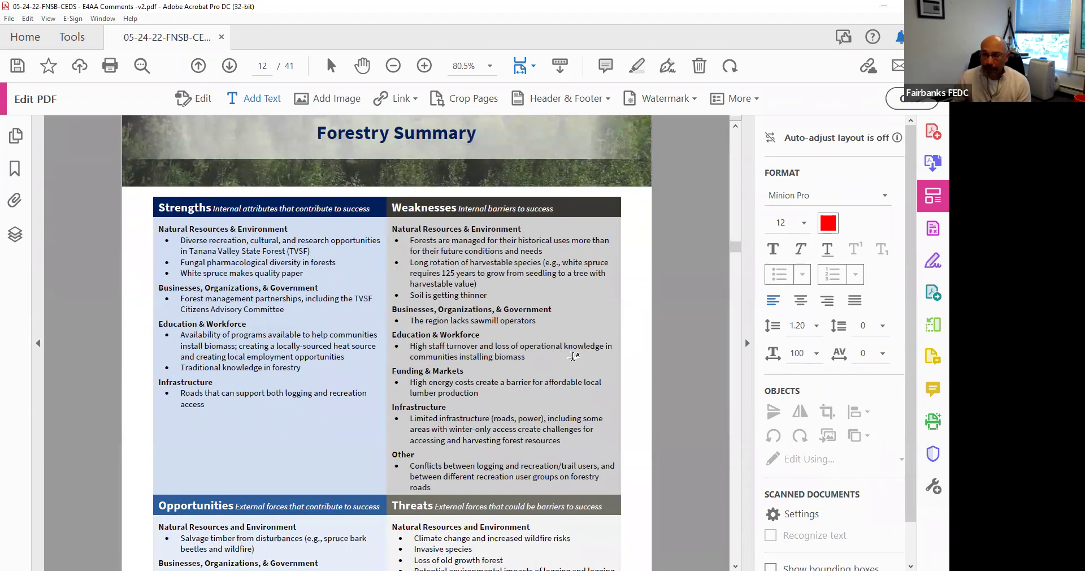
pyautogui.scroll(-15, 573, 356)
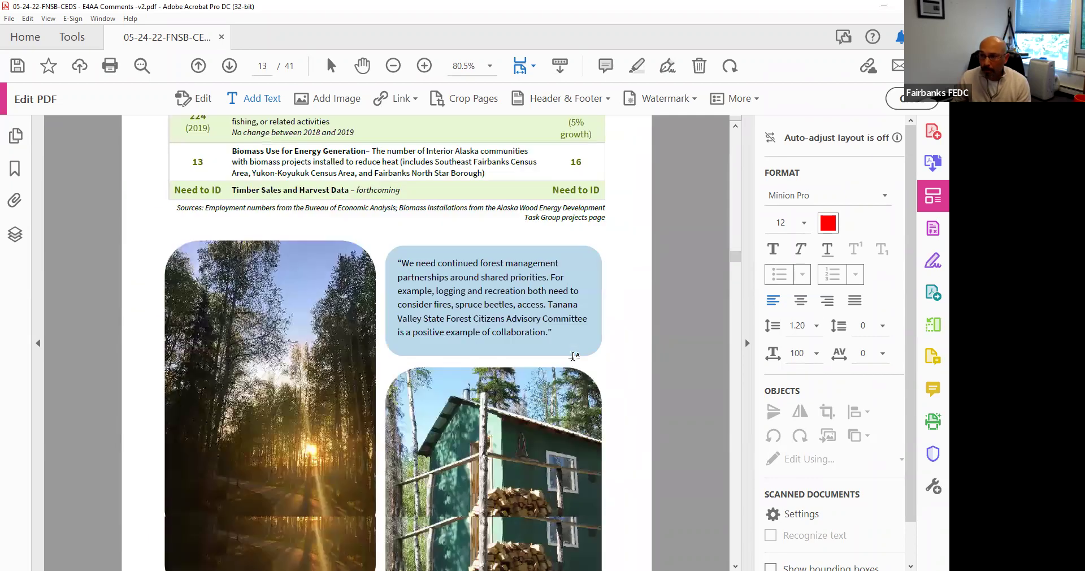
pyautogui.scroll(-15, 573, 357)
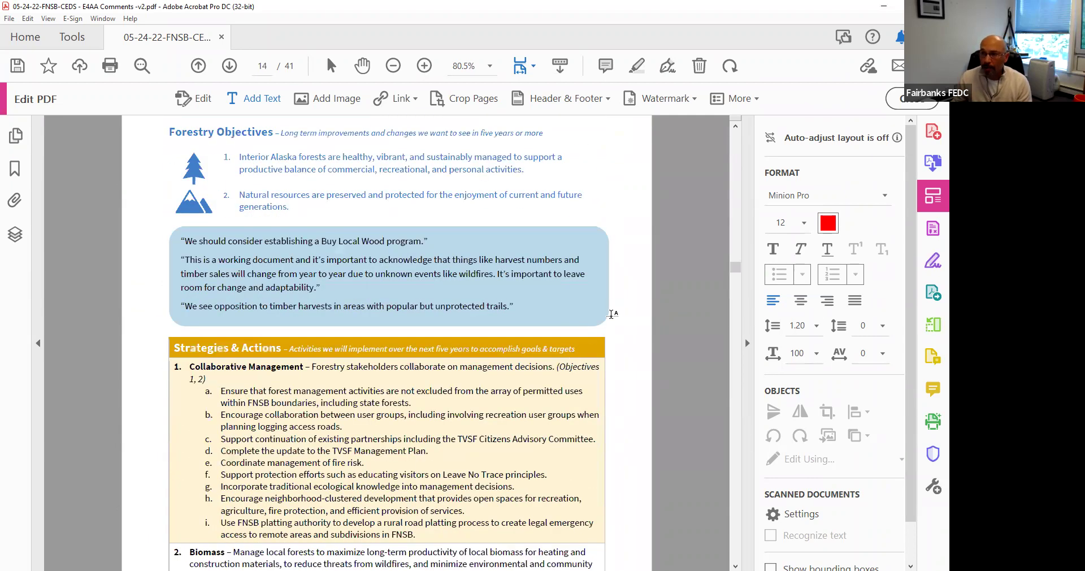
pyautogui.scroll(-8, 612, 314)
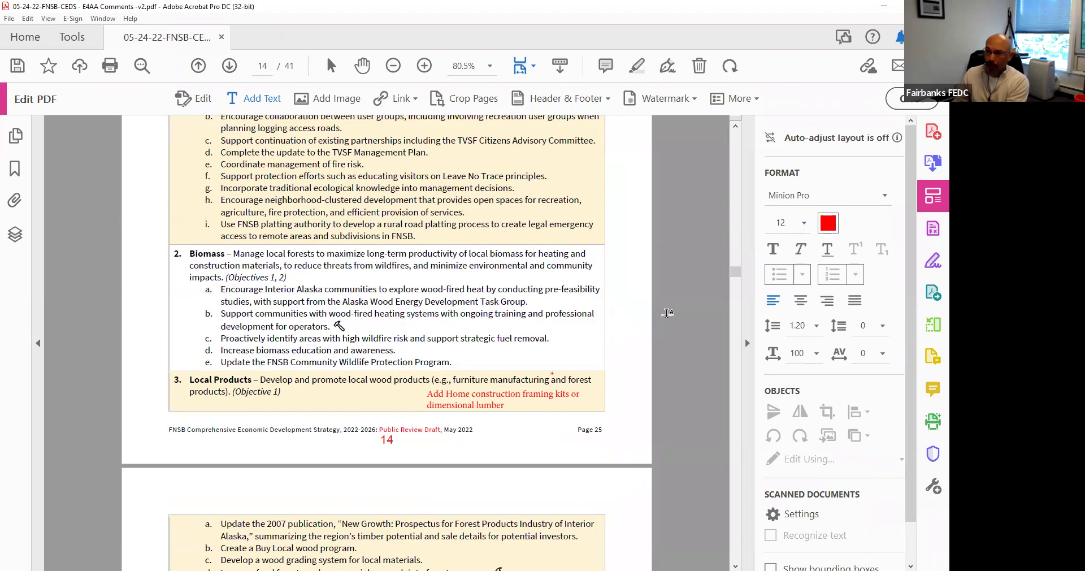
pyautogui.scroll(5, 721, 313)
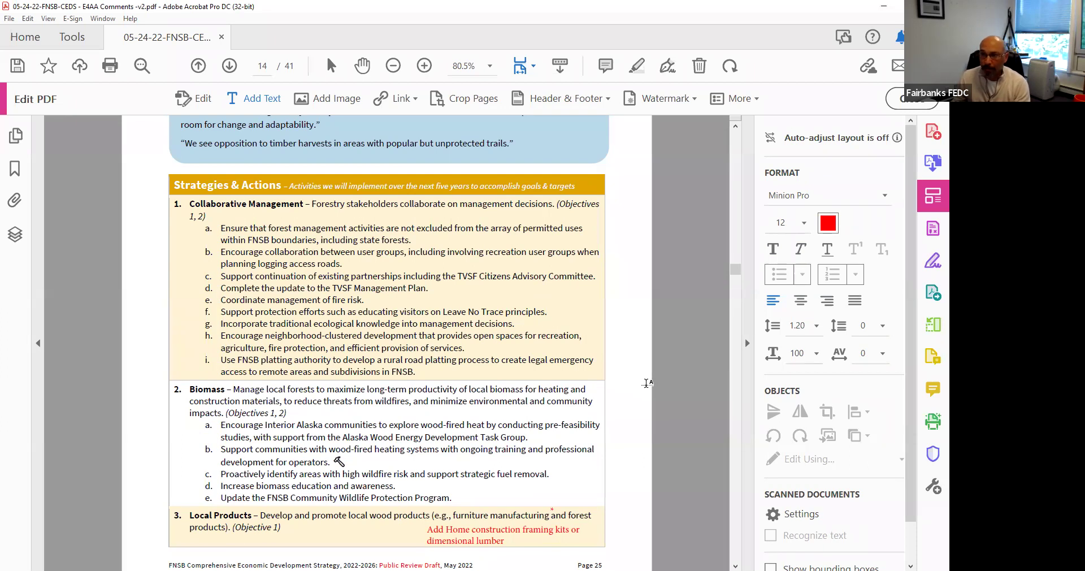
# Scroll through pages 14 and 15, past the Key bar and resources list, to the Forestry Action Plan heading.
pyautogui.scroll(-1, 646, 382)
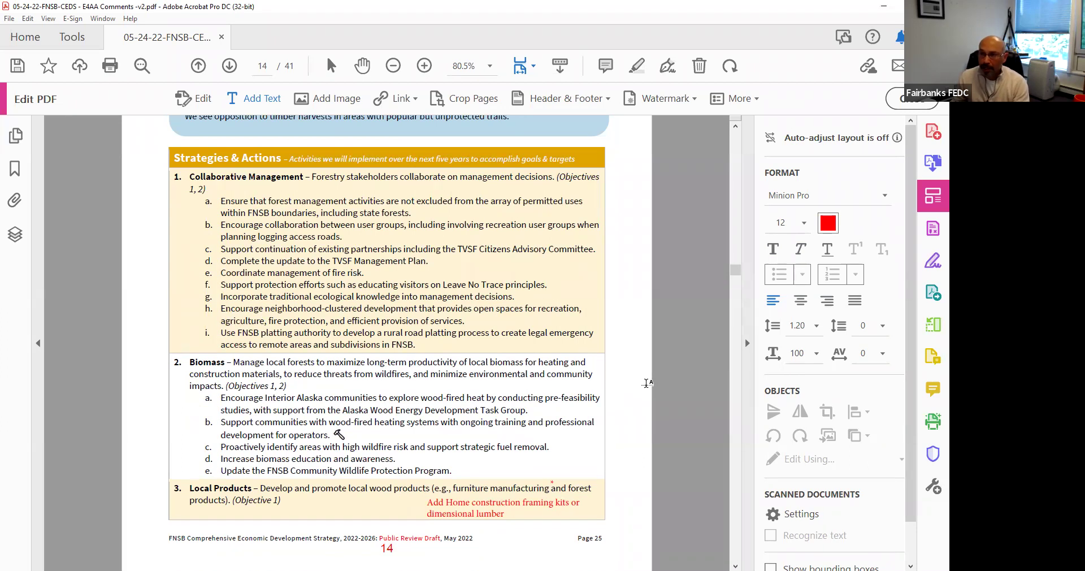
pyautogui.scroll(-2, 644, 429)
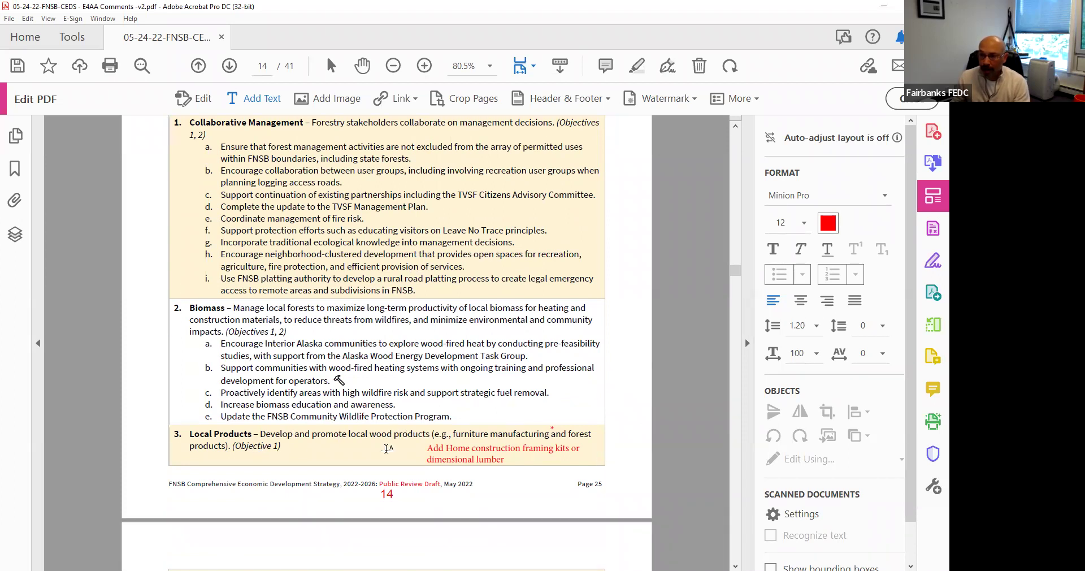
pyautogui.scroll(-1, 389, 449)
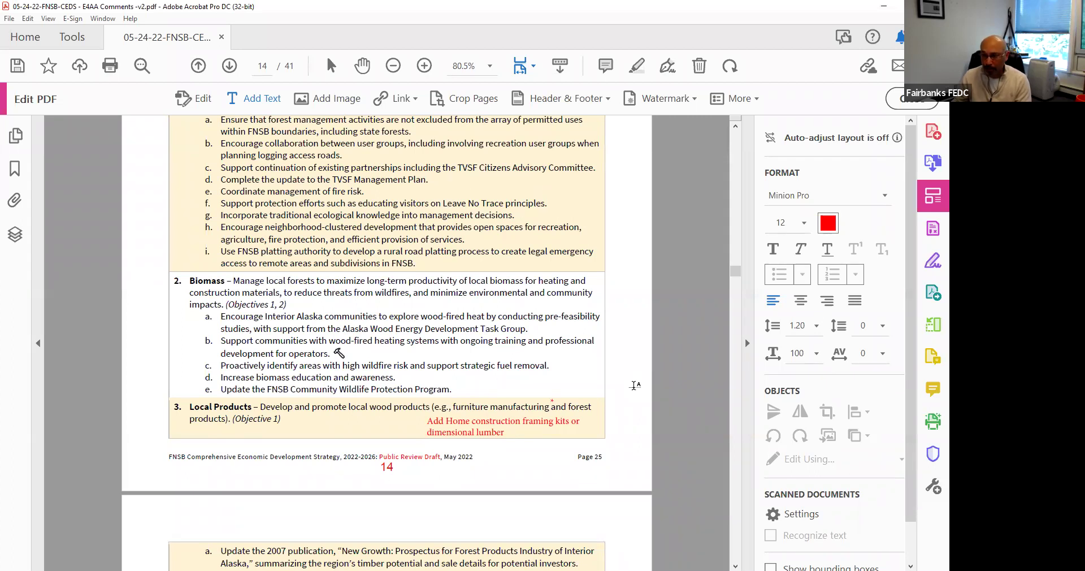
pyautogui.scroll(-2, 635, 385)
pyautogui.scroll(-2, 635, 385)
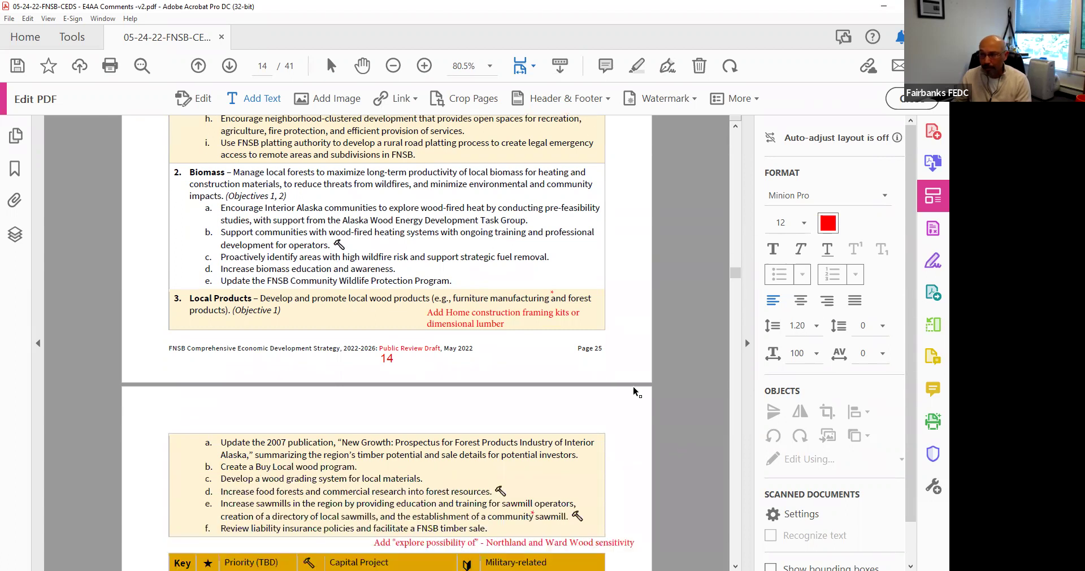
pyautogui.scroll(-1, 636, 392)
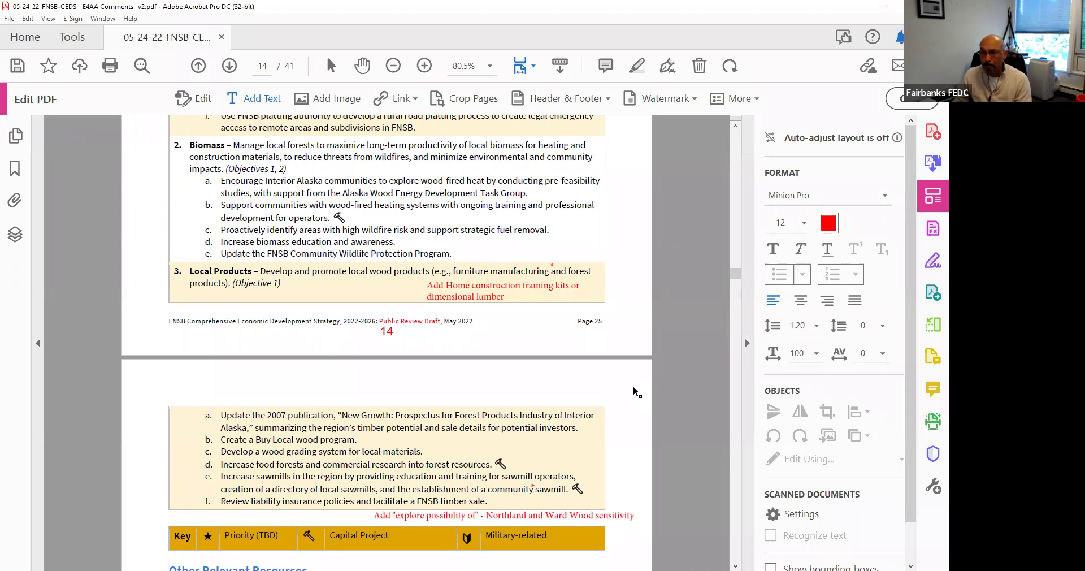
pyautogui.scroll(-1, 637, 392)
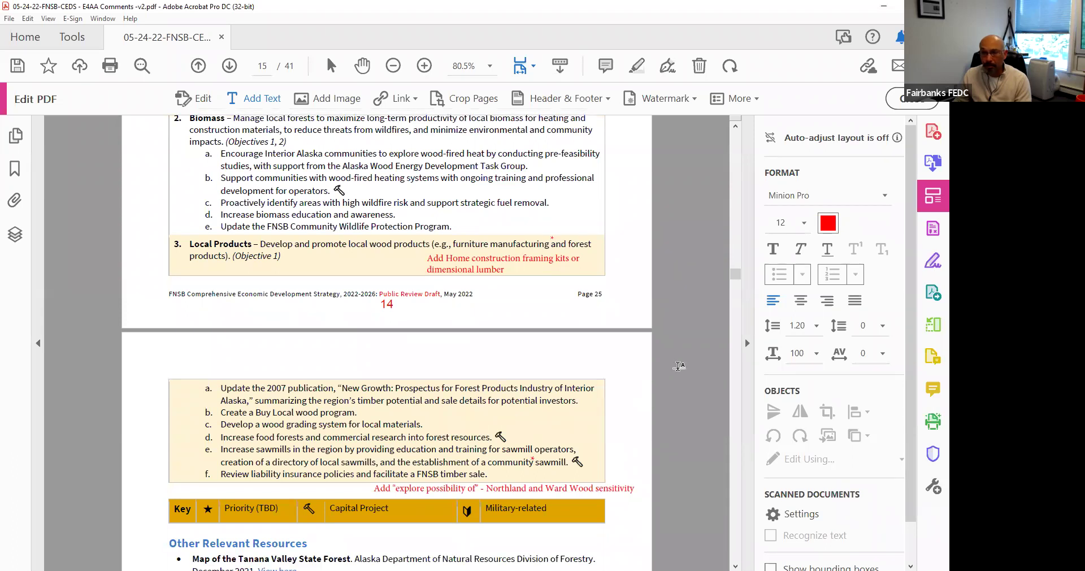
pyautogui.scroll(-1, 679, 366)
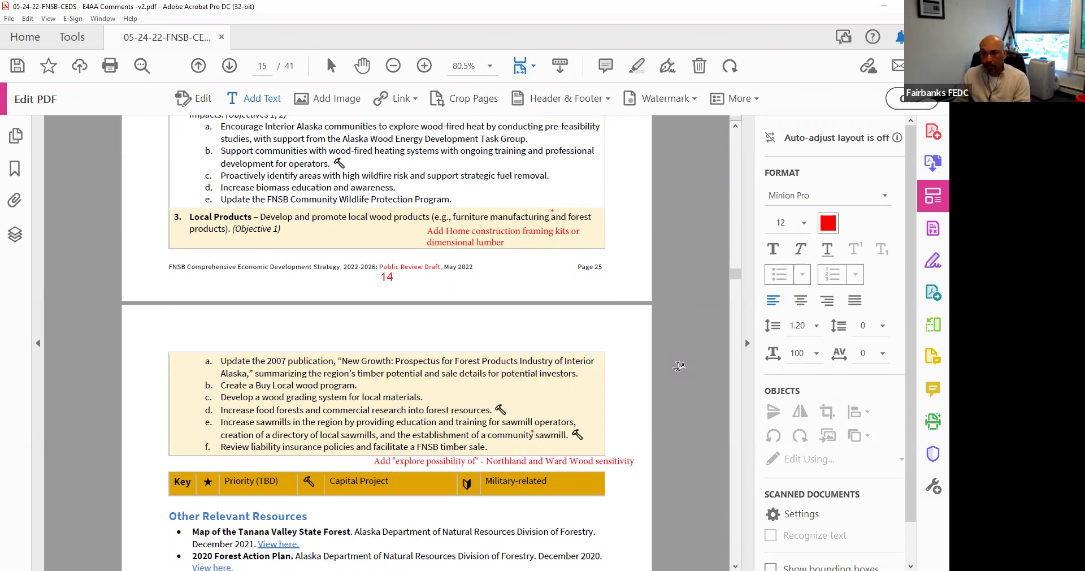
pyautogui.scroll(-2, 678, 365)
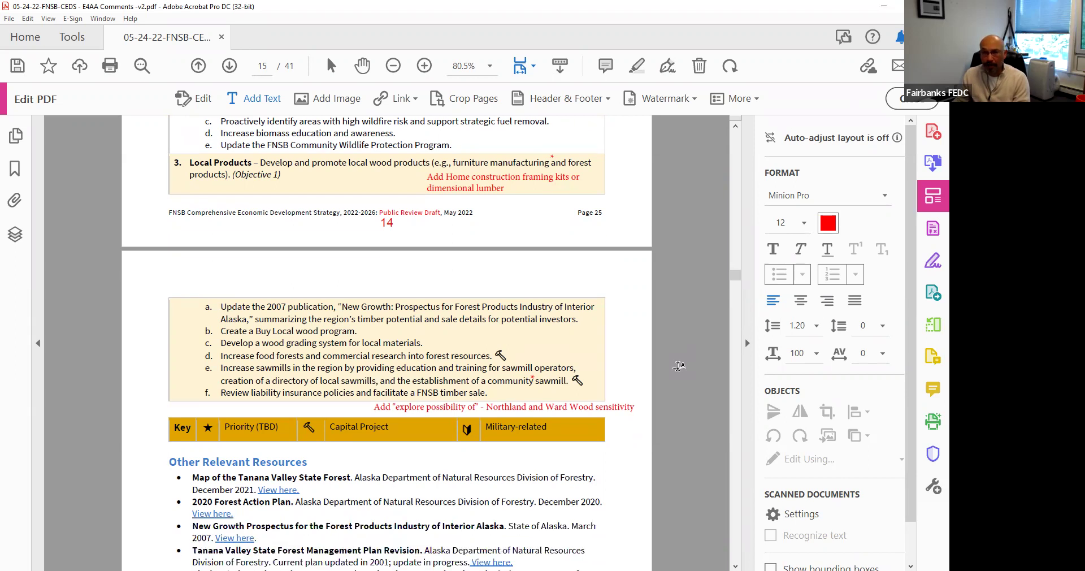
pyautogui.scroll(-2, 678, 366)
pyautogui.scroll(-13, 678, 366)
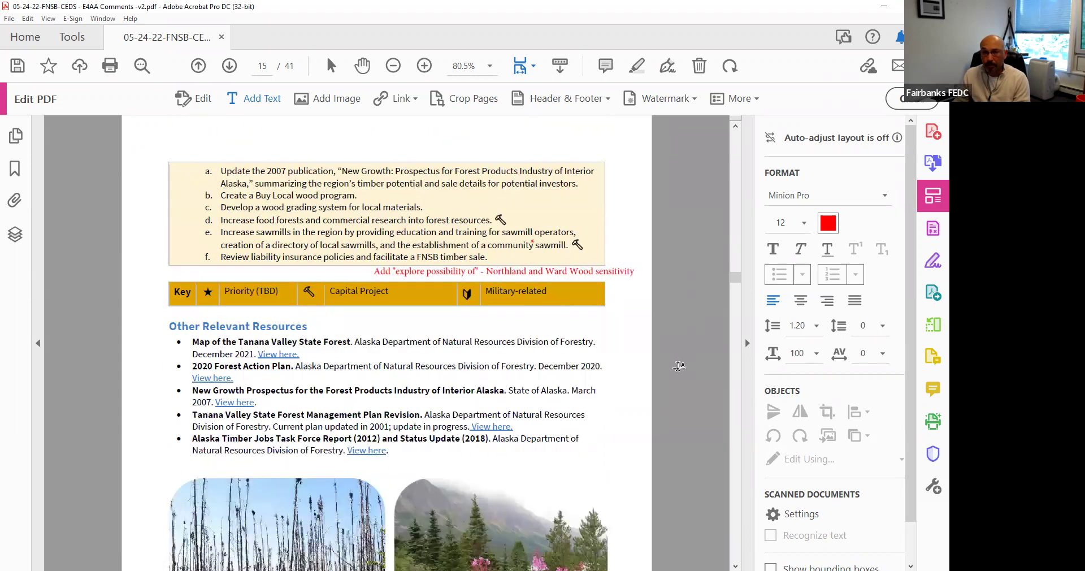
# Scroll to page 16 so the Strategy #1 Collaborative Management table is on screen.
pyautogui.scroll(-8, 678, 366)
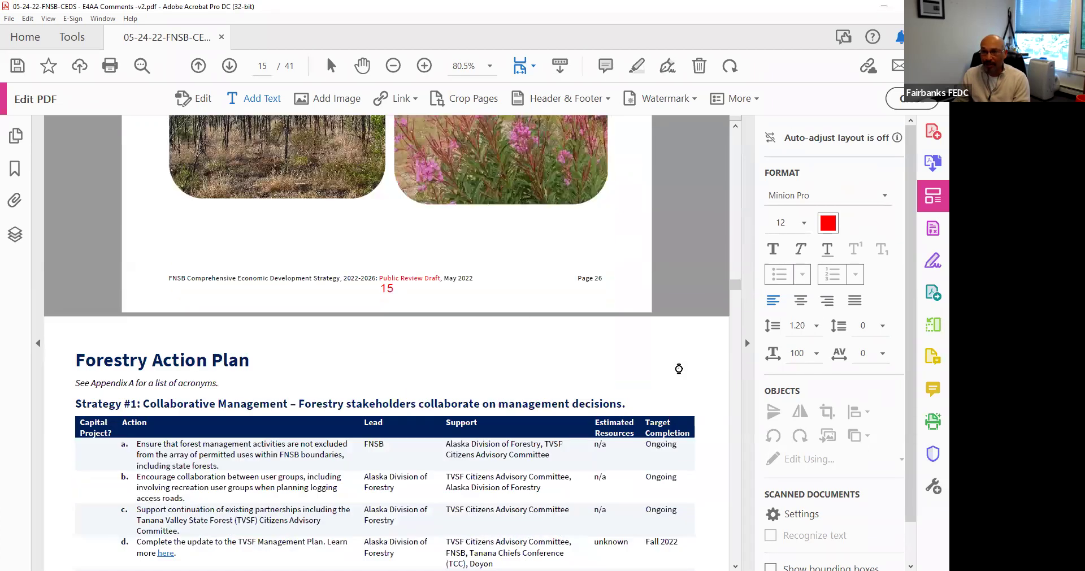
pyautogui.scroll(-7, 678, 365)
pyautogui.scroll(-1, 678, 366)
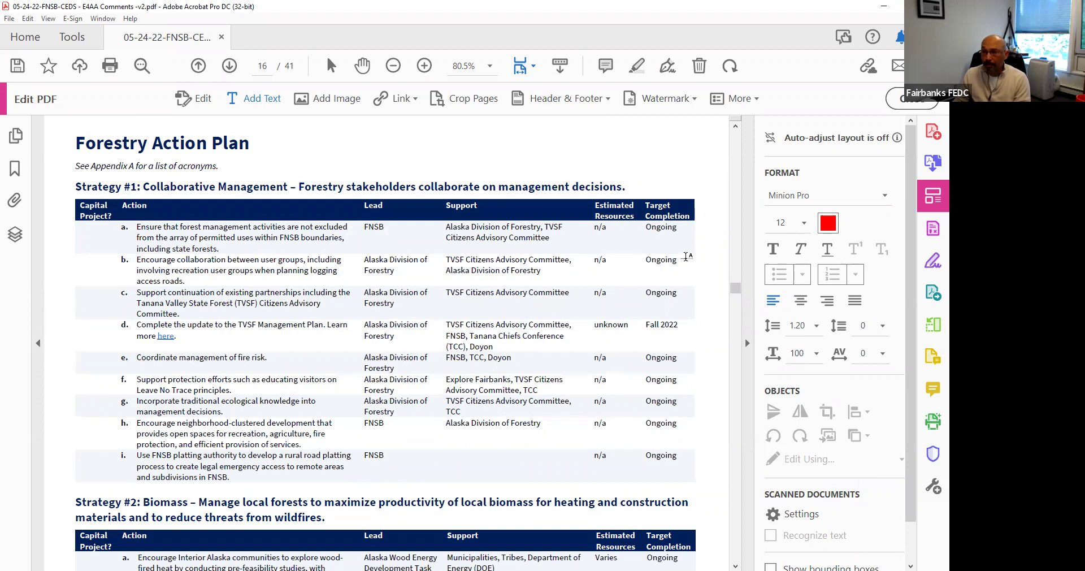
pyautogui.scroll(-1, 697, 266)
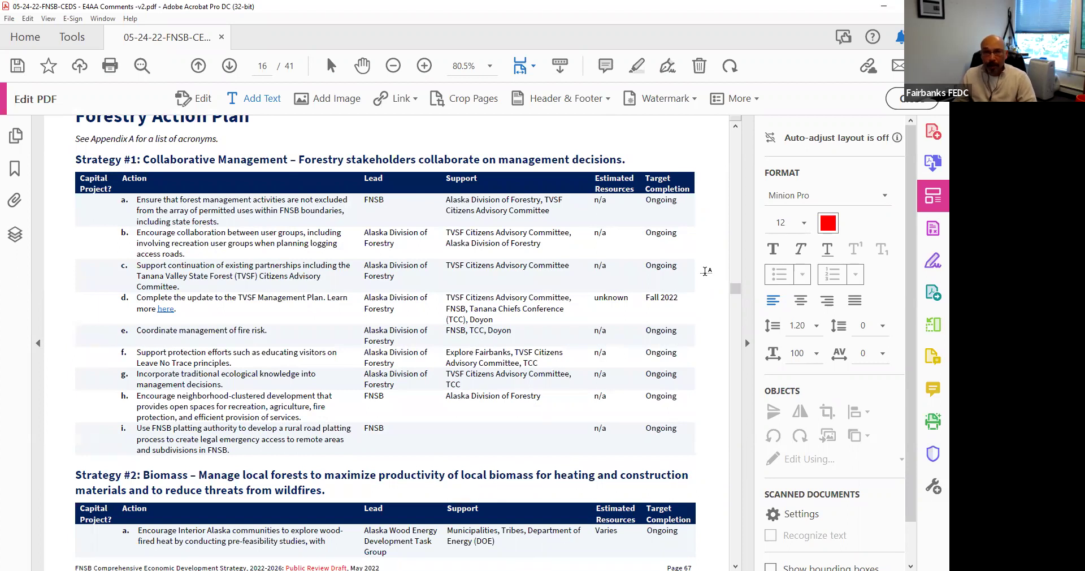
pyautogui.scroll(20, 706, 272)
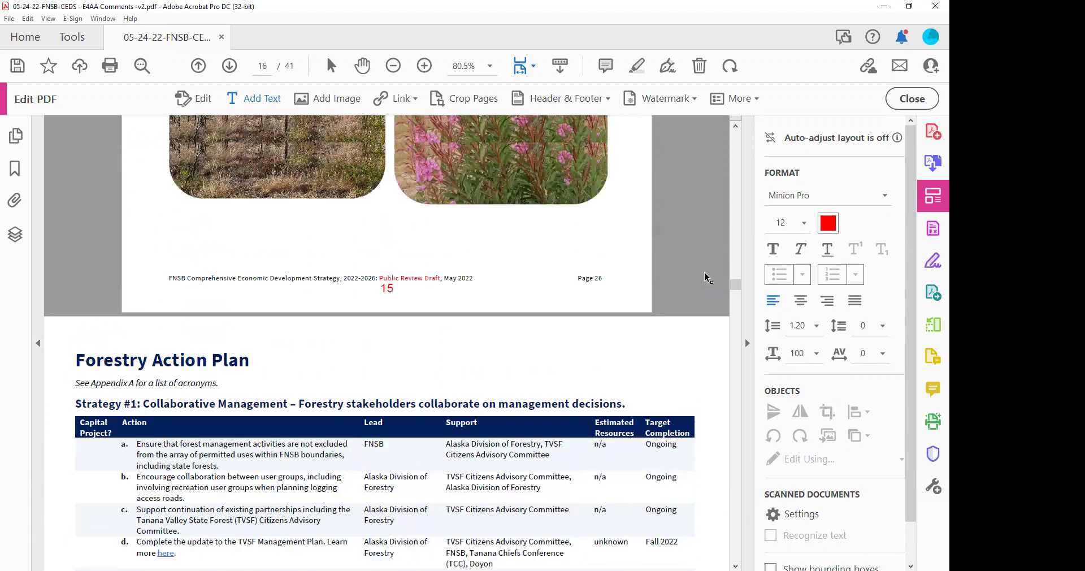
pyautogui.scroll(5, 706, 271)
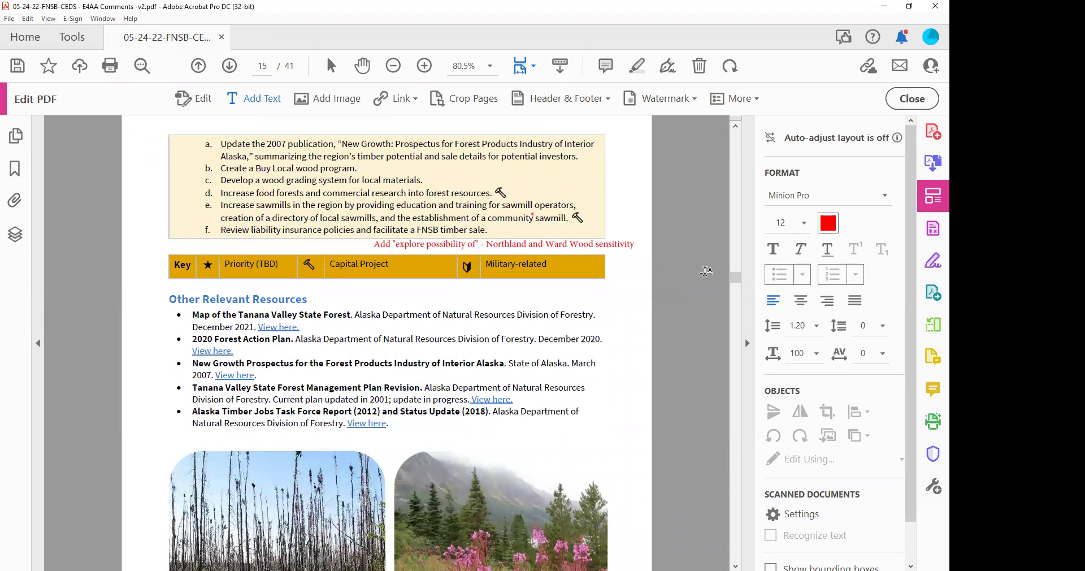
pyautogui.scroll(3, 705, 271)
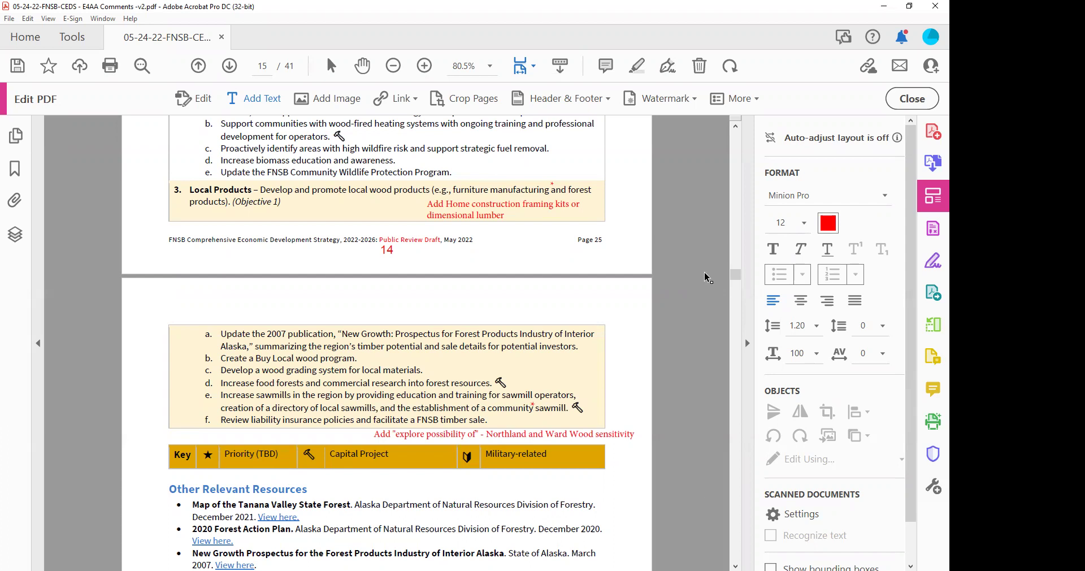
pyautogui.scroll(-10, 704, 272)
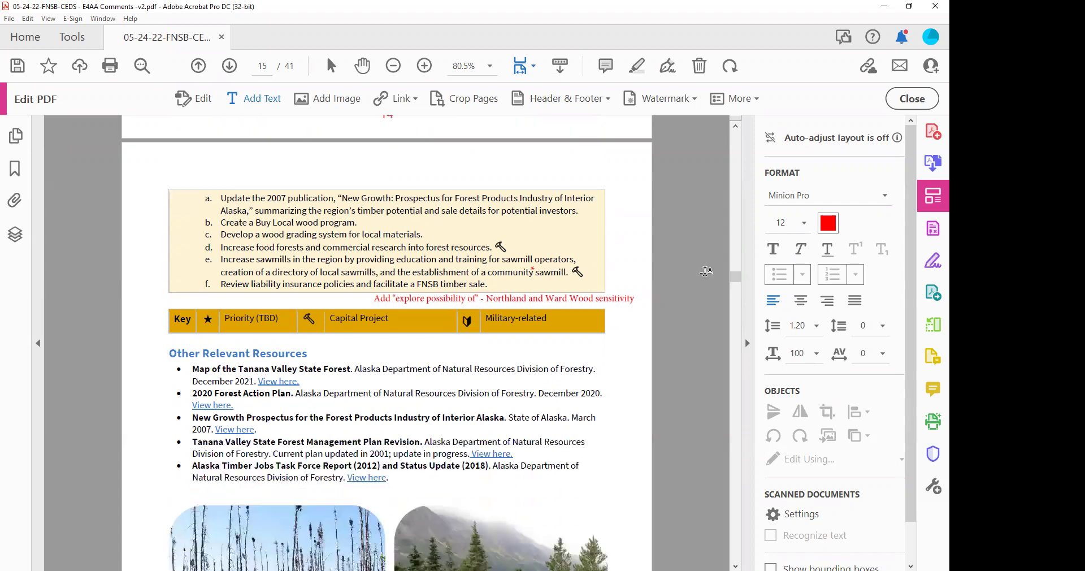
pyautogui.scroll(-10, 706, 271)
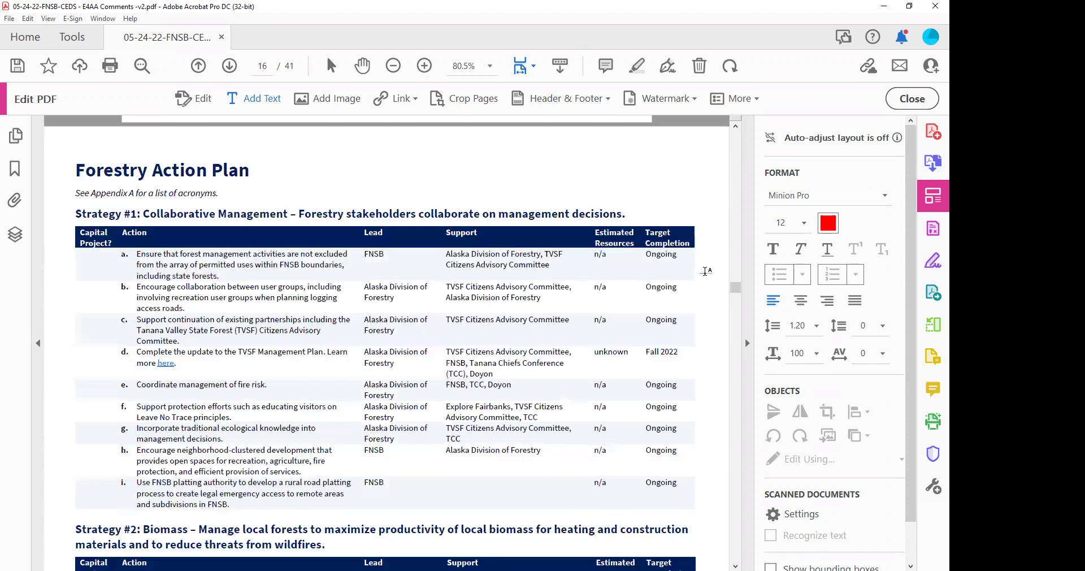
pyautogui.scroll(-1, 706, 271)
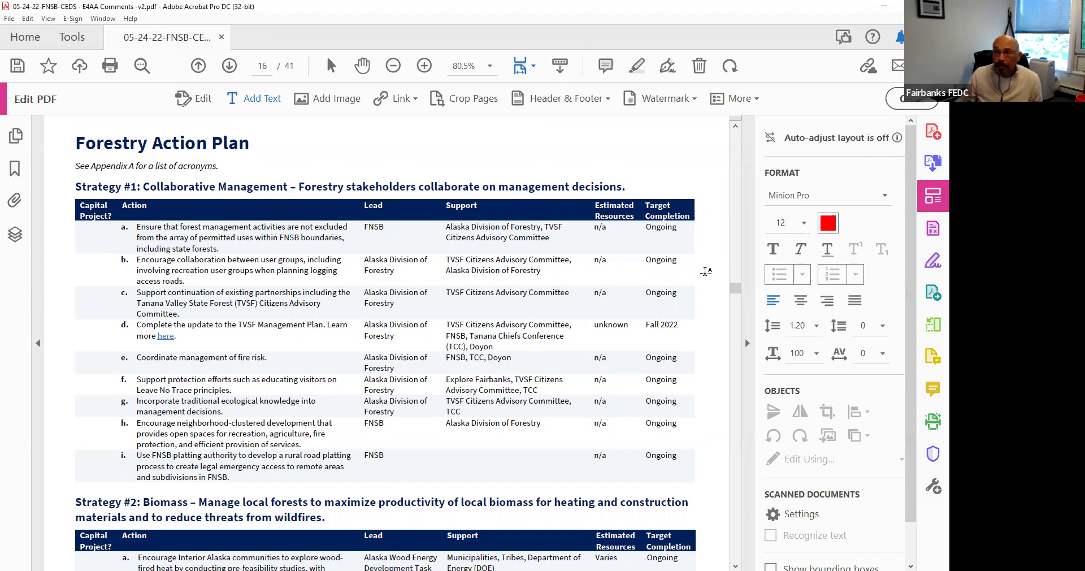
# Scroll through page 17's Strategy #3 Local Products table down to page 18's Mining Summary.
pyautogui.scroll(-2, 705, 271)
pyautogui.scroll(-10, 706, 272)
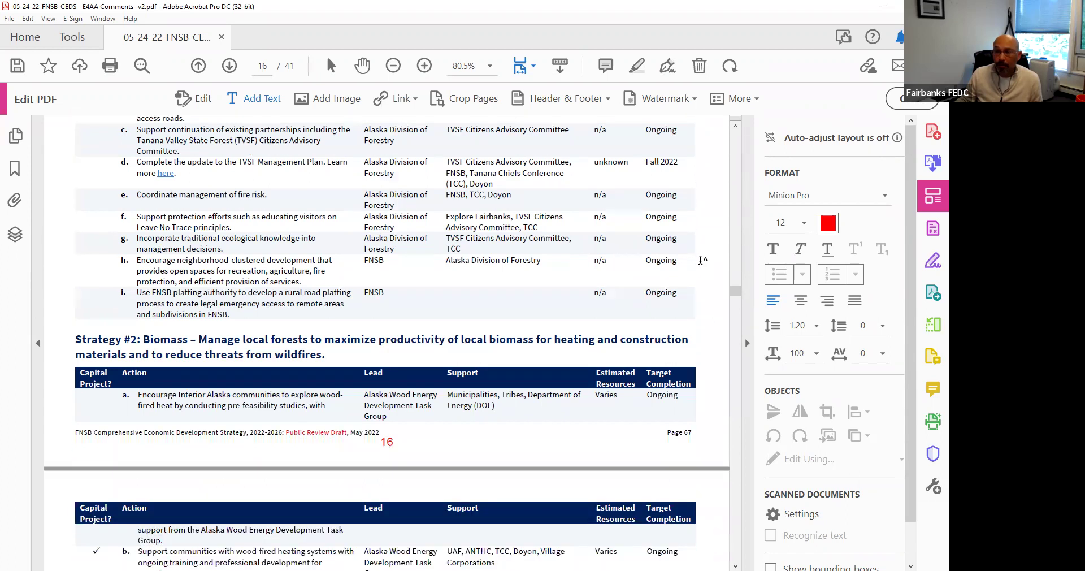
pyautogui.scroll(-4, 700, 262)
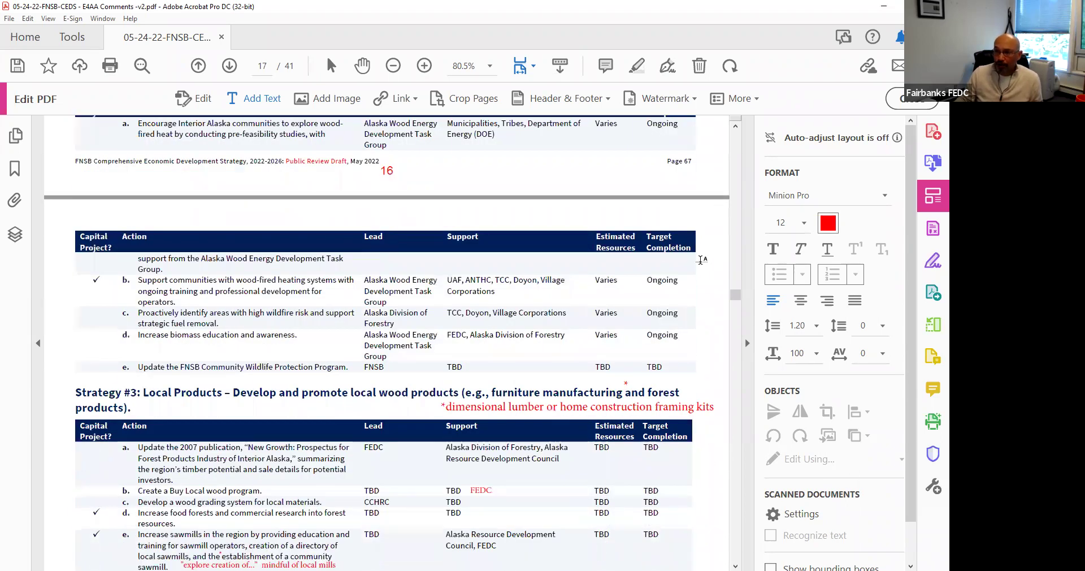
pyautogui.scroll(-2, 700, 259)
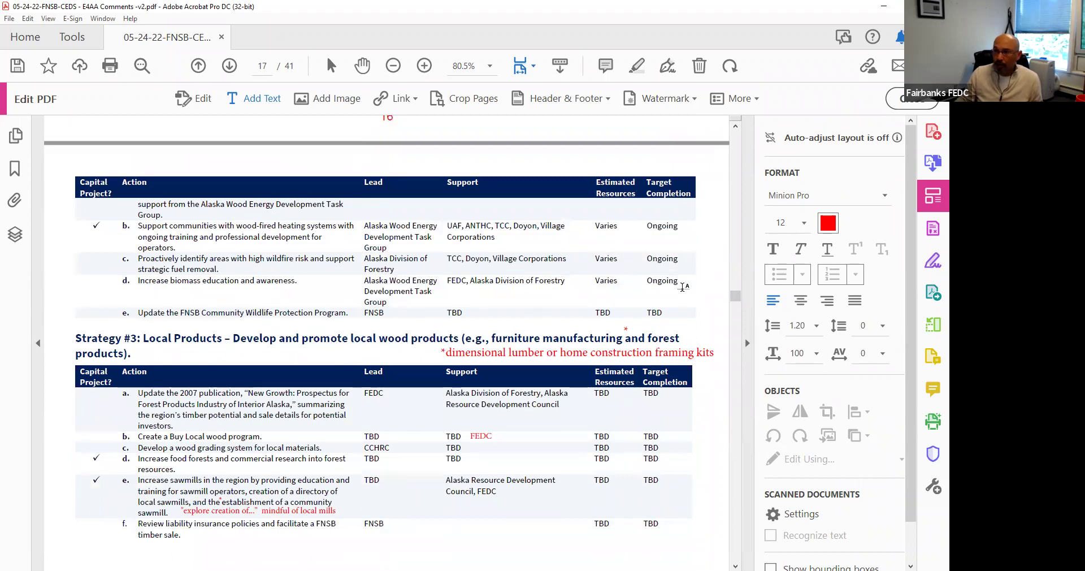
pyautogui.scroll(-2, 719, 295)
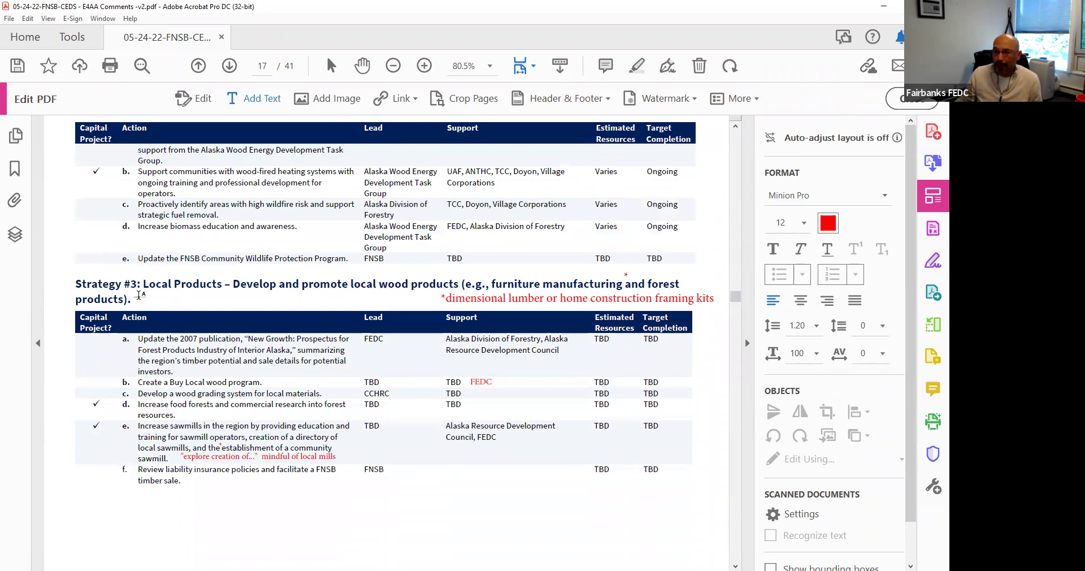
pyautogui.scroll(-1, 138, 295)
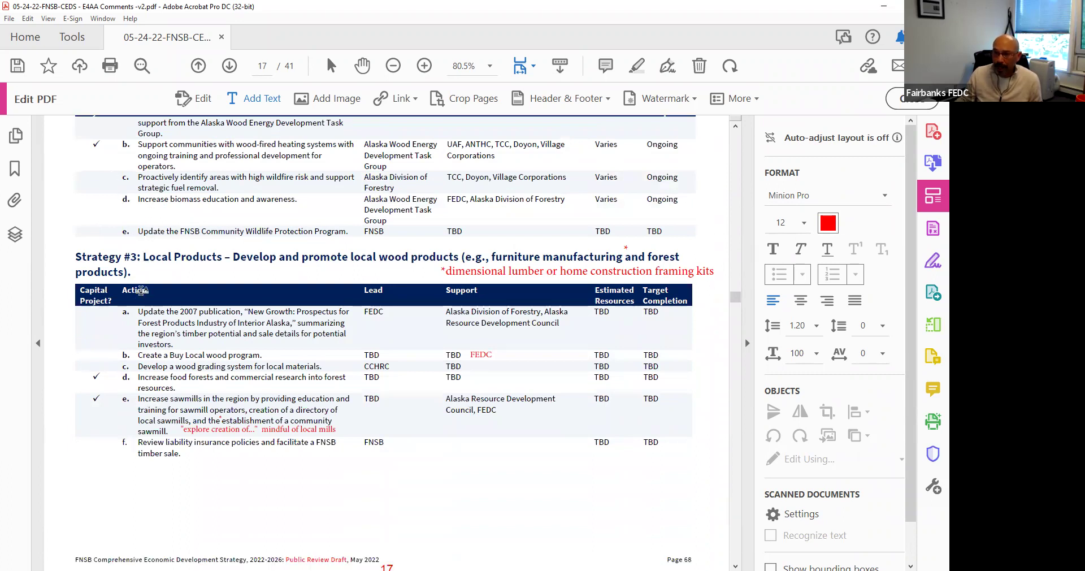
pyautogui.scroll(-2, 141, 290)
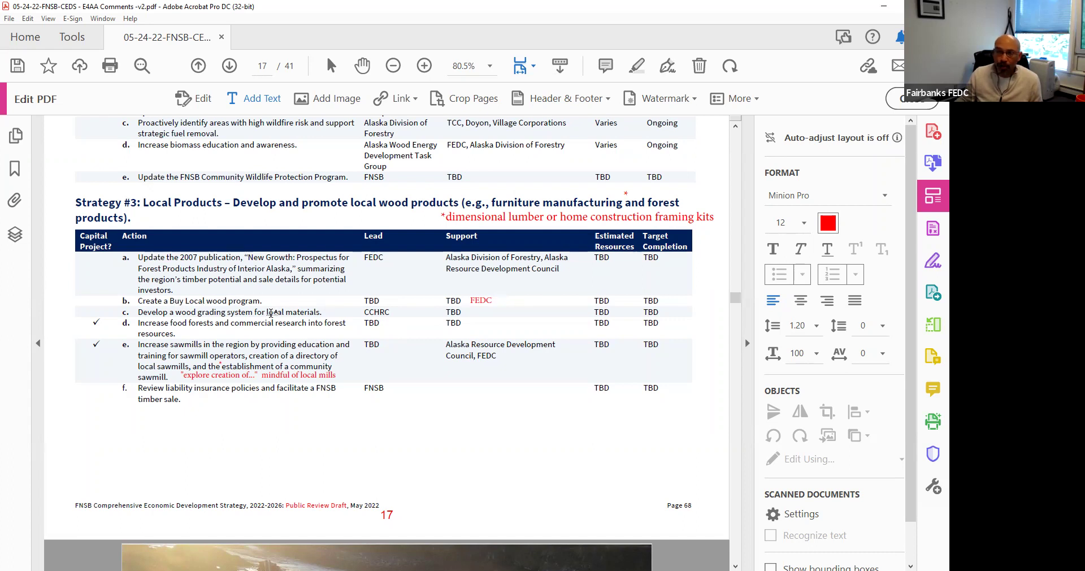
pyautogui.scroll(-3, 274, 312)
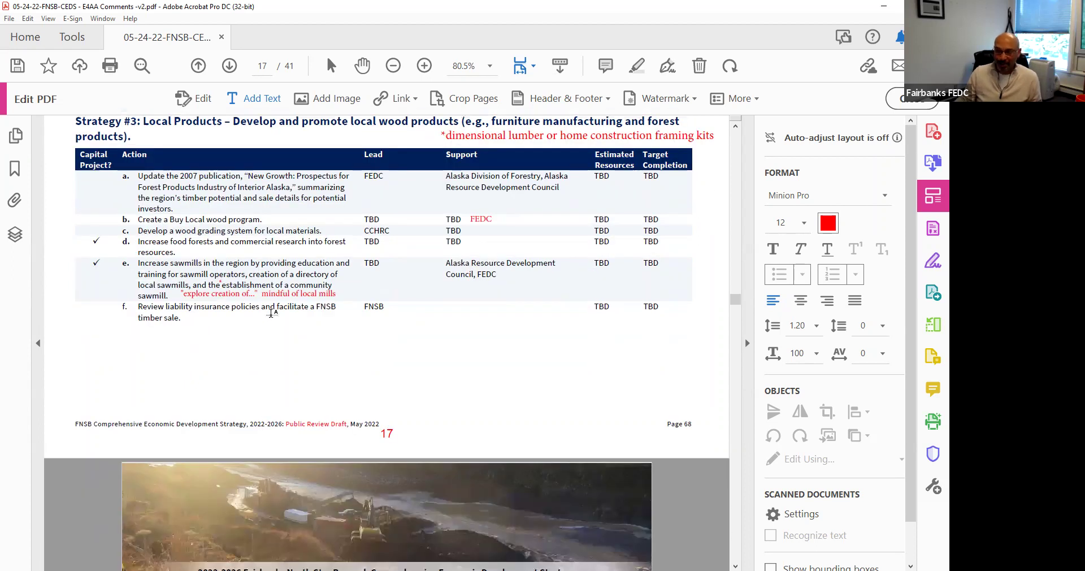
pyautogui.scroll(4, 271, 313)
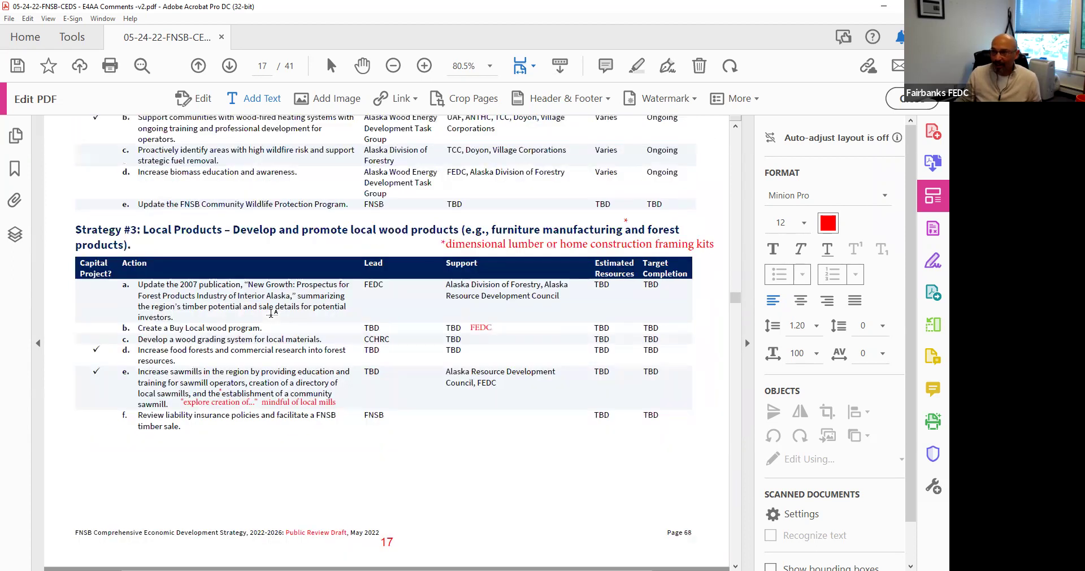
pyautogui.scroll(-18, 271, 313)
# Scroll through pages 18 and 19 to page 20's Mining Objectives.
pyautogui.scroll(-9, 271, 312)
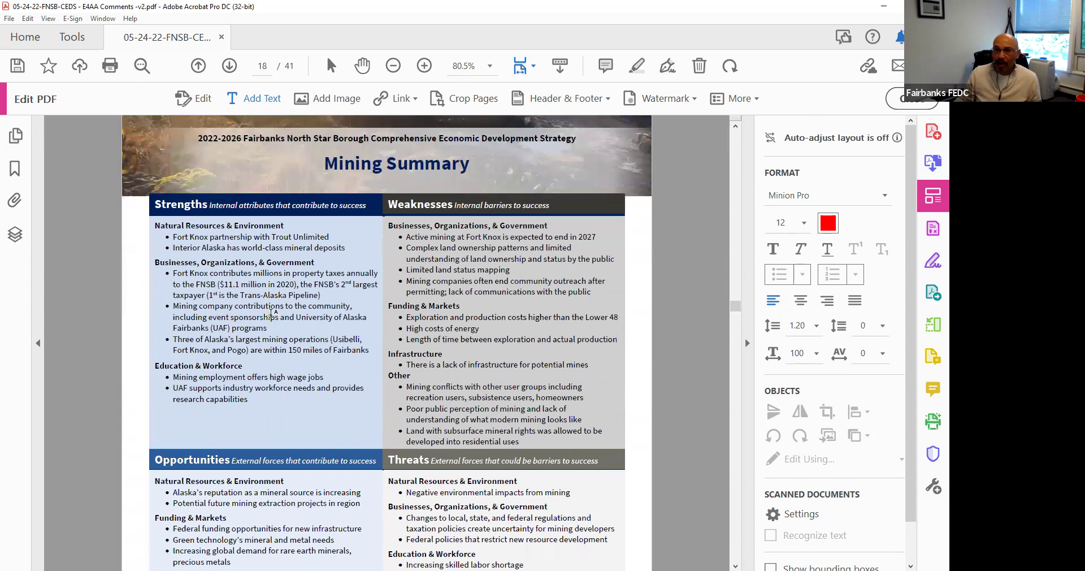
pyautogui.scroll(4, 272, 311)
pyautogui.scroll(-9, 271, 312)
pyautogui.scroll(6, 271, 312)
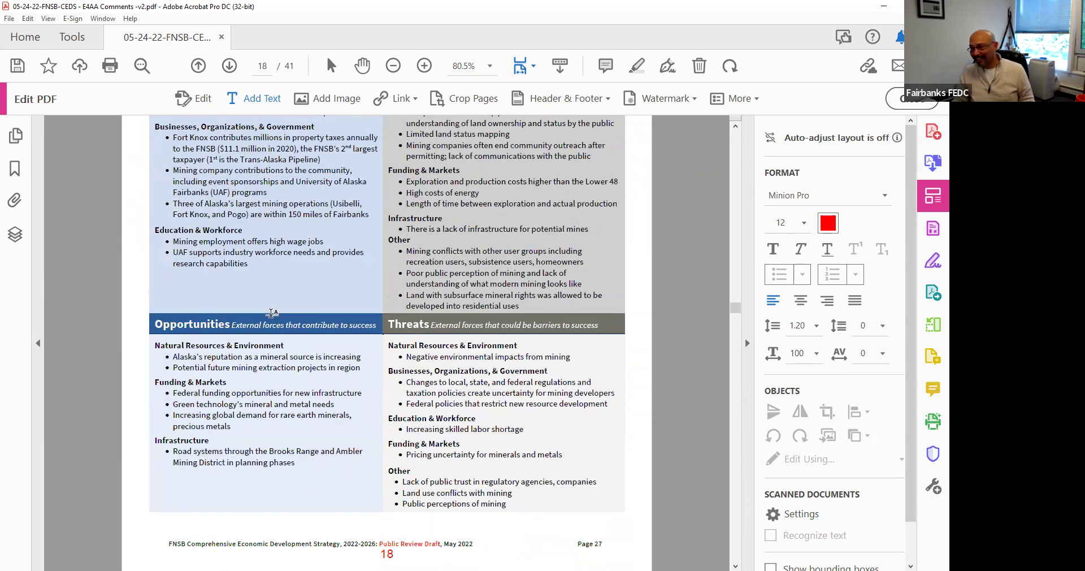
pyautogui.scroll(-3, 272, 313)
pyautogui.scroll(-20, 271, 312)
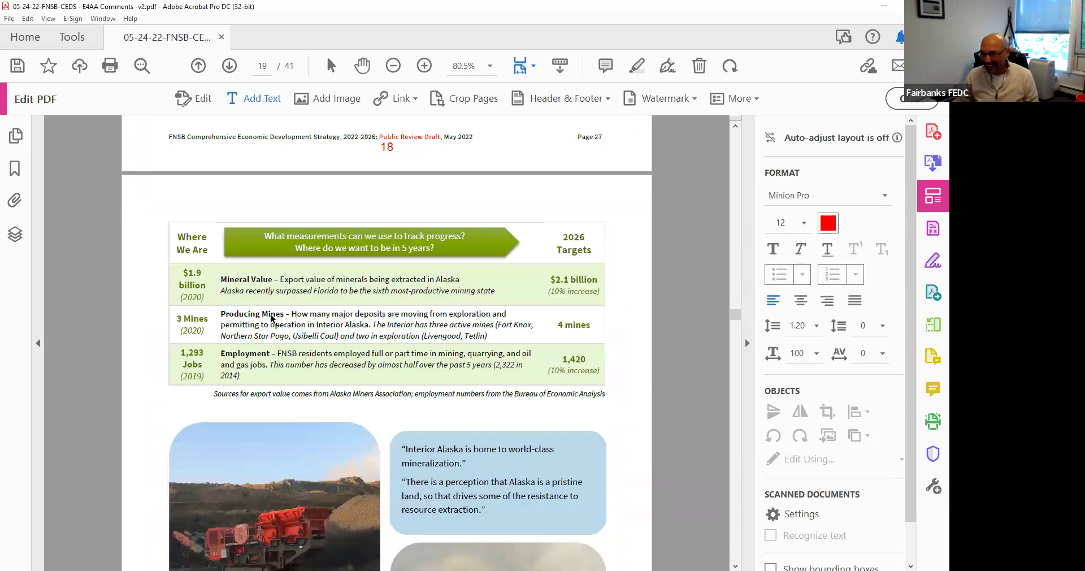
pyautogui.scroll(-13, 271, 312)
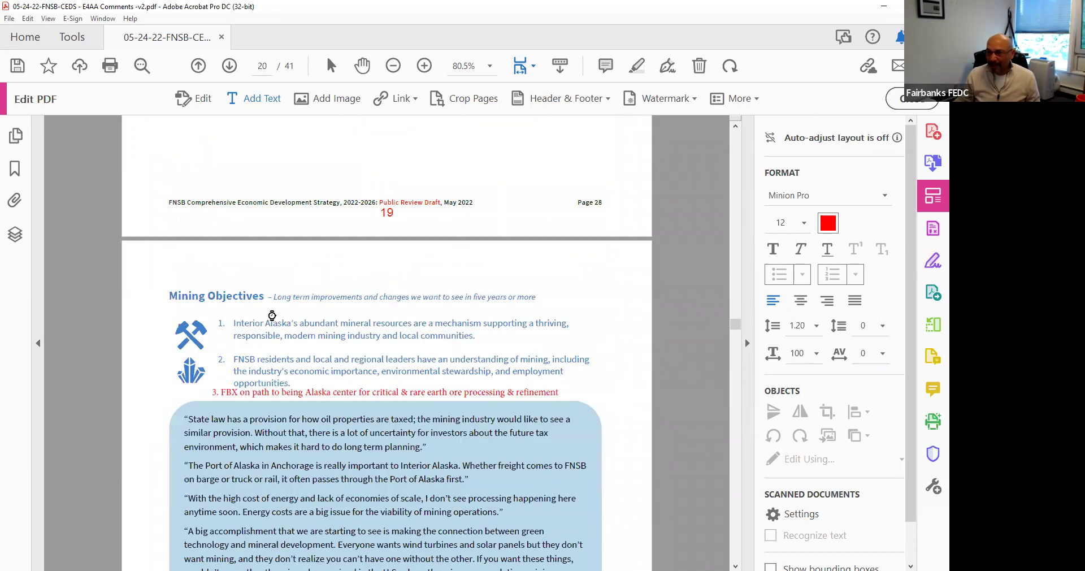
pyautogui.scroll(-2, 272, 313)
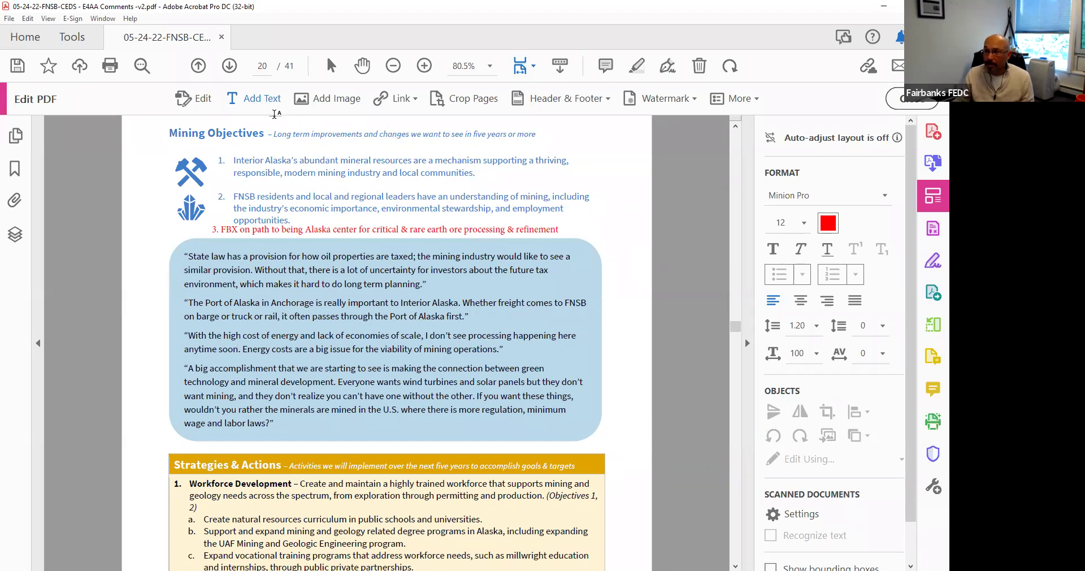
# Insert 'extraction, ' before 'processing' in red objective 3, then exit Edit PDF.
pyautogui.click(203, 99)
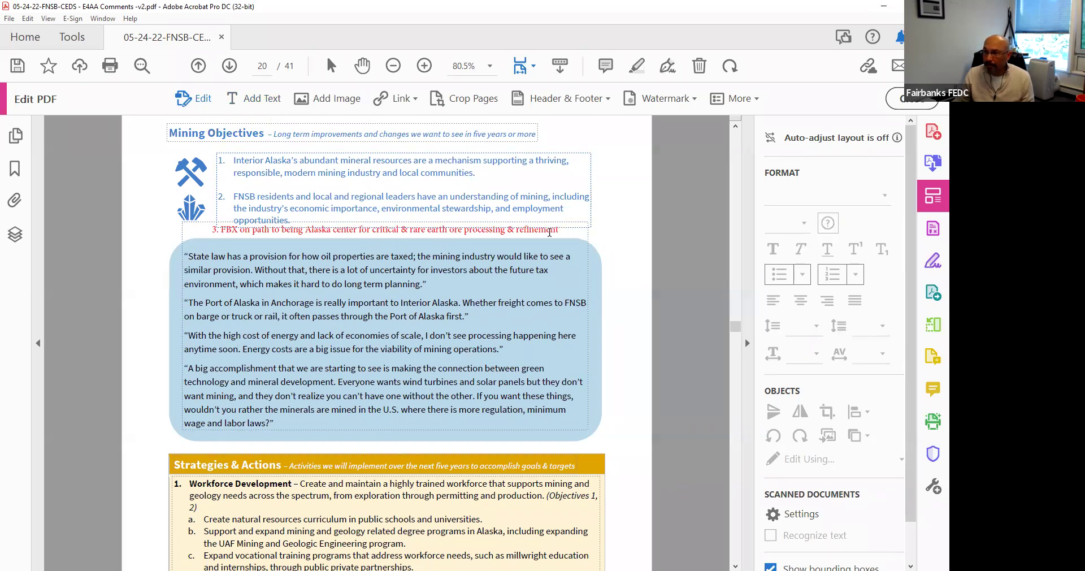
pyautogui.click(446, 233)
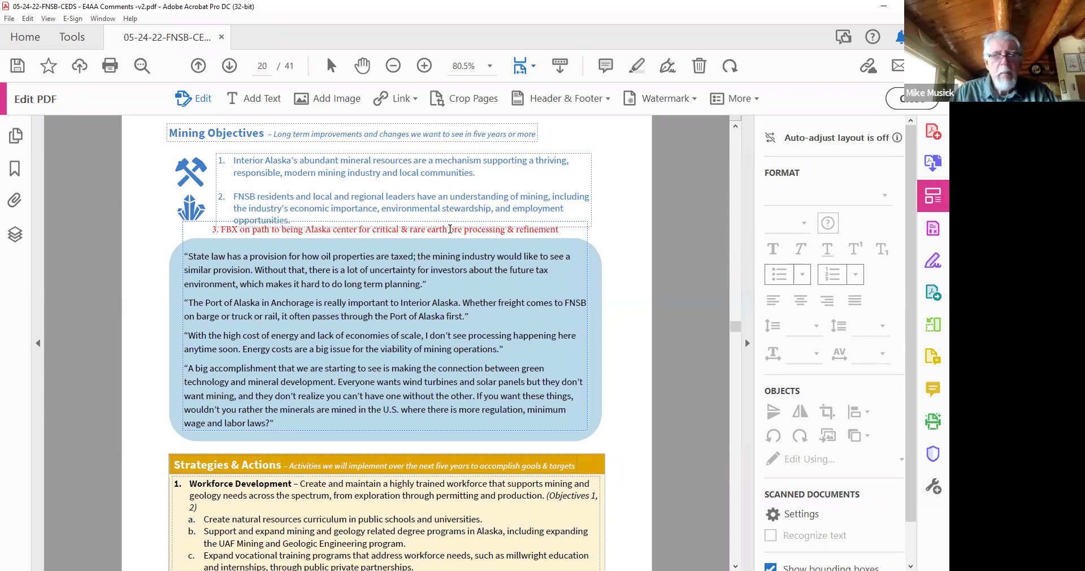
pyautogui.click(465, 231)
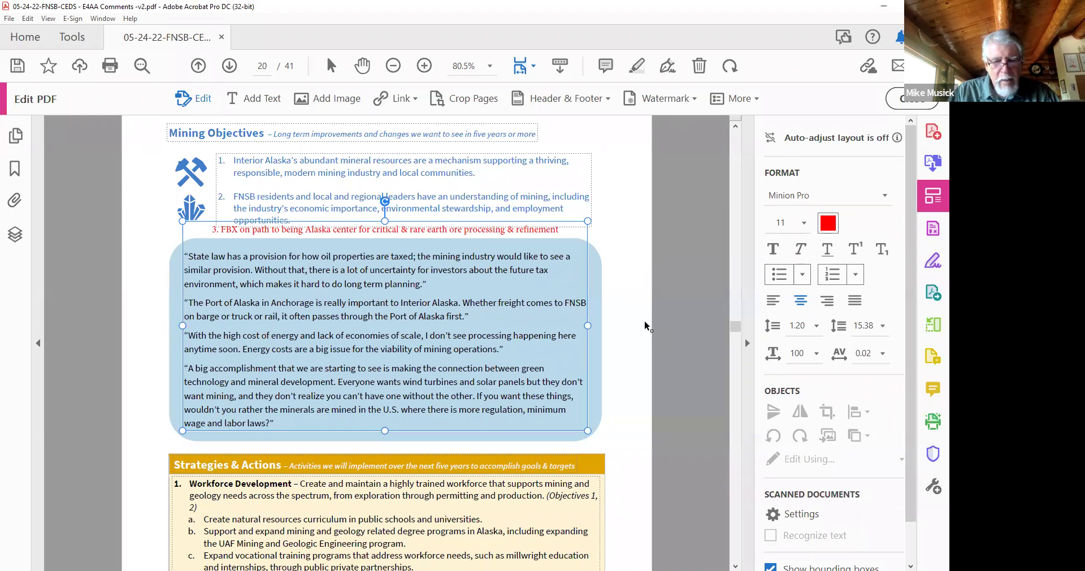
pyautogui.write('extrac')
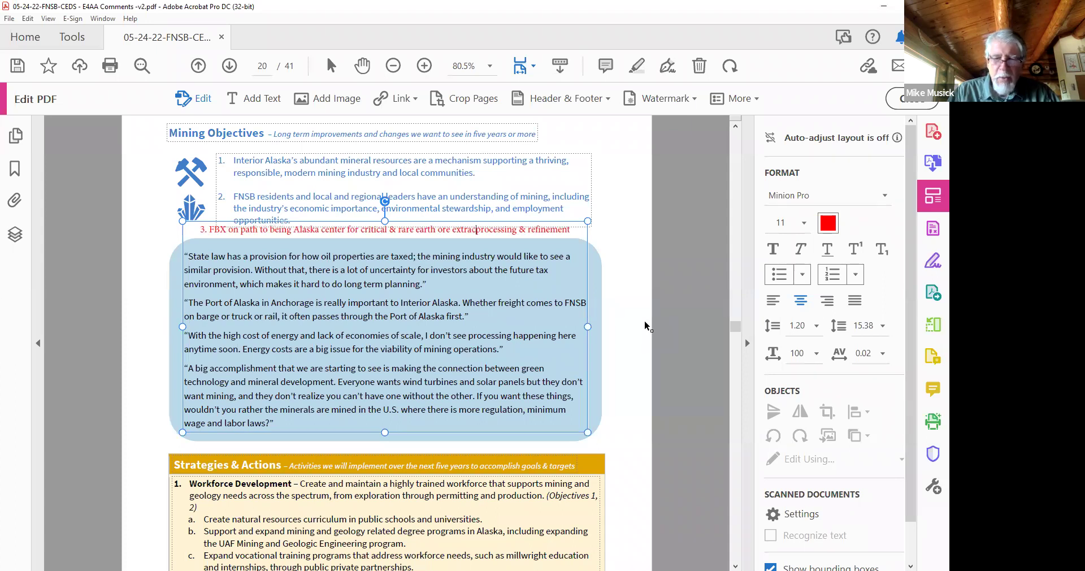
pyautogui.write('tion')
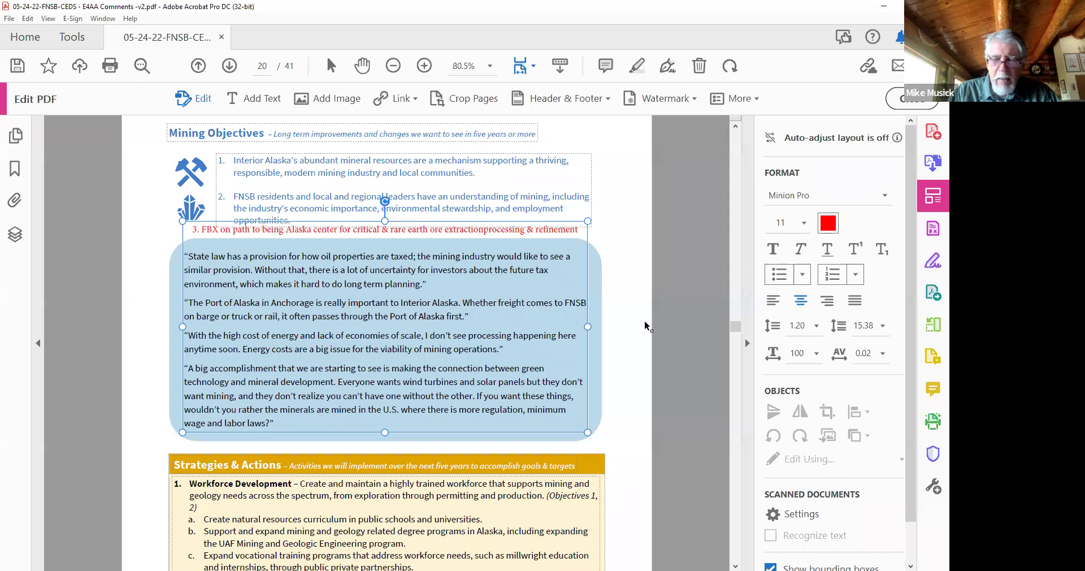
pyautogui.write(',')
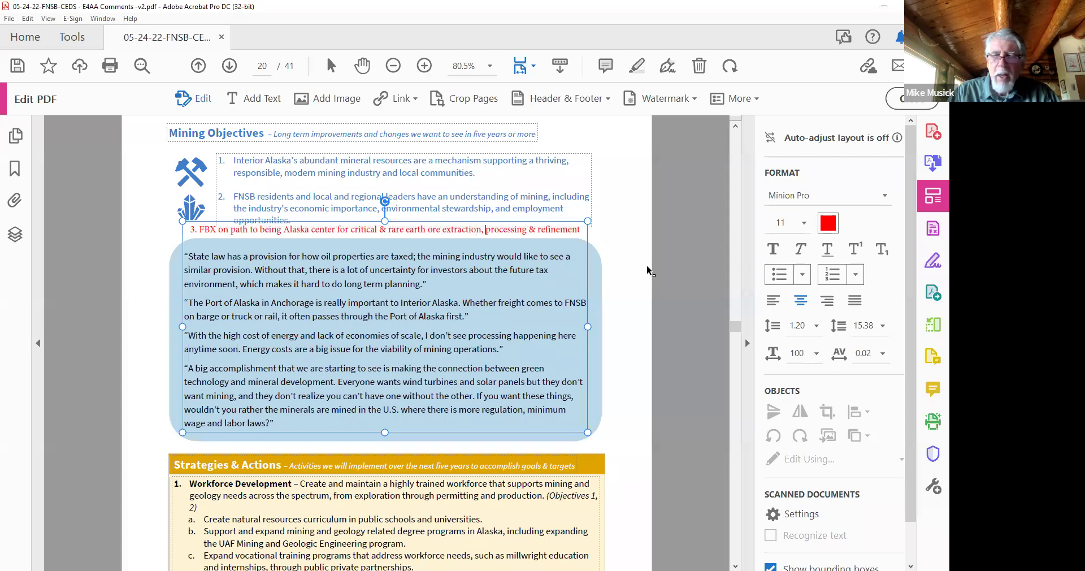
pyautogui.click(904, 98)
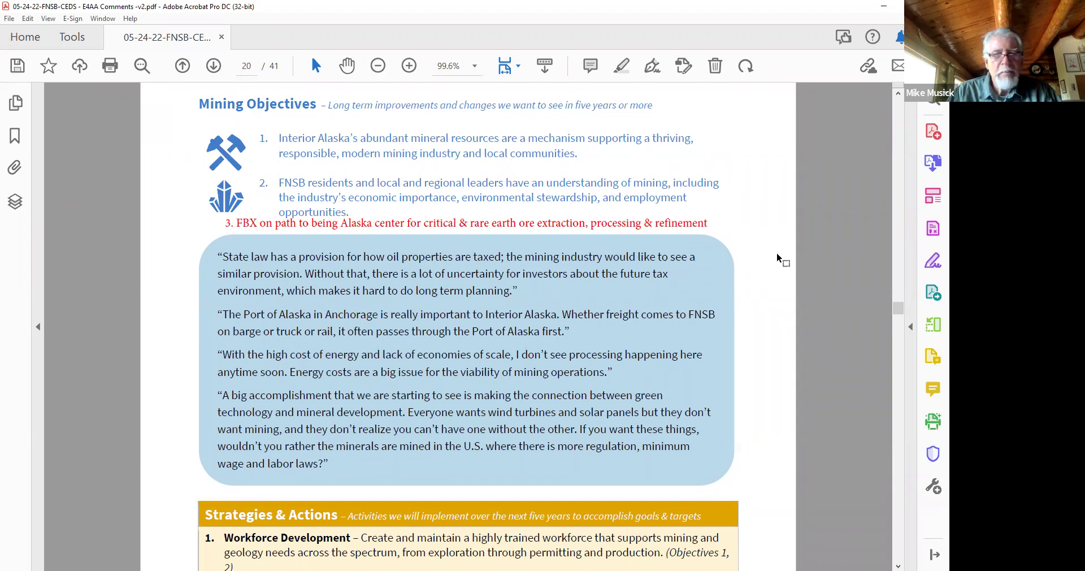
pyautogui.scroll(-2, 768, 277)
pyautogui.scroll(3, 767, 278)
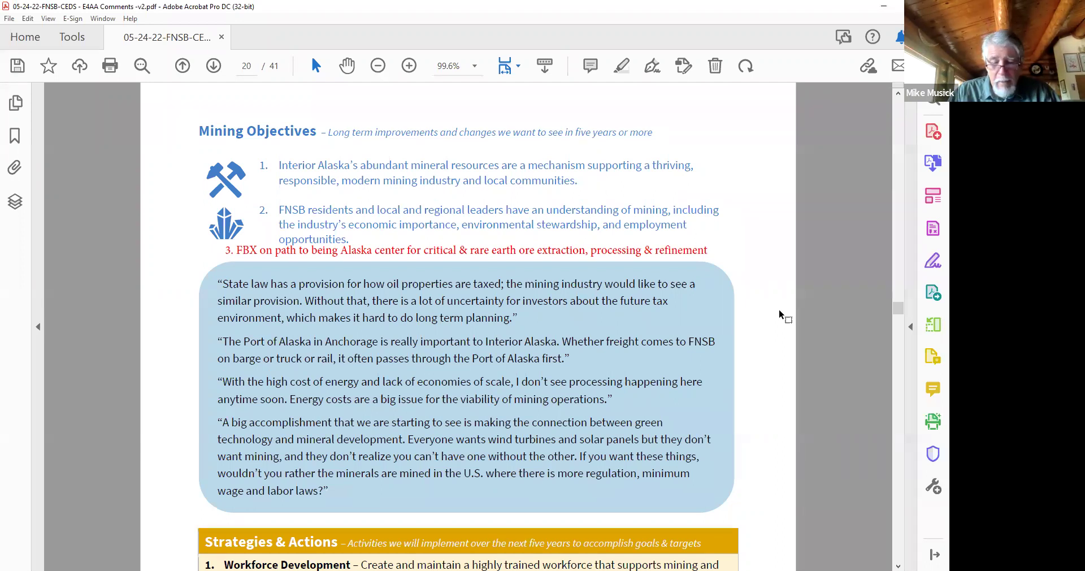
pyautogui.scroll(-8, 779, 311)
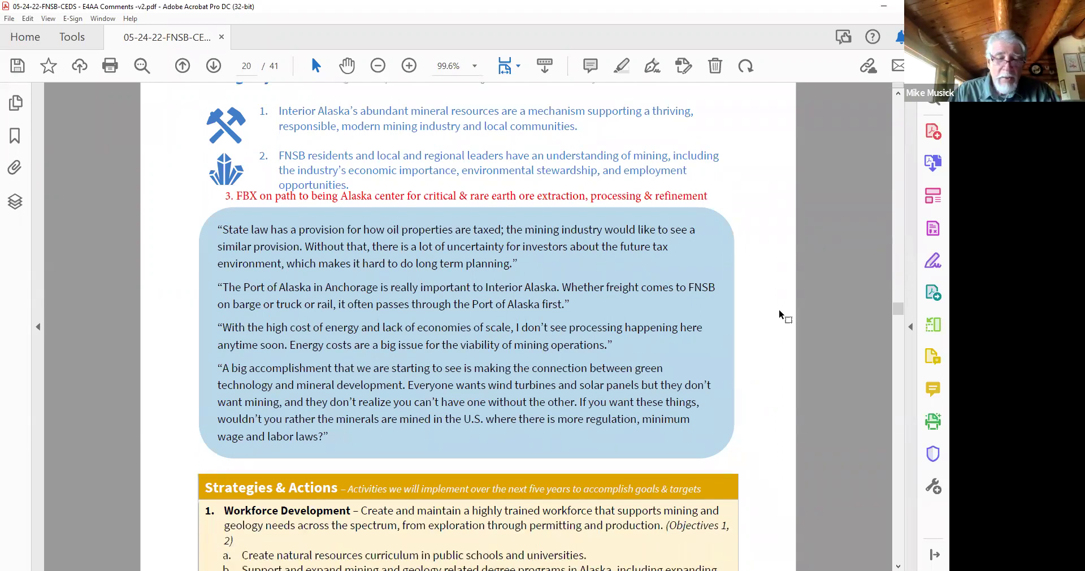
pyautogui.scroll(-8, 780, 310)
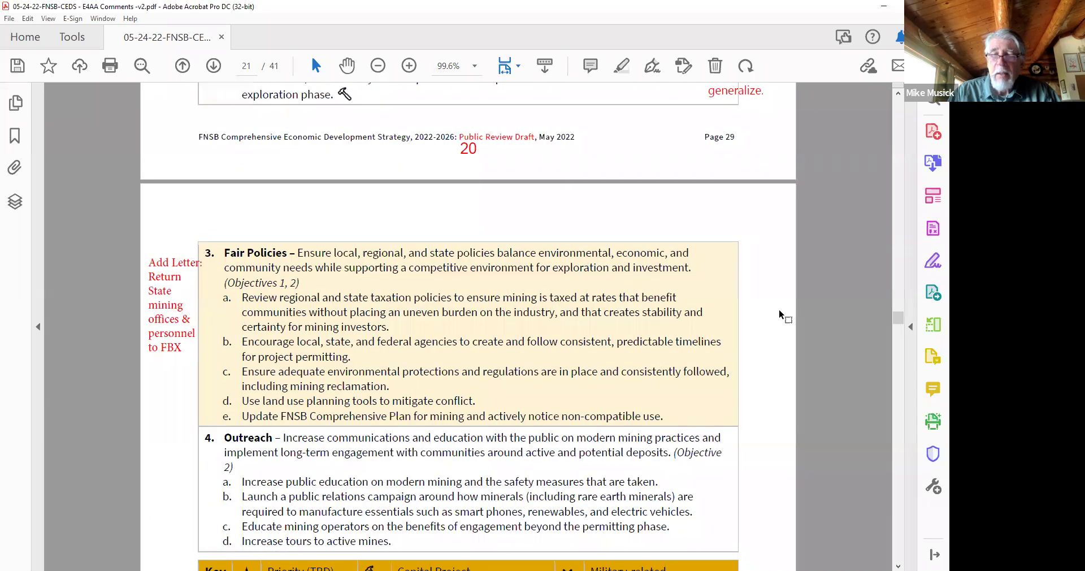
pyautogui.scroll(-1, 779, 314)
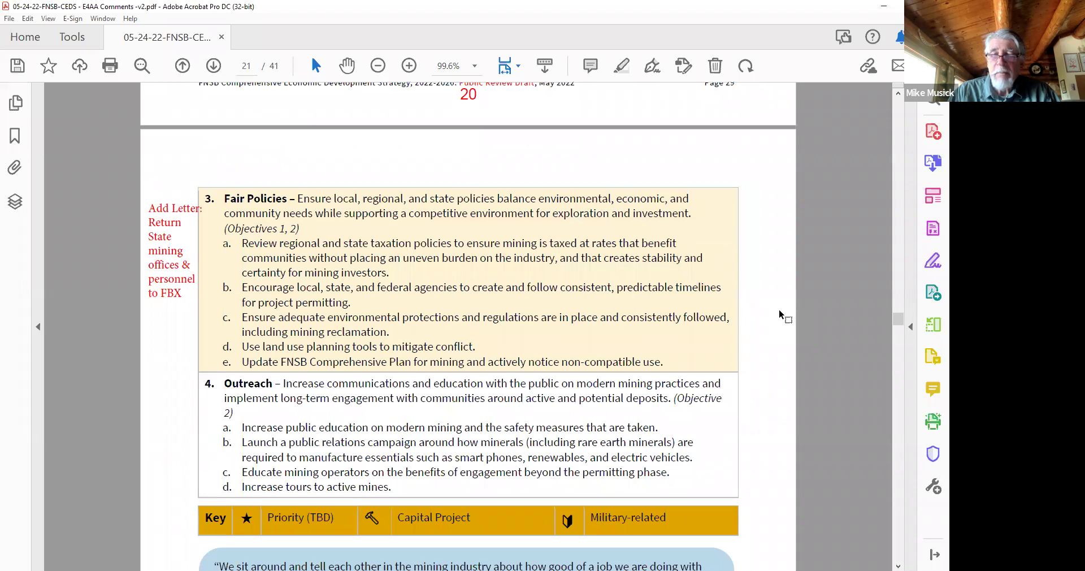
pyautogui.scroll(5, 779, 314)
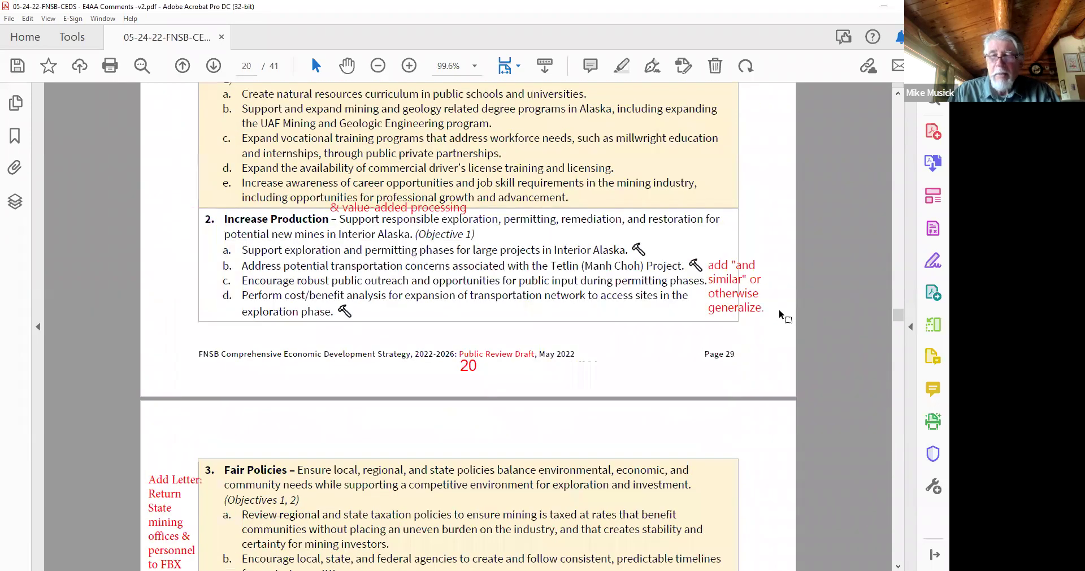
pyautogui.scroll(1, 780, 314)
pyautogui.scroll(1, 779, 314)
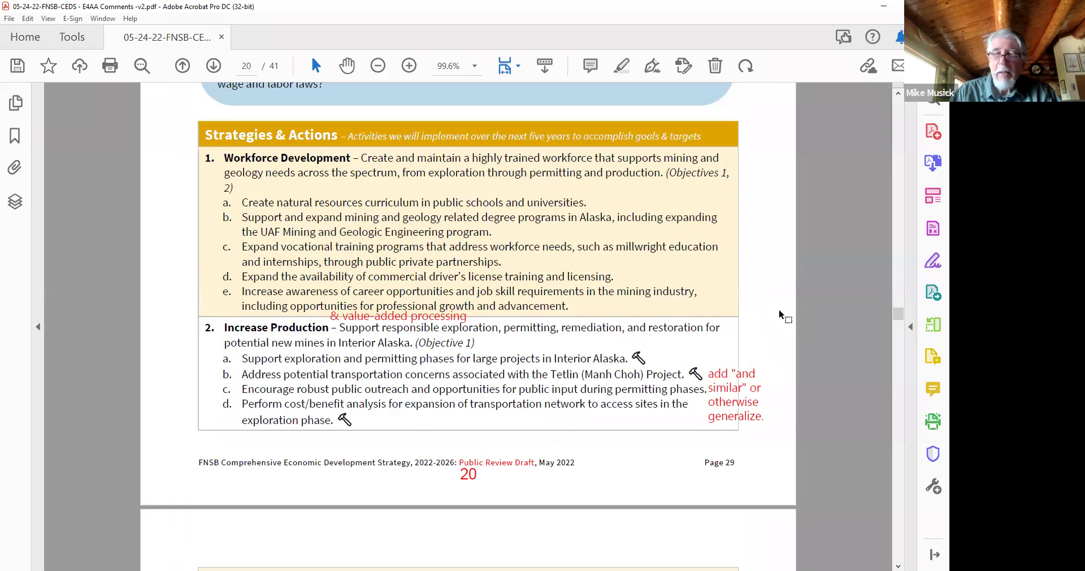
pyautogui.scroll(8, 780, 314)
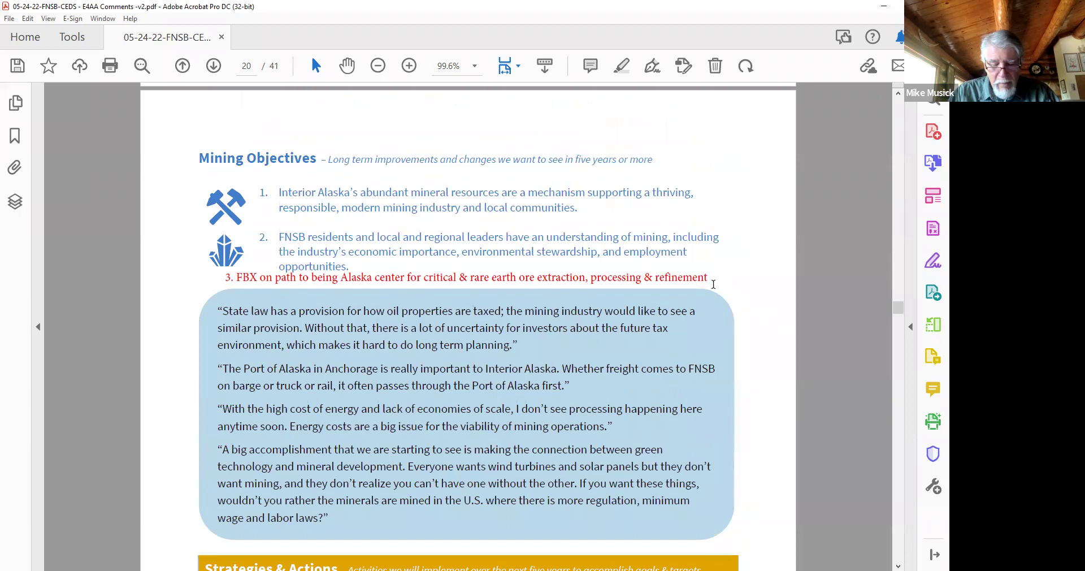
pyautogui.click(712, 283)
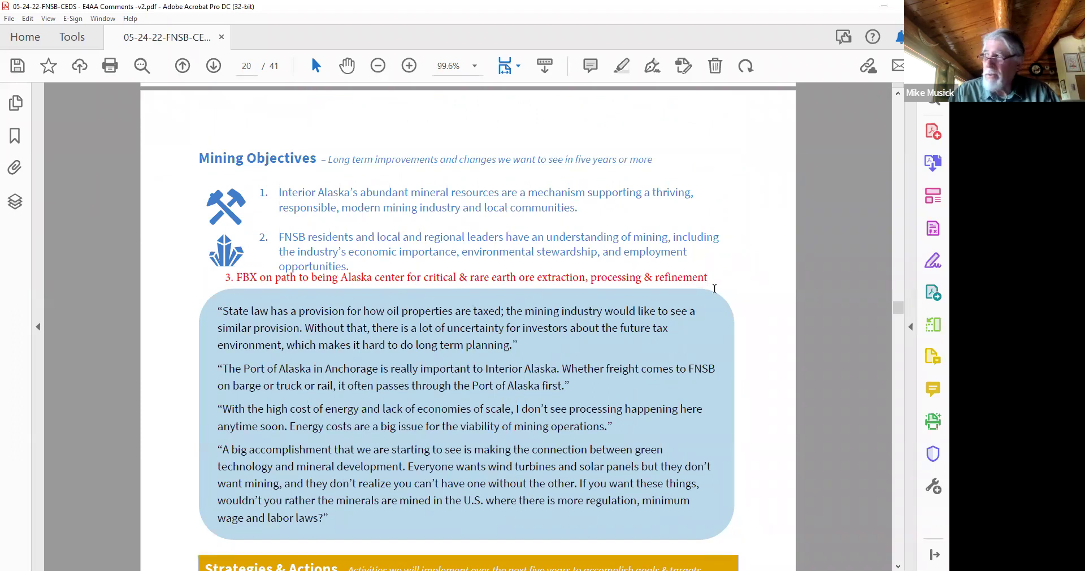
# Edit red objective 3 to end 'ore extraction and processing', dropping '& refinement'.
pyautogui.click(929, 199)
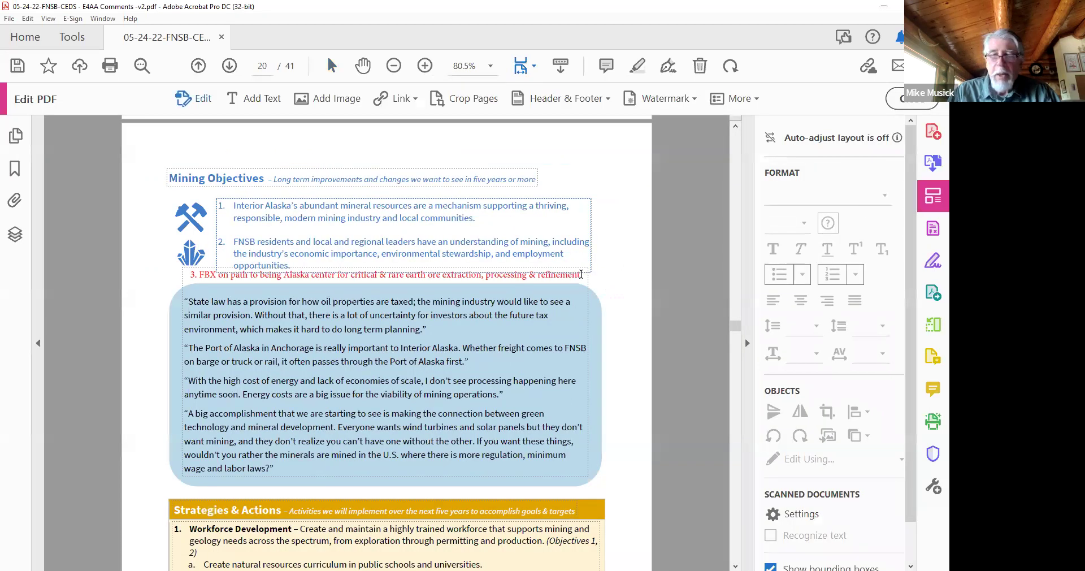
pyautogui.click(581, 275)
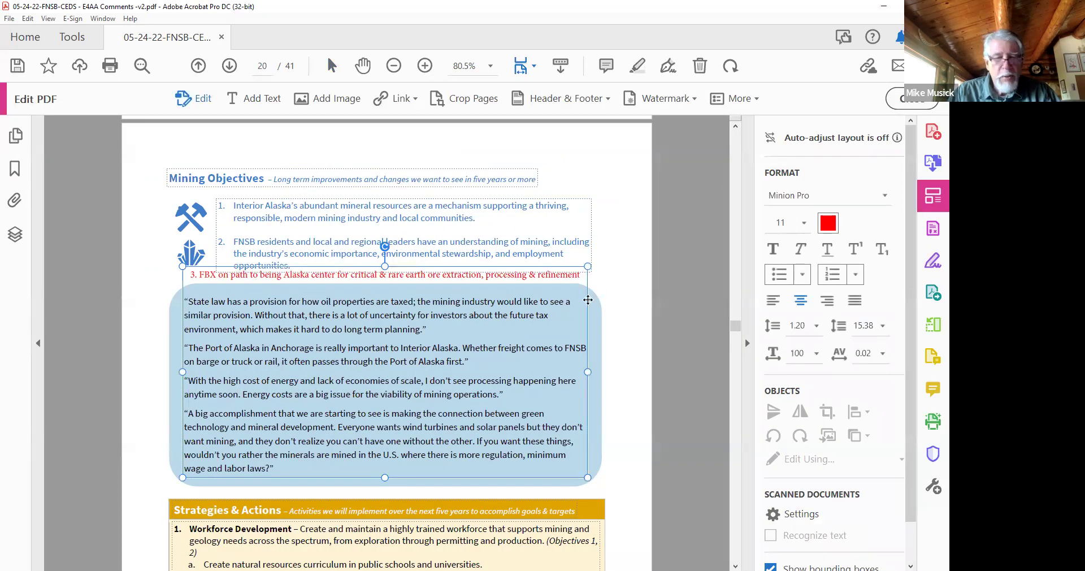
pyautogui.press('BackSpace')
pyautogui.press('BackSpace')
pyautogui.press('BackSpace')
pyautogui.press('BackSpace')
pyautogui.press('BackSpace')
pyautogui.press('BackSpace')
pyautogui.press('BackSpace')
pyautogui.press('BackSpace')
pyautogui.press('BackSpace')
pyautogui.press('BackSpace')
pyautogui.press('BackSpace')
pyautogui.press('BackSpace')
pyautogui.press('BackSpace')
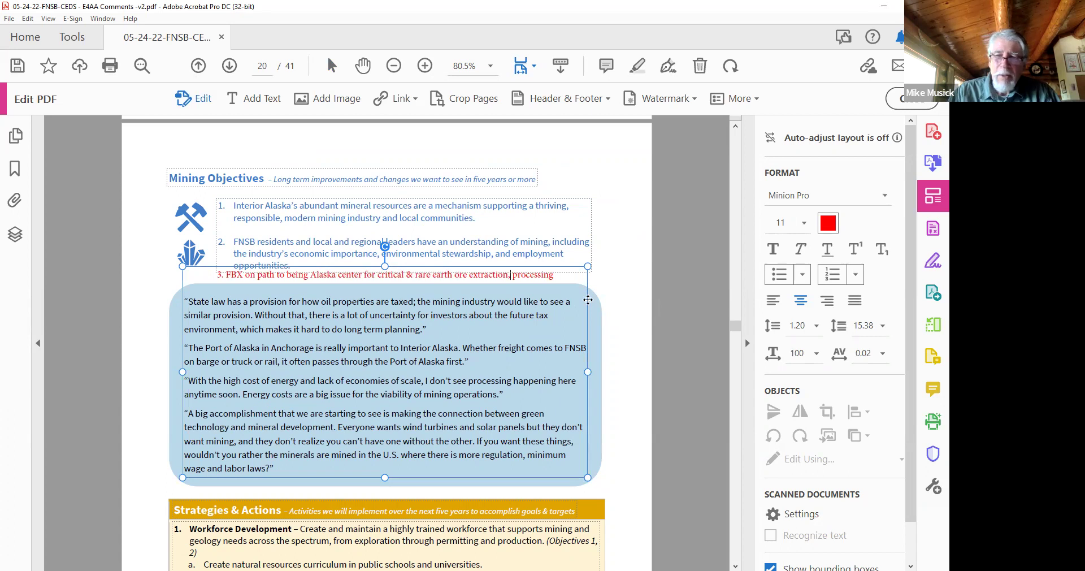
pyautogui.hotkey('ctrl', 'Left')
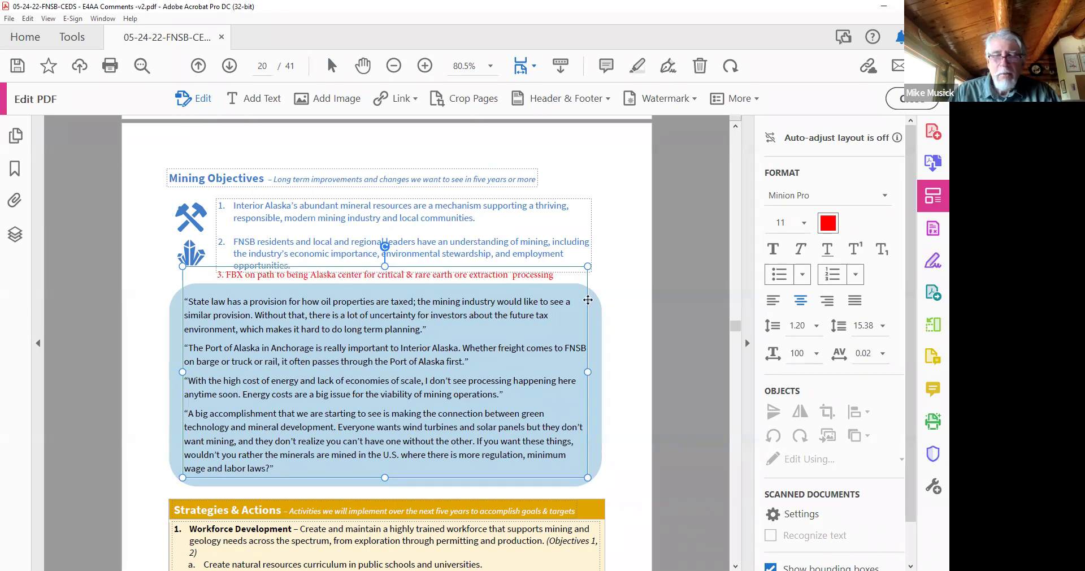
pyautogui.write('and')
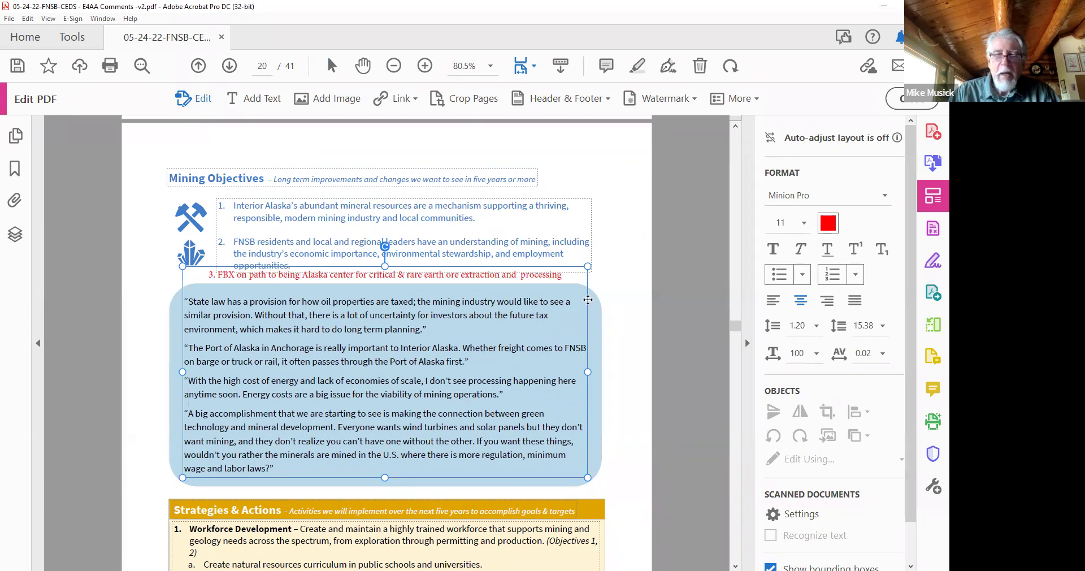
pyautogui.press('BackSpace')
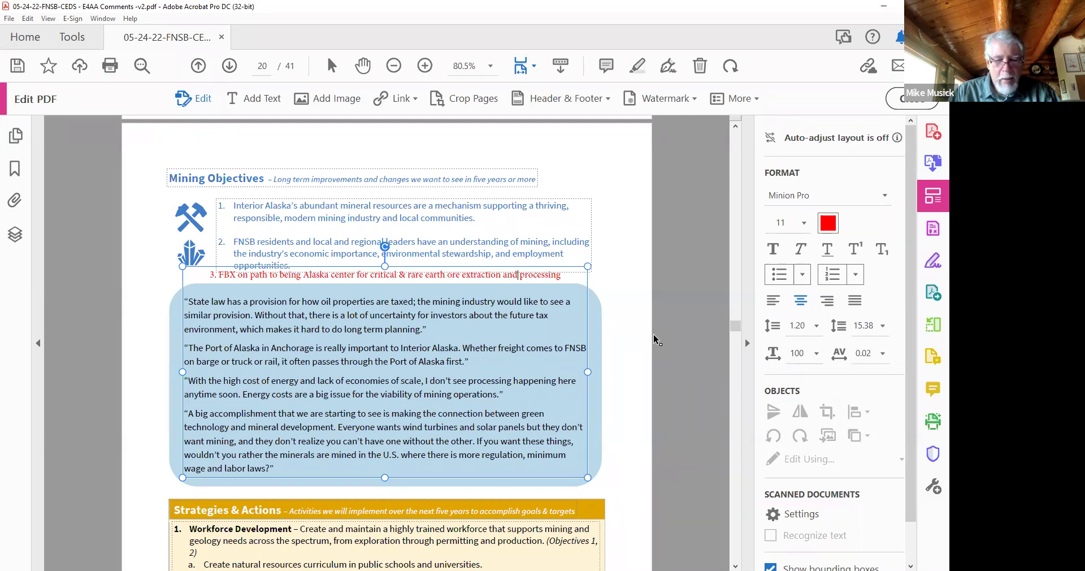
pyautogui.scroll(-8, 653, 334)
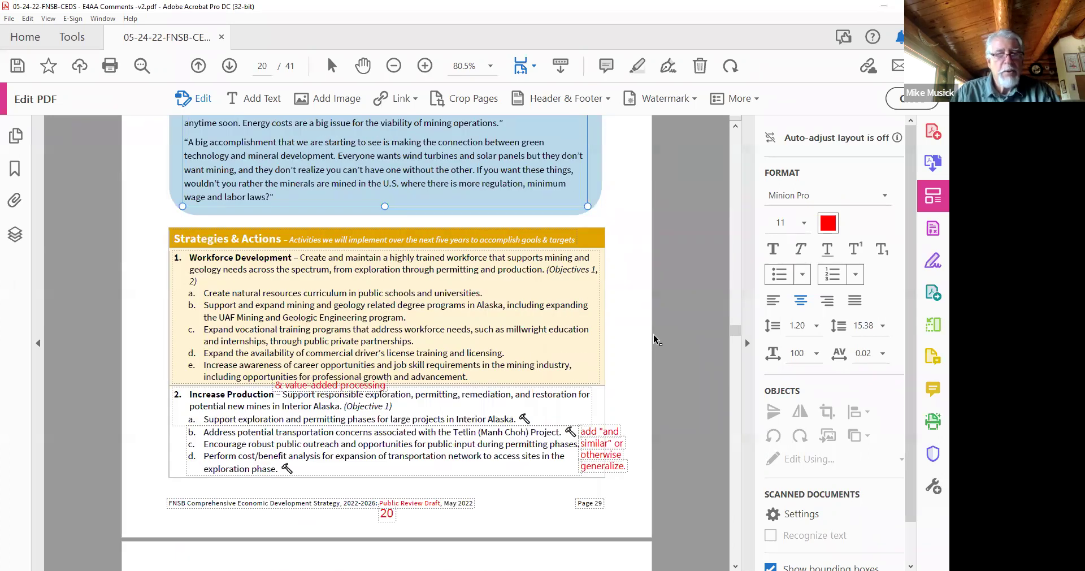
# Scroll up and down to bring the top of page 21 with Fair Policies into view.
pyautogui.scroll(5, 653, 340)
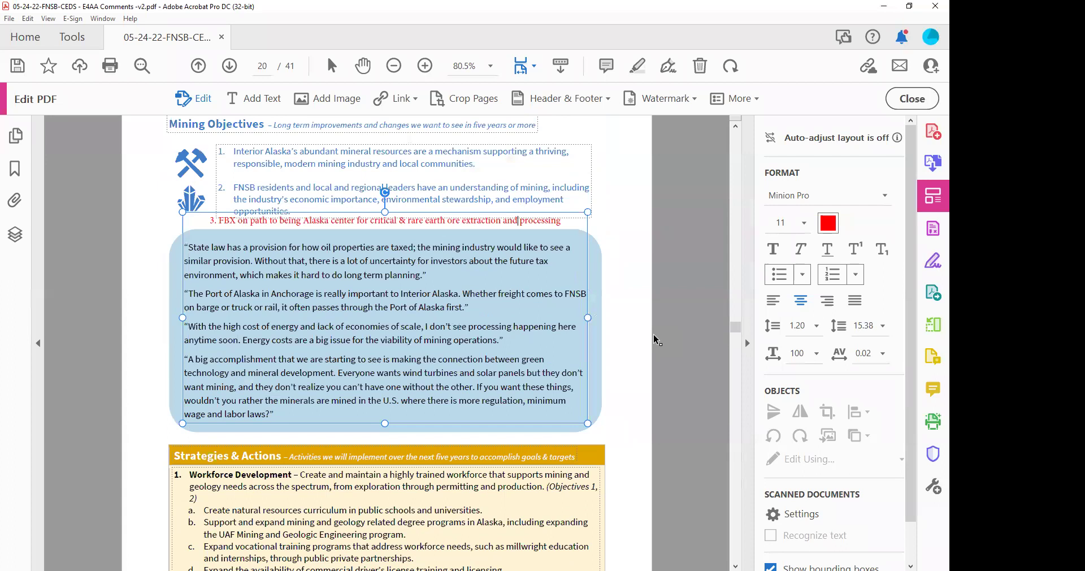
pyautogui.scroll(2, 653, 339)
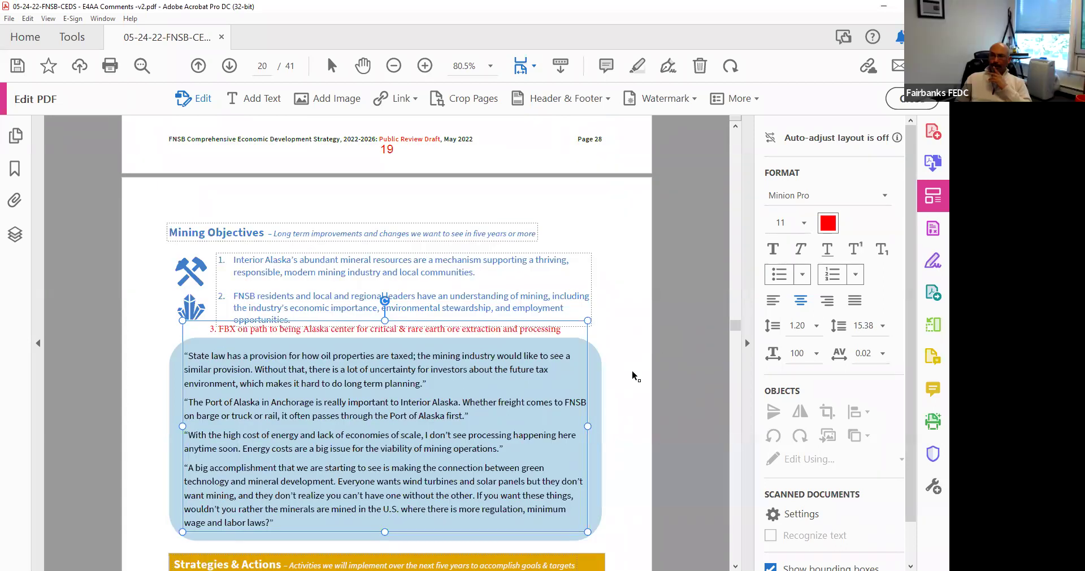
pyautogui.scroll(-5, 636, 367)
pyautogui.scroll(-3, 636, 375)
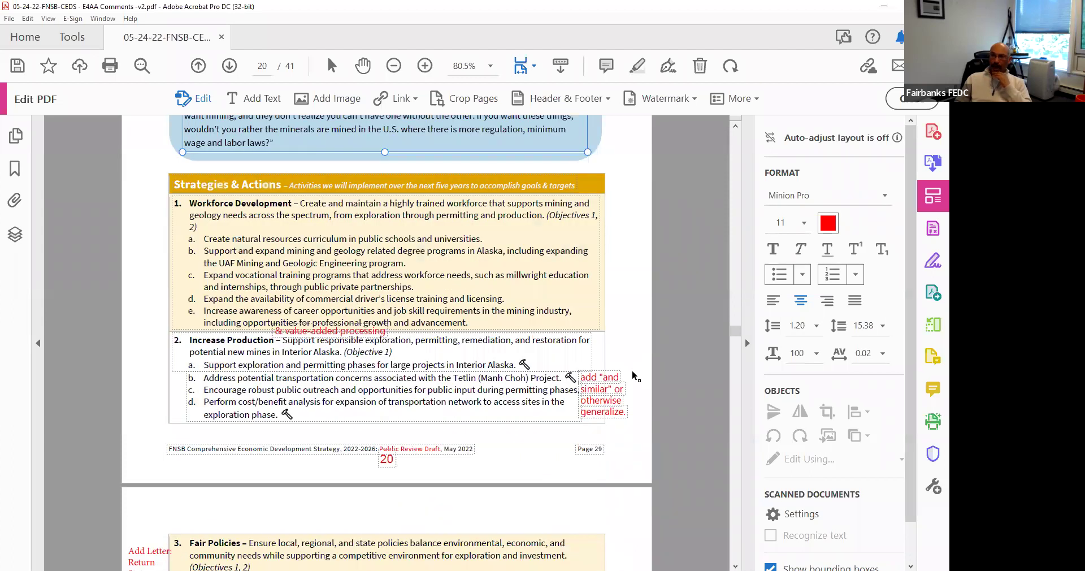
pyautogui.scroll(-2, 636, 376)
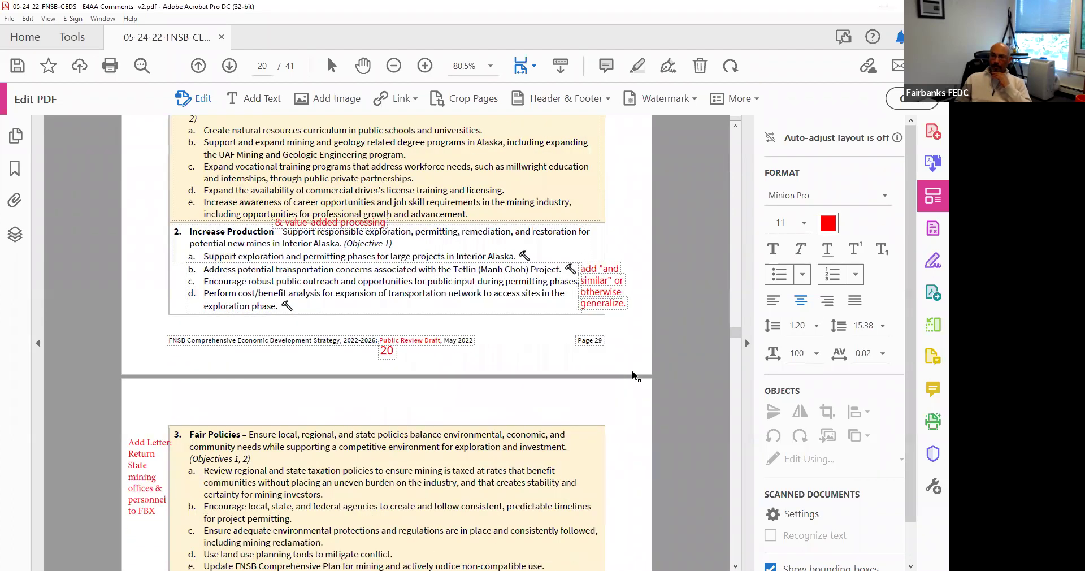
pyautogui.scroll(-2, 636, 375)
pyautogui.scroll(-1, 636, 376)
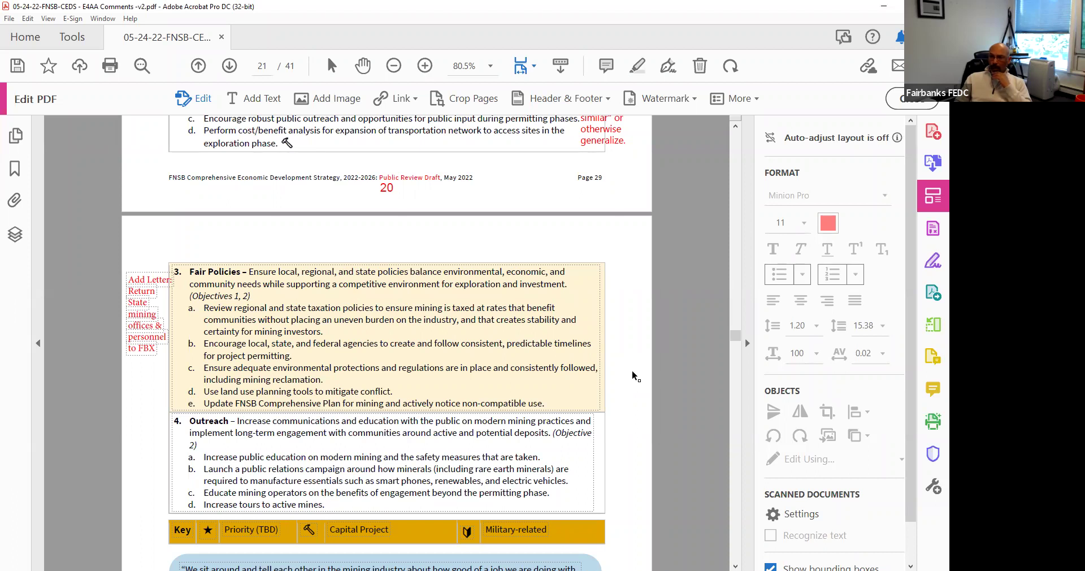
pyautogui.scroll(3, 635, 375)
pyautogui.scroll(1, 636, 376)
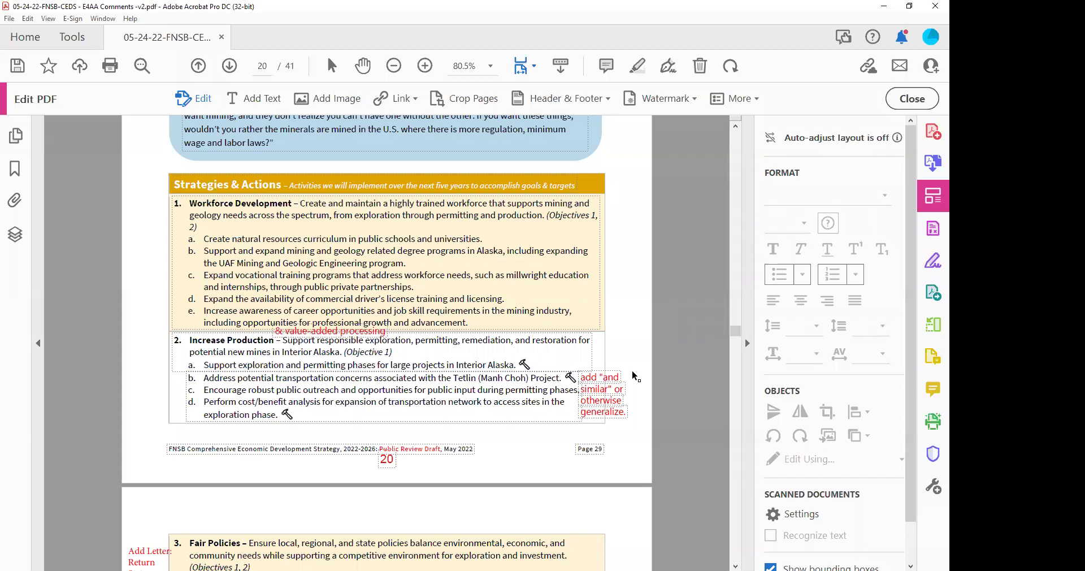
pyautogui.scroll(2, 636, 376)
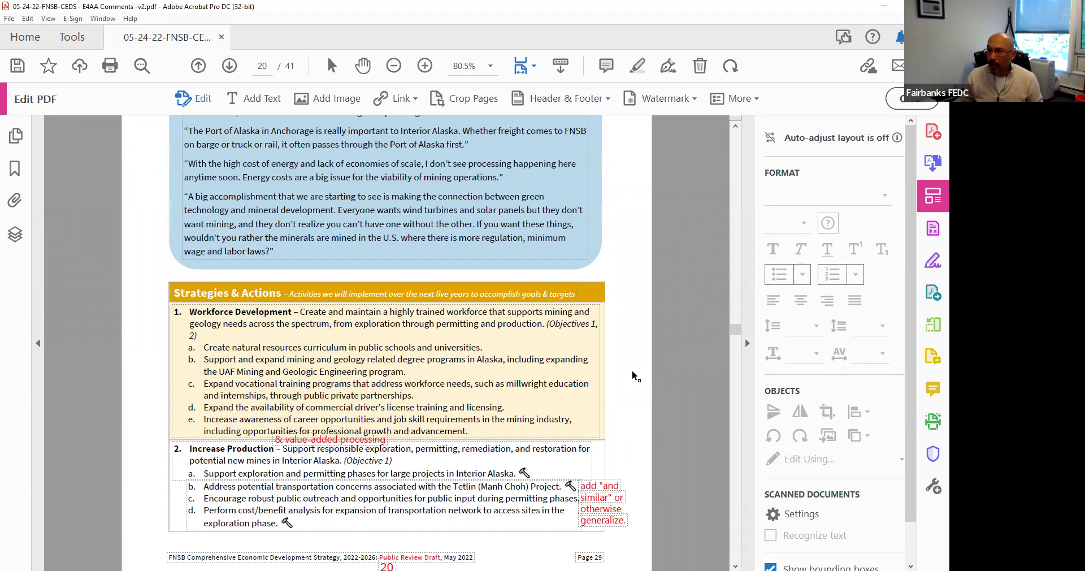
pyautogui.scroll(4, 636, 377)
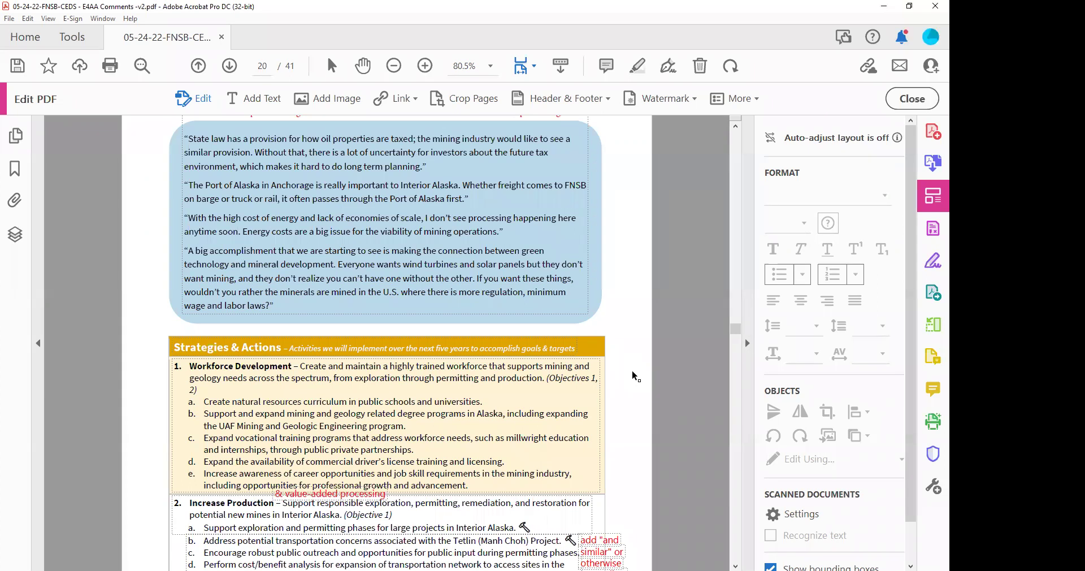
pyautogui.scroll(-11, 636, 376)
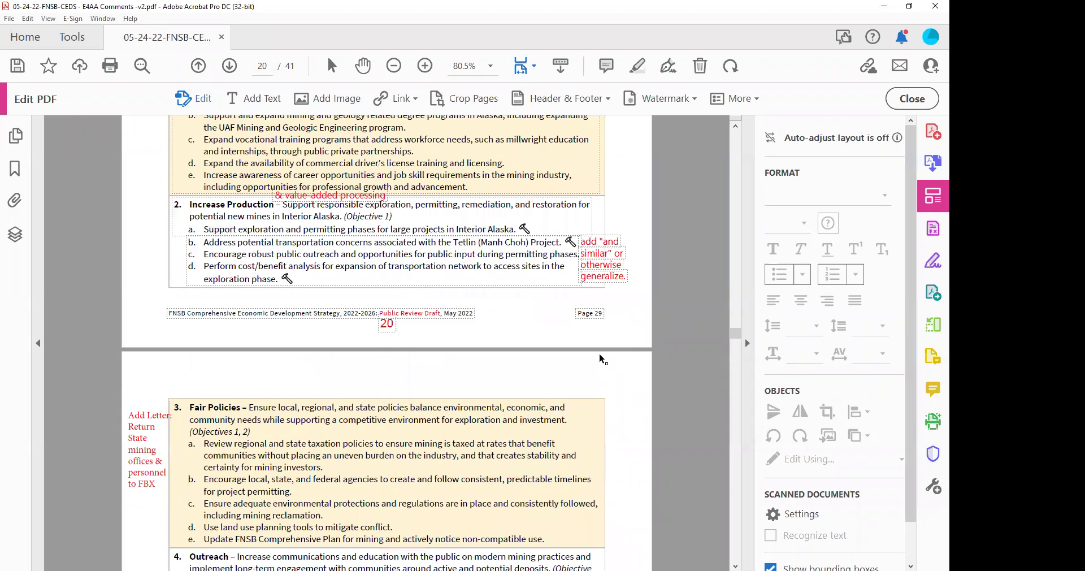
# Place a new text box just above the Fair Policies strategy.
pyautogui.click(256, 97)
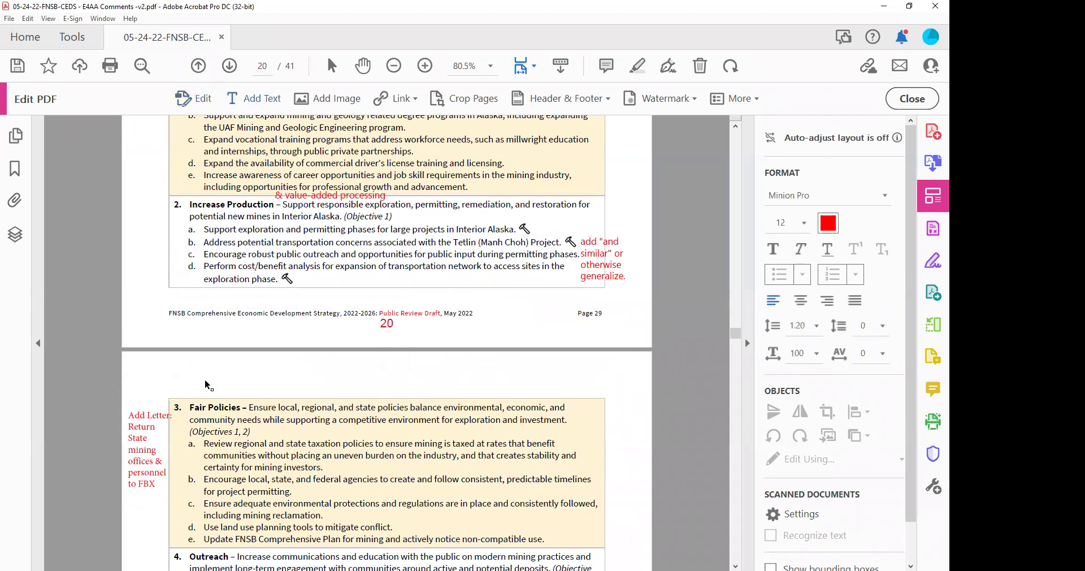
pyautogui.scroll(-10, 178, 373)
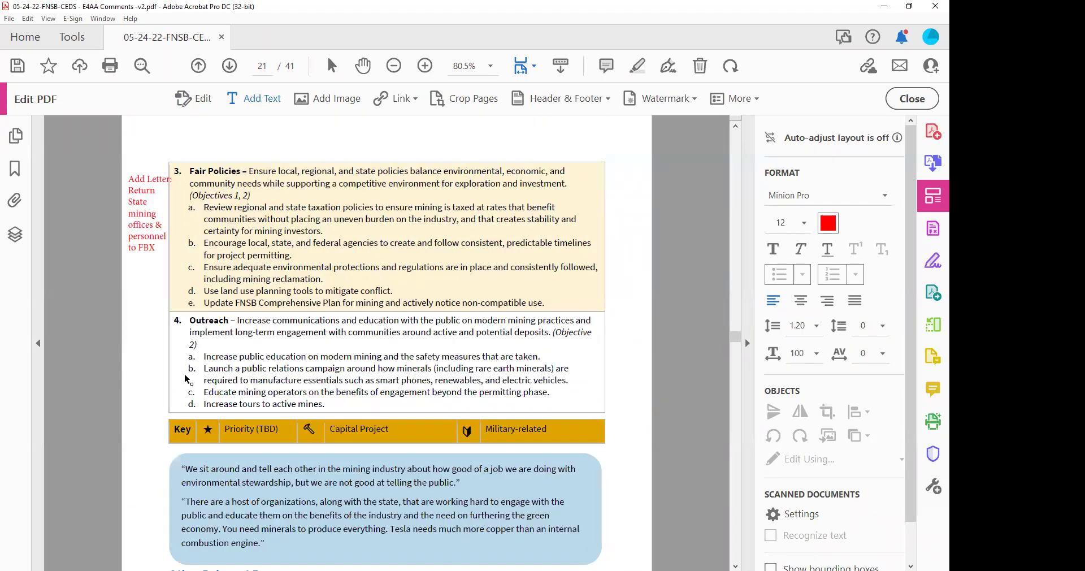
pyautogui.scroll(7, 181, 374)
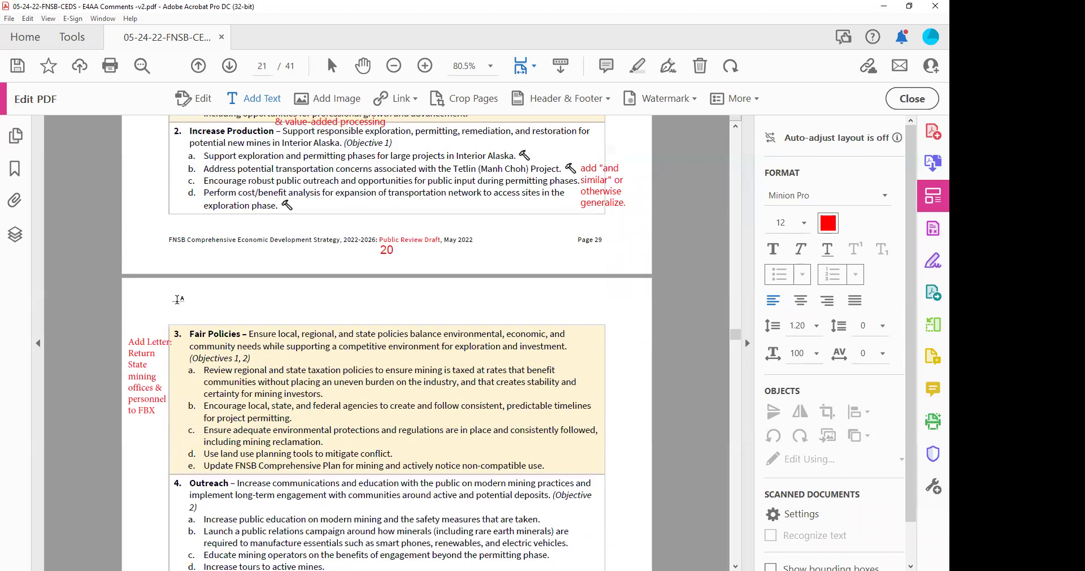
pyautogui.scroll(5, 178, 299)
pyautogui.scroll(-4, 178, 299)
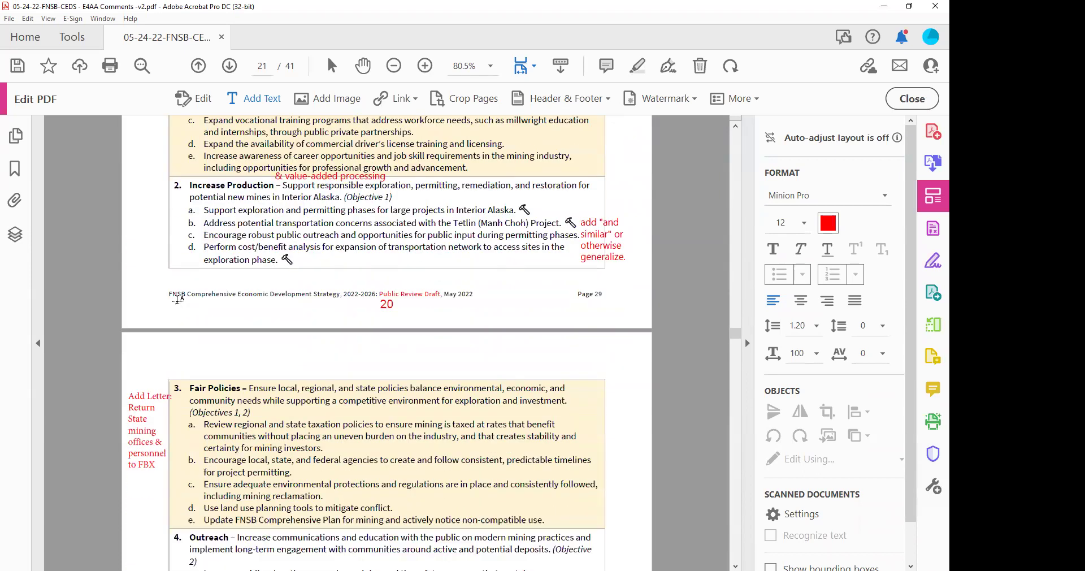
pyautogui.scroll(-4, 178, 299)
pyautogui.scroll(2, 176, 283)
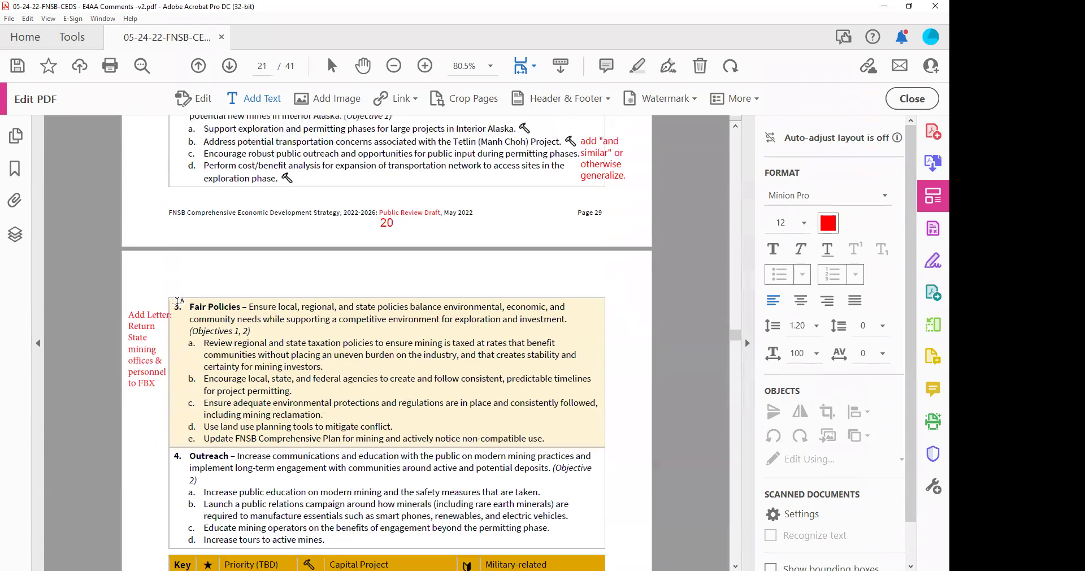
pyautogui.click(175, 268)
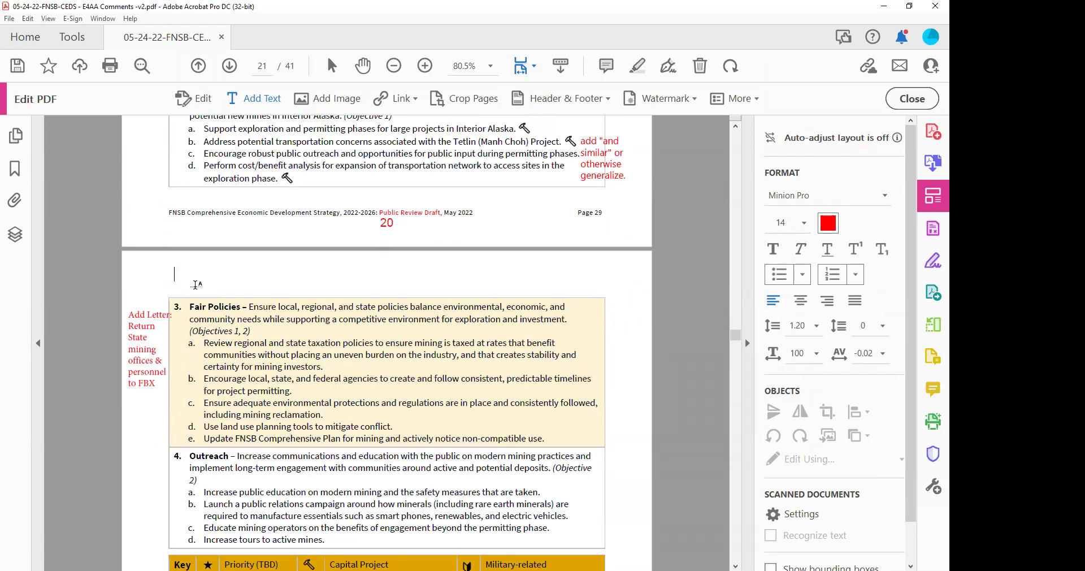
# Write 'New "Innovation" Section? Use of active mining ops to assist in reclamation/rehab of old sites. Use of renewables to support activities'.
pyautogui.write('New "Innovation')
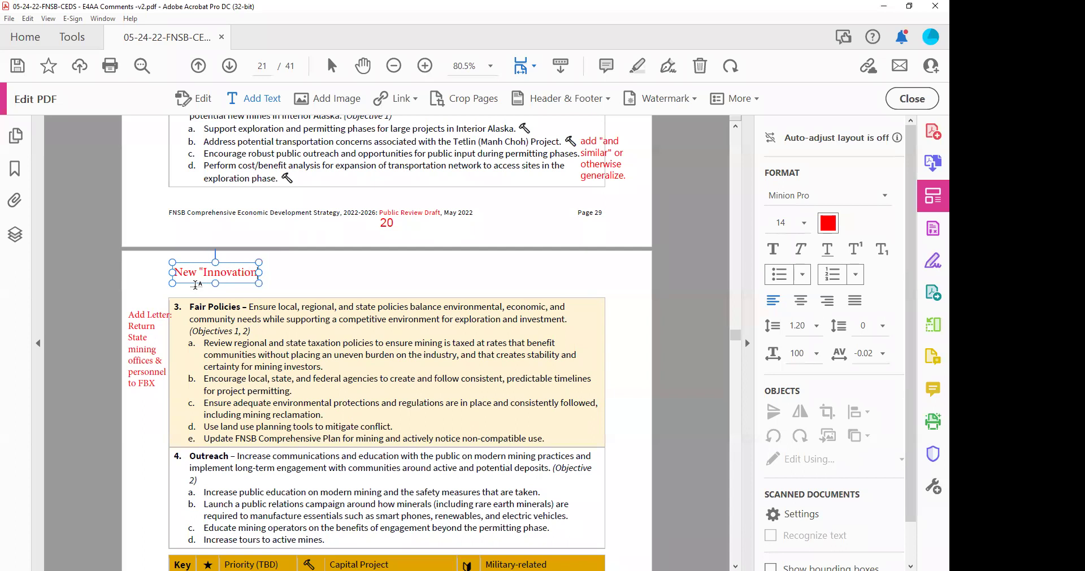
pyautogui.write('" Section?')
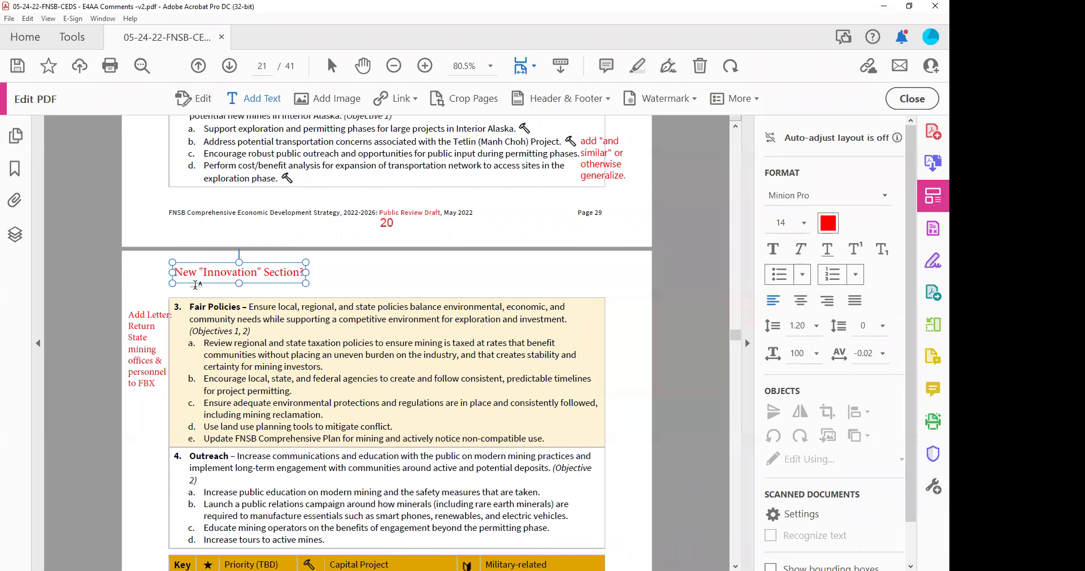
pyautogui.write('  Use of')
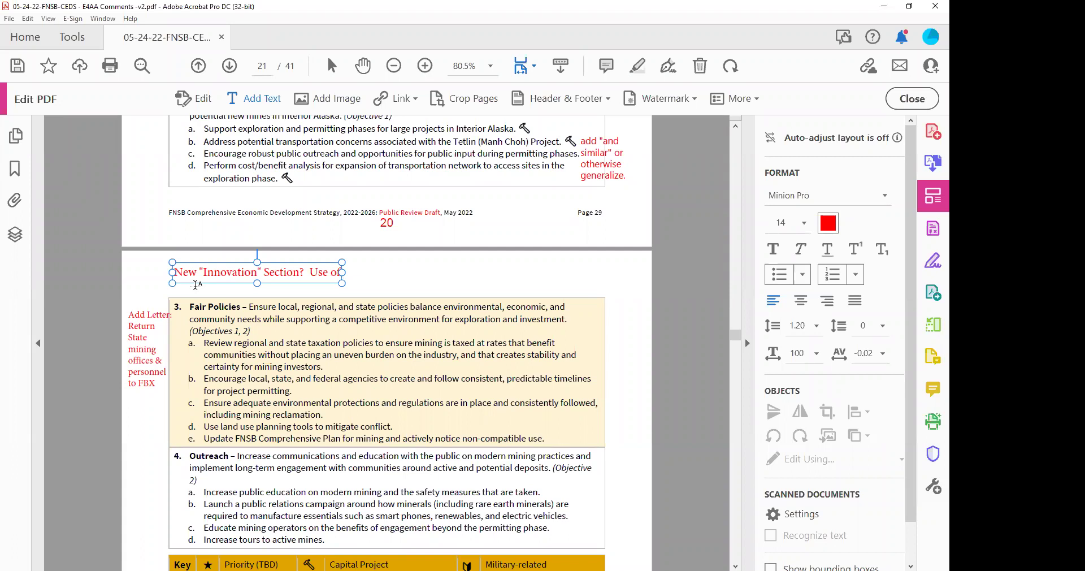
pyautogui.write('active mine')
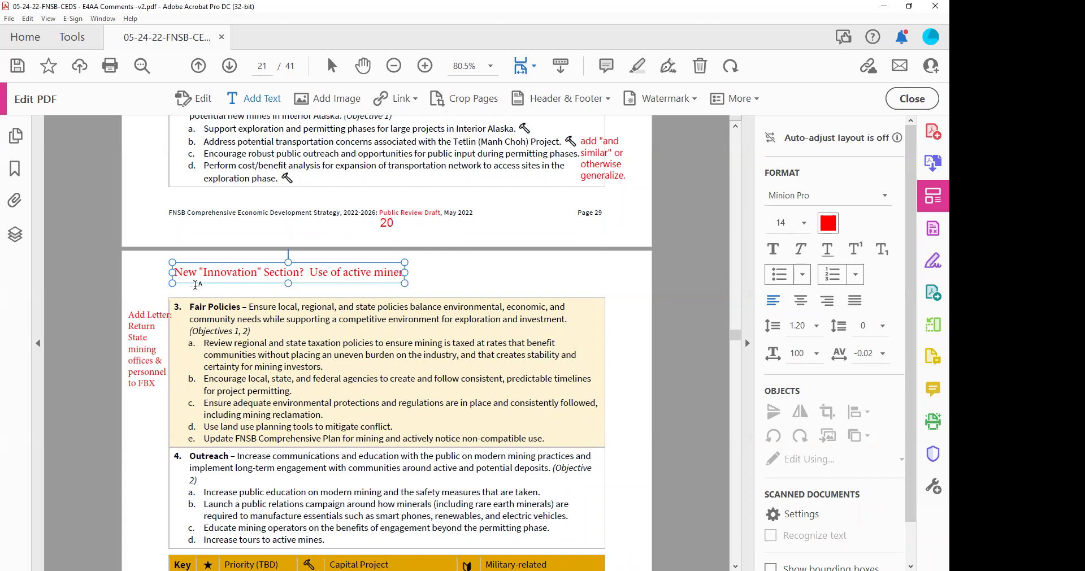
pyautogui.write('s')
pyautogui.press('BackSpace')
pyautogui.press('BackSpace')
pyautogui.write('ing a')
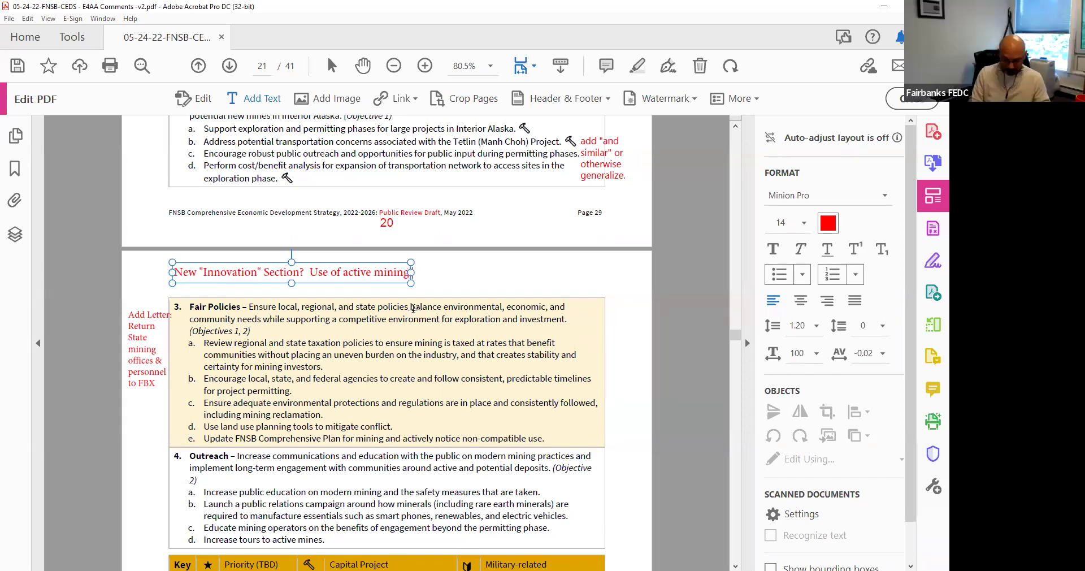
pyautogui.press('BackSpace')
pyautogui.press('BackSpace')
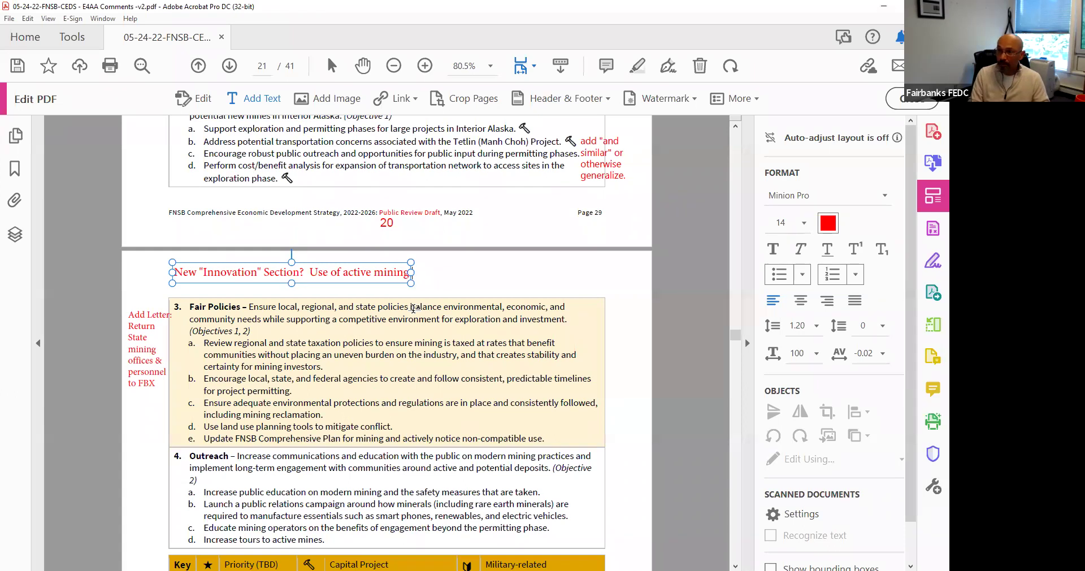
pyautogui.write('ops to as')
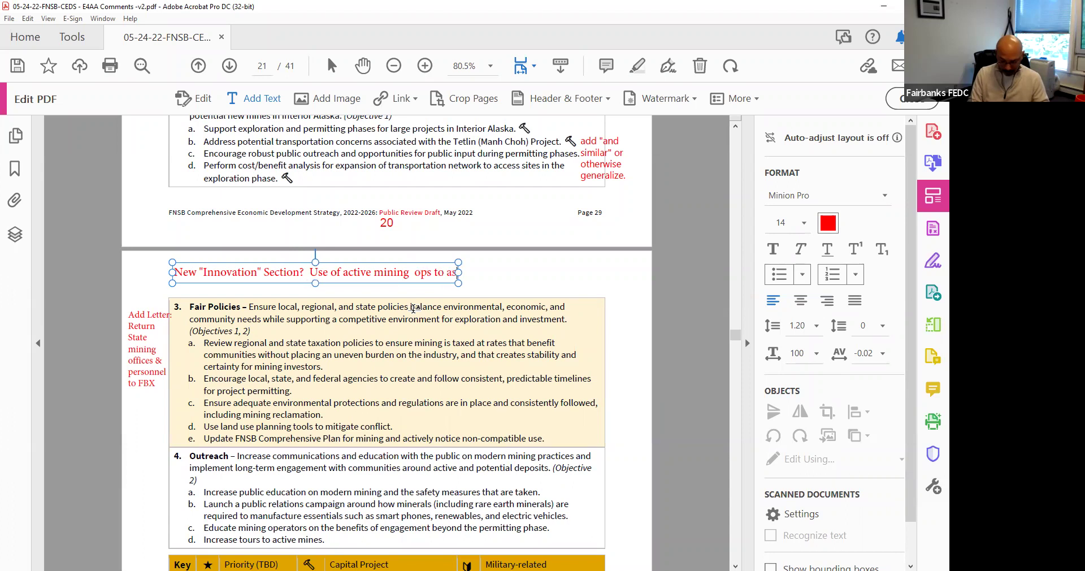
pyautogui.write('sist in')
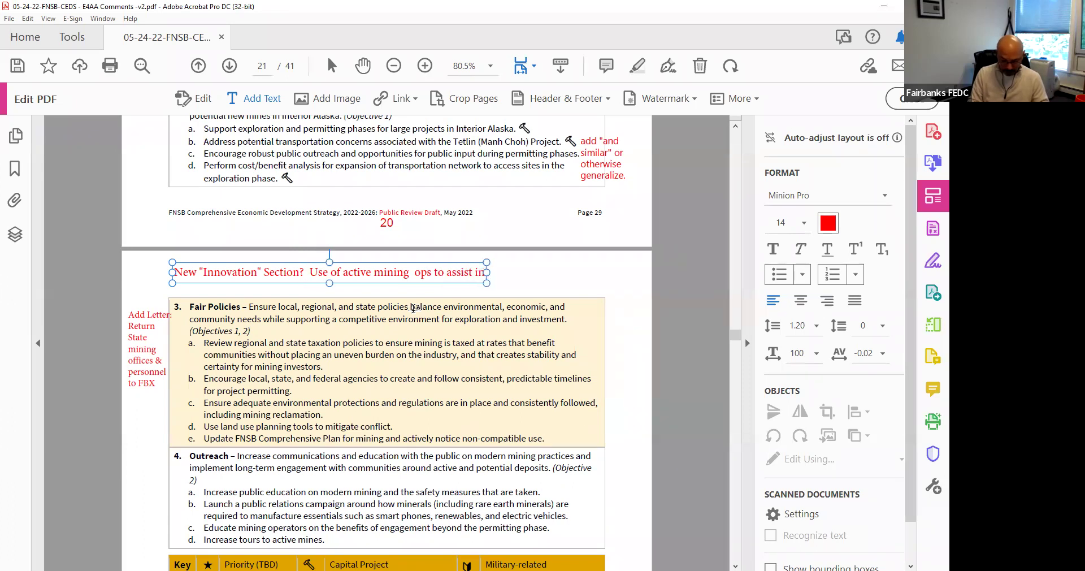
pyautogui.write(' reclama')
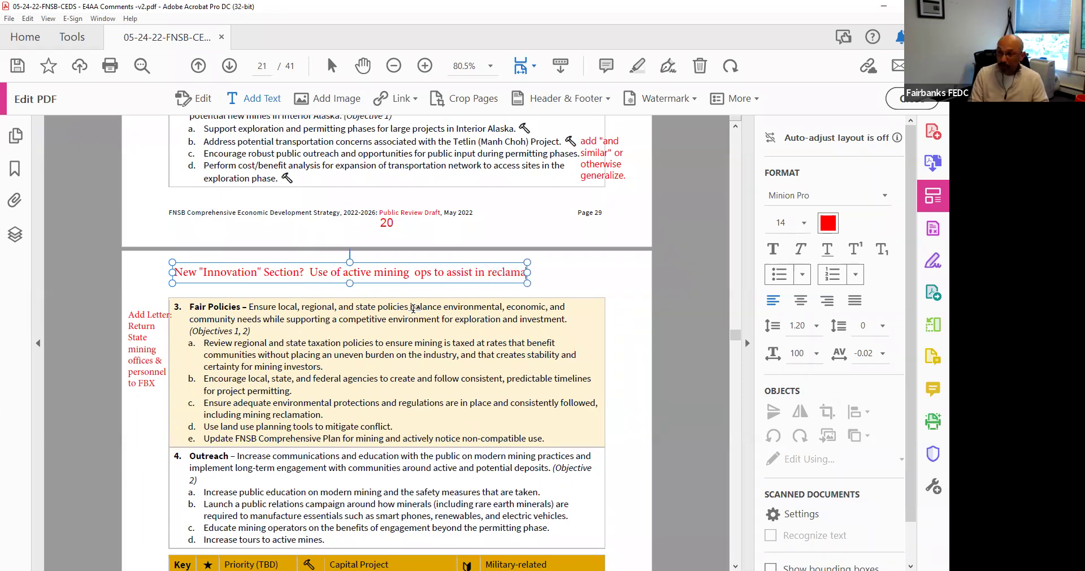
pyautogui.write('t')
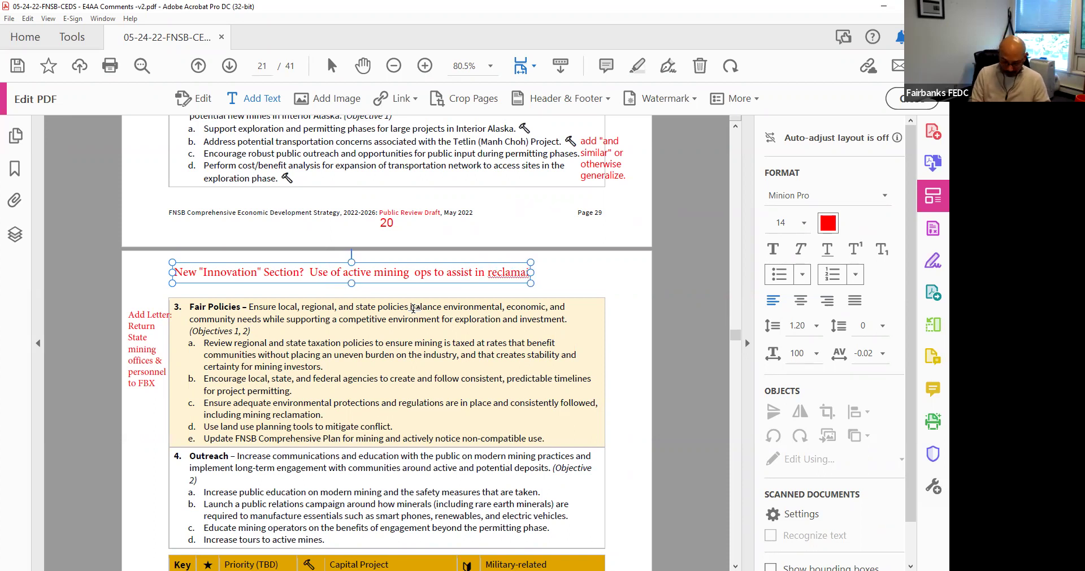
pyautogui.write('tion of')
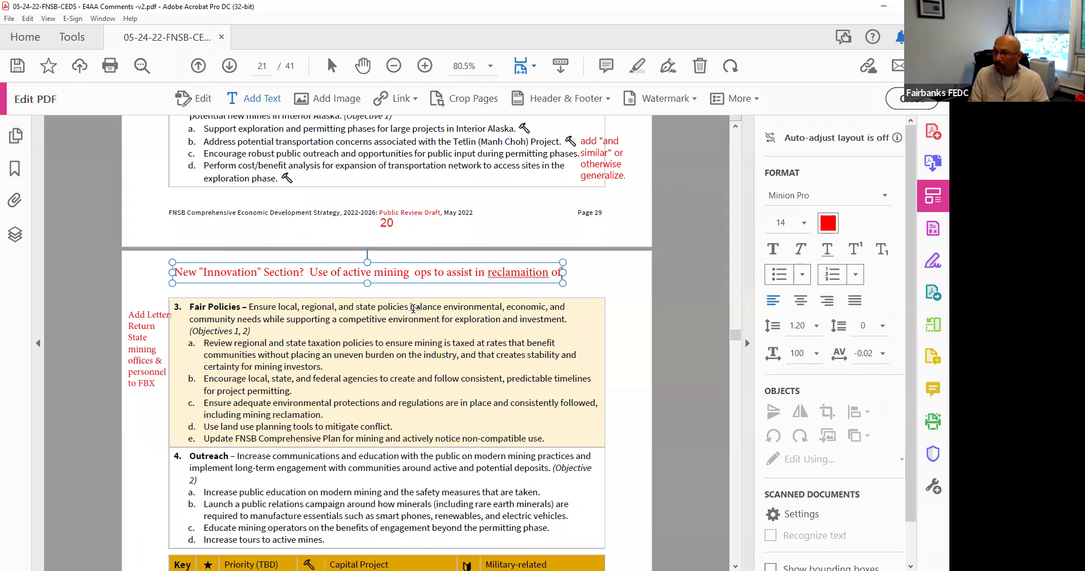
pyautogui.press('BackSpace')
pyautogui.press('BackSpace')
pyautogui.press('BackSpace')
pyautogui.press('BackSpace')
pyautogui.press('BackSpace')
pyautogui.press('BackSpace')
pyautogui.press('BackSpace')
pyautogui.press('BackSpace')
pyautogui.press('BackSpace')
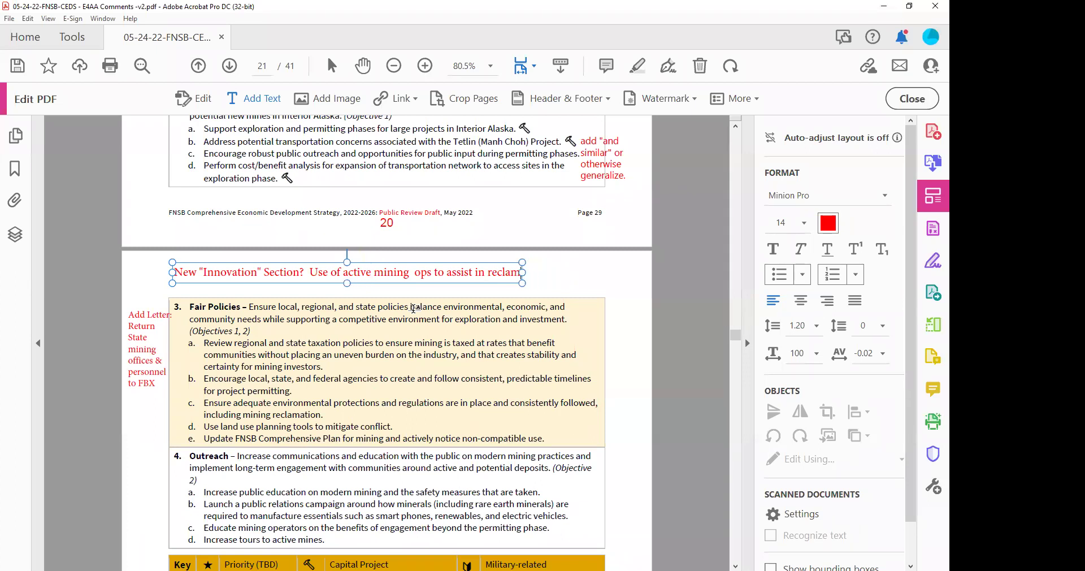
pyautogui.press('BackSpace')
pyautogui.press('BackSpace')
pyautogui.press('BackSpace')
pyautogui.write('laimation of')
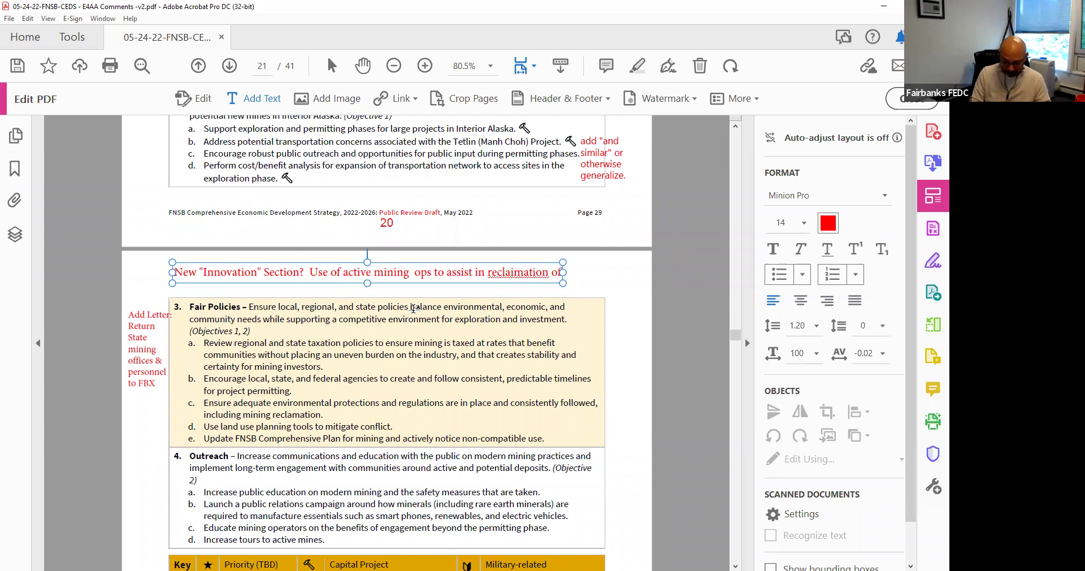
pyautogui.write(' old')
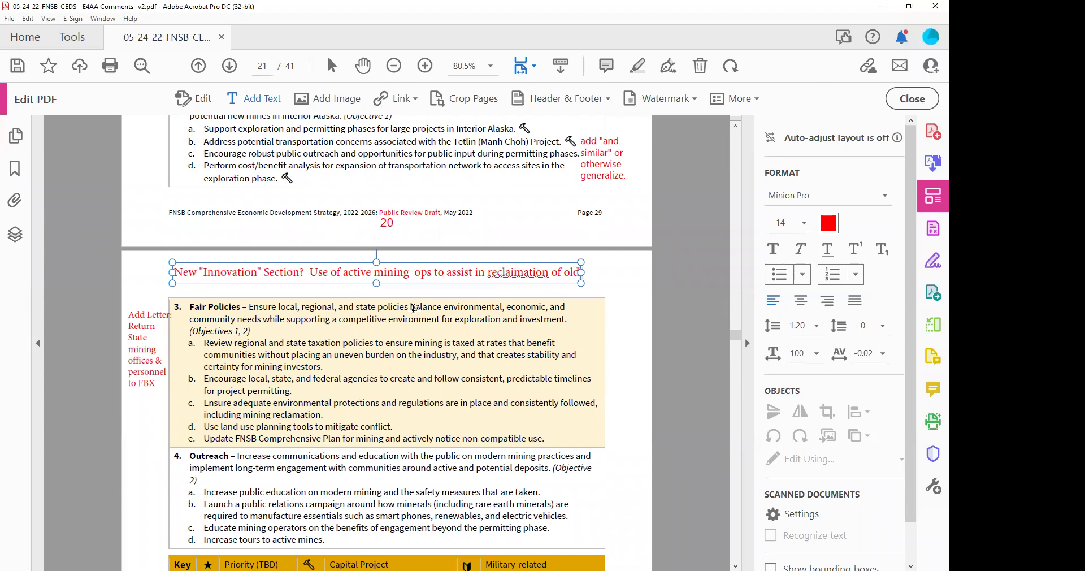
pyautogui.write(' pro')
pyautogui.press('BackSpace')
pyautogui.press('BackSpace')
pyautogui.press('BackSpace')
pyautogui.press('BackSpace')
pyautogui.press('BackSpace')
pyautogui.press('BackSpace')
pyautogui.press('BackSpace')
pyautogui.press('BackSpace')
pyautogui.press('BackSpace')
pyautogui.press('BackSpace')
pyautogui.press('BackSpace')
pyautogui.write('/reha')
pyautogui.write('b of old s')
pyautogui.write('ites.')
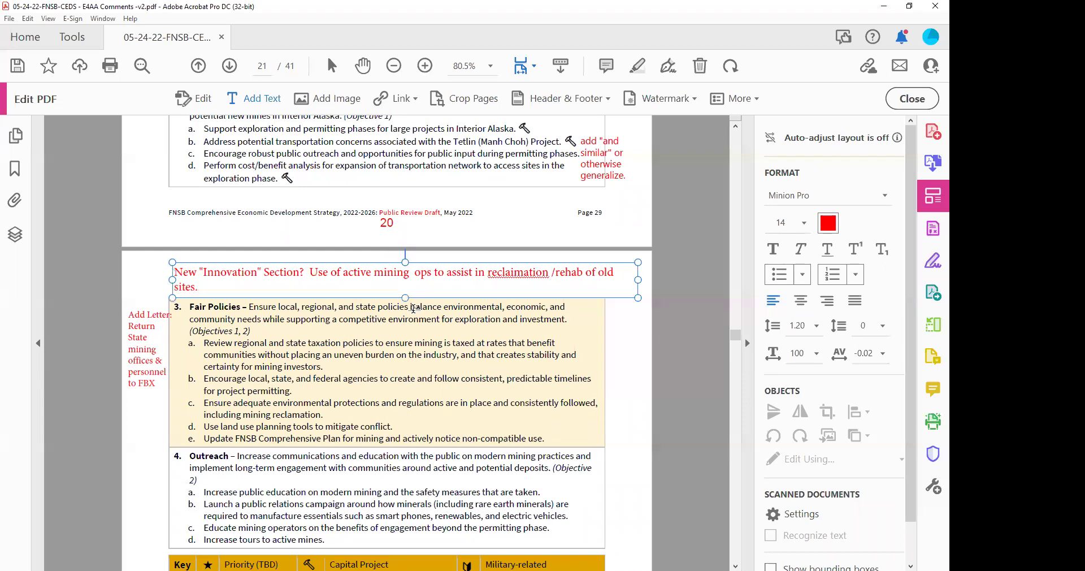
pyautogui.write('  Use of remnewables ')
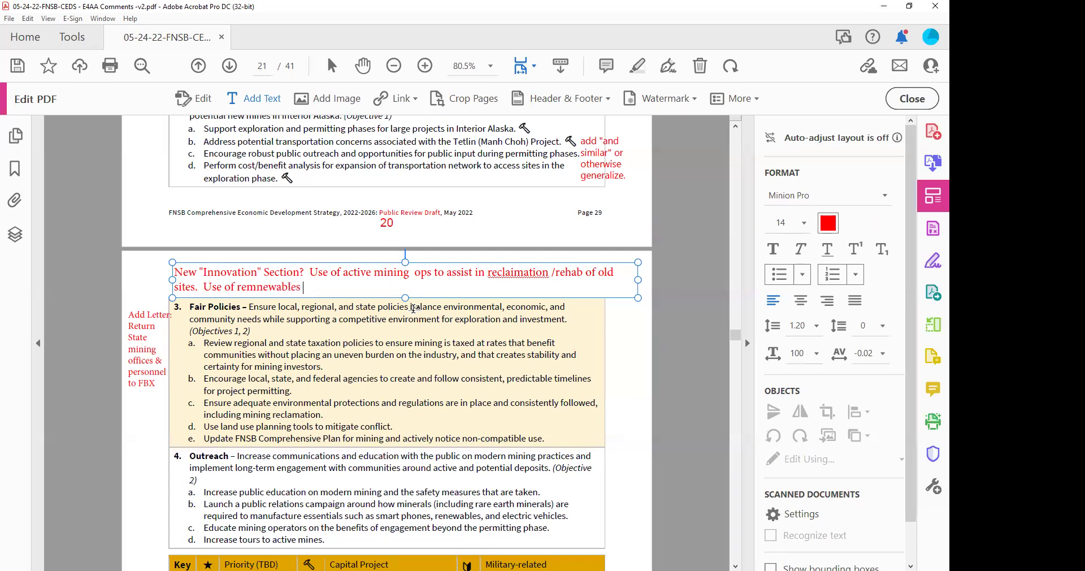
pyautogui.write('to support acitvi')
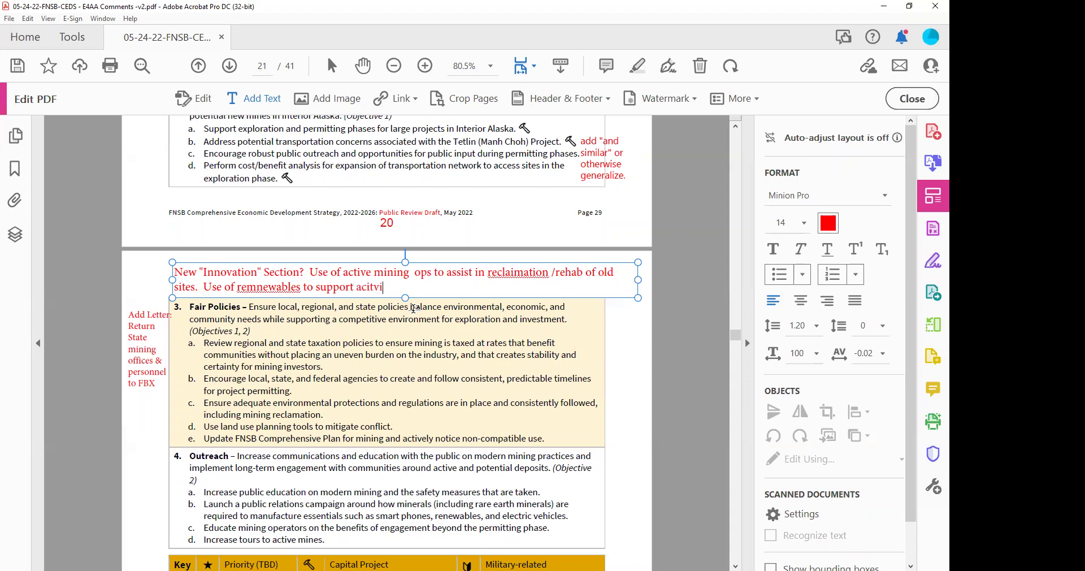
pyautogui.write('ties')
# Set the whole Innovation note to font size 11.
pyautogui.keyDown('shift'); pyautogui.click(193, 265); pyautogui.keyUp('shift')
pyautogui.keyDown('shift'); pyautogui.click(174, 270); pyautogui.keyUp('shift')
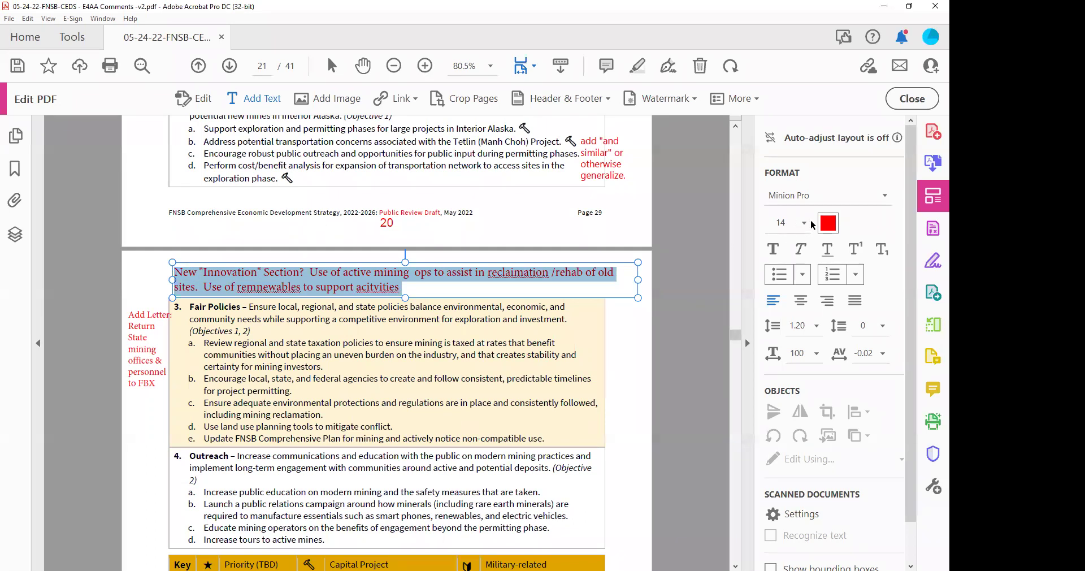
pyautogui.click(805, 222)
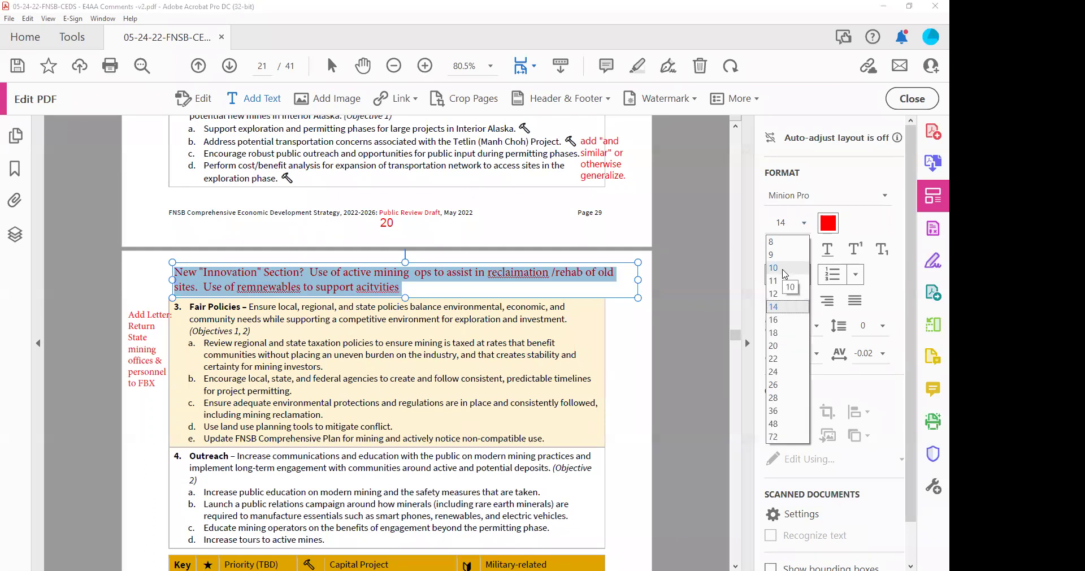
pyautogui.click(785, 271)
pyautogui.click(806, 224)
pyautogui.click(785, 284)
pyautogui.click(266, 283)
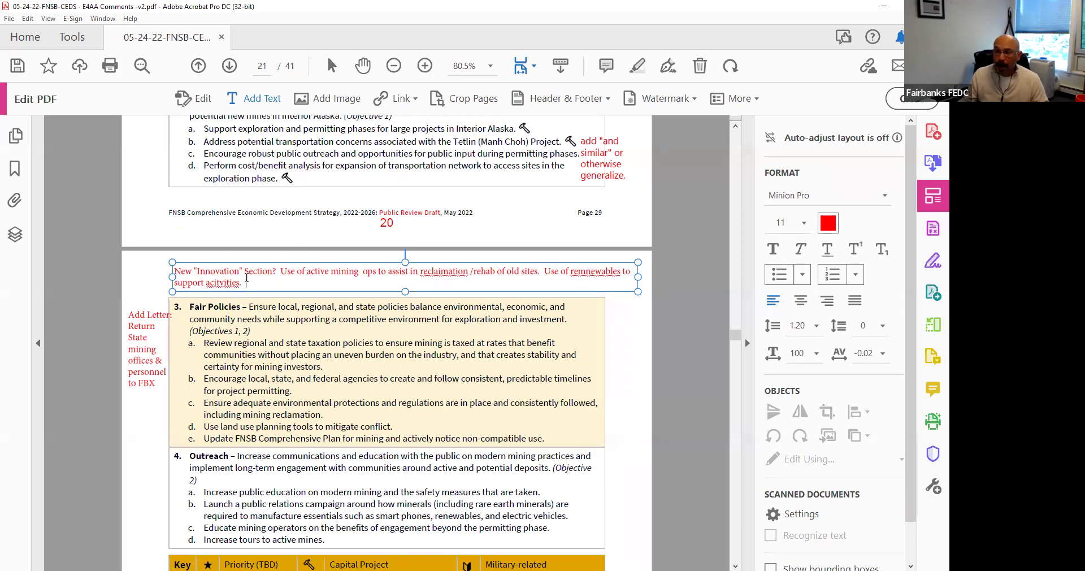
# Correct 'remnewables' to 'renewables' in the note.
pyautogui.click(584, 272)
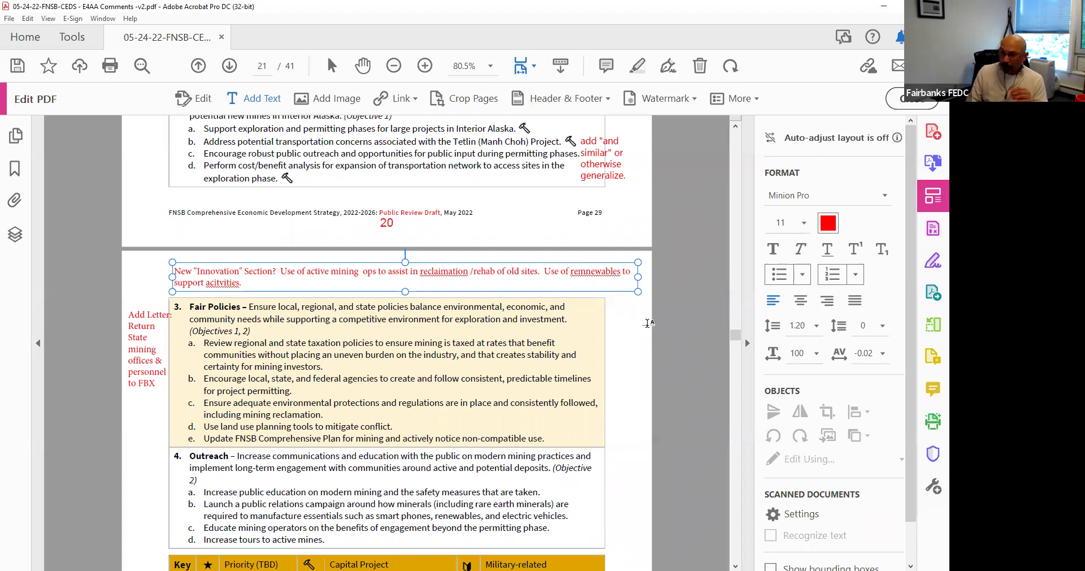
pyautogui.press('BackSpace')
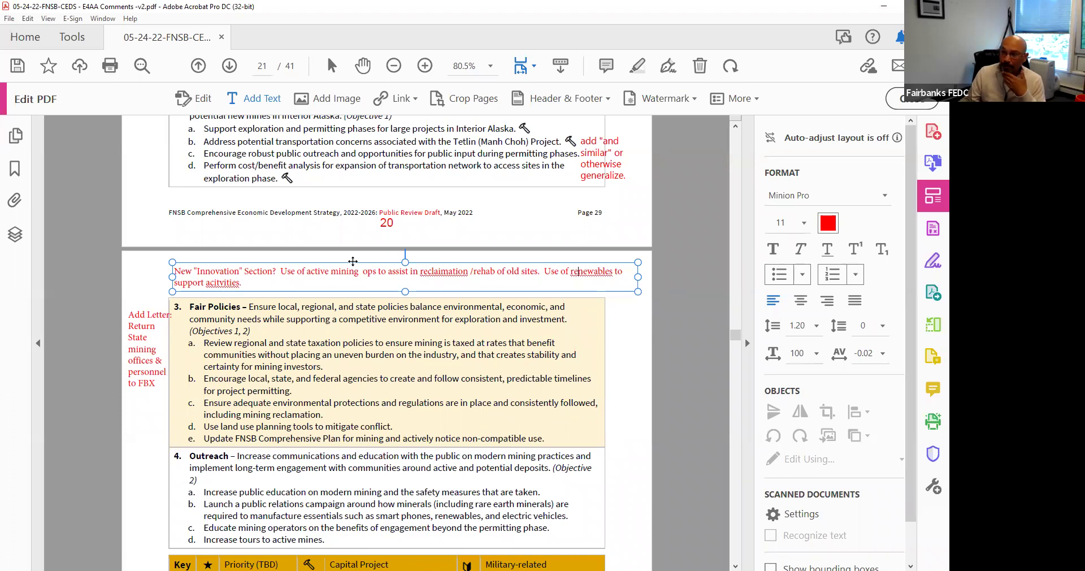
pyautogui.click(403, 283)
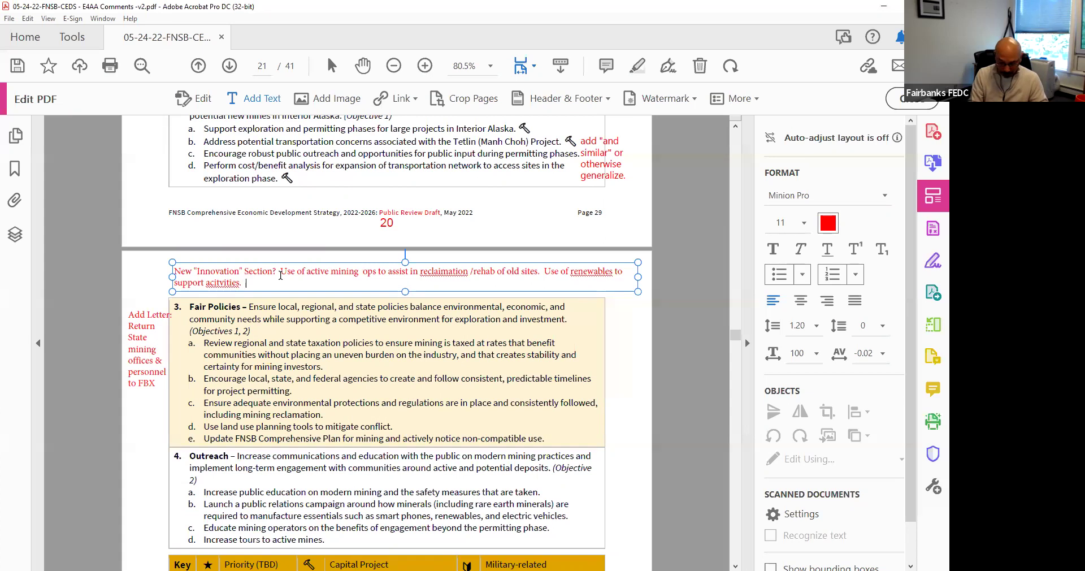
# Append the sentence 'Tailings as construction materials.' to the Innovation note.
pyautogui.write('Const')
pyautogui.press('BackSpace')
pyautogui.press('BackSpace')
pyautogui.press('BackSpace')
pyautogui.press('BackSpace')
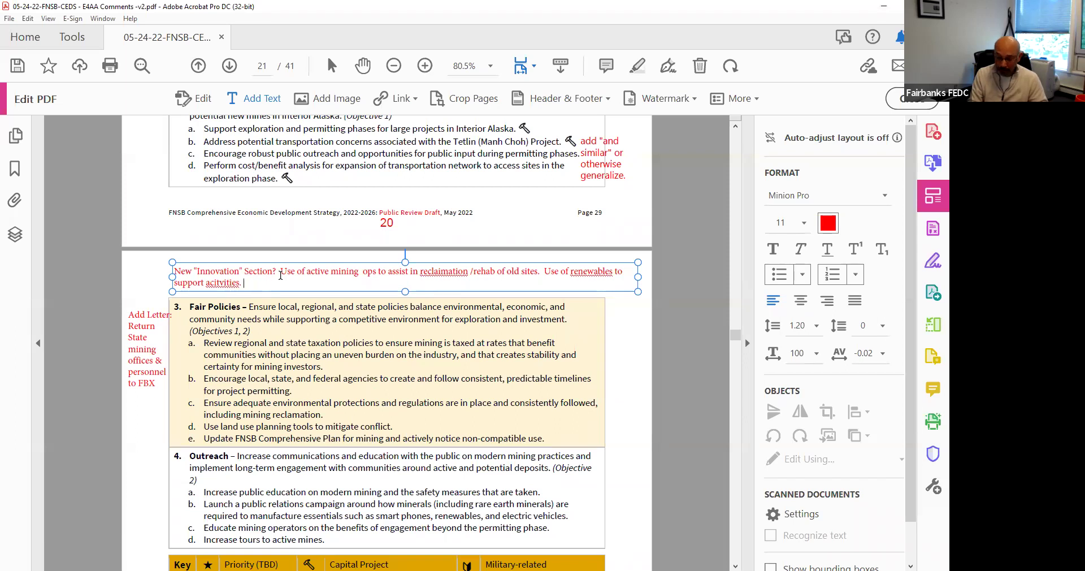
pyautogui.write('Tailings a')
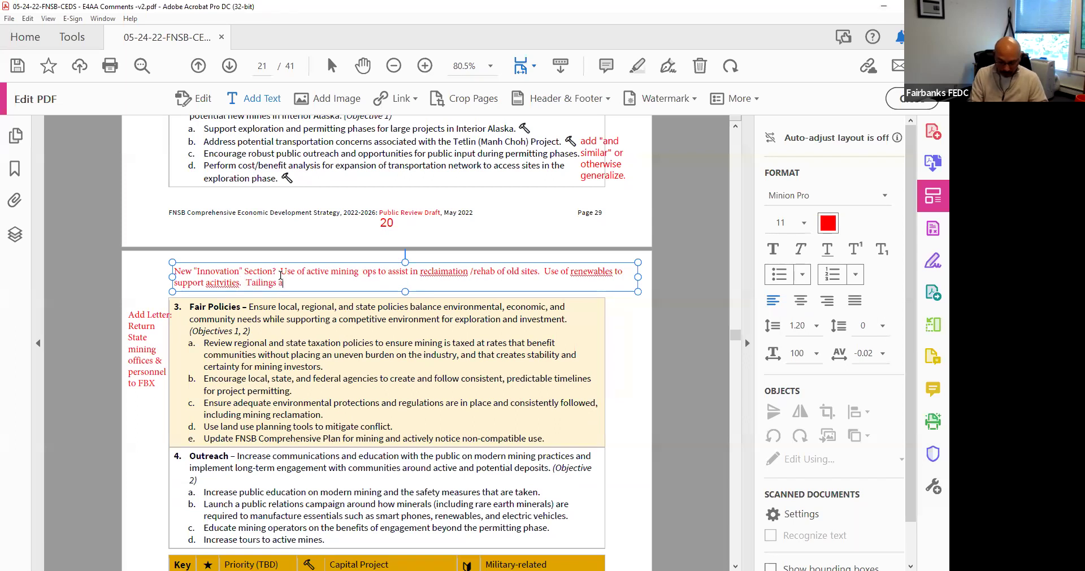
pyautogui.write('s construction materials.')
pyautogui.scroll(-2, 280, 275)
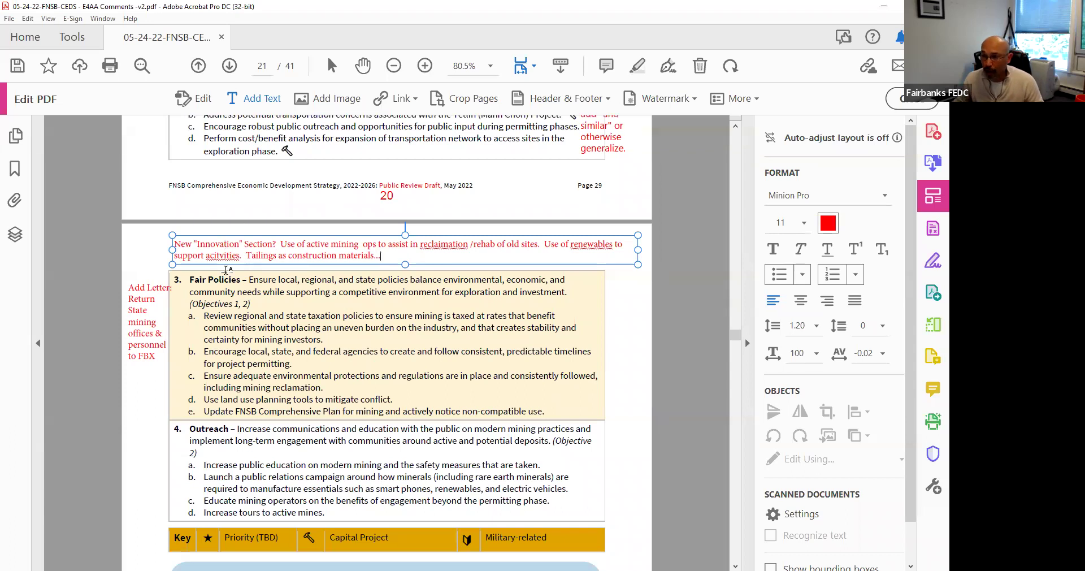
pyautogui.scroll(5, 254, 260)
pyautogui.scroll(2, 232, 249)
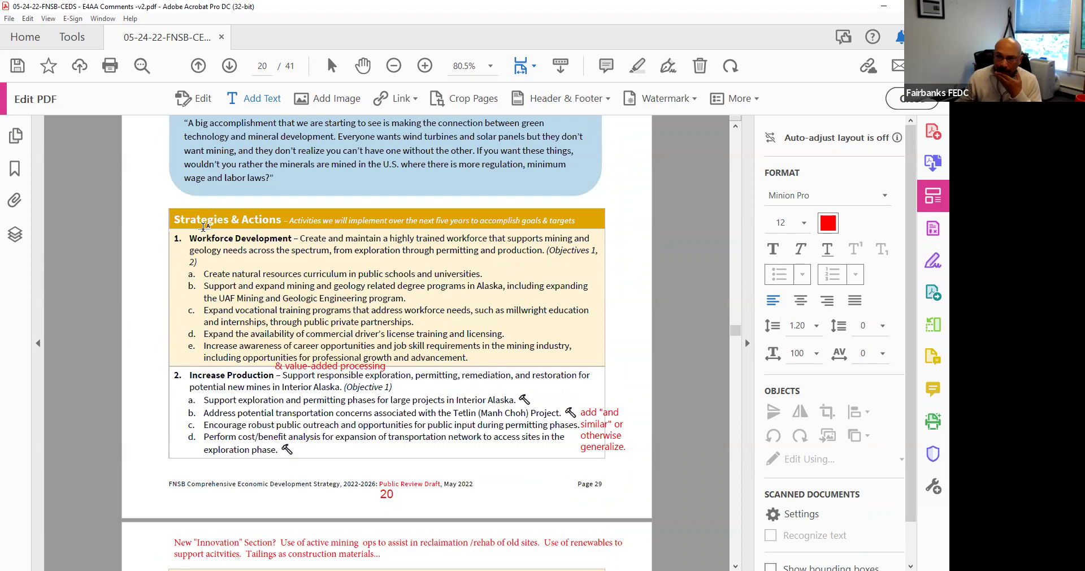
pyautogui.scroll(10, 246, 290)
pyautogui.scroll(-1, 245, 290)
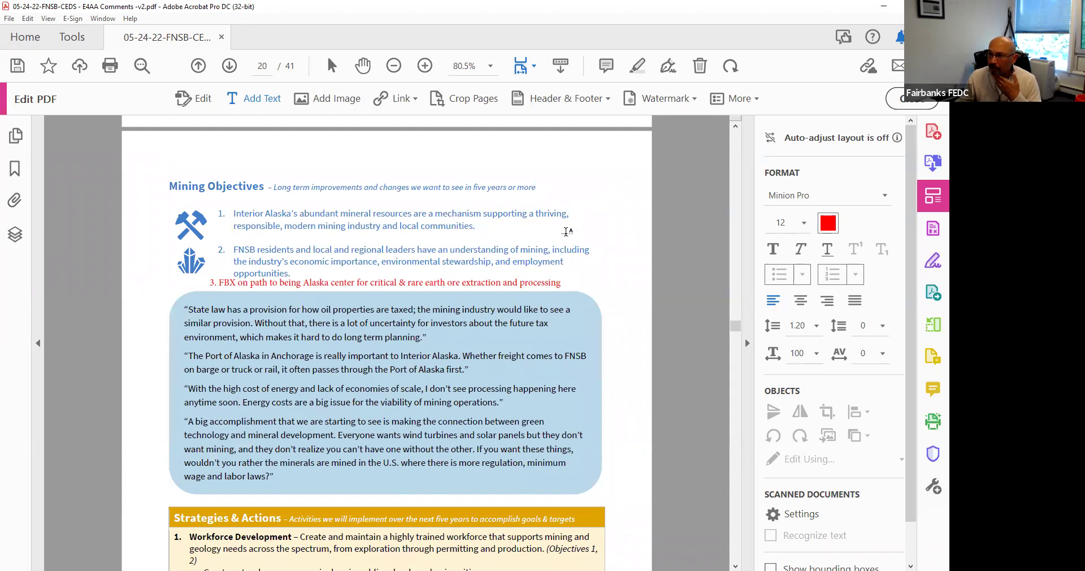
pyautogui.scroll(-3, 271, 253)
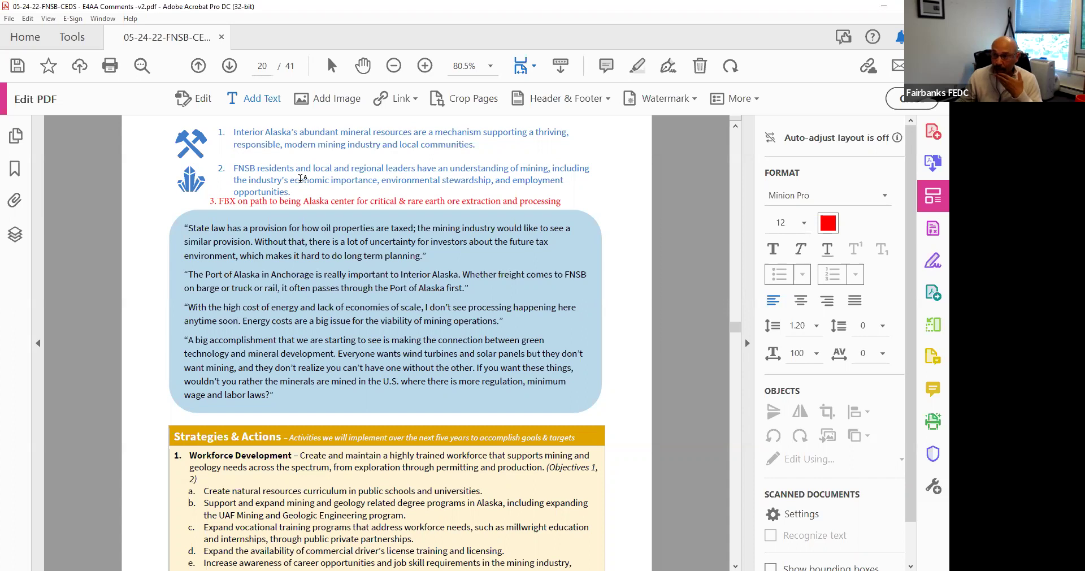
pyautogui.scroll(1, 301, 179)
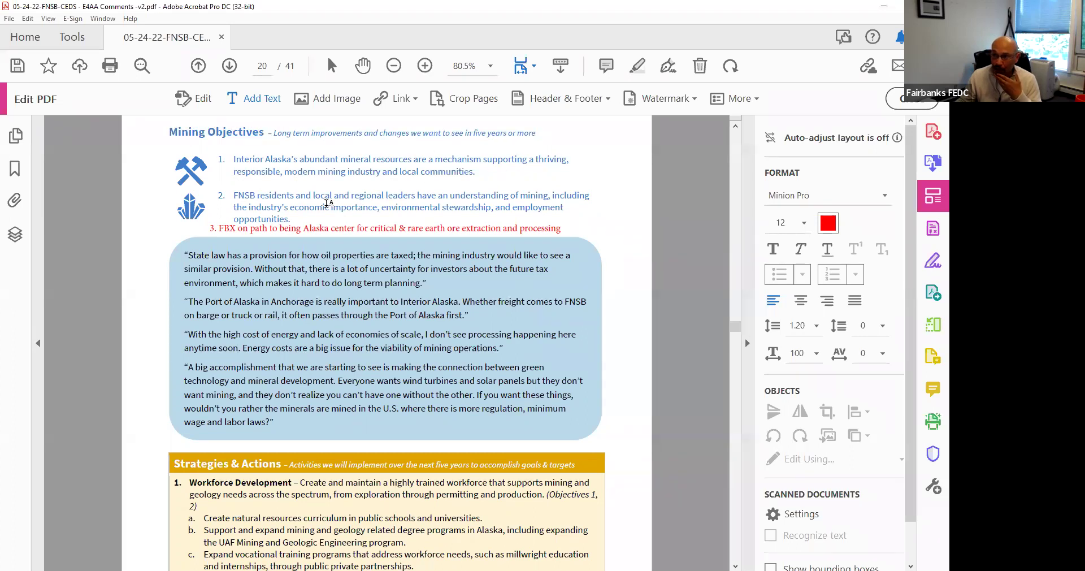
pyautogui.scroll(-1, 326, 203)
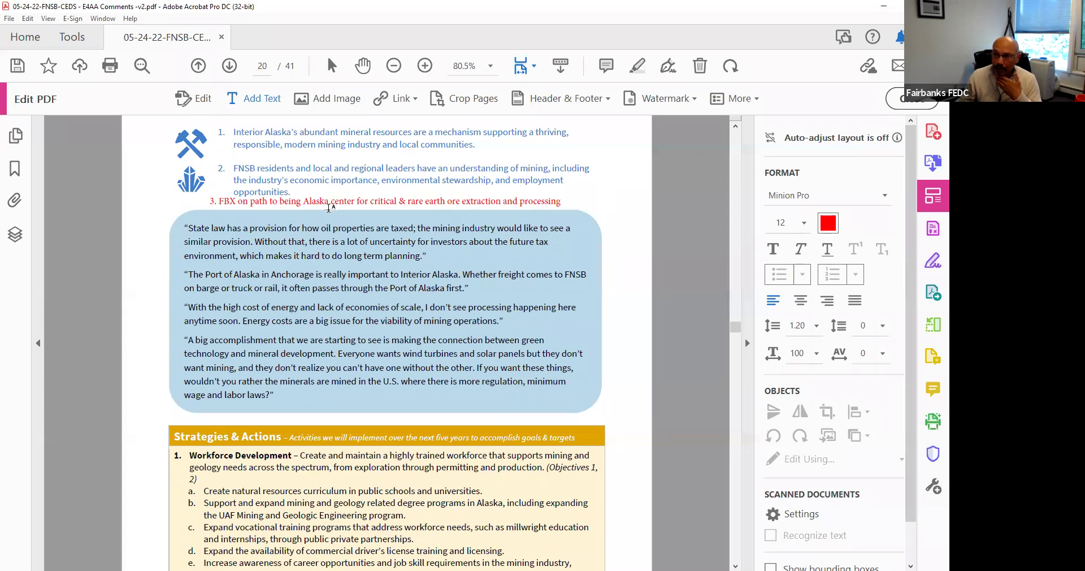
pyautogui.scroll(-10, 349, 207)
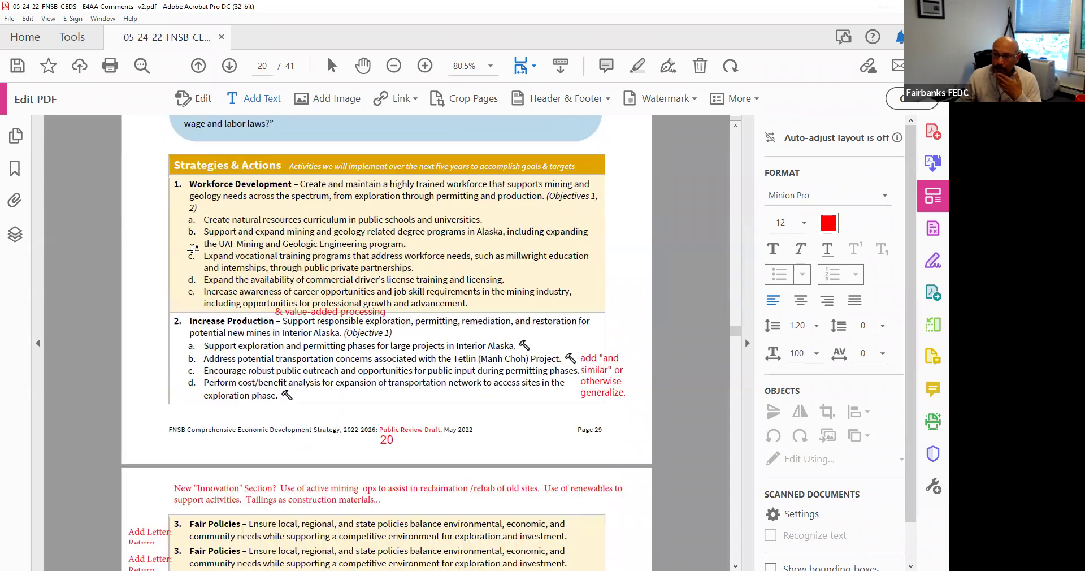
pyautogui.scroll(-2, 160, 204)
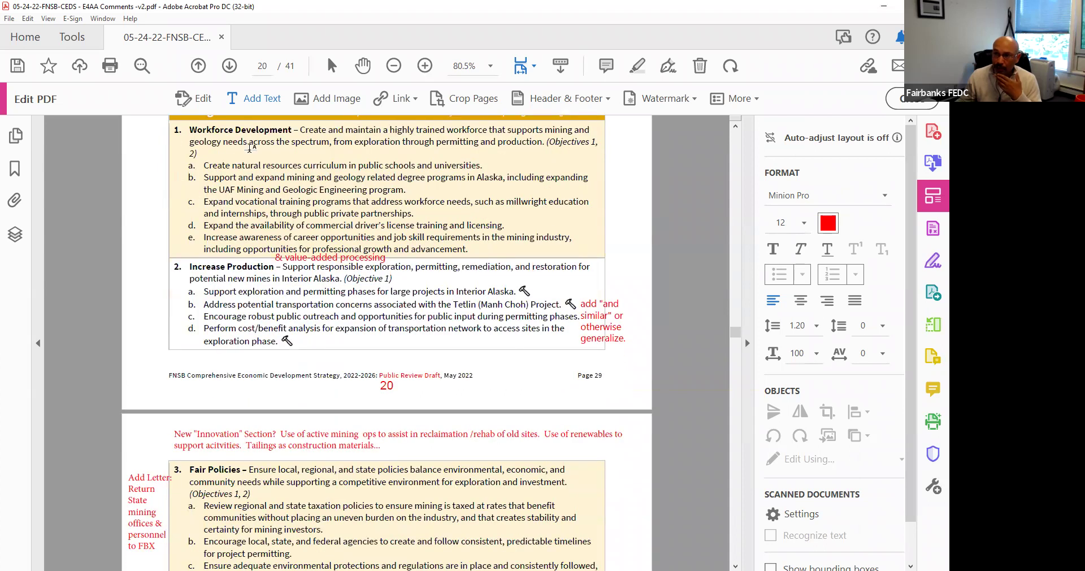
pyautogui.scroll(-6, 169, 198)
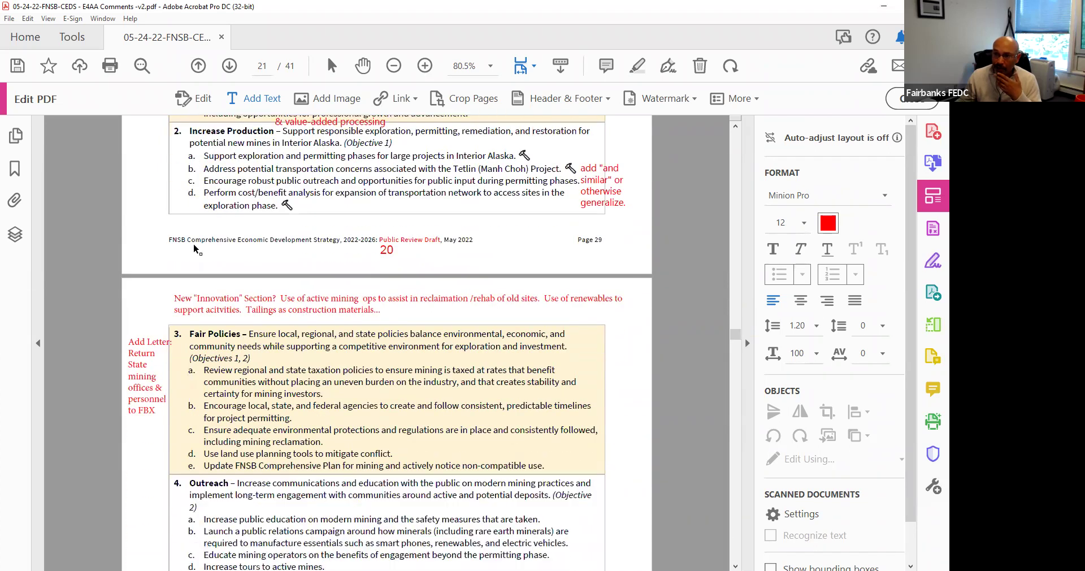
pyautogui.scroll(3, 219, 459)
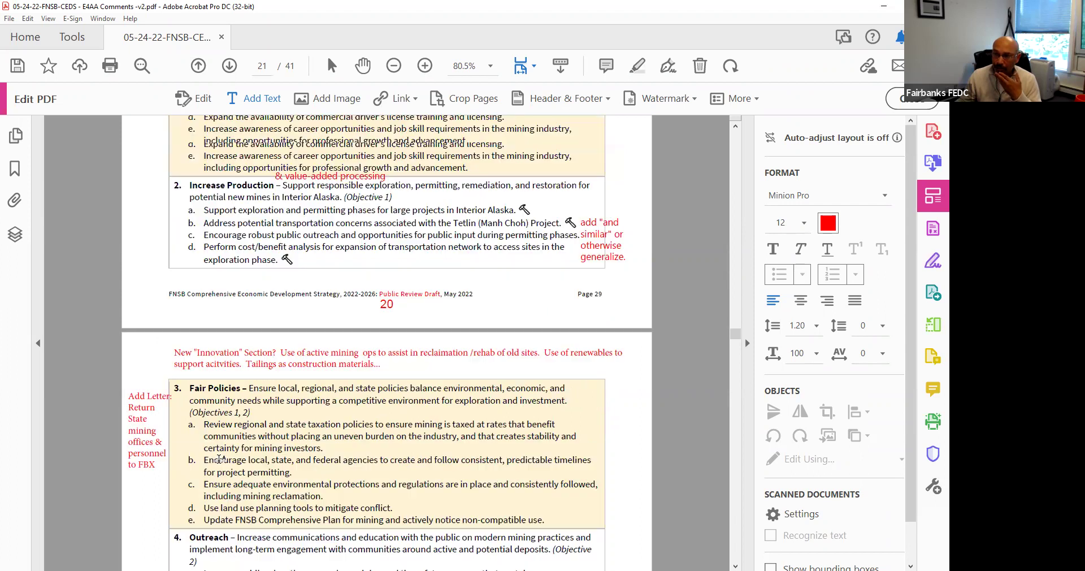
pyautogui.scroll(4, 219, 459)
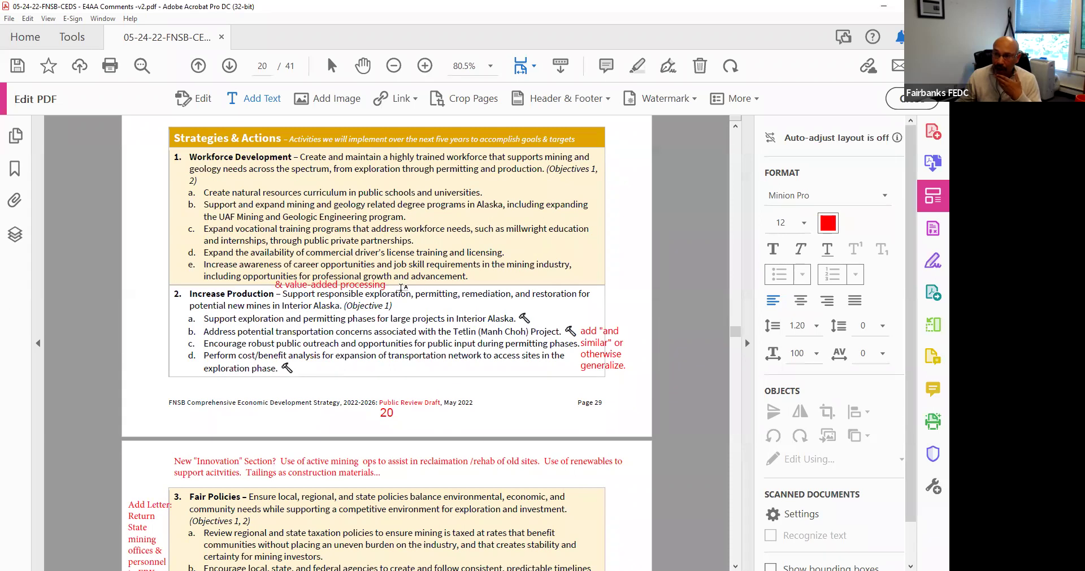
pyautogui.scroll(8, 400, 293)
pyautogui.scroll(5, 400, 296)
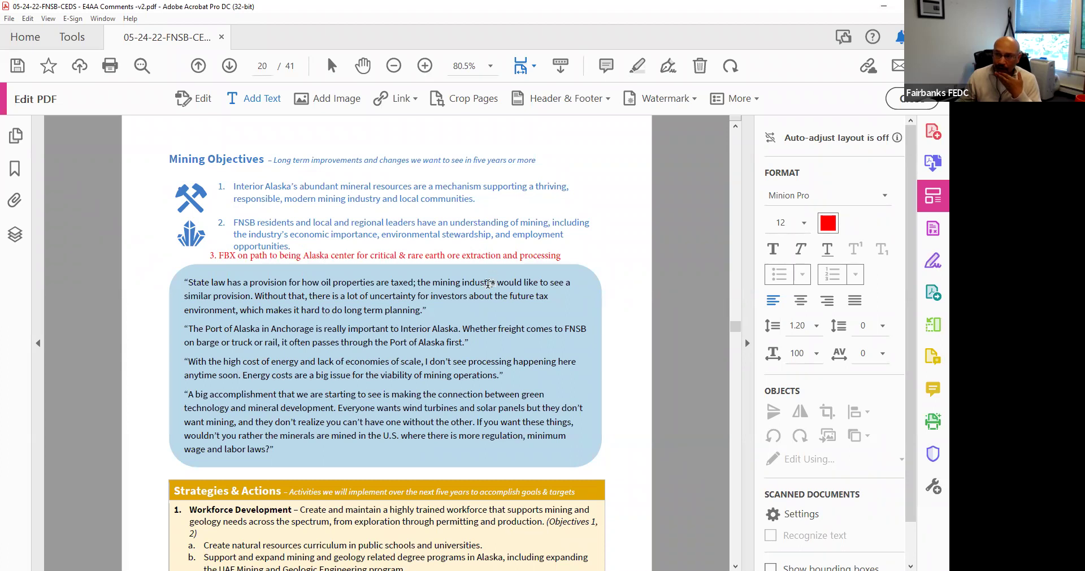
pyautogui.scroll(-2, 165, 361)
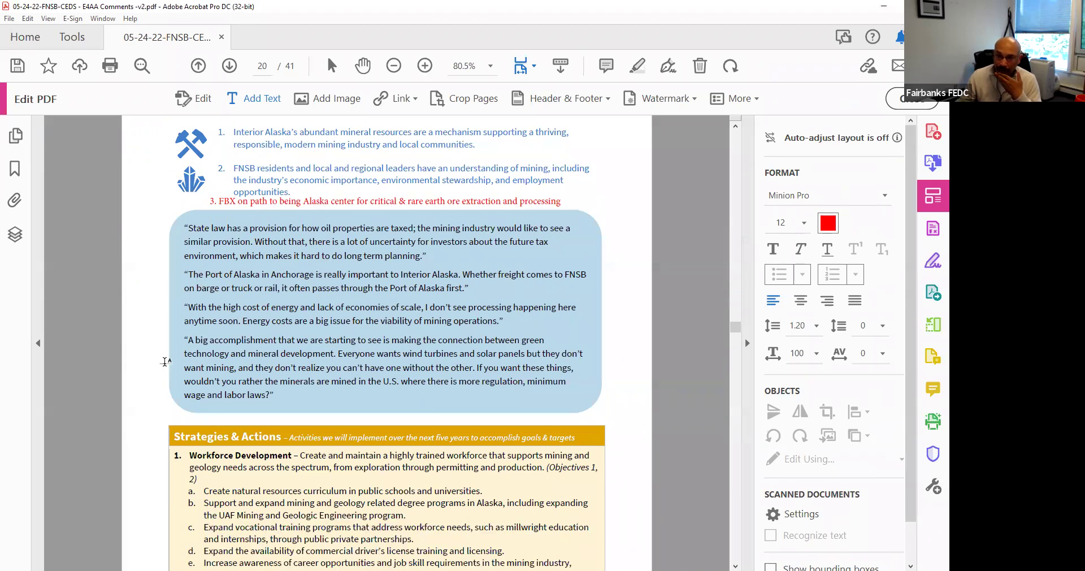
pyautogui.scroll(-6, 166, 361)
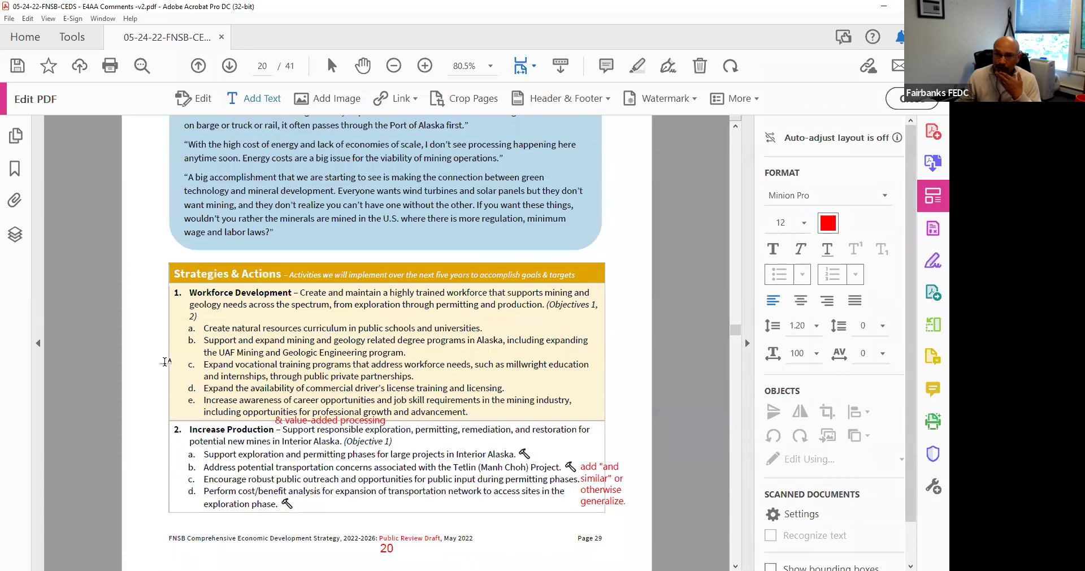
pyautogui.scroll(-2, 165, 361)
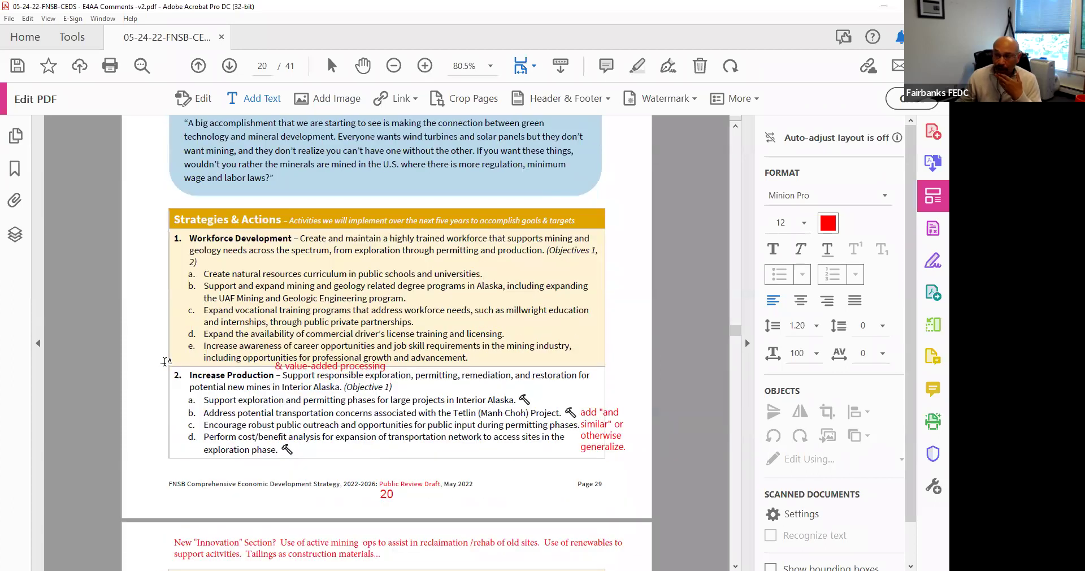
pyautogui.scroll(-2, 165, 361)
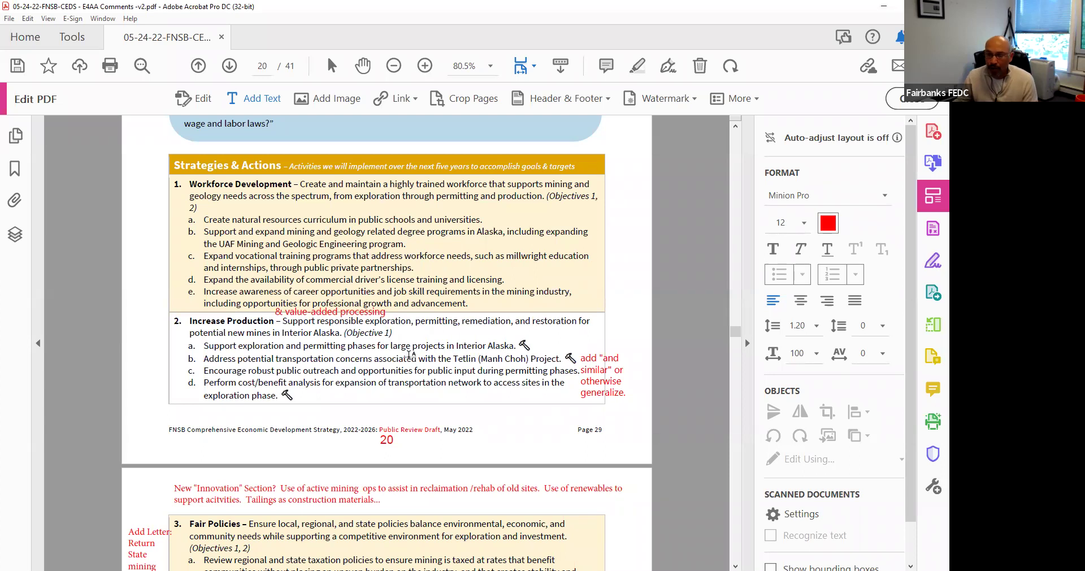
pyautogui.scroll(-1, 409, 355)
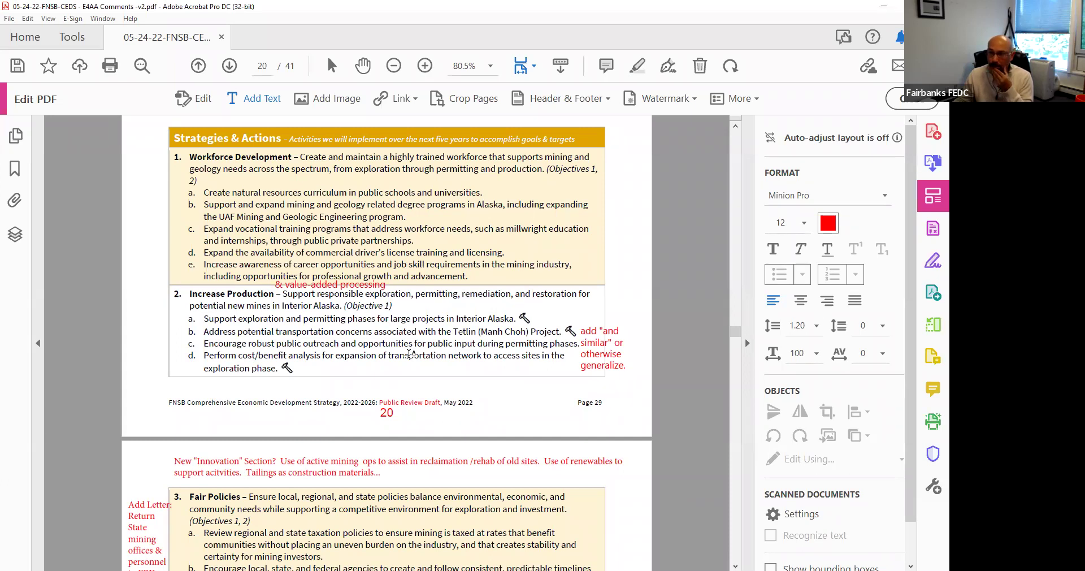
pyautogui.scroll(-2, 410, 354)
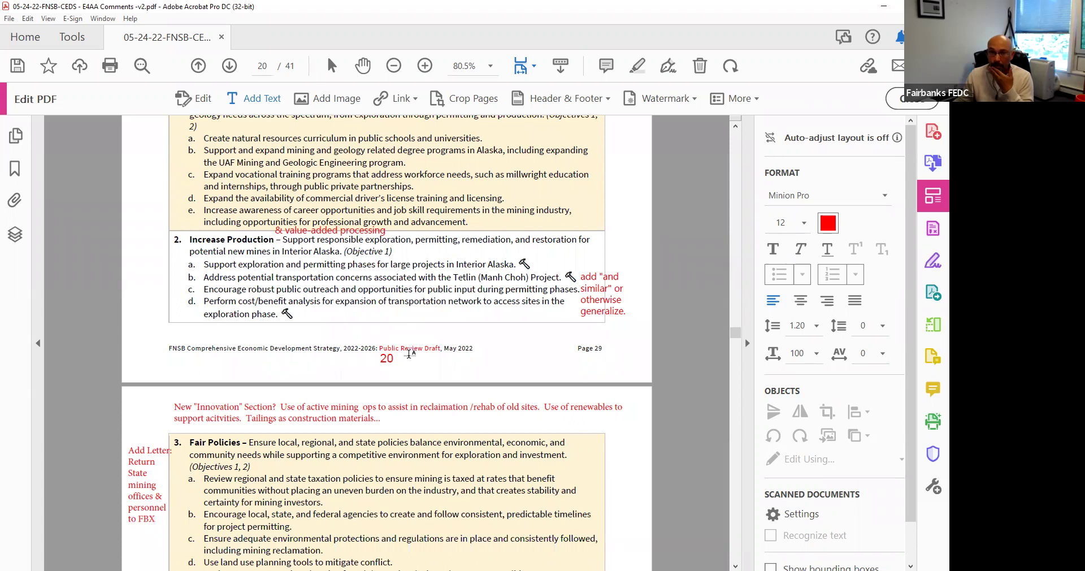
# Scroll down to page 21 with the Fair Policies and Outreach actions.
pyautogui.scroll(-7, 410, 354)
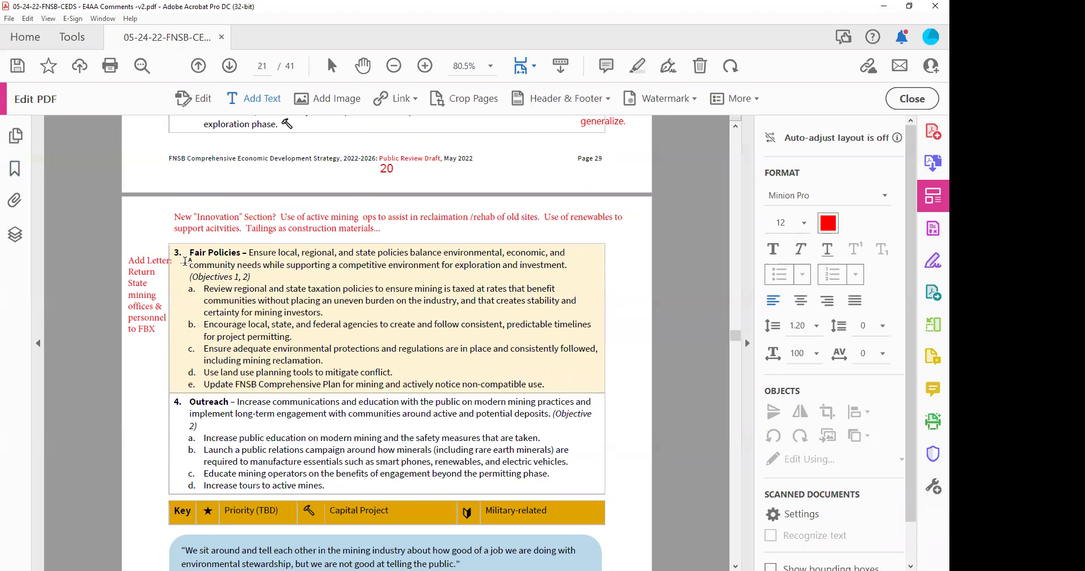
# Prefix the red 'Add Letter' comment with '*' and exit PDF editing.
pyautogui.click(213, 98)
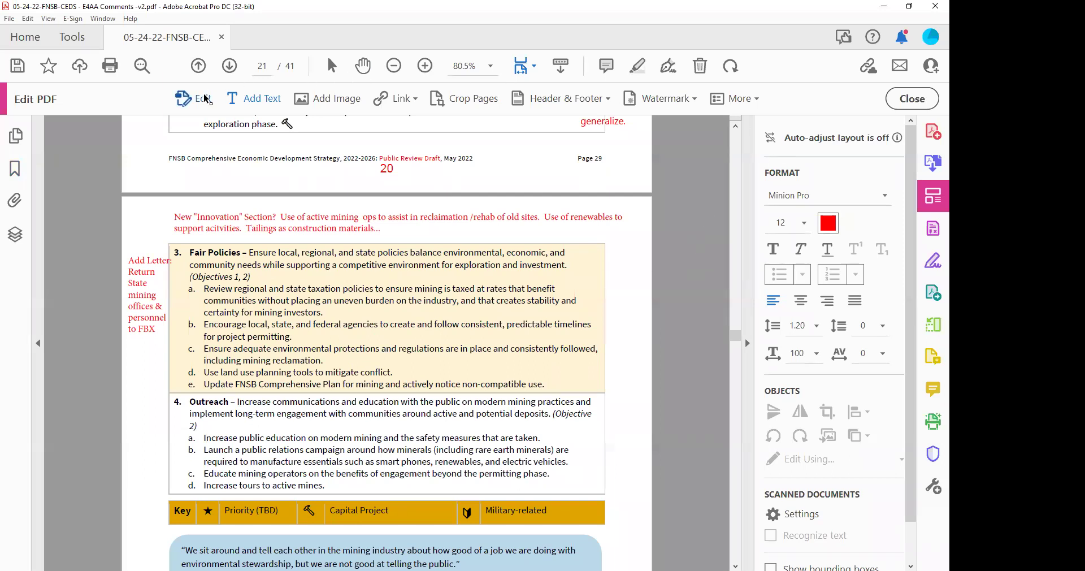
pyautogui.click(126, 258)
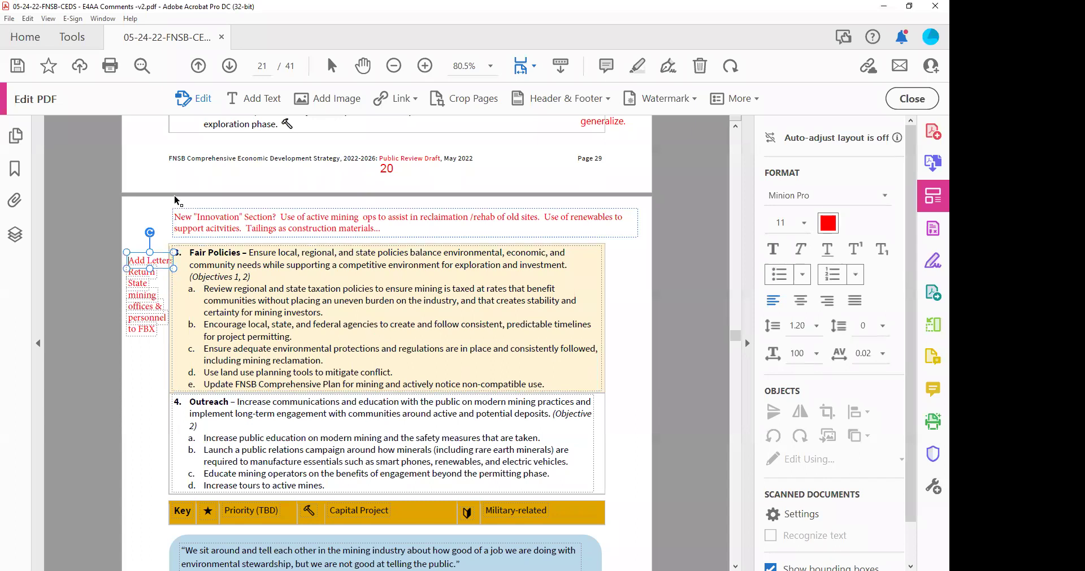
pyautogui.write('*')
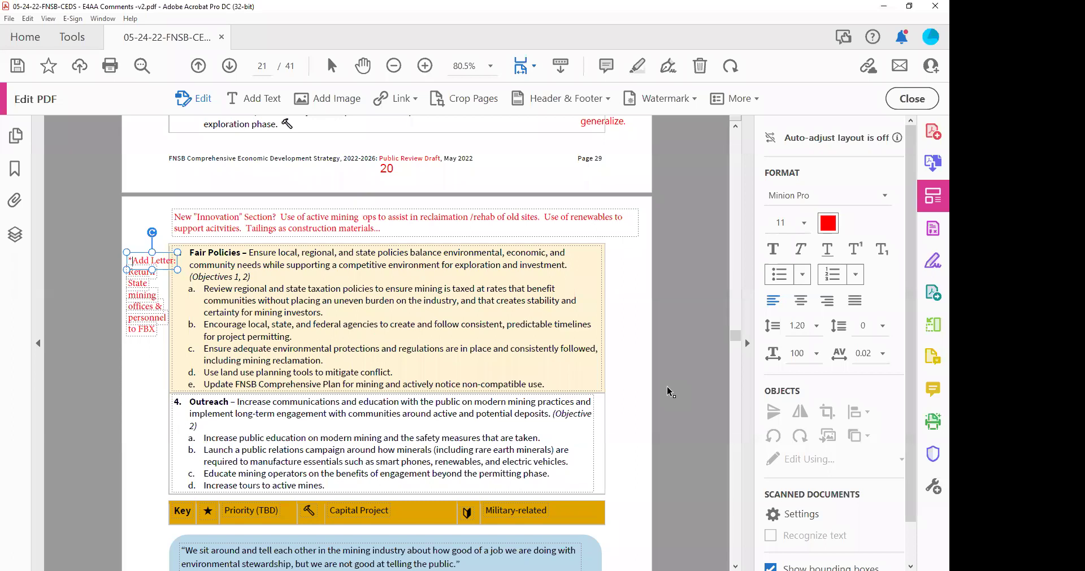
pyautogui.click(914, 99)
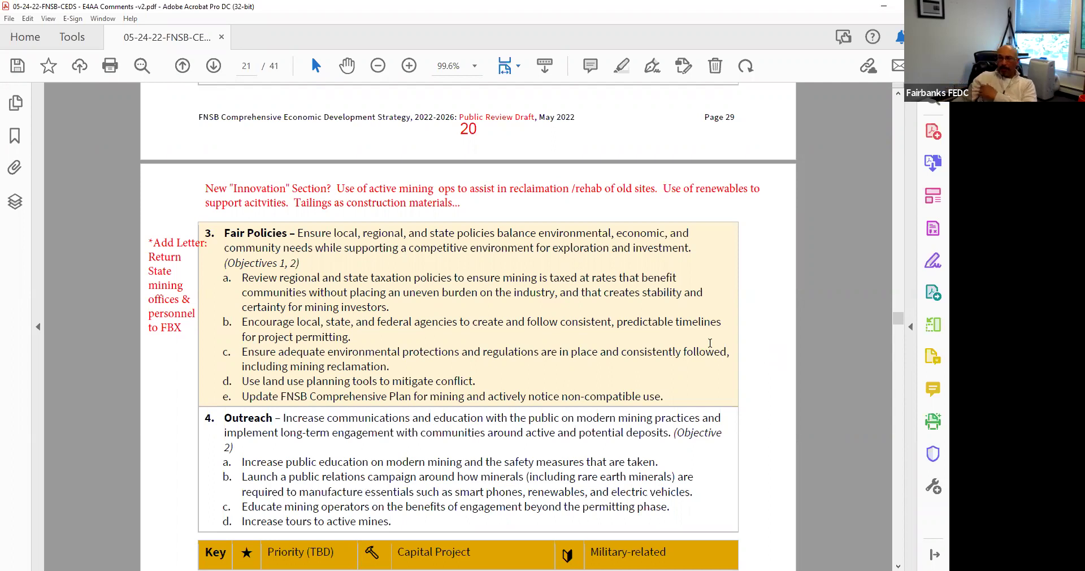
# Turn Edit PDF back on for page 21's Fair Policies and Outreach text.
pyautogui.scroll(-1, 752, 342)
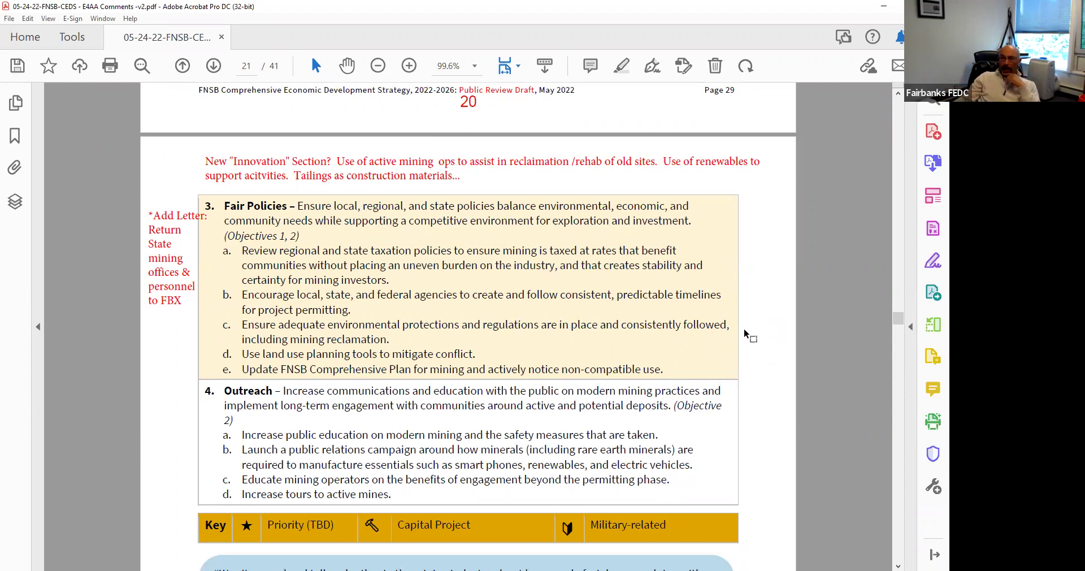
pyautogui.scroll(-1, 744, 333)
pyautogui.scroll(-1, 744, 331)
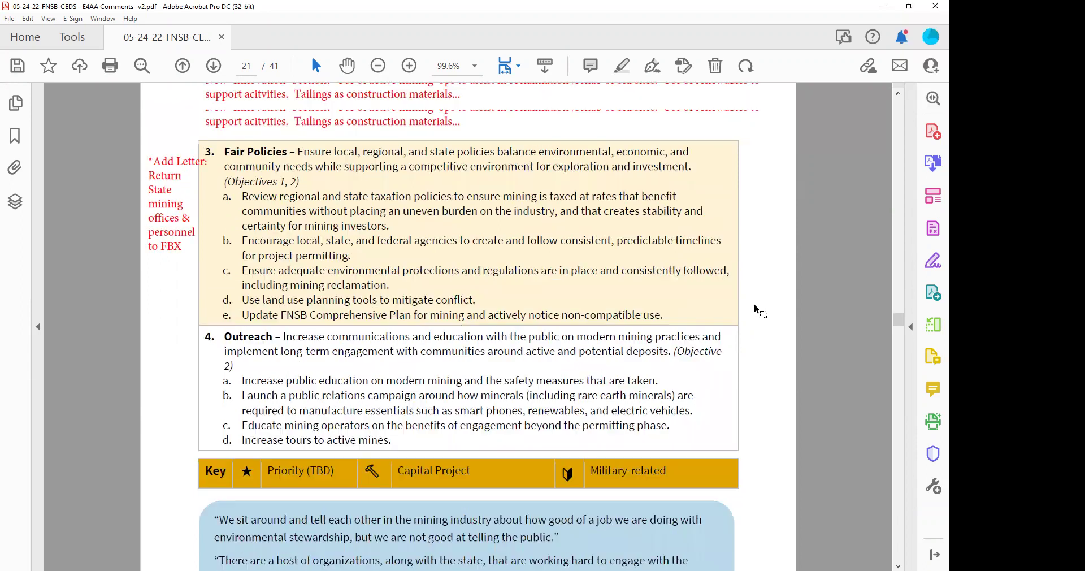
pyautogui.scroll(1, 754, 309)
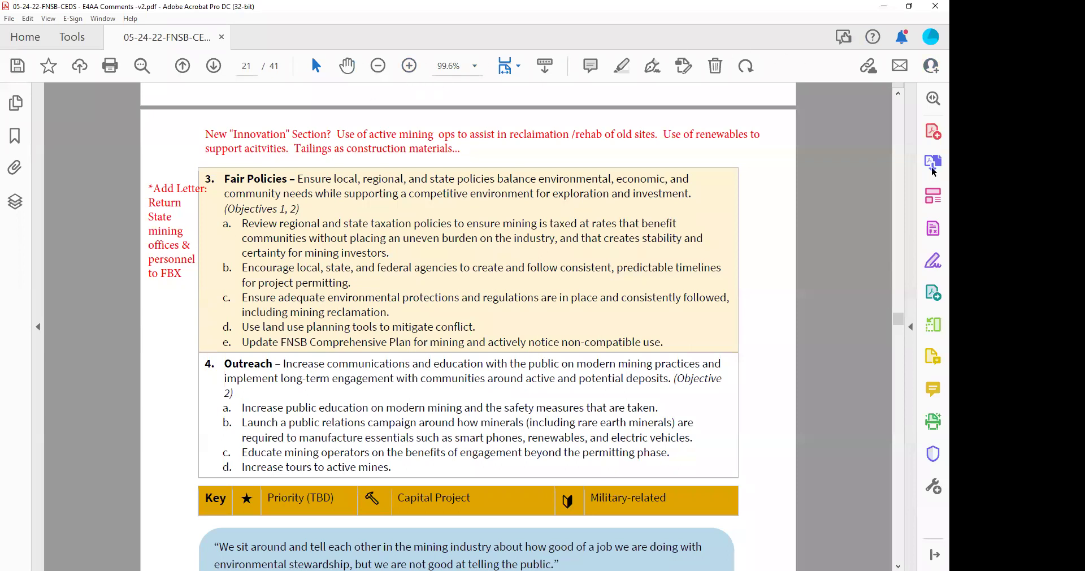
pyautogui.click(934, 197)
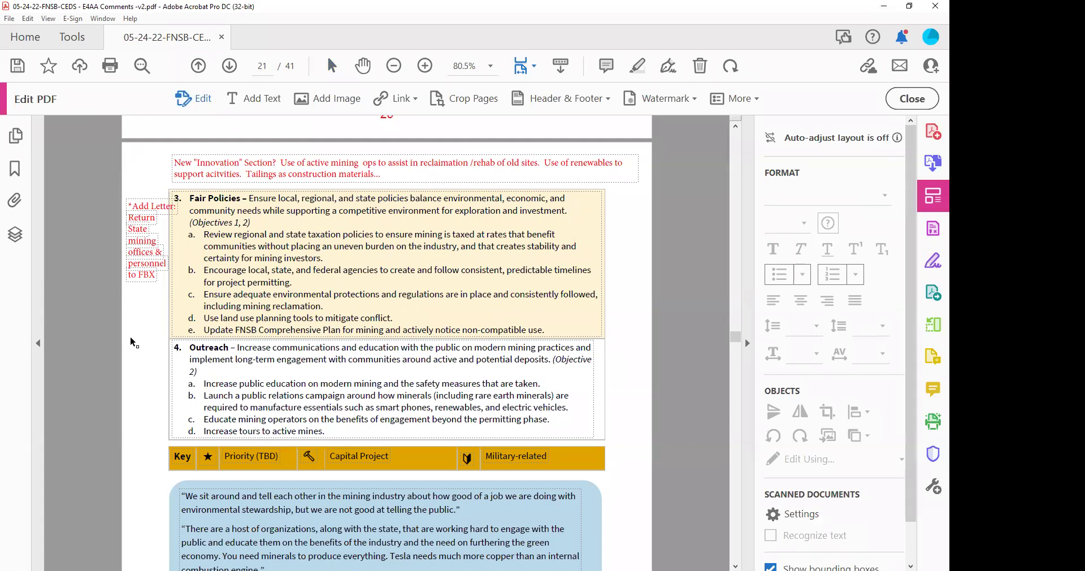
# Add a red note 'Split Estate' / 'Issues?' on two lines below the Add Letter comment.
pyautogui.click(252, 98)
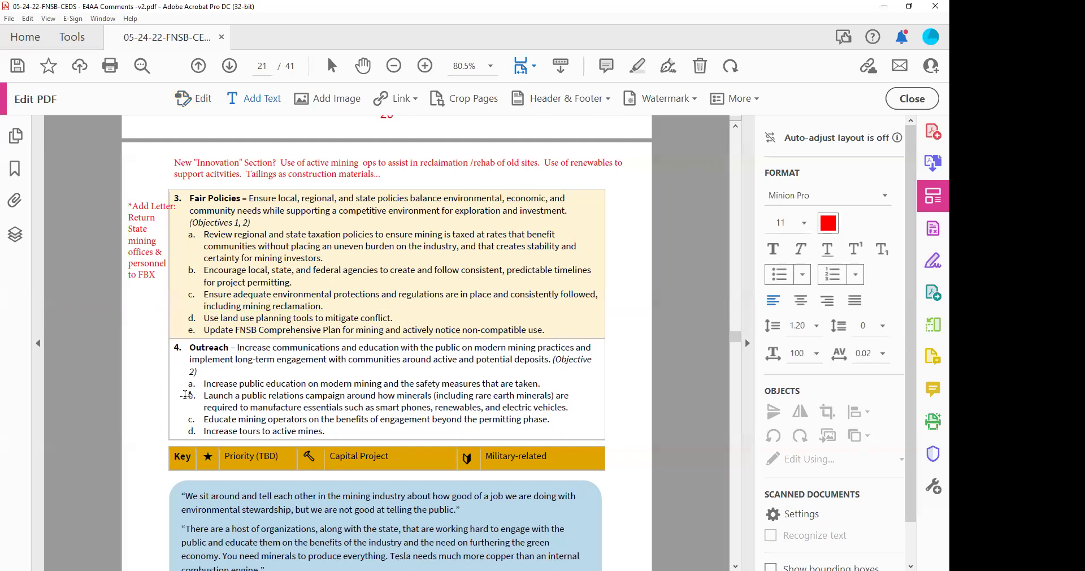
pyautogui.write('Split Estate')
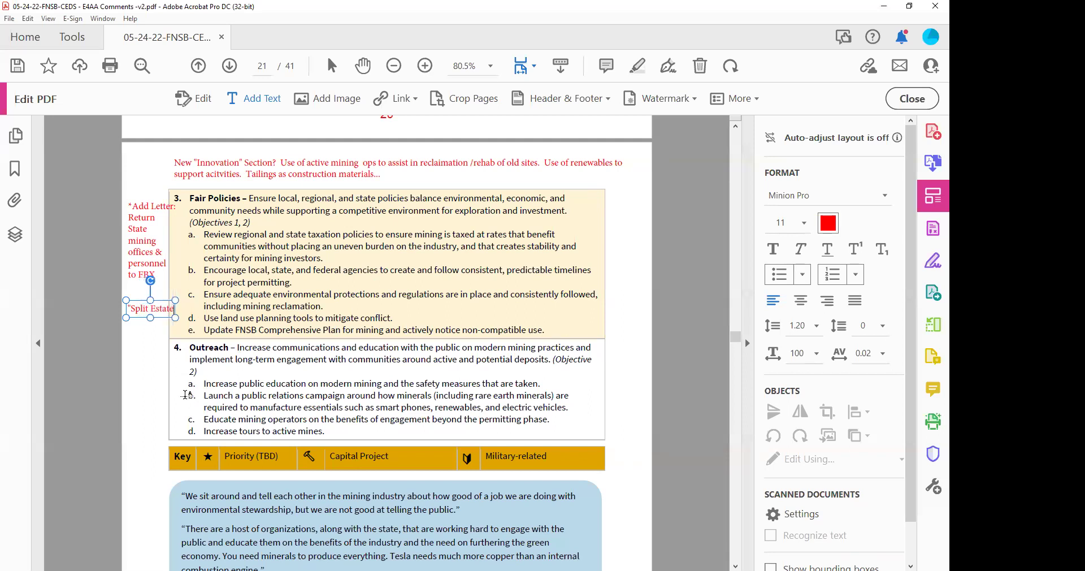
pyautogui.write('"')
pyautogui.press('Return')
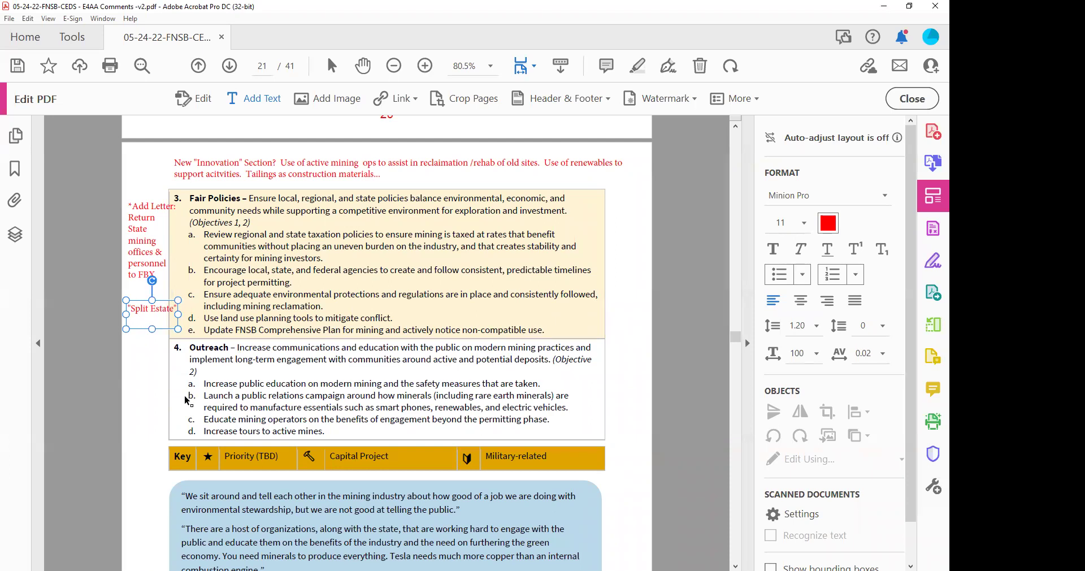
pyautogui.write('Issues?')
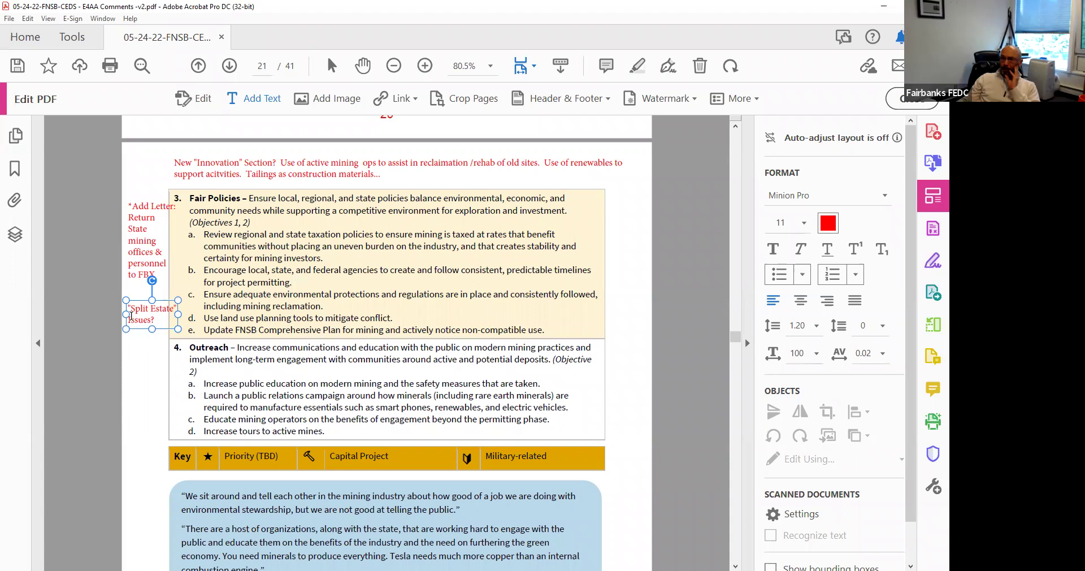
pyautogui.scroll(-2, 211, 304)
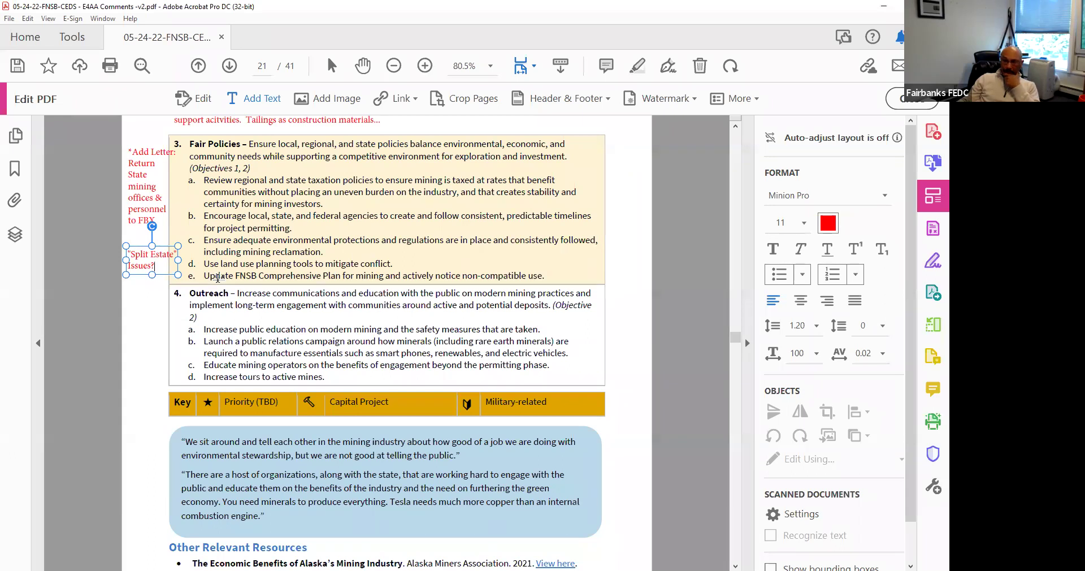
# Scroll past Other Relevant Resources to page 22's Mining Strategy #1 Workforce Development table.
pyautogui.scroll(-1, 160, 320)
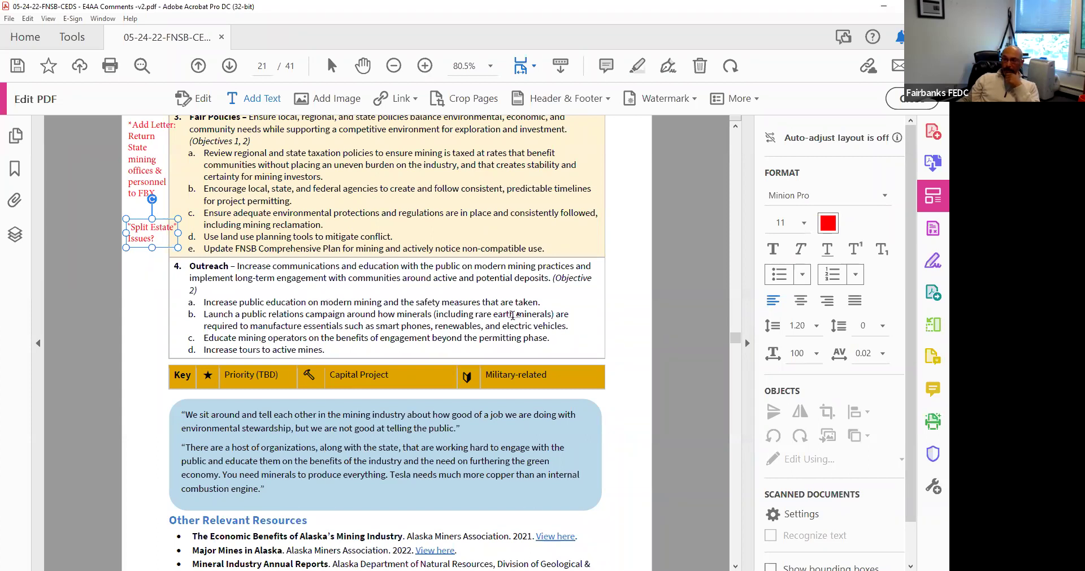
pyautogui.scroll(-2, 595, 330)
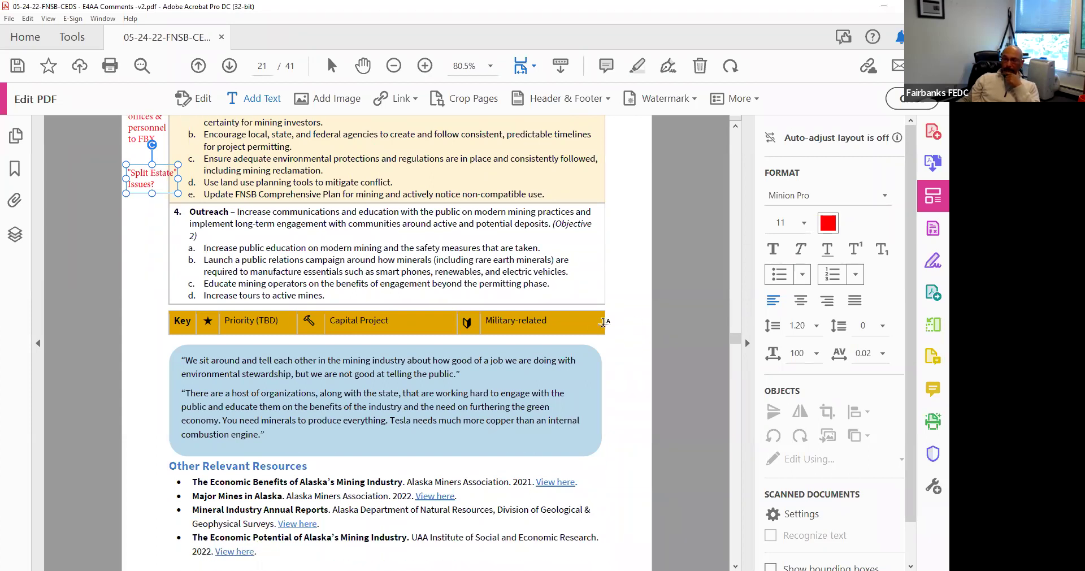
pyautogui.scroll(-13, 621, 368)
pyautogui.scroll(-15, 627, 374)
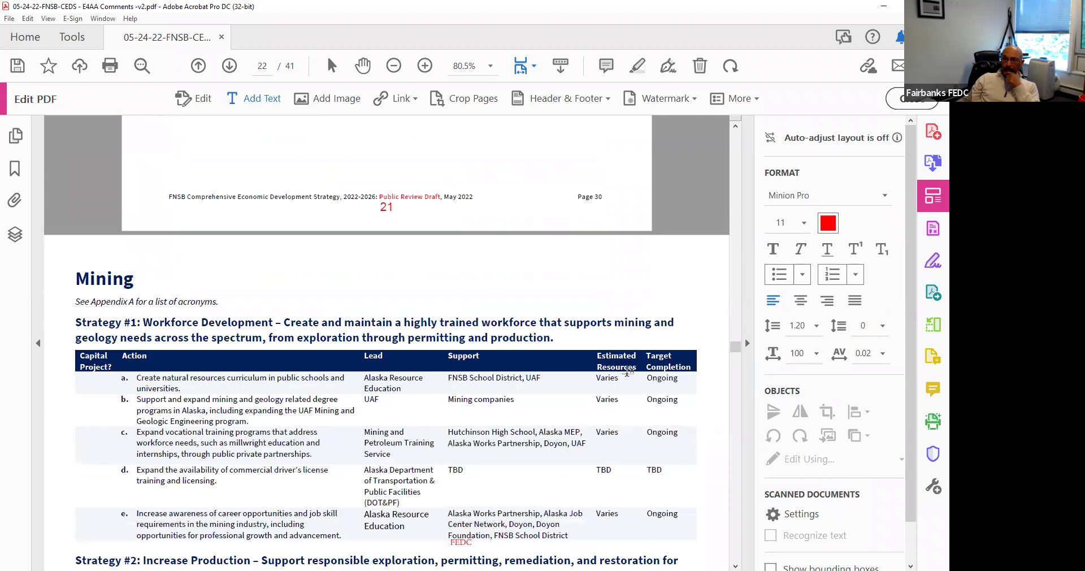
pyautogui.scroll(5, 657, 360)
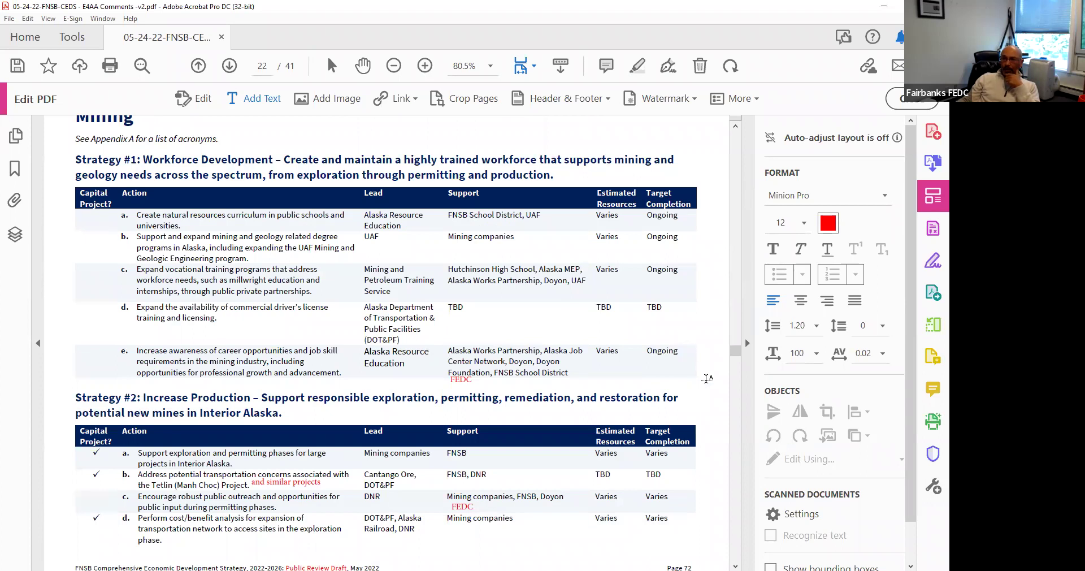
pyautogui.scroll(-1, 707, 379)
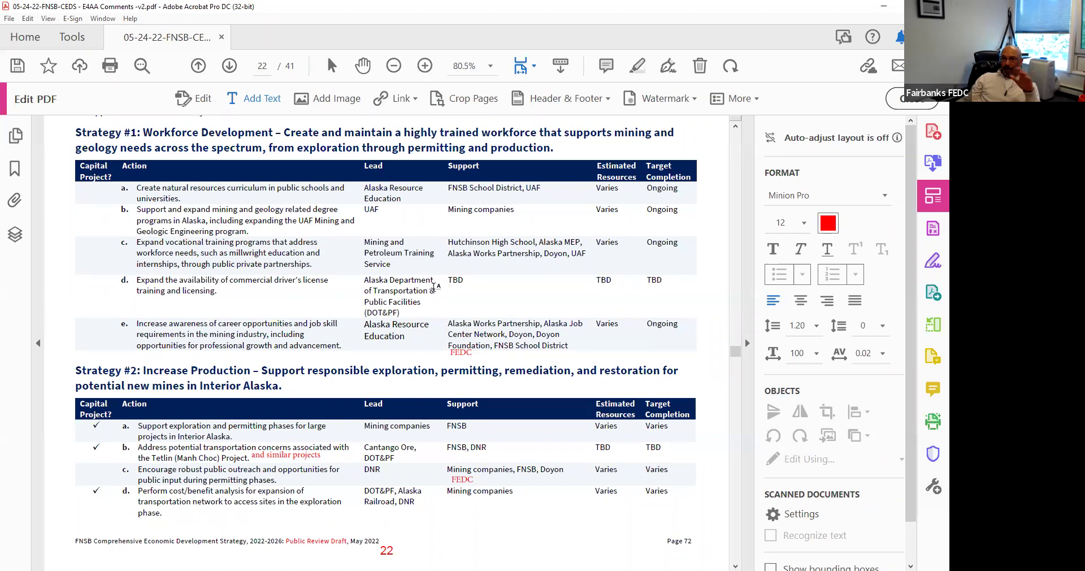
pyautogui.scroll(-2, 406, 288)
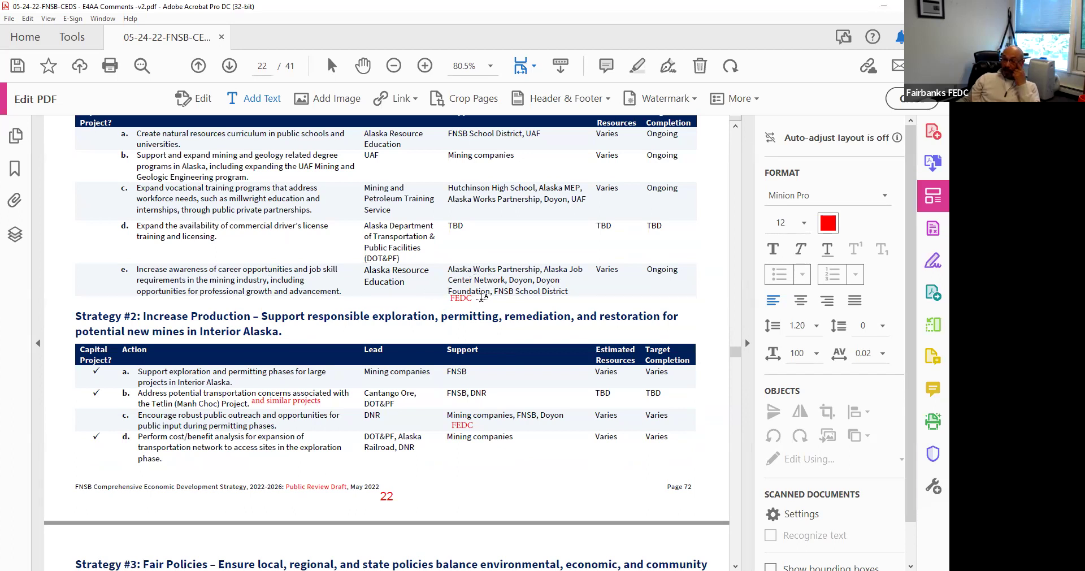
pyautogui.scroll(-2, 476, 299)
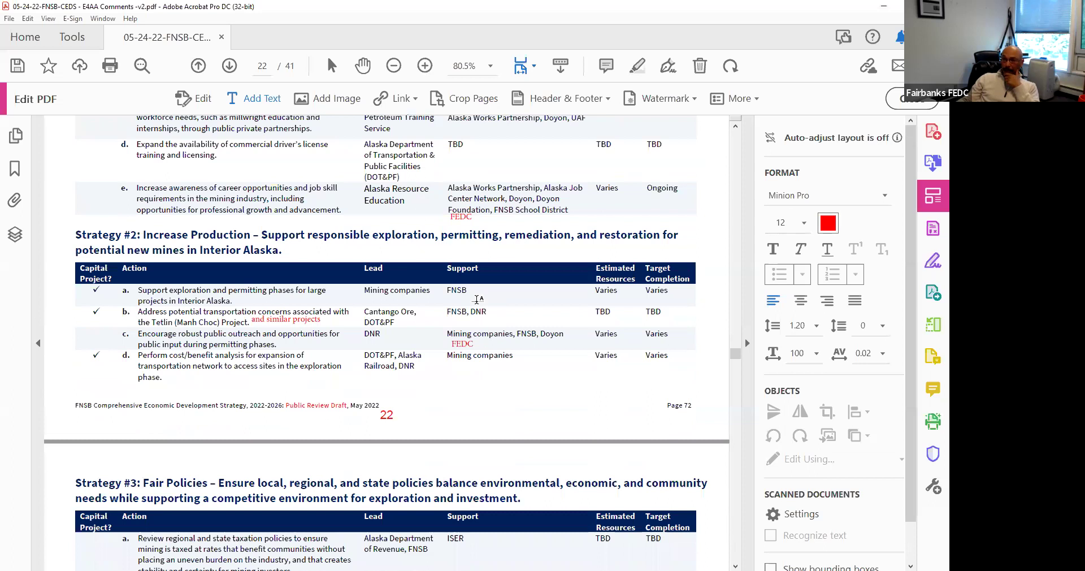
pyautogui.scroll(3, 476, 299)
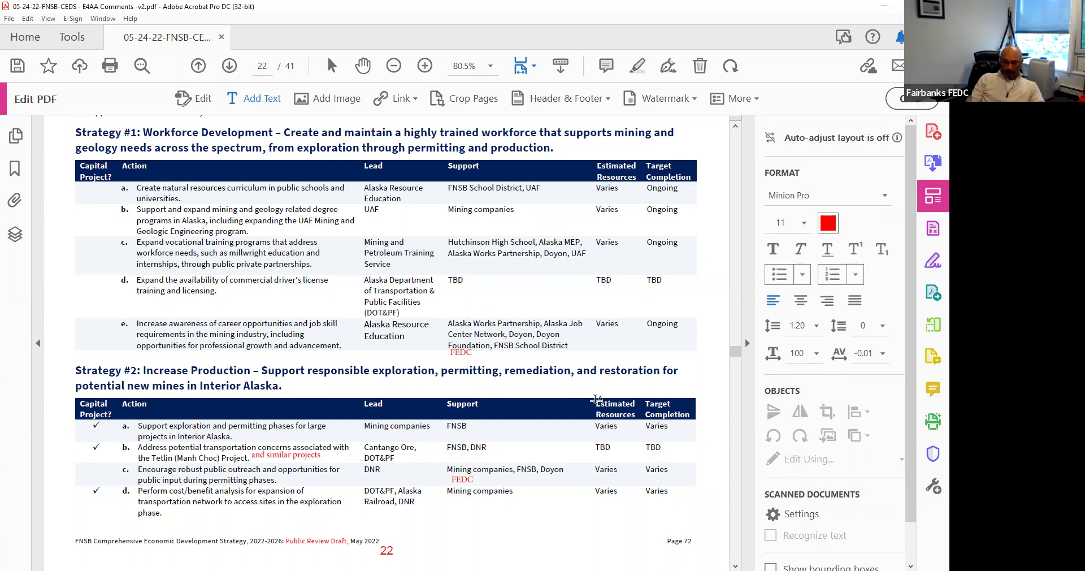
# Add red 'FEDC, Teamsters*' after TBD in Workforce Development row d's Support cell.
pyautogui.click(469, 280)
pyautogui.write('FEDC')
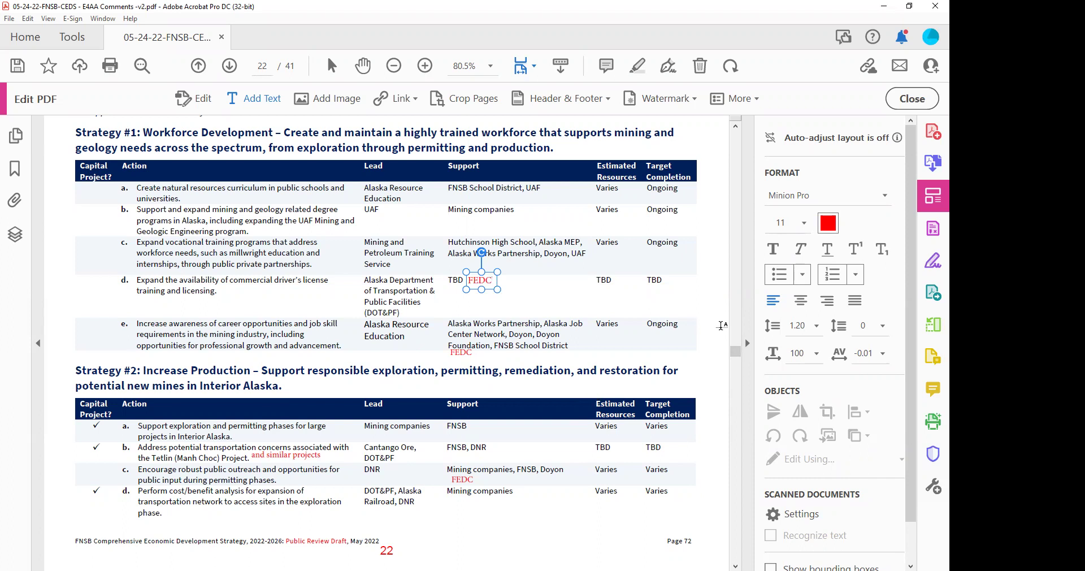
pyautogui.write(', Teams')
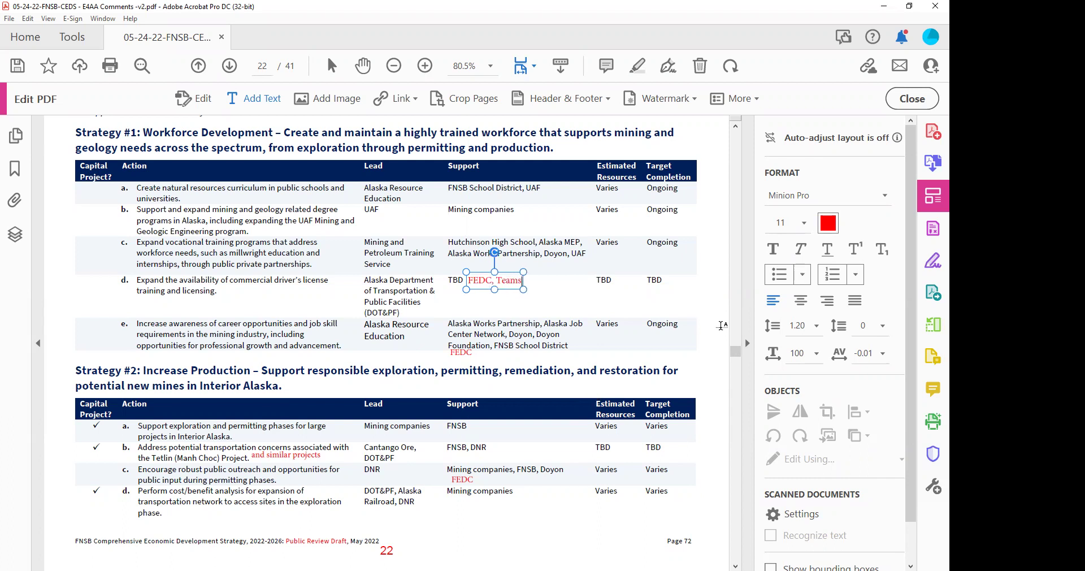
pyautogui.write('ters')
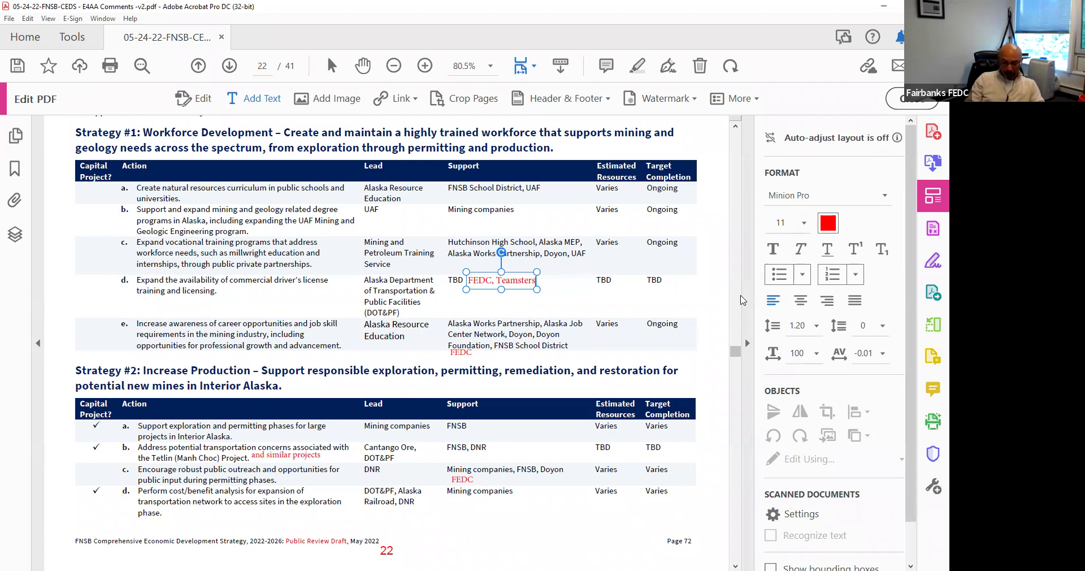
pyautogui.write('*')
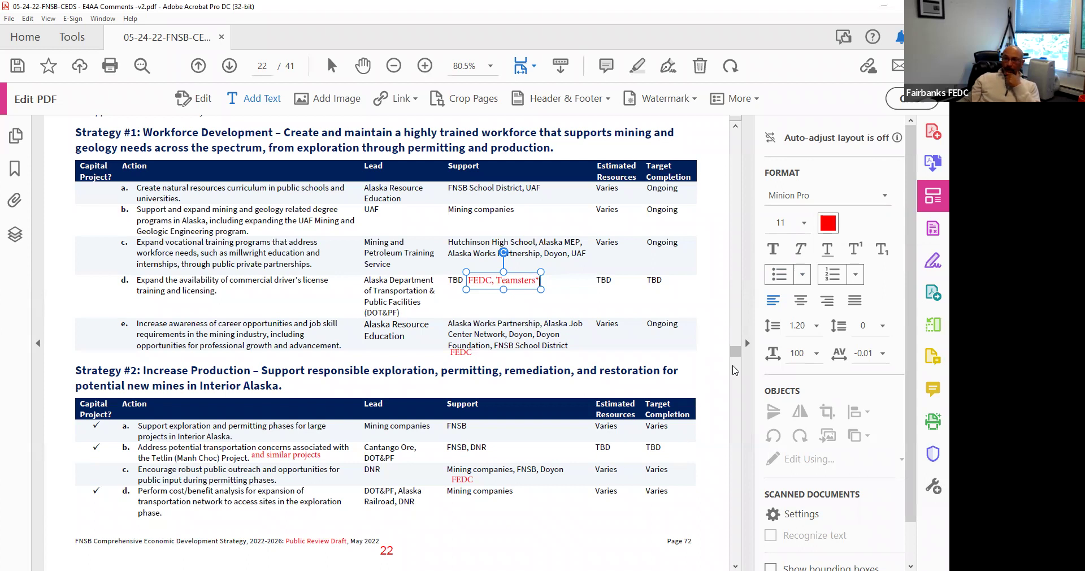
pyautogui.scroll(-3, 535, 334)
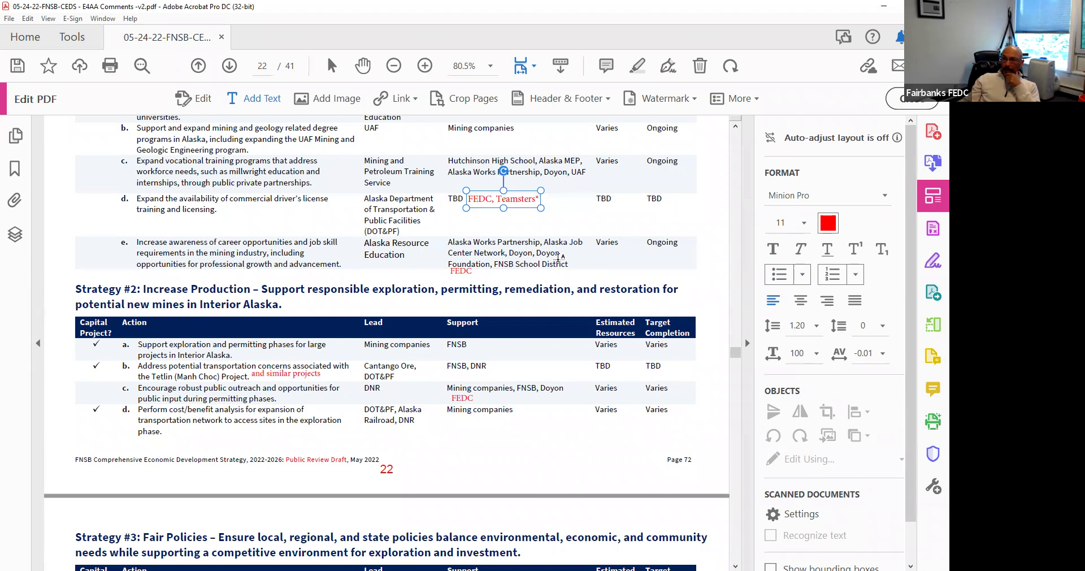
pyautogui.scroll(-2, 534, 291)
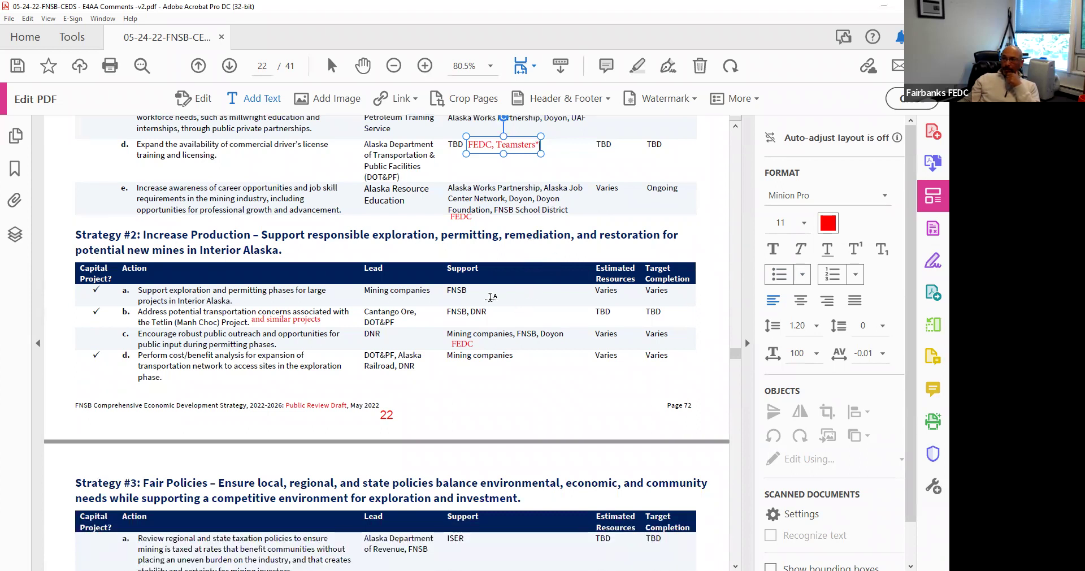
pyautogui.scroll(-2, 492, 297)
pyautogui.scroll(2, 529, 156)
pyautogui.scroll(-1, 440, 329)
pyautogui.scroll(-1, 440, 329)
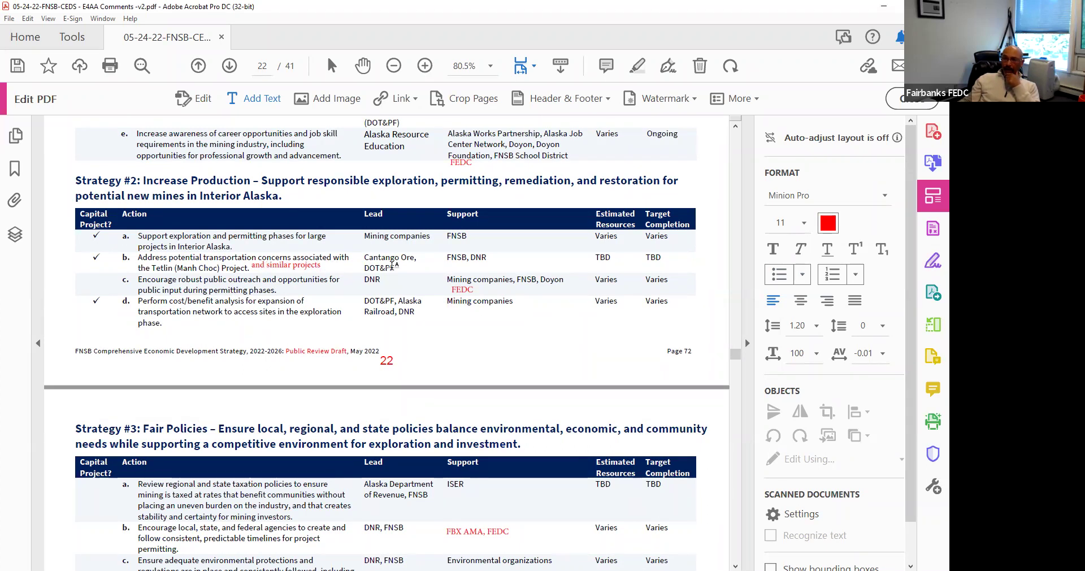
# Scroll through the Strategy #3 and #4 mining tables and select the red 'FBX AMA, FEDC' note.
pyautogui.scroll(-1, 342, 333)
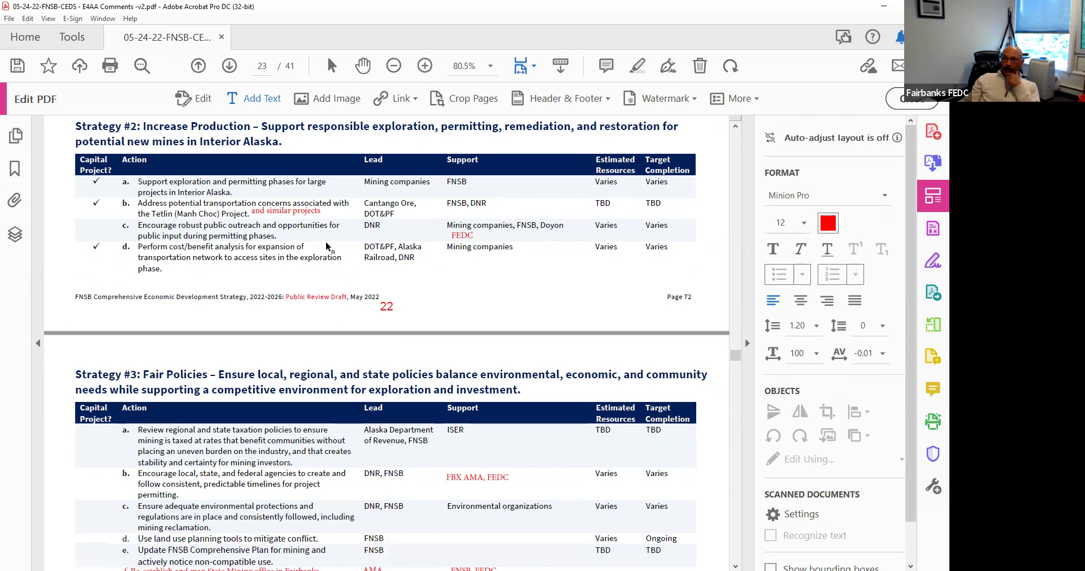
pyautogui.scroll(-1, 398, 278)
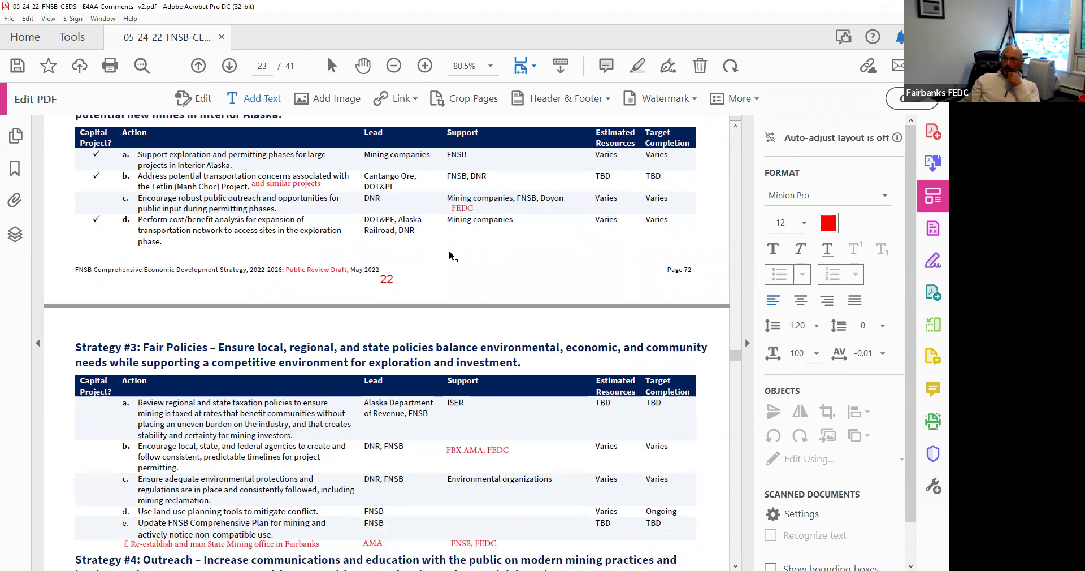
pyautogui.scroll(-1, 450, 249)
pyautogui.scroll(-1, 450, 250)
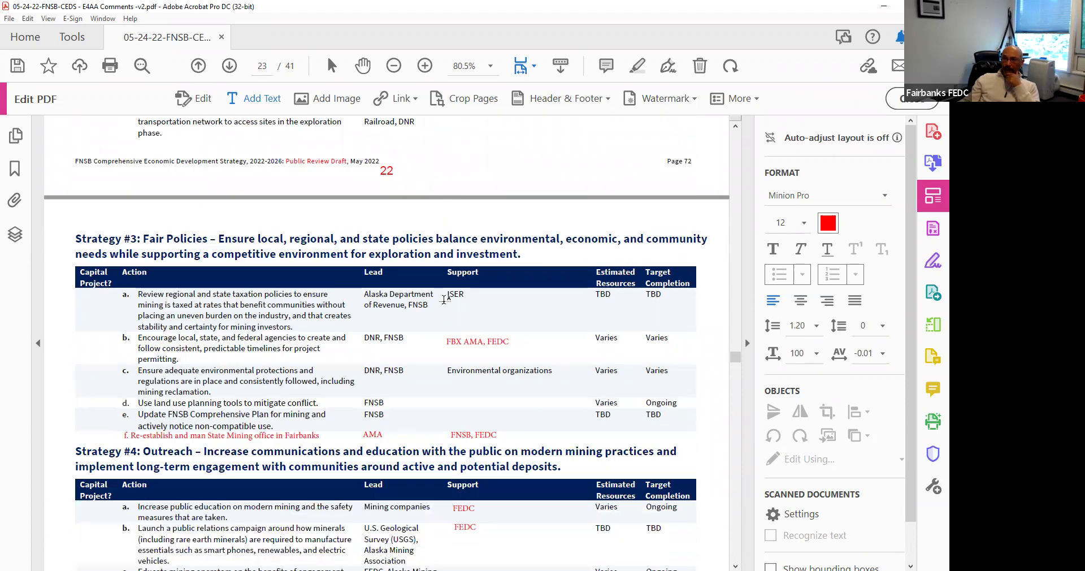
pyautogui.click(459, 340)
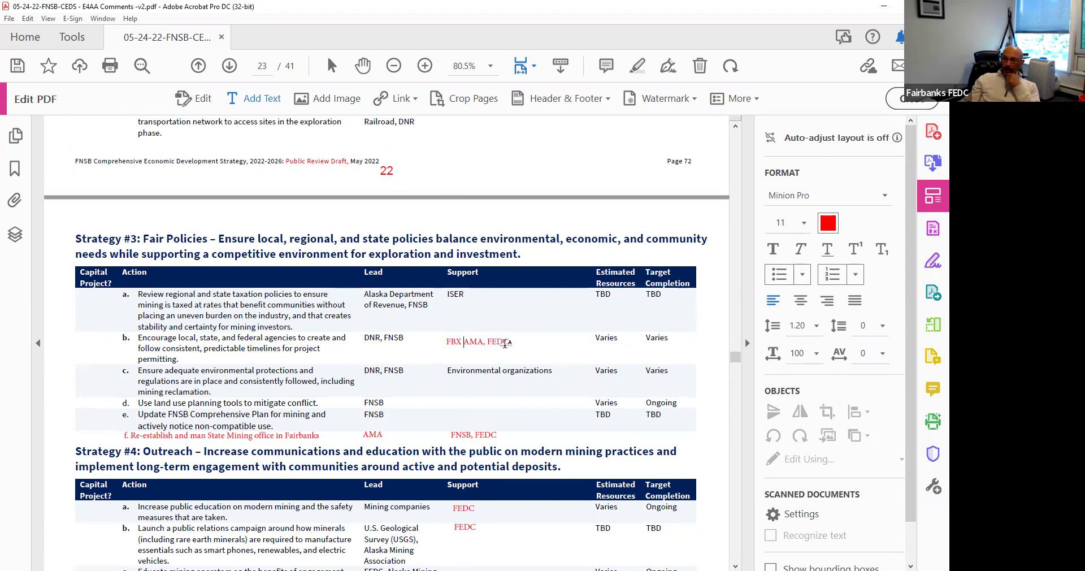
# Scroll down to page 24, the Research & Innovation Summary SWOT grid.
pyautogui.scroll(-1, 382, 363)
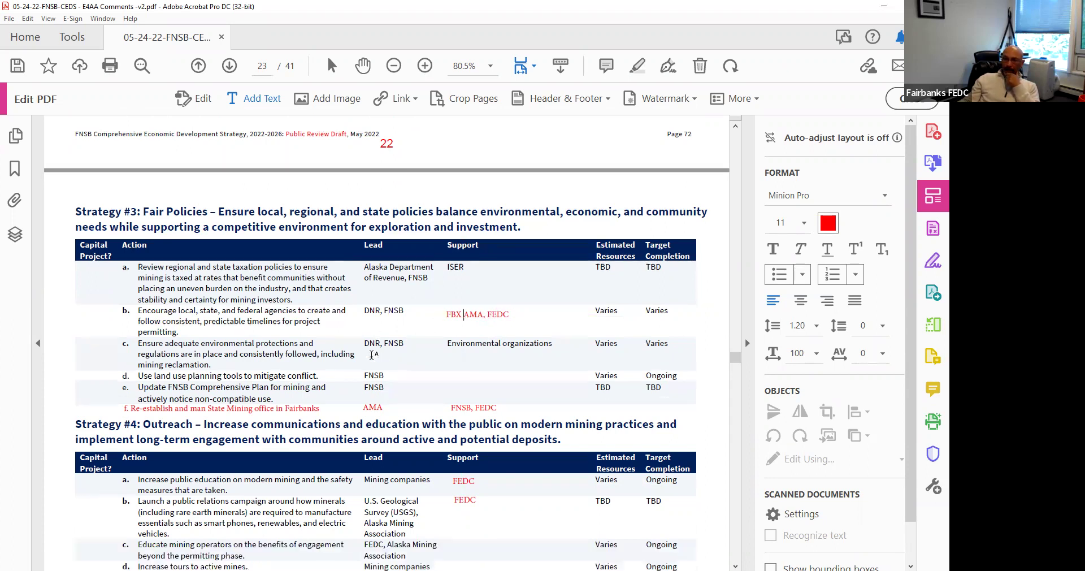
pyautogui.scroll(-1, 367, 351)
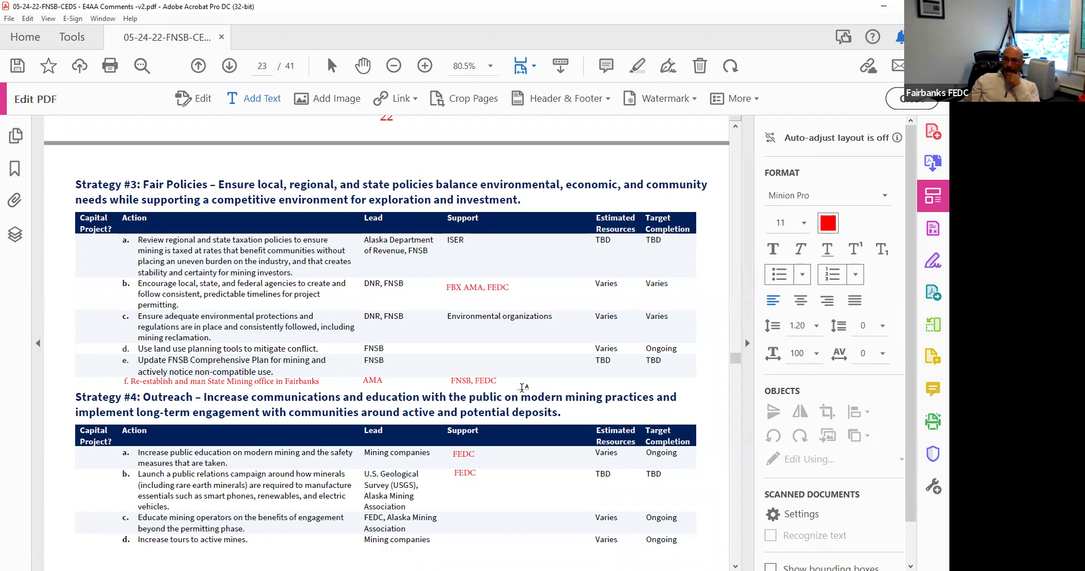
pyautogui.scroll(-1, 522, 387)
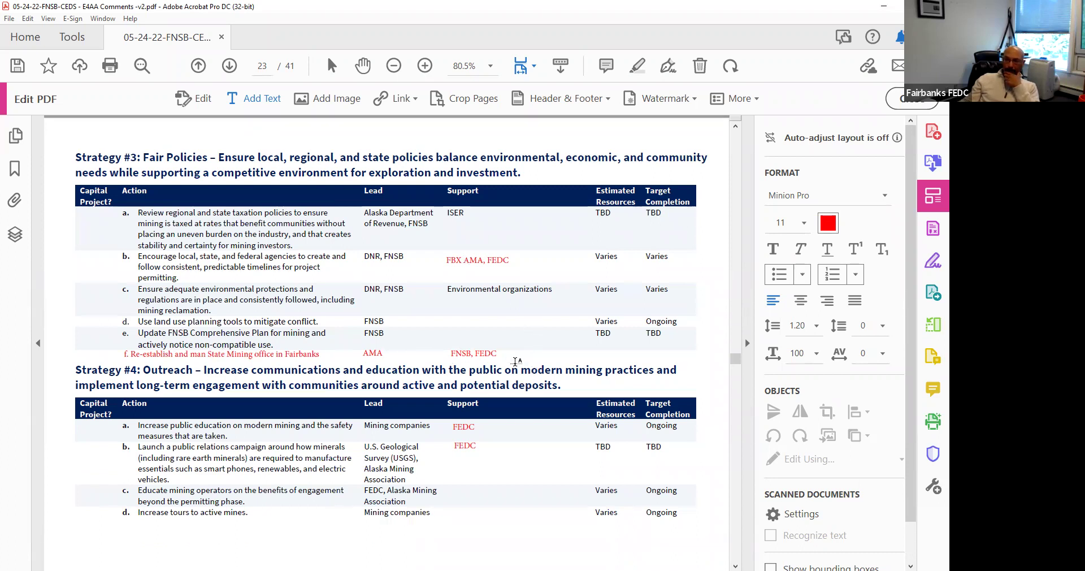
pyautogui.scroll(-3, 485, 368)
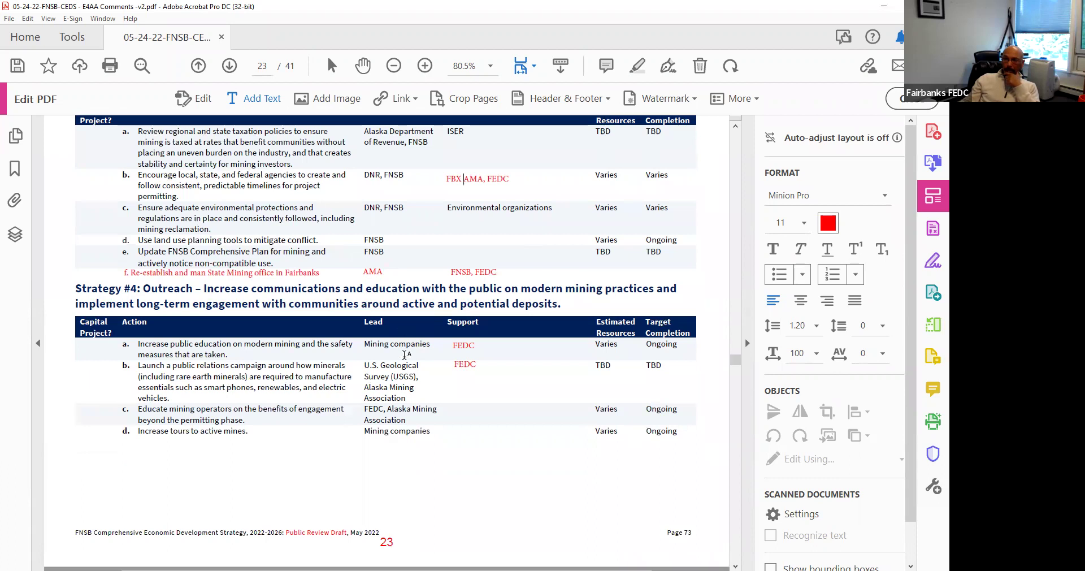
pyautogui.scroll(-2, 384, 393)
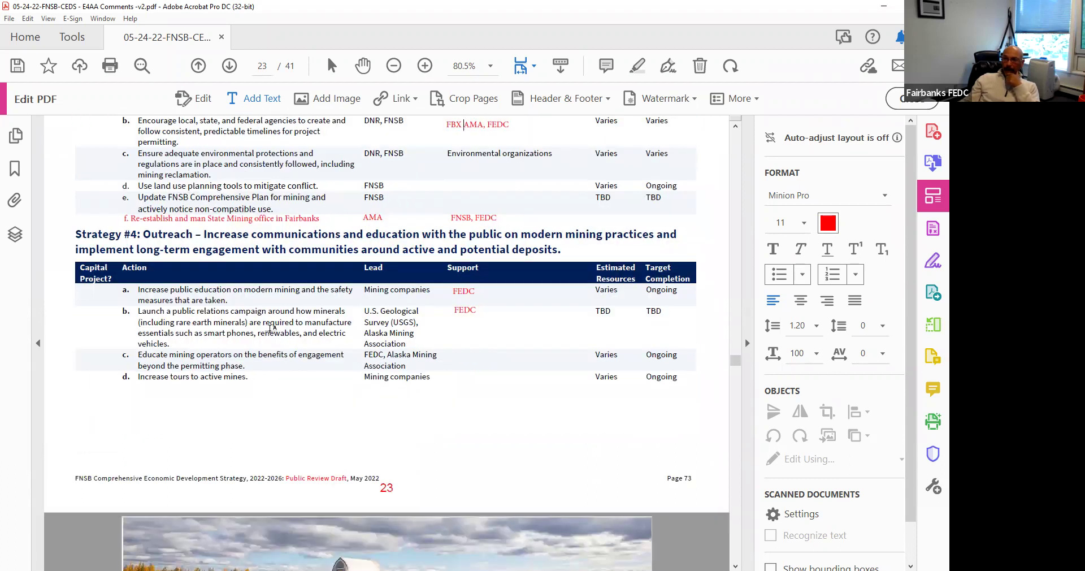
pyautogui.scroll(-14, 250, 324)
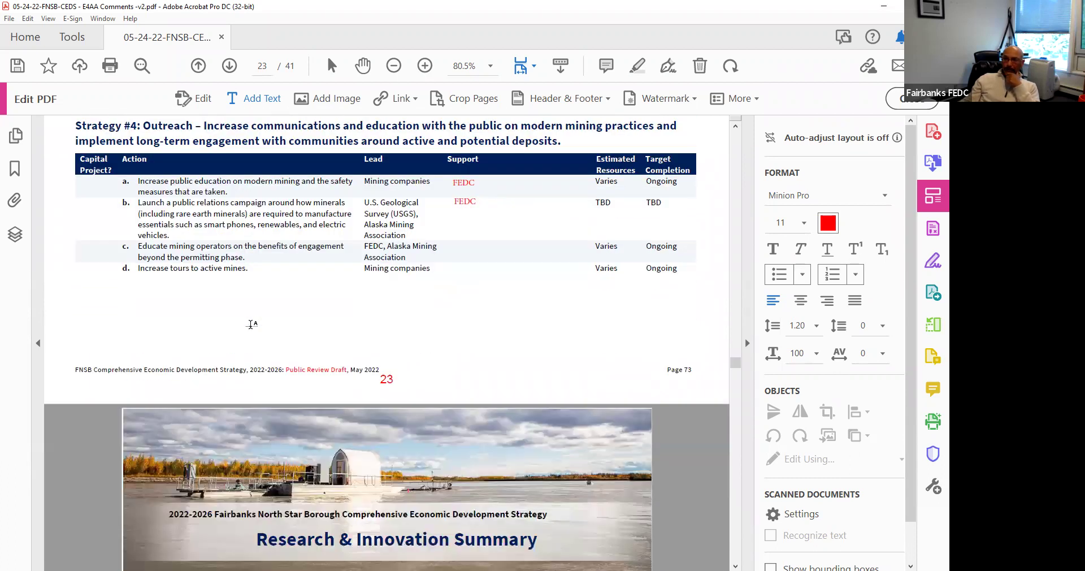
pyautogui.scroll(-2, 252, 324)
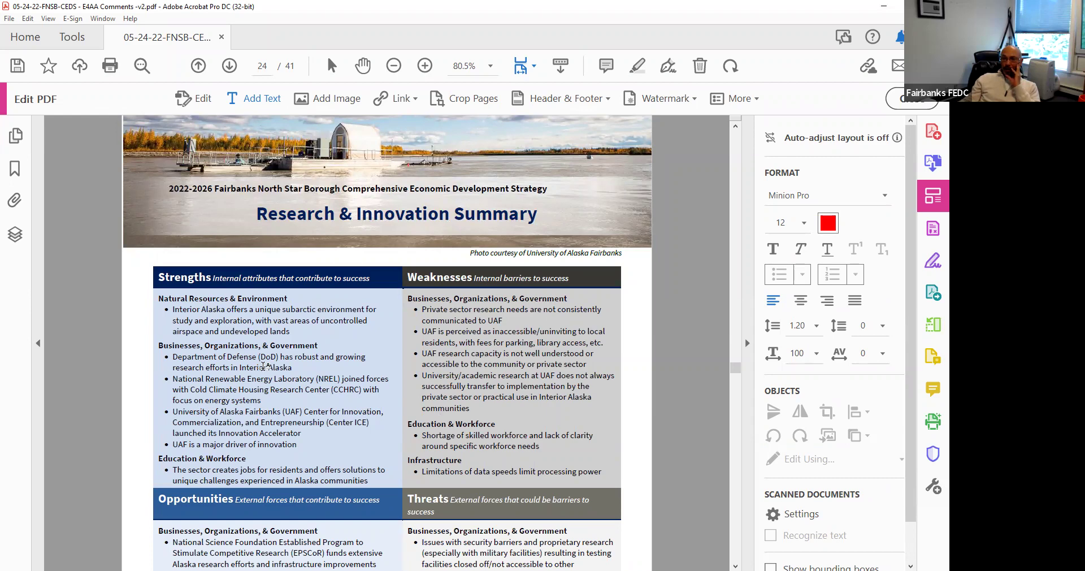
# Scroll past pages 24–27 to page 28, where Strategy #1 item b shows red 'FEDC'.
pyautogui.scroll(-8, 263, 367)
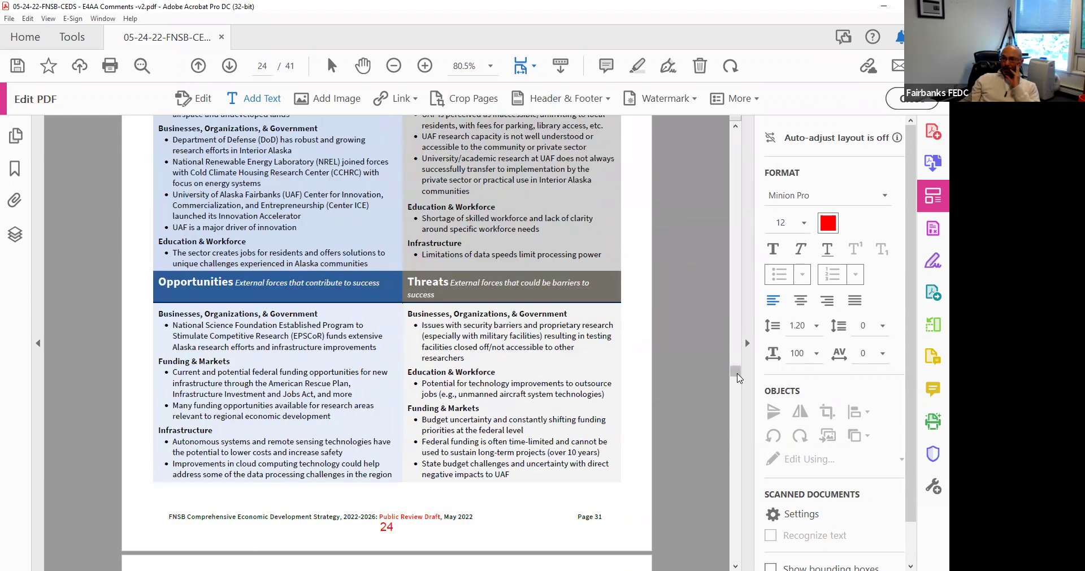
pyautogui.moveTo(735, 371); pyautogui.dragTo(731, 398)
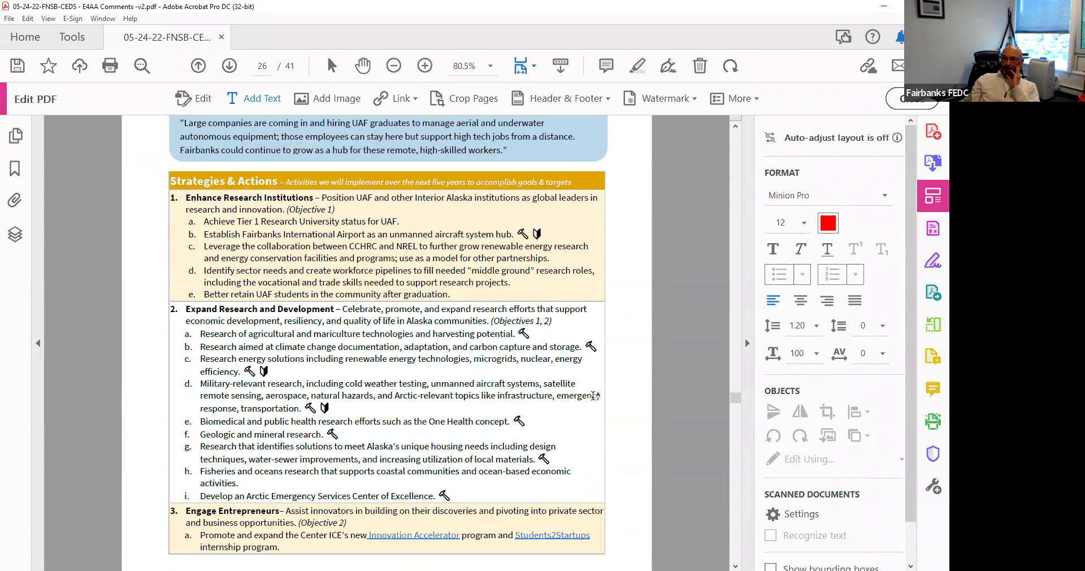
pyautogui.scroll(10, 595, 395)
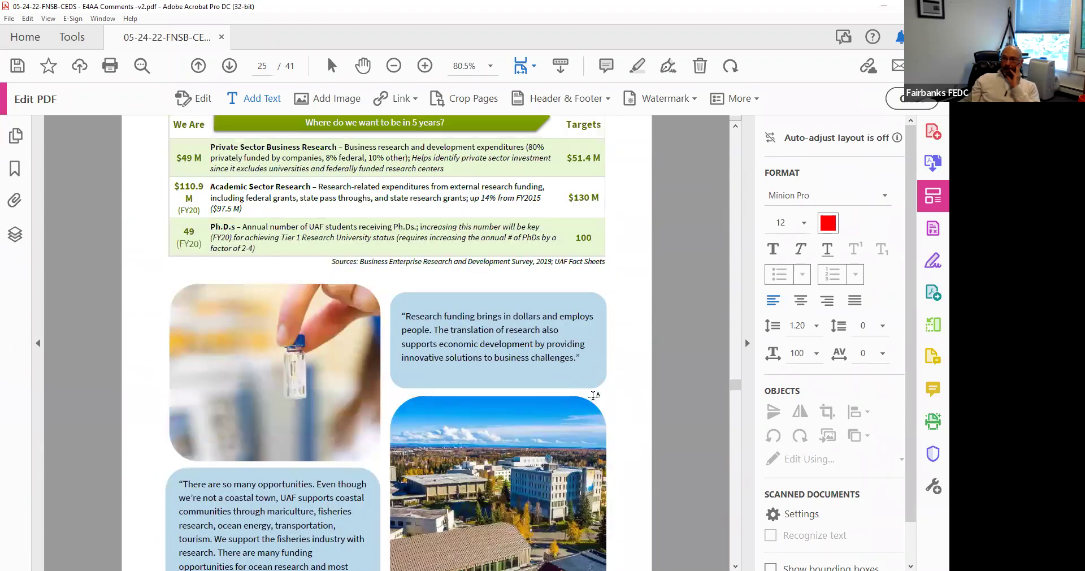
pyautogui.scroll(-10, 594, 395)
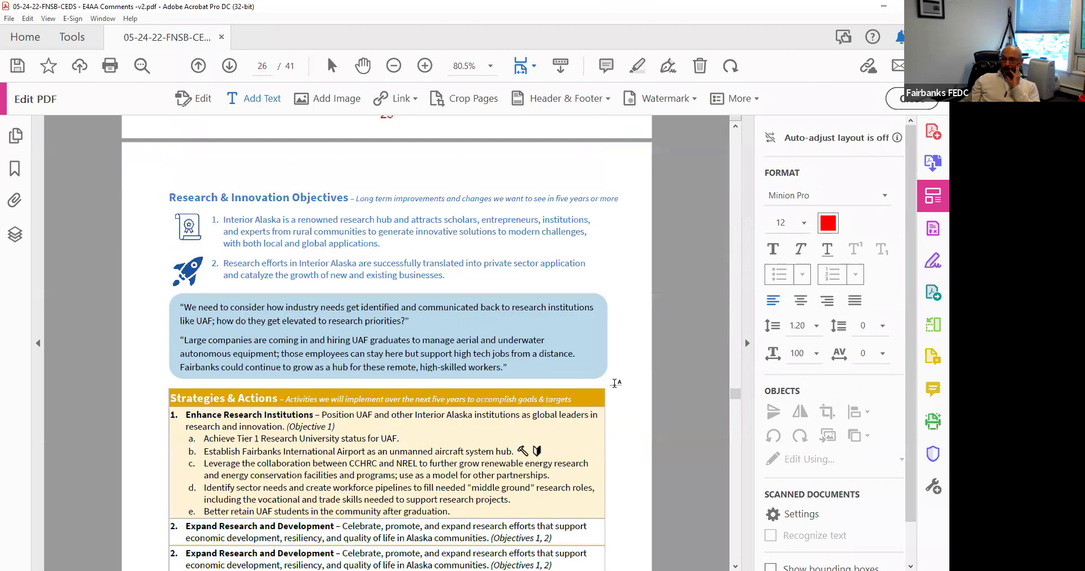
pyautogui.scroll(-3, 615, 383)
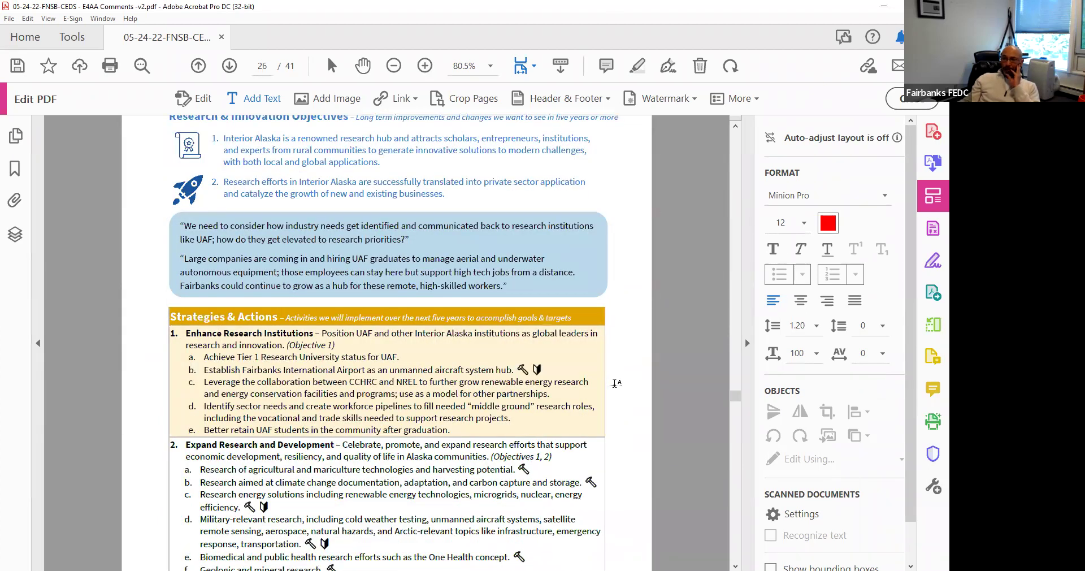
pyautogui.scroll(4, 615, 383)
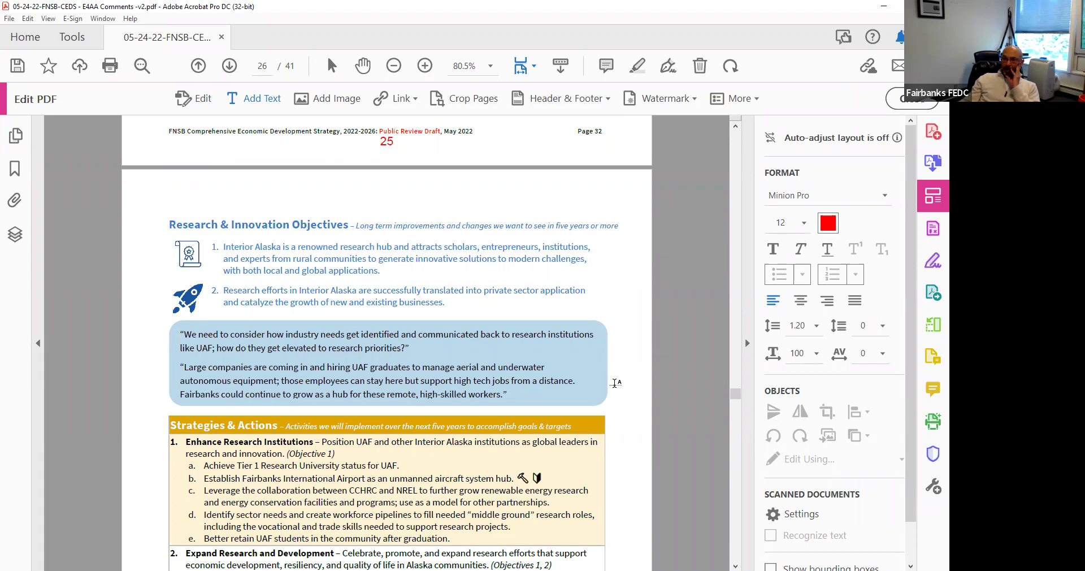
pyautogui.scroll(-3, 615, 383)
pyautogui.scroll(-6, 615, 383)
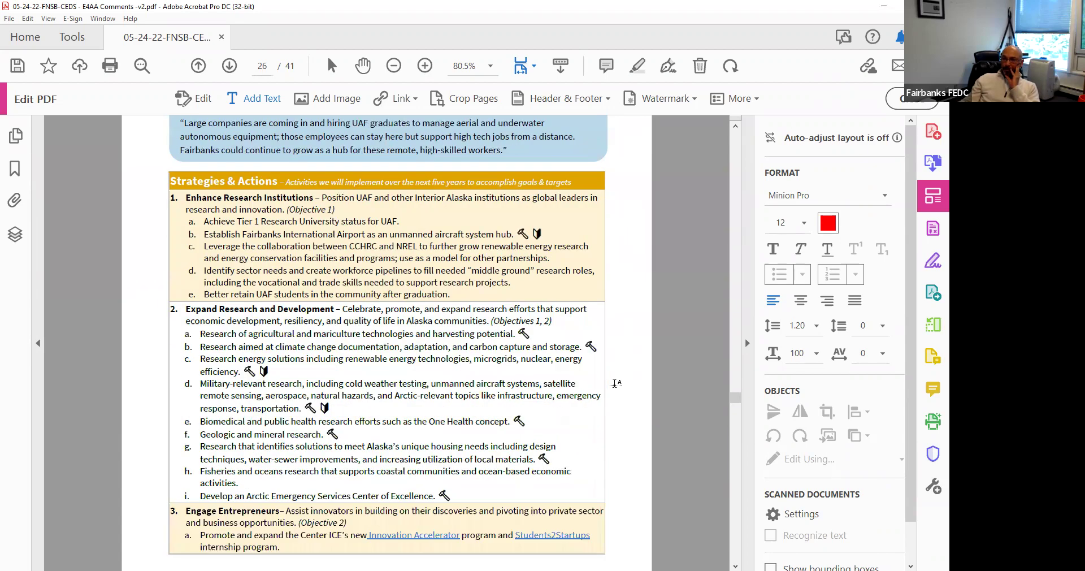
pyautogui.scroll(-16, 615, 382)
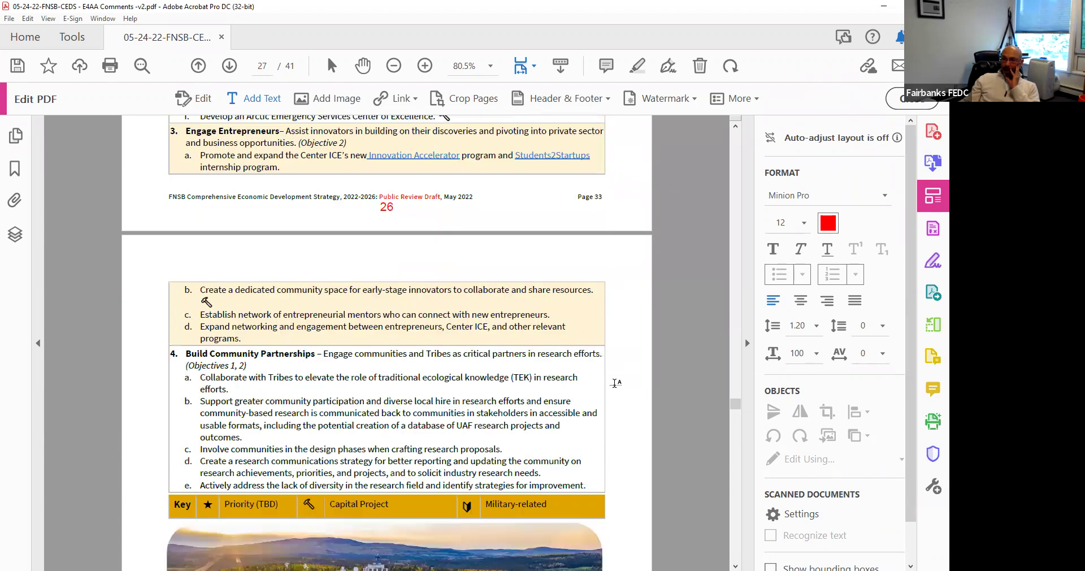
pyautogui.scroll(-20, 615, 382)
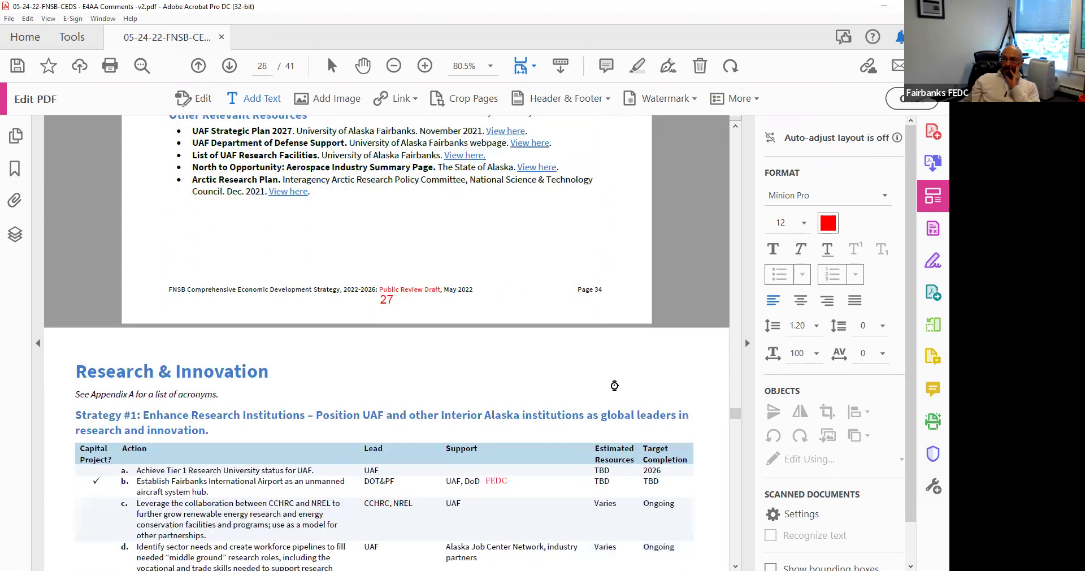
# Scroll through the Strategy #2 research actions to page 29's Strategy #3 Support Entrepreneurs table.
pyautogui.scroll(-4, 615, 387)
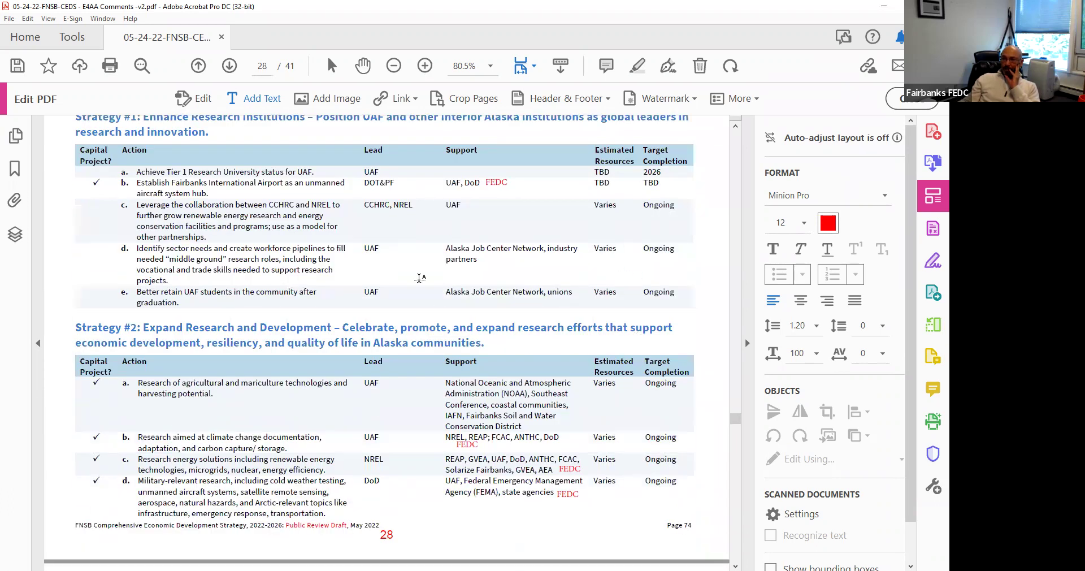
pyautogui.scroll(2, 524, 276)
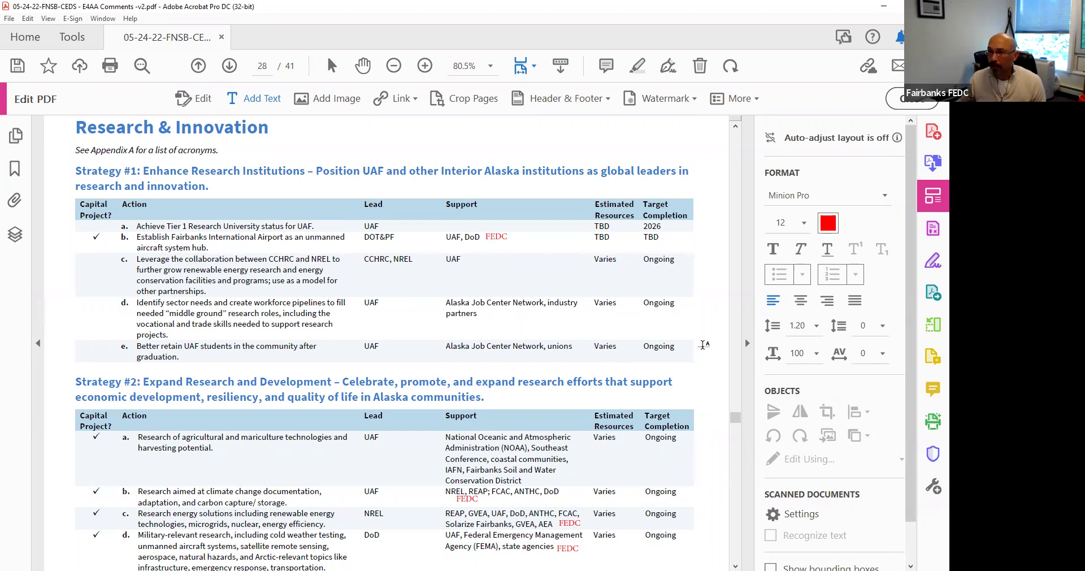
pyautogui.scroll(-2, 694, 376)
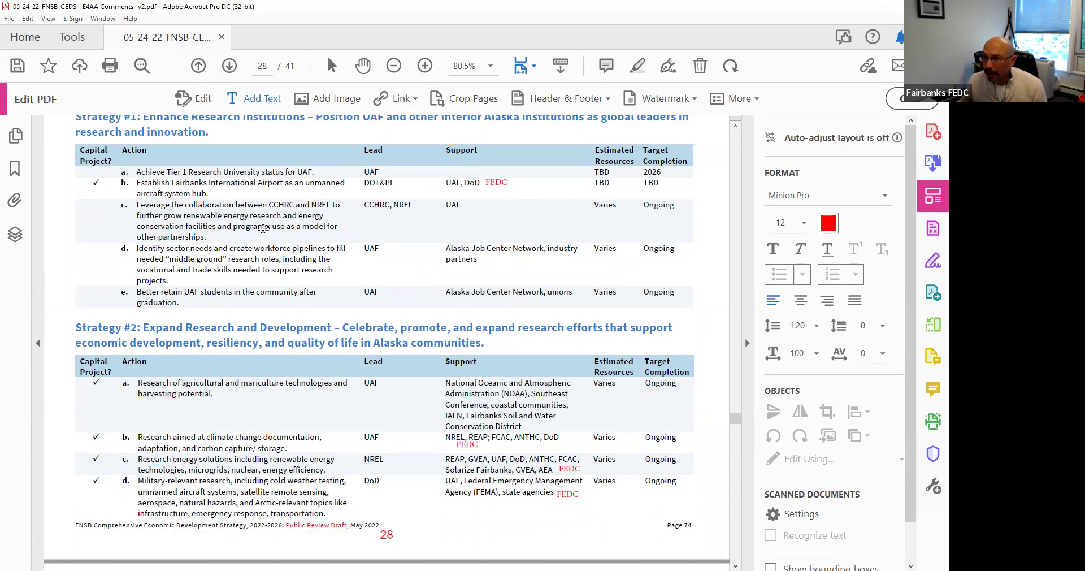
pyautogui.scroll(-4, 228, 311)
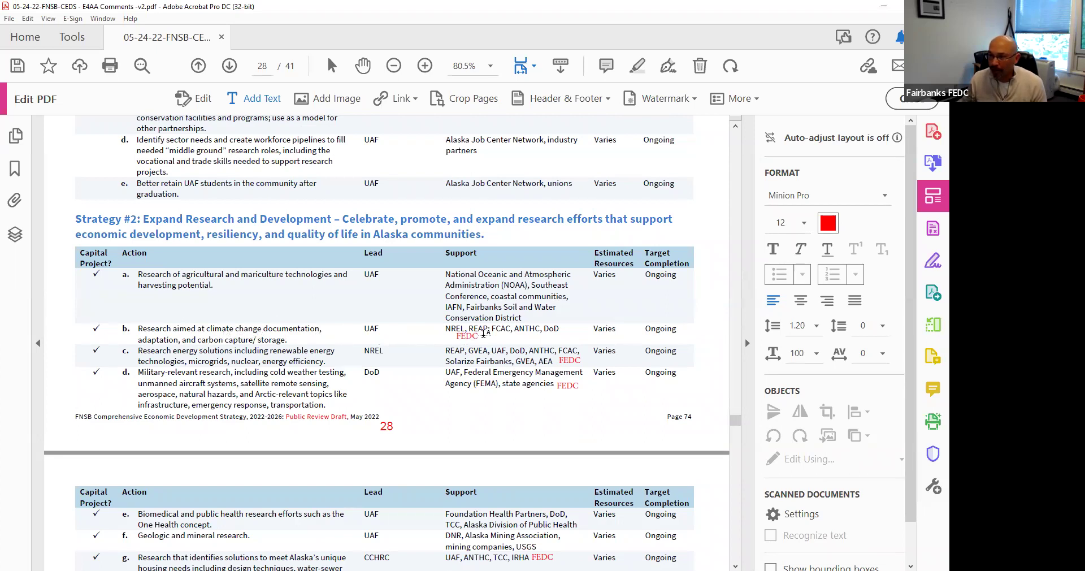
pyautogui.scroll(-1, 265, 334)
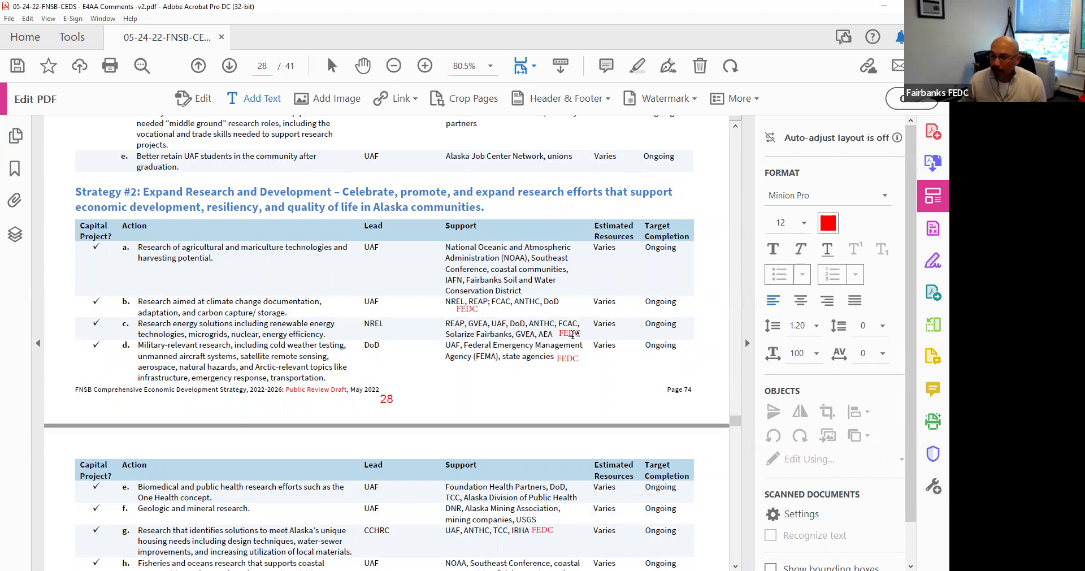
pyautogui.scroll(-1, 285, 348)
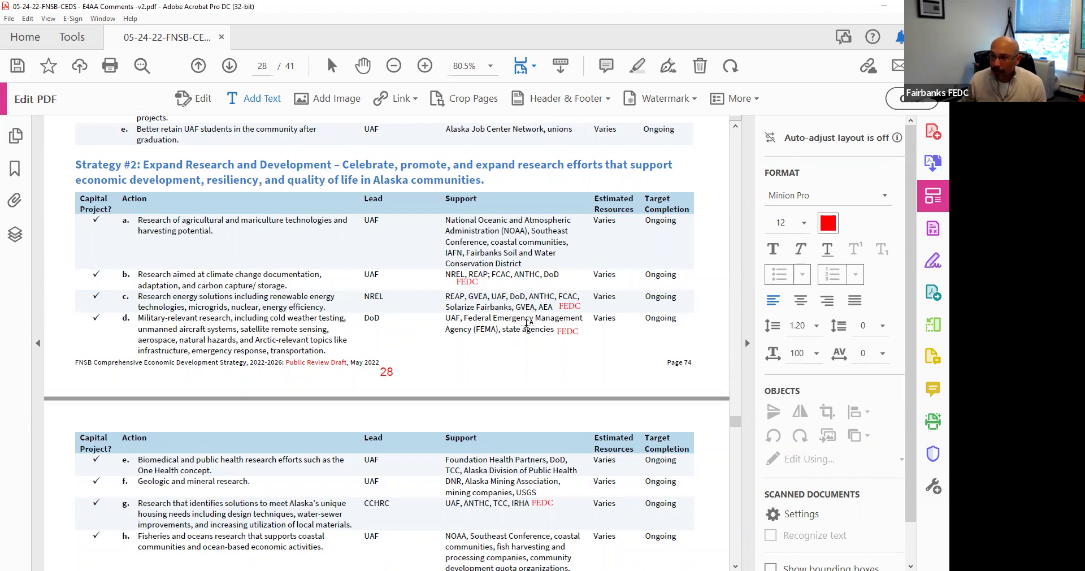
pyautogui.scroll(-3, 437, 328)
# Scroll through pages 29–30, reviewing the Strategy #3 and #4 research tables.
pyautogui.scroll(-1, 437, 329)
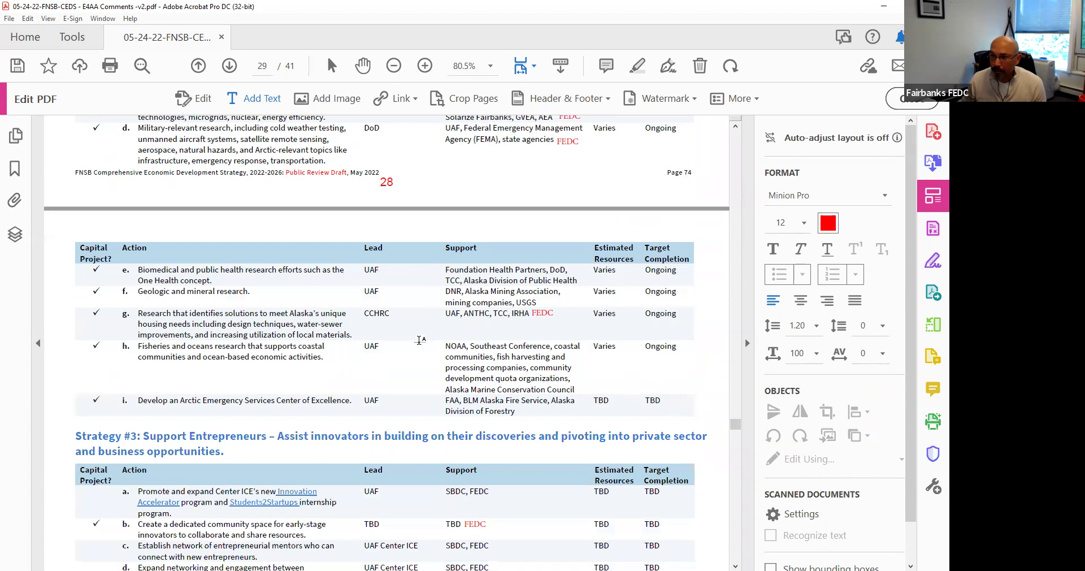
pyautogui.scroll(-1, 240, 348)
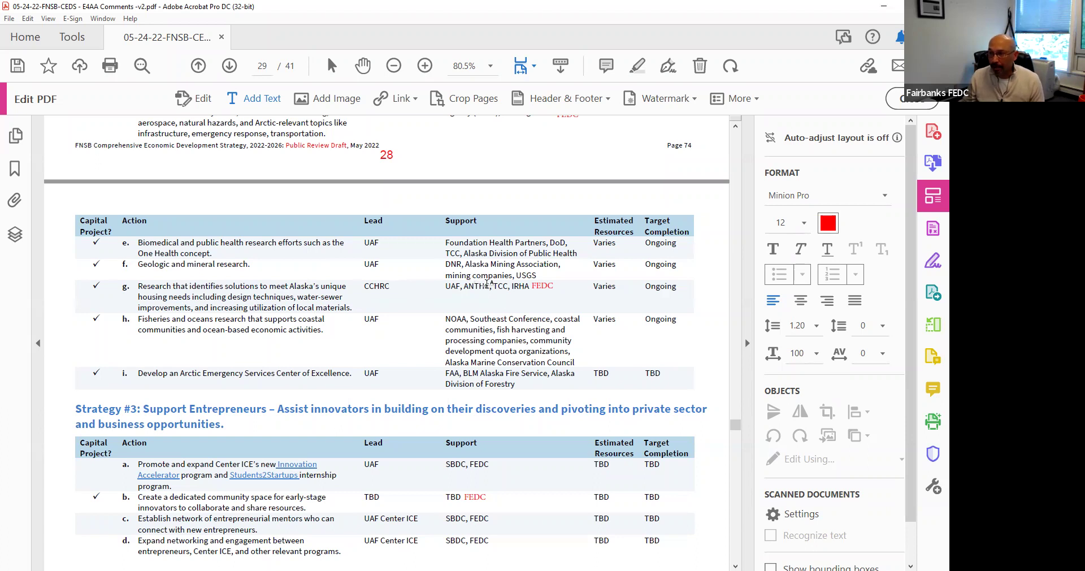
pyautogui.scroll(-2, 417, 319)
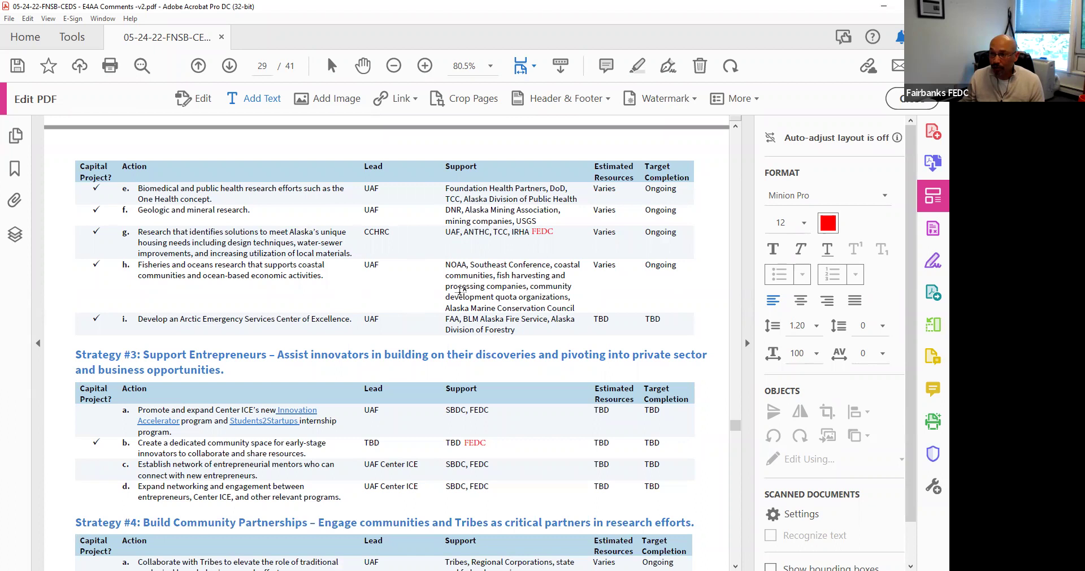
pyautogui.scroll(-1, 461, 290)
pyautogui.scroll(-3, 327, 247)
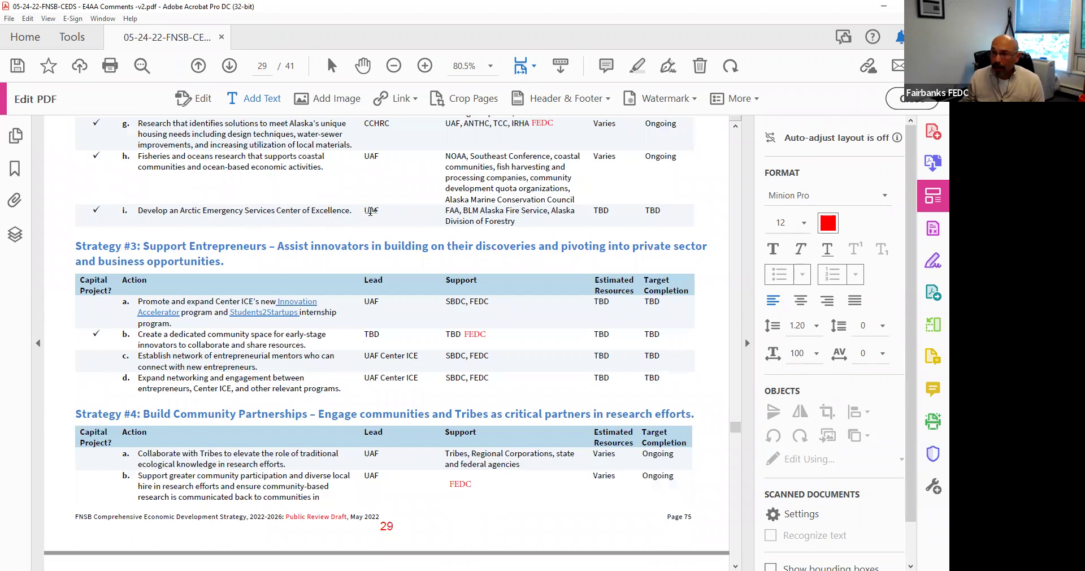
pyautogui.scroll(-1, 372, 211)
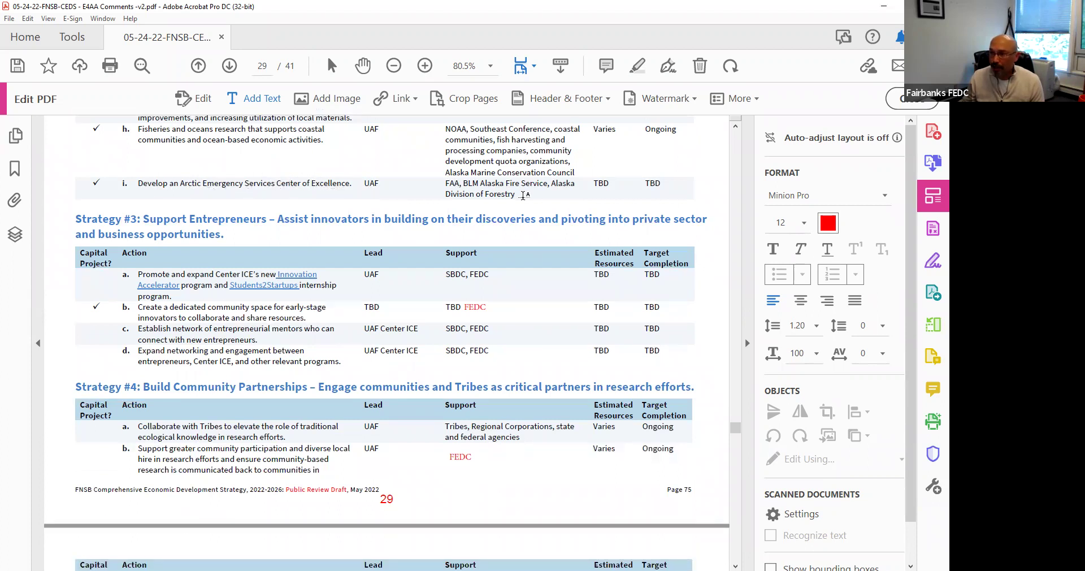
pyautogui.scroll(-1, 548, 196)
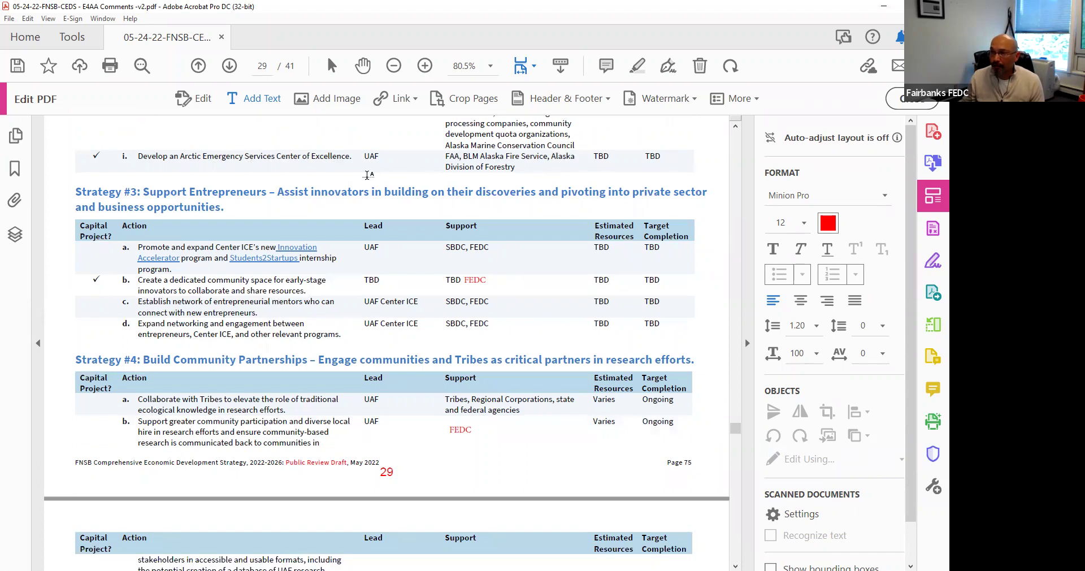
pyautogui.scroll(-3, 341, 199)
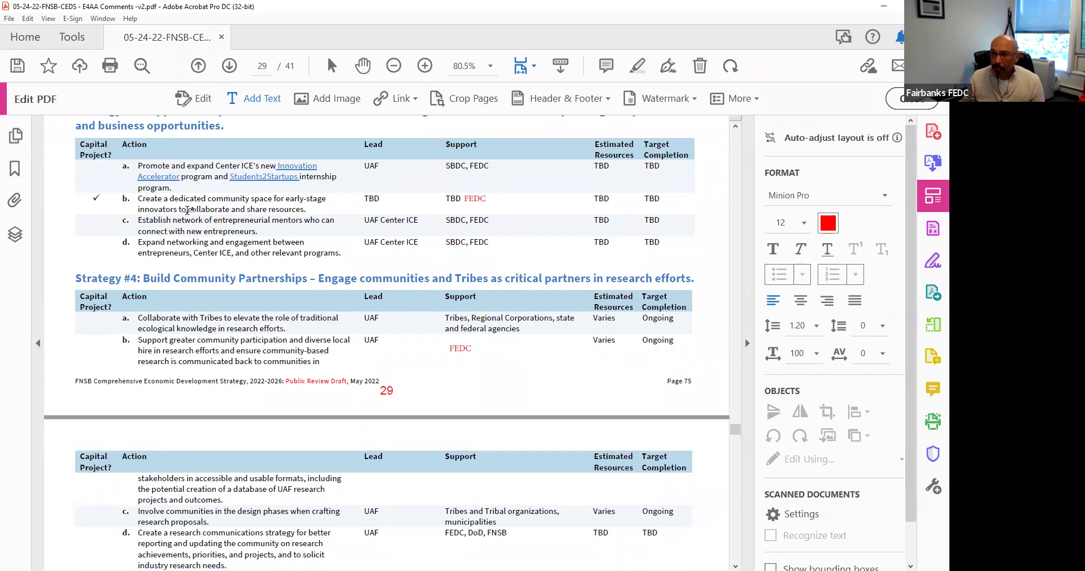
pyautogui.scroll(-1, 345, 200)
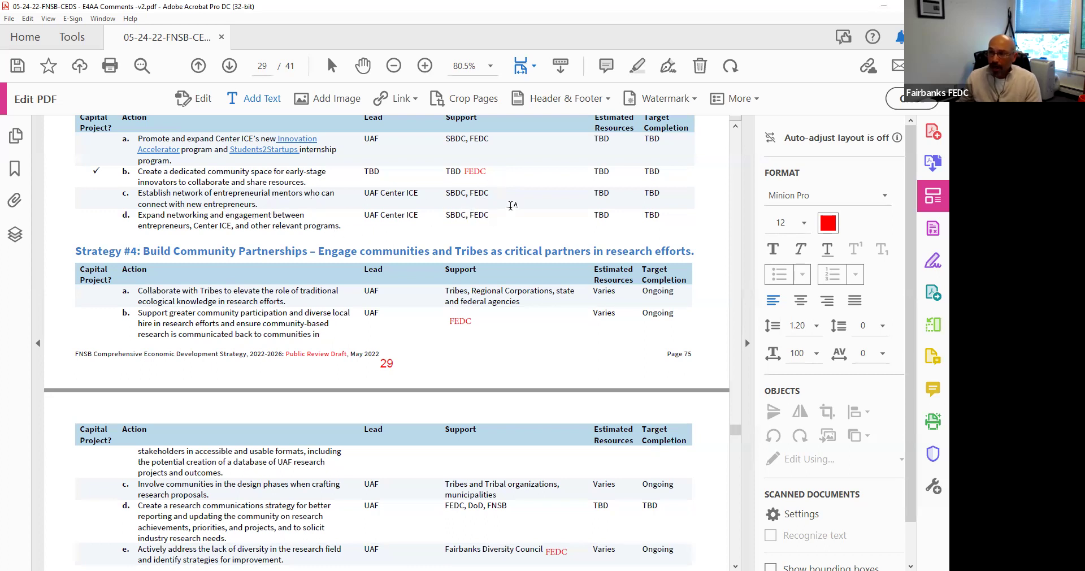
pyautogui.scroll(-1, 413, 233)
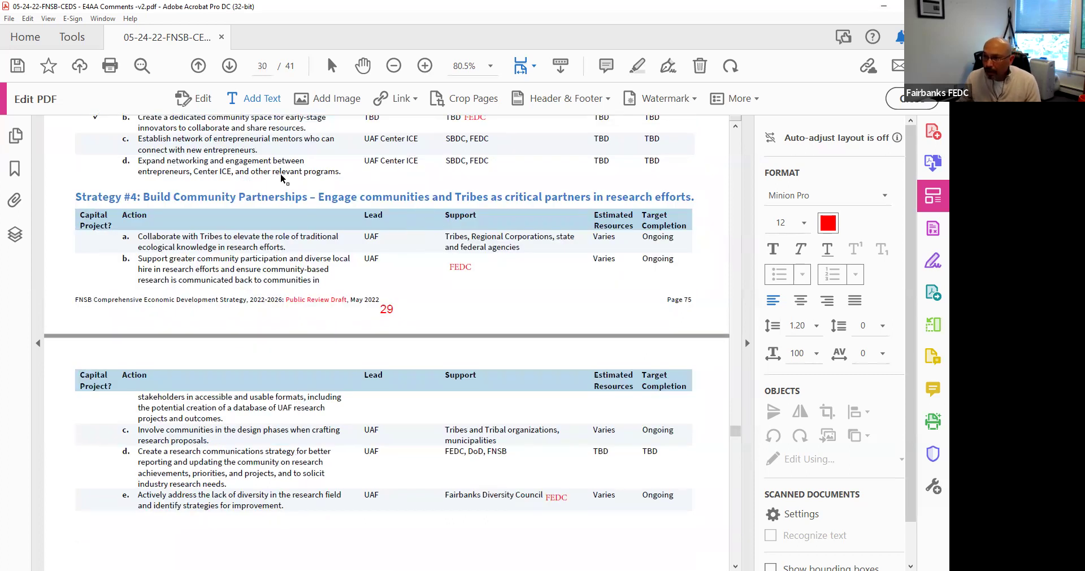
pyautogui.scroll(-1, 299, 237)
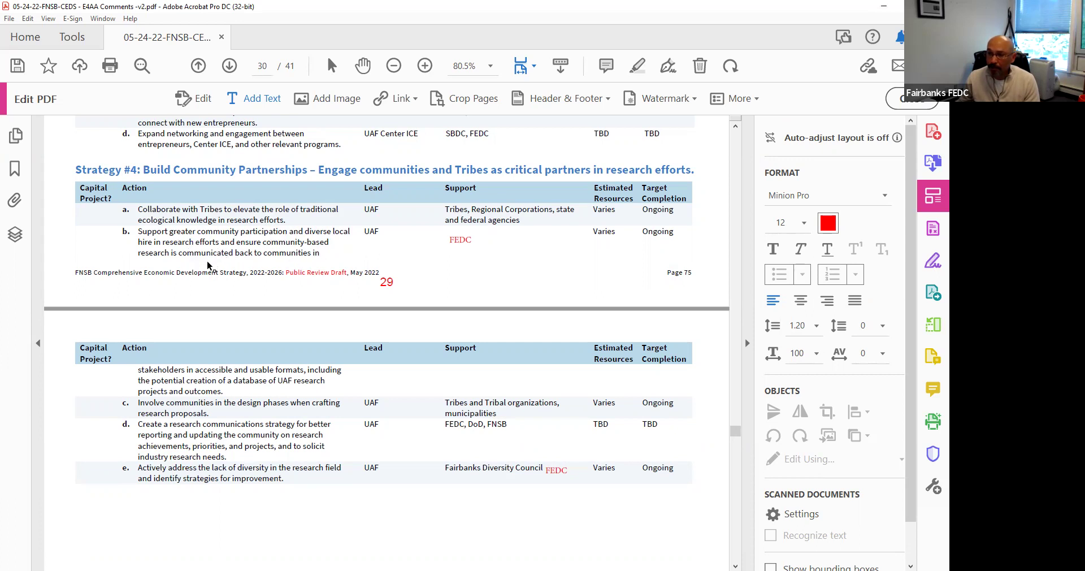
pyautogui.scroll(-1, 396, 239)
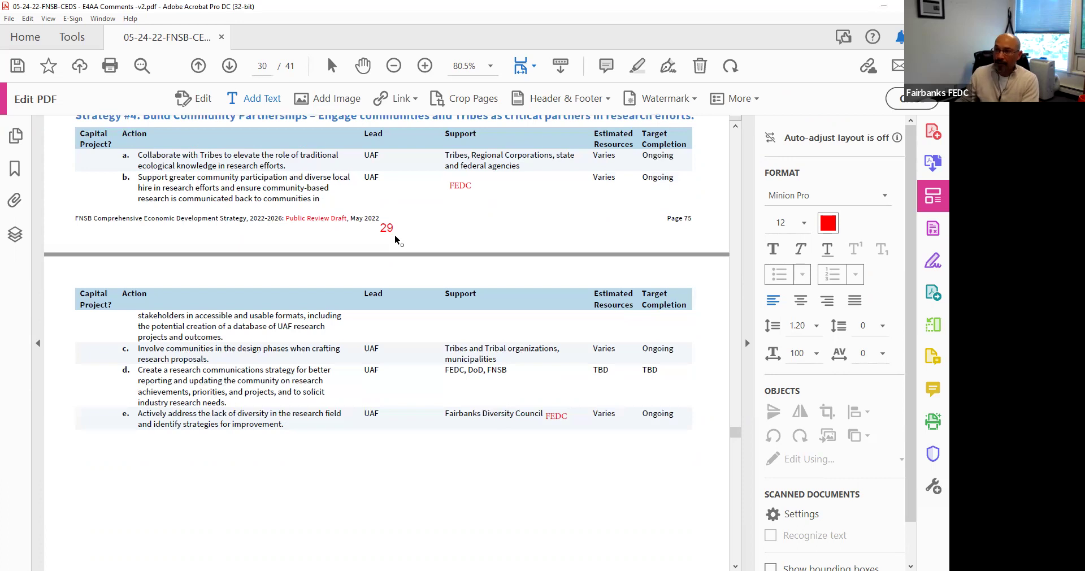
pyautogui.scroll(-1, 396, 239)
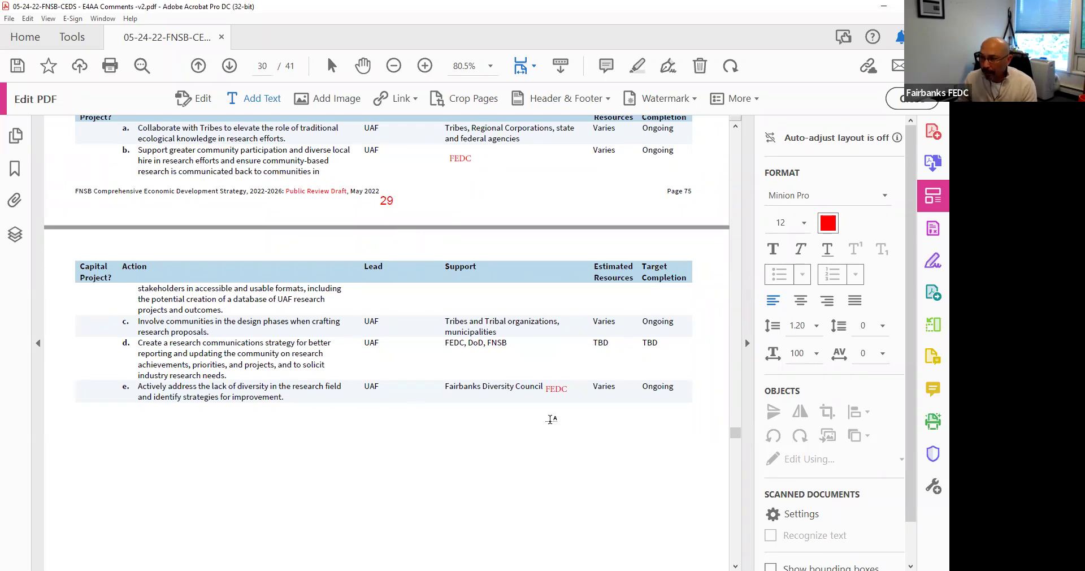
# Continue down to page 31, the Education & Workforce Development Summary.
pyautogui.scroll(3, 558, 416)
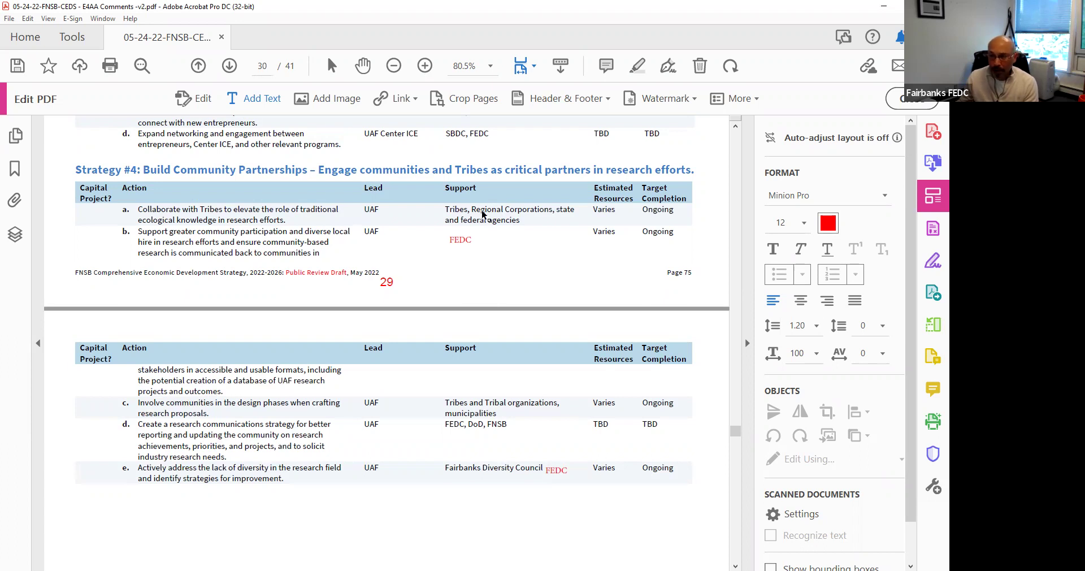
pyautogui.scroll(-3, 484, 214)
pyautogui.scroll(-2, 483, 213)
pyautogui.scroll(-1, 483, 210)
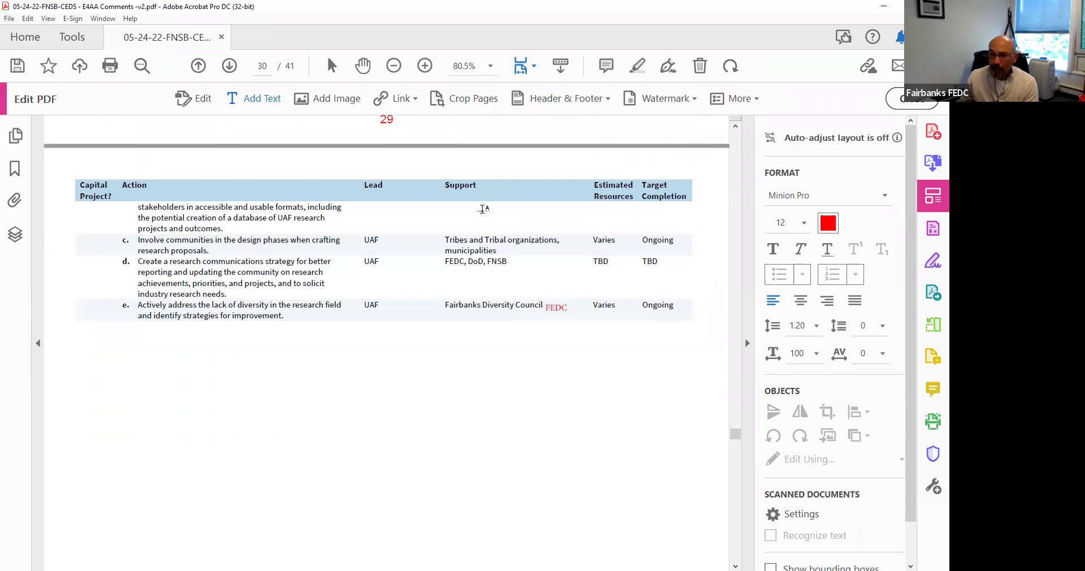
pyautogui.scroll(-2, 438, 169)
pyautogui.scroll(-5, 439, 169)
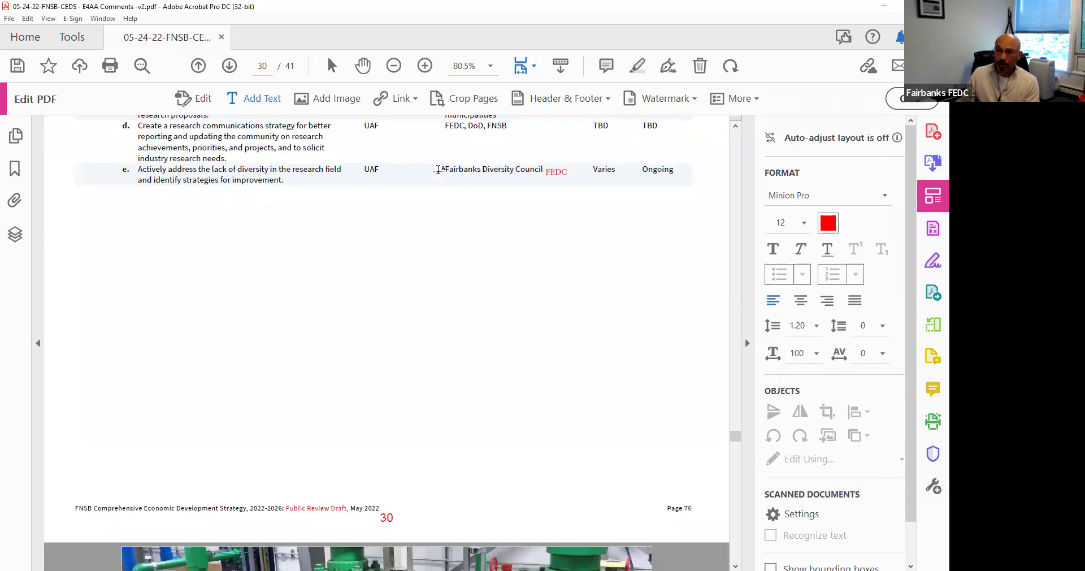
pyautogui.scroll(-10, 438, 169)
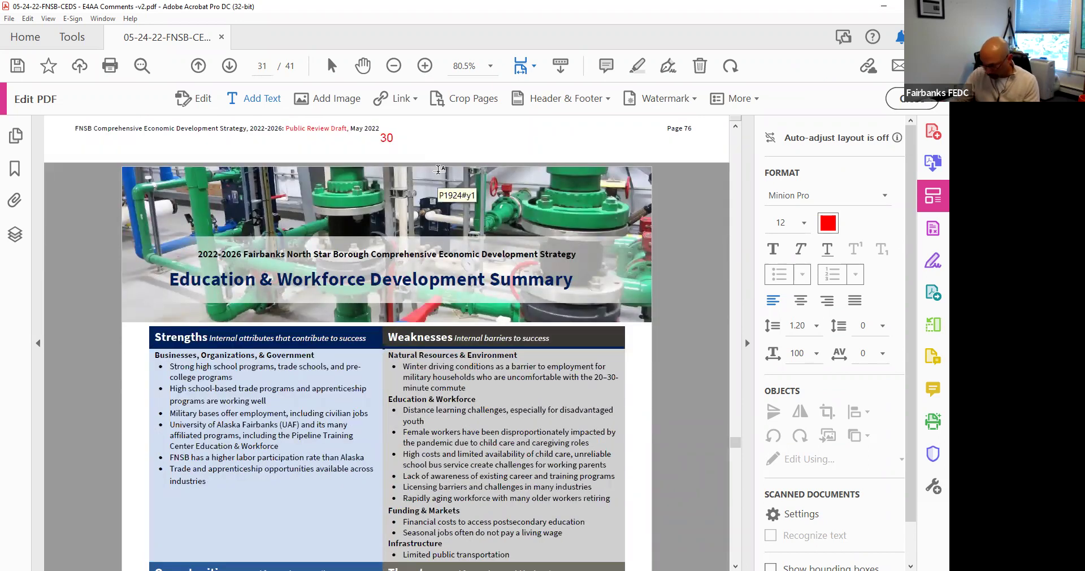
# Scroll from page 31 through page 32 to page 33's Strategies & Actions with the red 'O&G,' insertion.
pyautogui.scroll(-14, 493, 349)
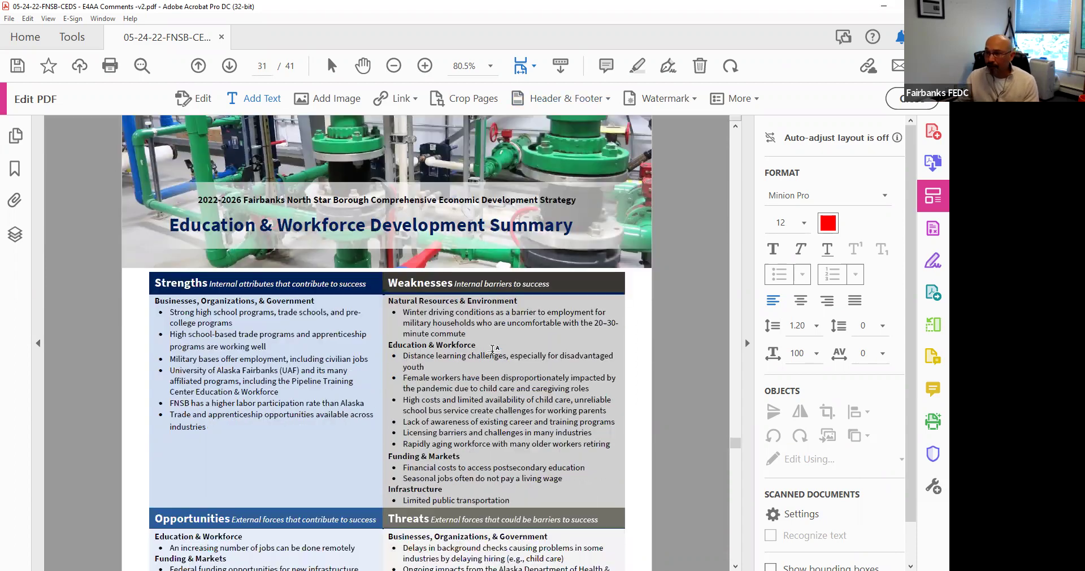
pyautogui.scroll(-20, 493, 348)
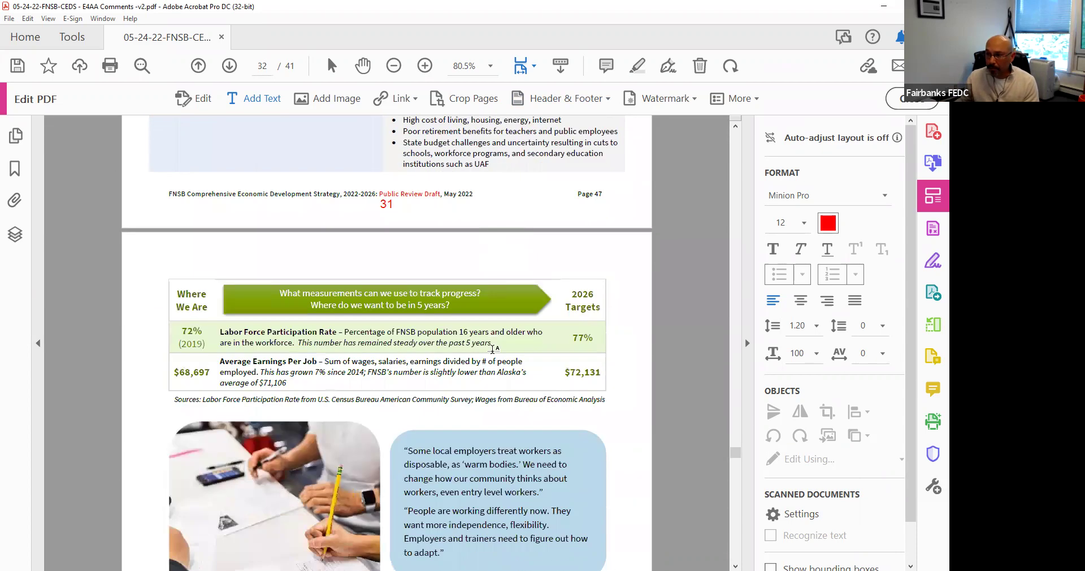
pyautogui.scroll(-14, 493, 348)
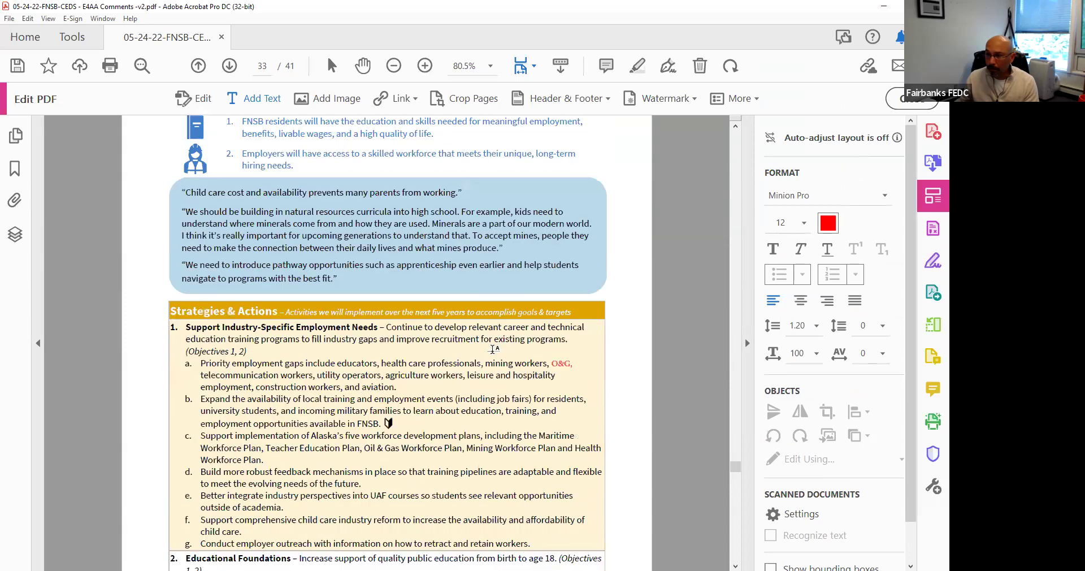
pyautogui.scroll(-2, 630, 347)
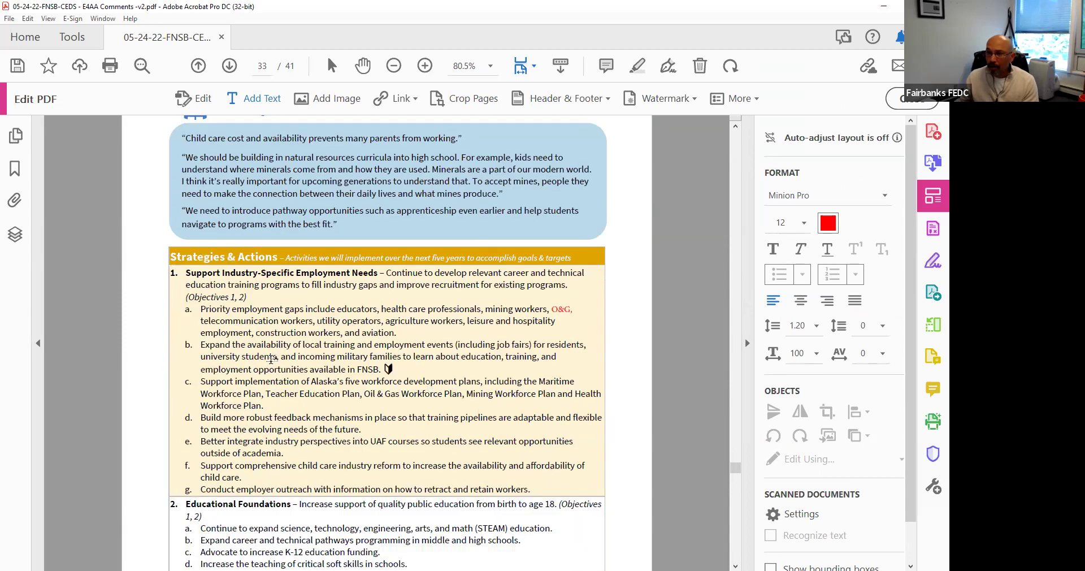
pyautogui.scroll(-2, 227, 298)
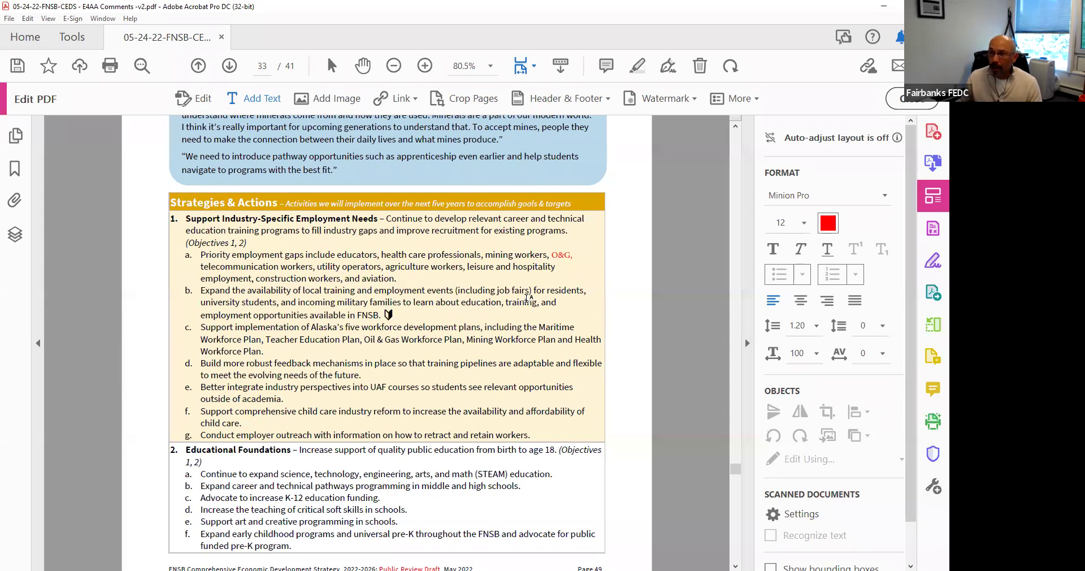
pyautogui.scroll(-2, 590, 264)
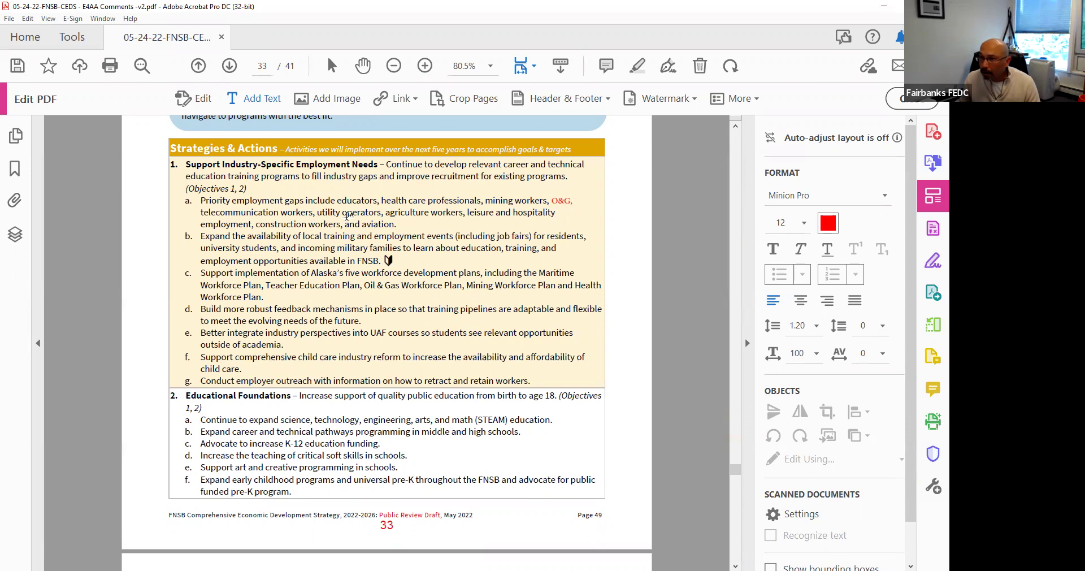
pyautogui.scroll(-2, 348, 216)
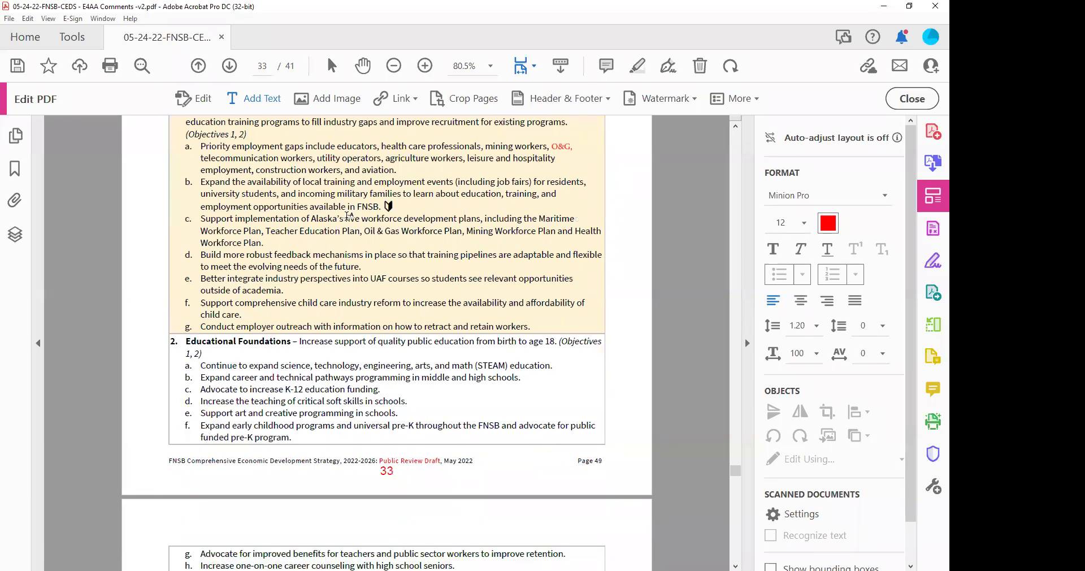
pyautogui.scroll(3, 348, 216)
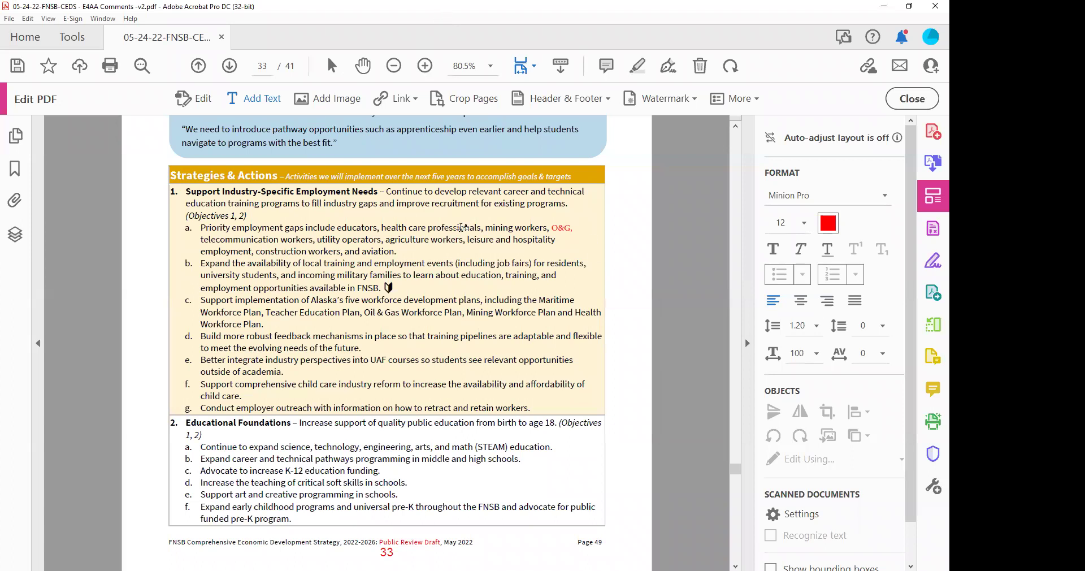
pyautogui.scroll(1, 453, 239)
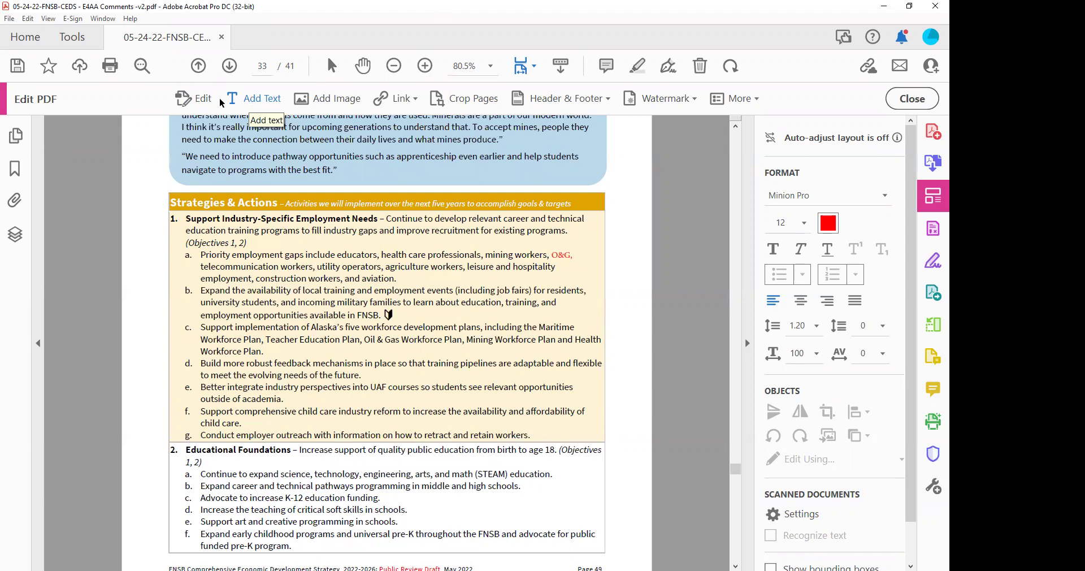
# Turn on Edit PDF and retype the red note after 'mining workers,' as 'O&G'.
pyautogui.click(197, 99)
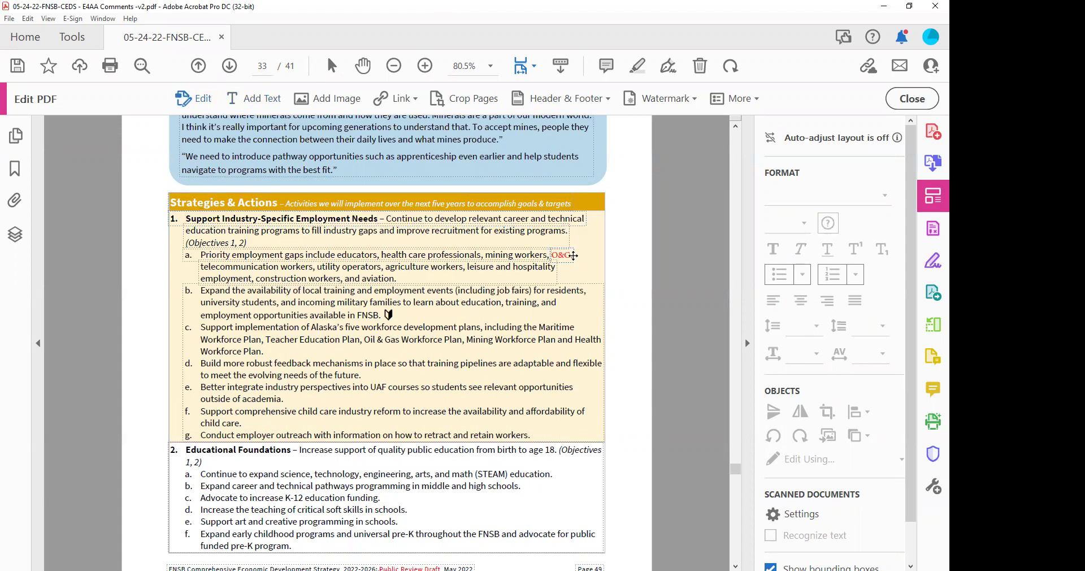
pyautogui.click(571, 253)
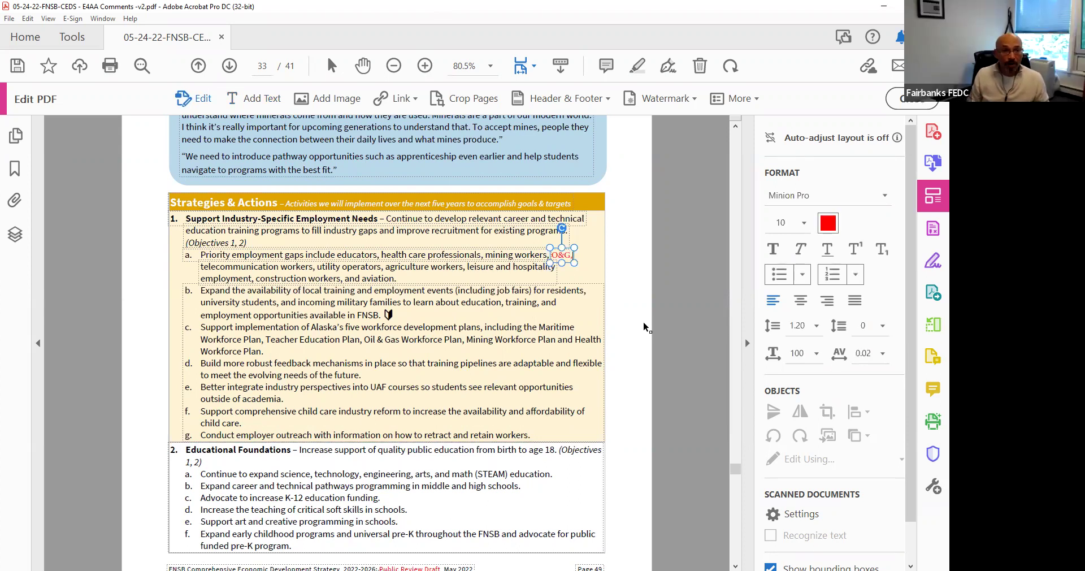
pyautogui.press('Delete')
pyautogui.write('energy')
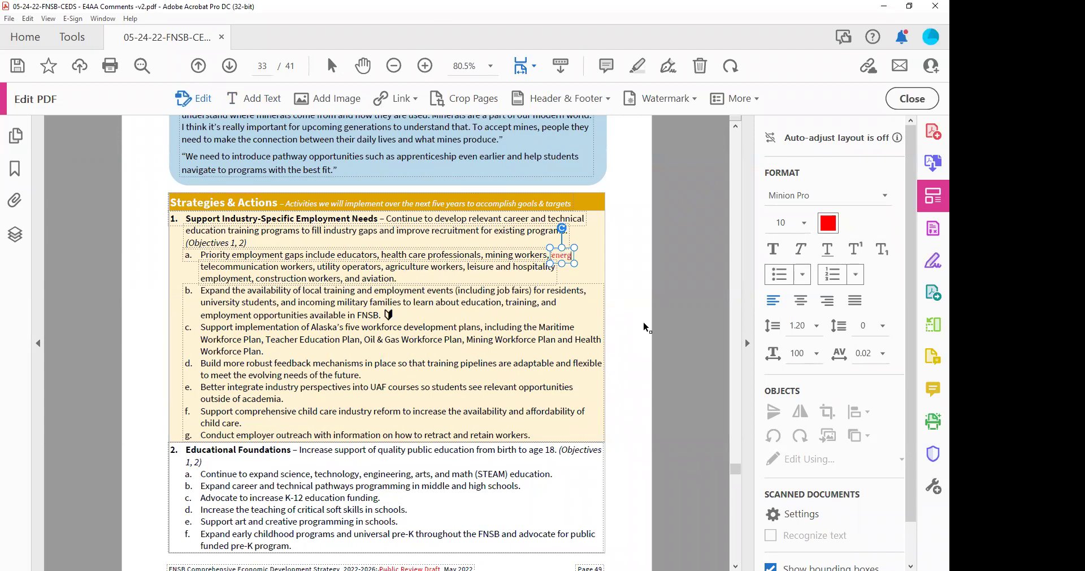
pyautogui.press('BackSpace')
pyautogui.press('BackSpace')
pyautogui.press('BackSpace')
pyautogui.press('BackSpace')
pyautogui.press('BackSpace')
pyautogui.press('BackSpace')
pyautogui.write('O& ga')
pyautogui.press('BackSpace')
pyautogui.press('BackSpace')
pyautogui.write('G')
pyautogui.scroll(15, 626, 339)
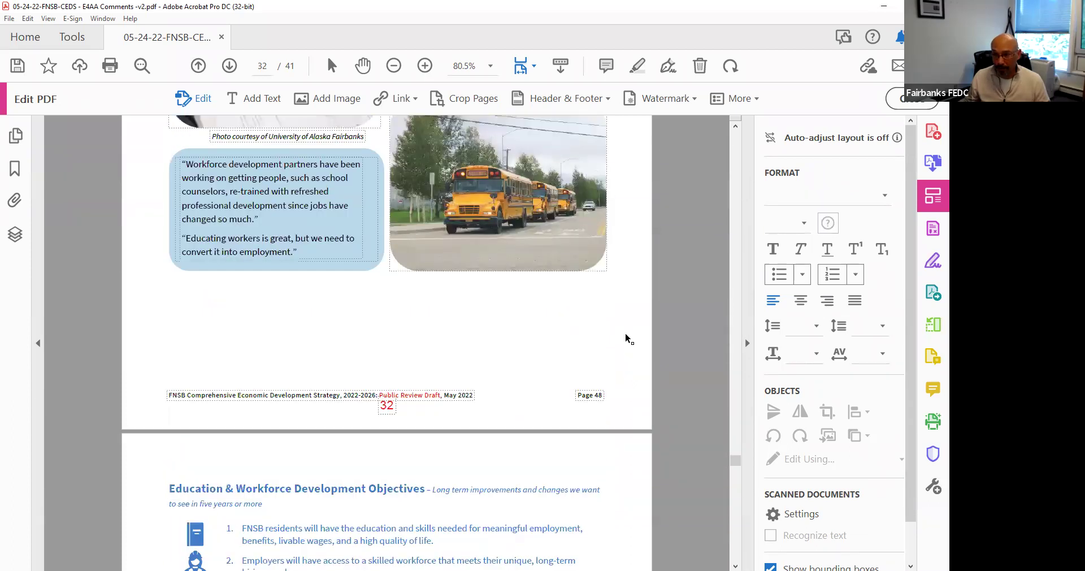
pyautogui.scroll(-15, 626, 334)
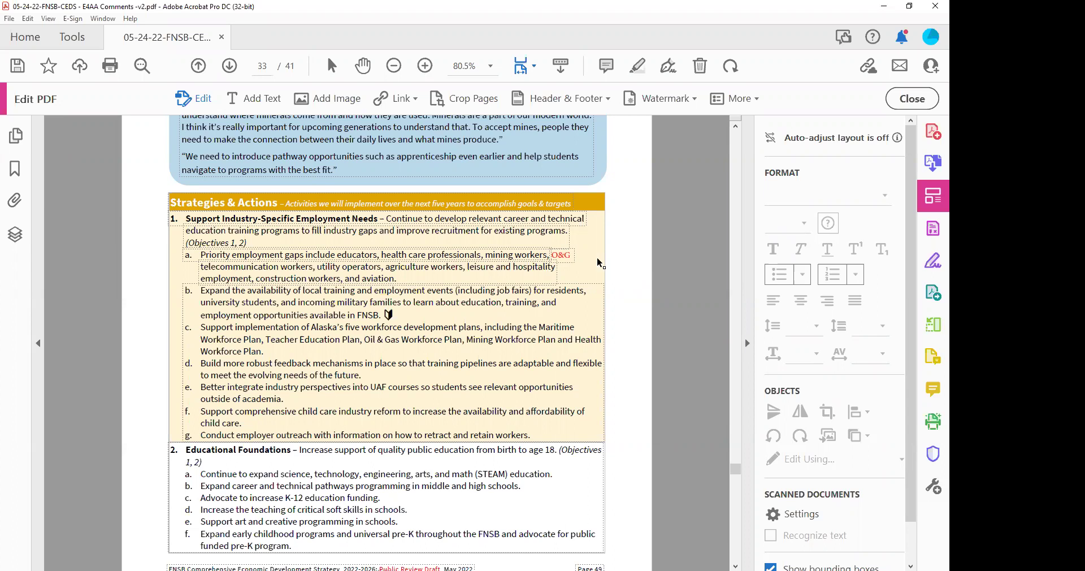
# Place the cursor after 'aviation.' in item a and set the text colour to red.
pyautogui.click(568, 256)
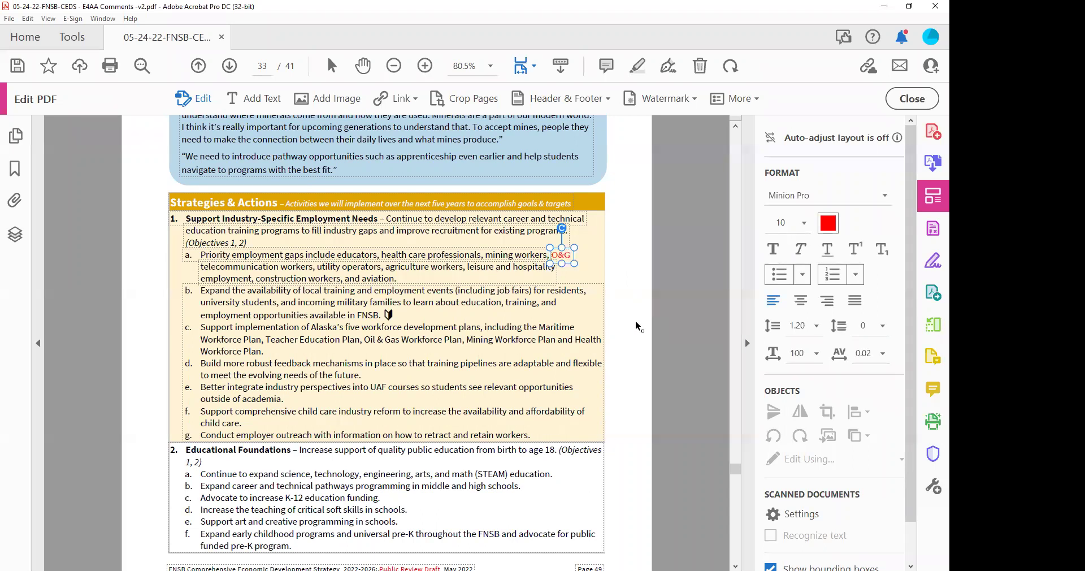
pyautogui.click(410, 276)
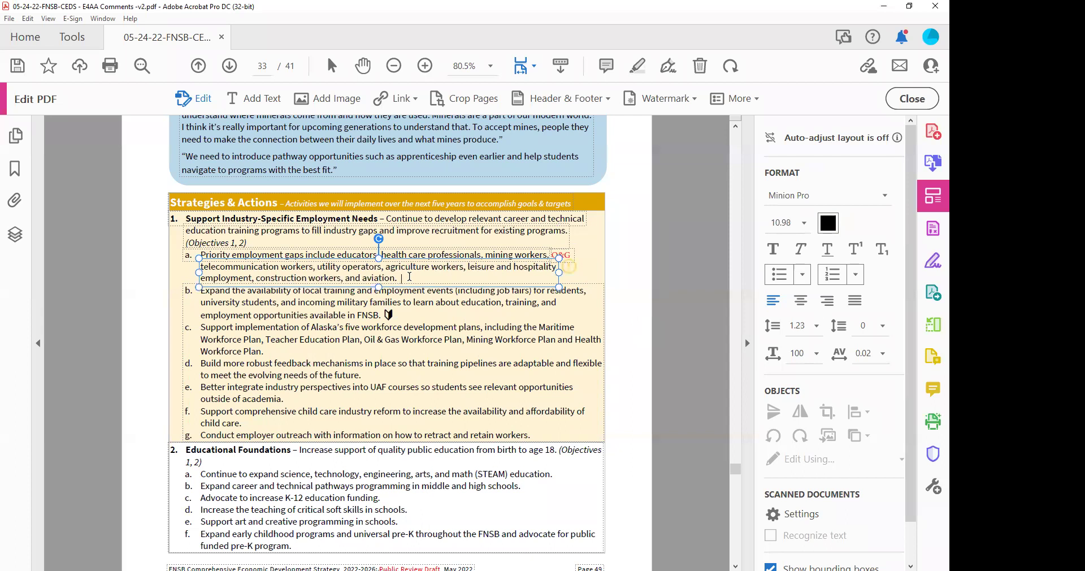
pyautogui.write('Emerging')
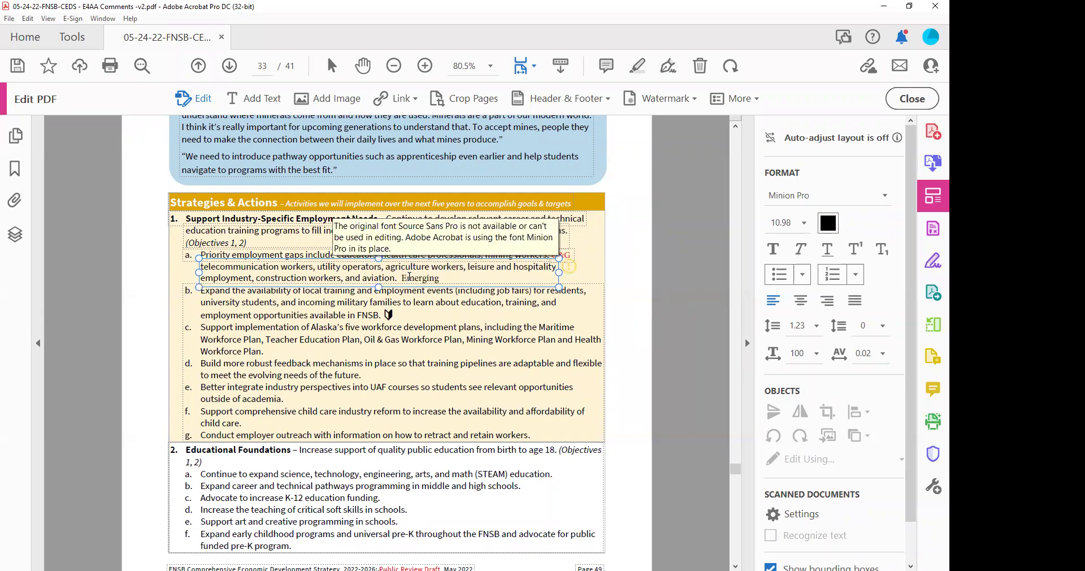
pyautogui.press('BackSpace')
pyautogui.press('BackSpace')
pyautogui.press('BackSpace')
pyautogui.press('BackSpace')
pyautogui.press('BackSpace')
pyautogui.press('BackSpace')
pyautogui.press('BackSpace')
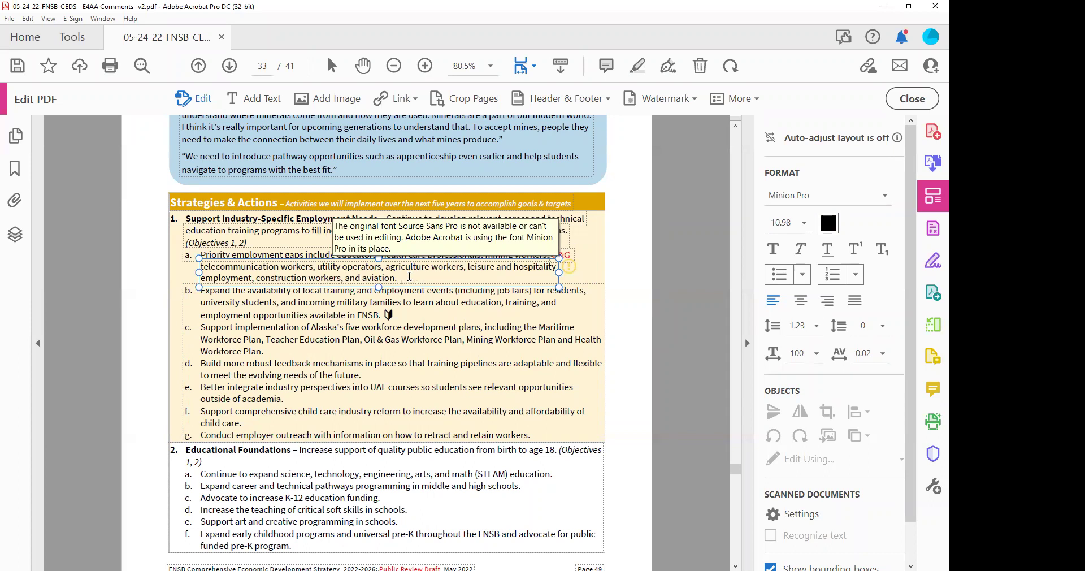
pyautogui.click(828, 222)
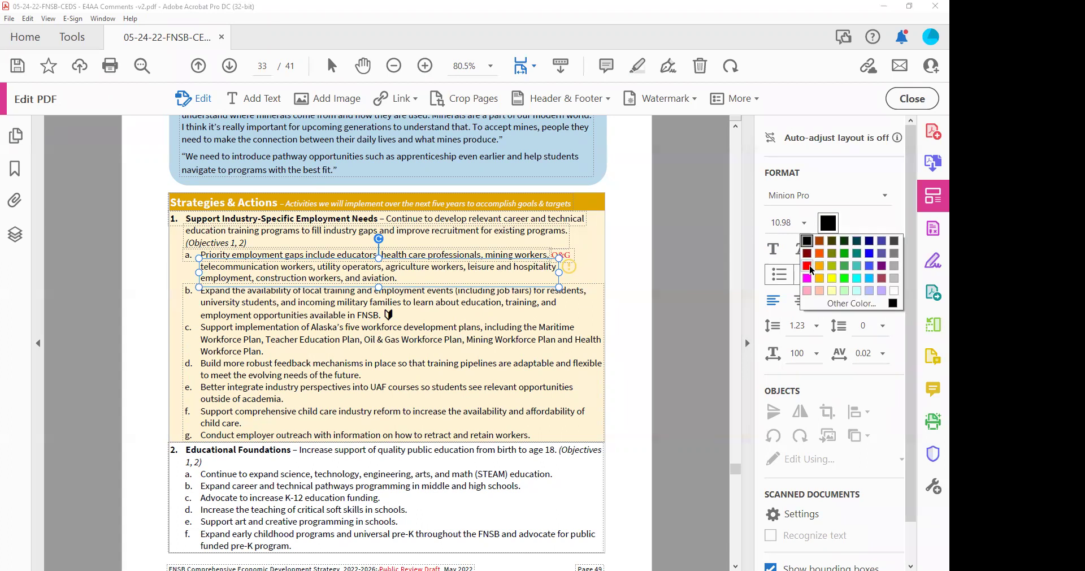
pyautogui.click(808, 266)
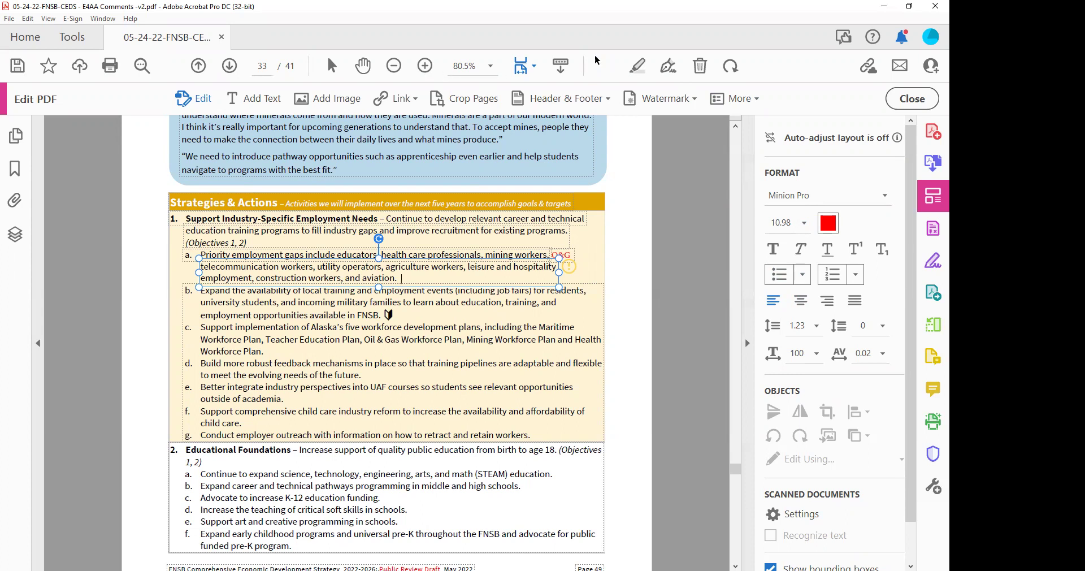
# Add a red text box in the left margin reading 'Renewable & Emerging Energy Technologi'.
pyautogui.click(257, 99)
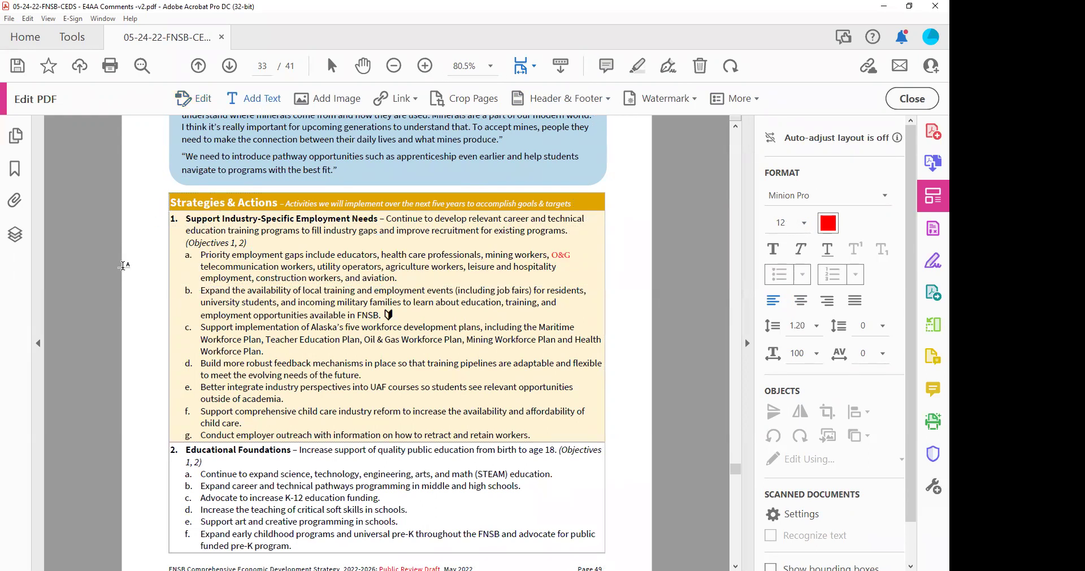
pyautogui.click(249, 307)
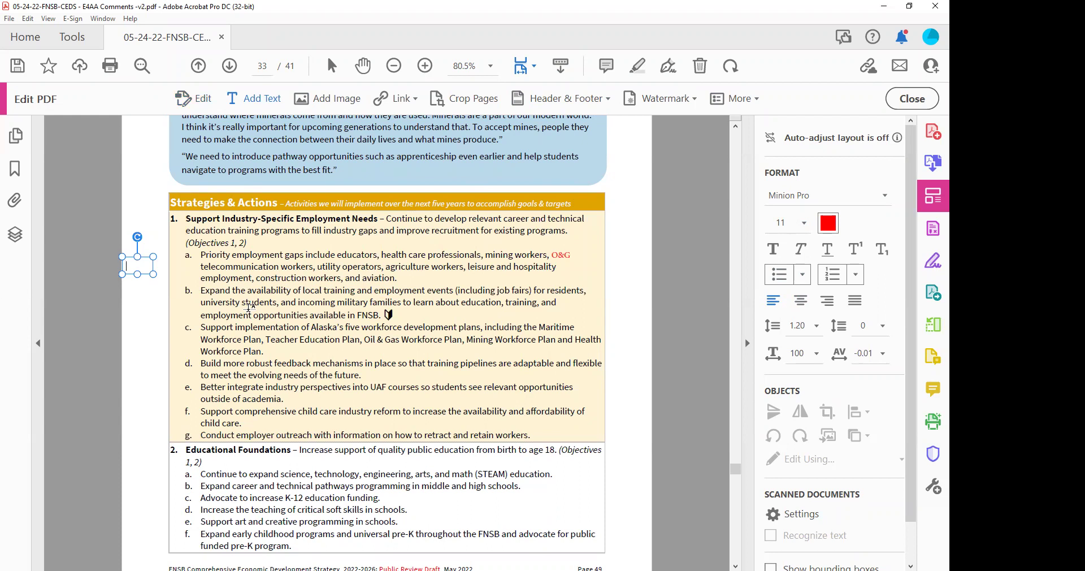
pyautogui.write('E')
pyautogui.press('BackSpace')
pyautogui.write('Renewable')
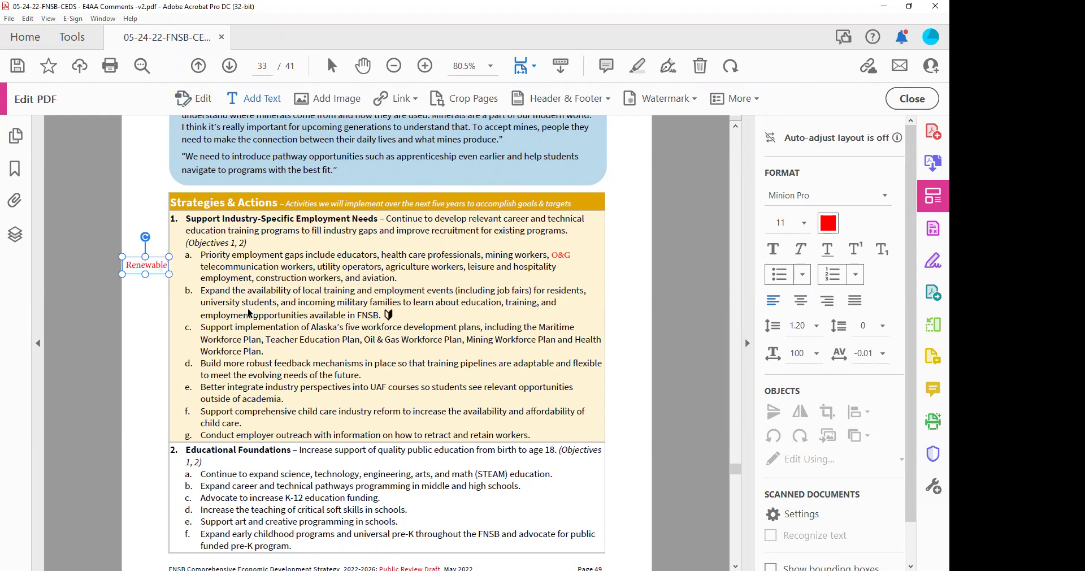
pyautogui.write(' & Emerg')
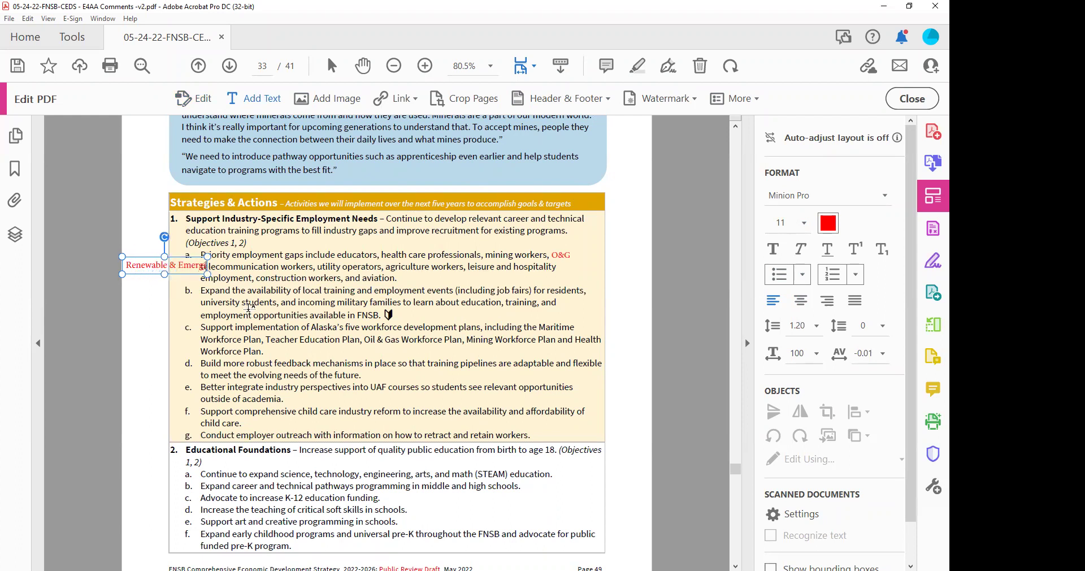
pyautogui.write('ing Energ')
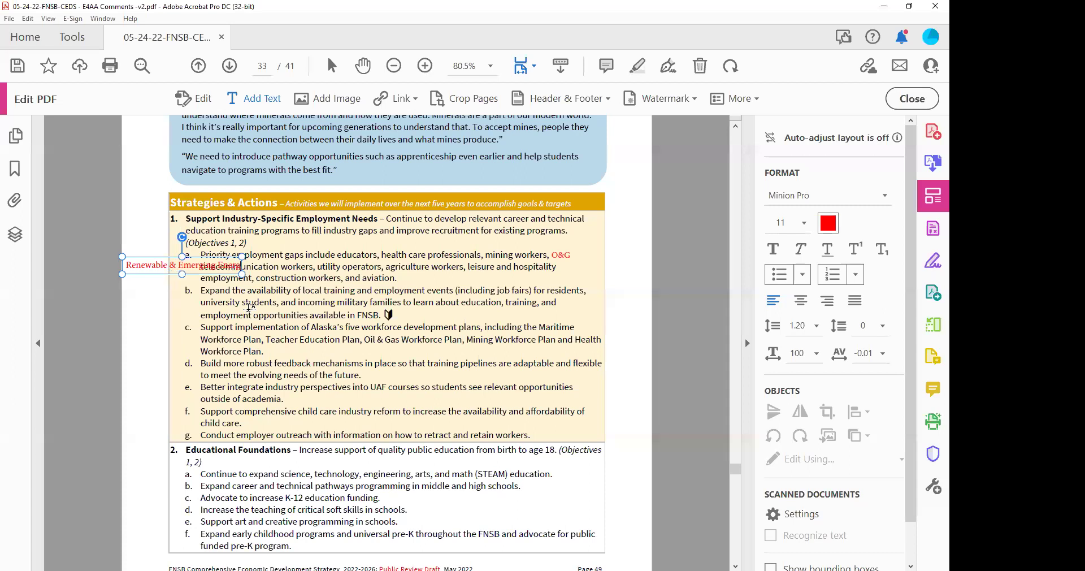
pyautogui.write('y Tec')
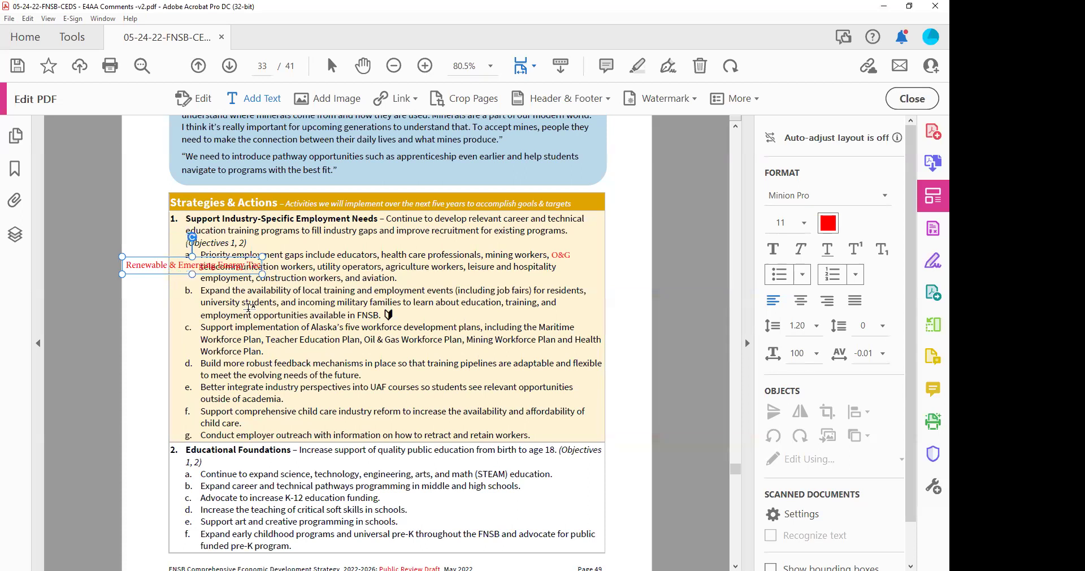
pyautogui.write('hnolog')
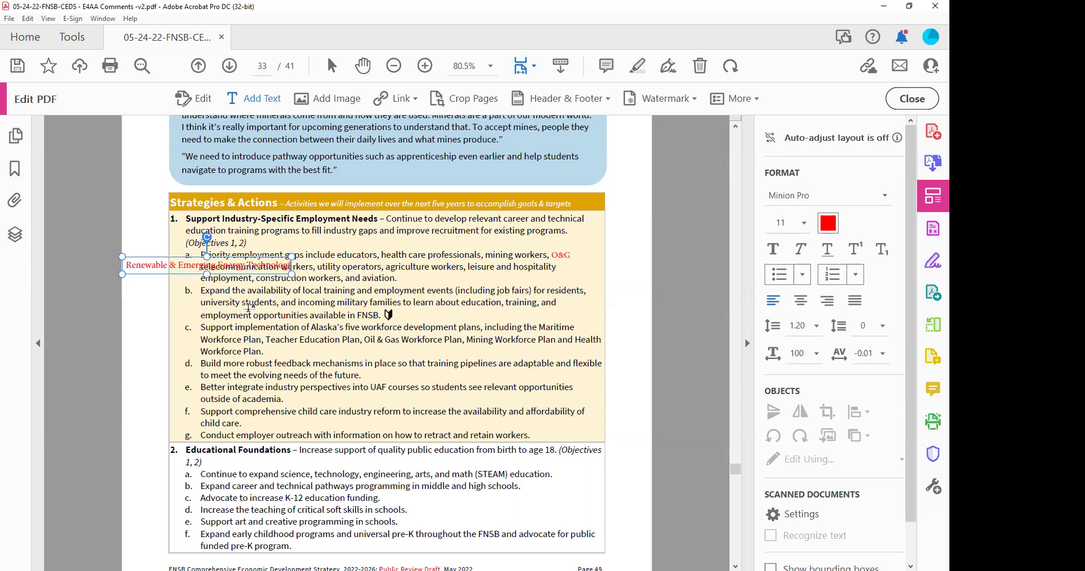
pyautogui.write('ies')
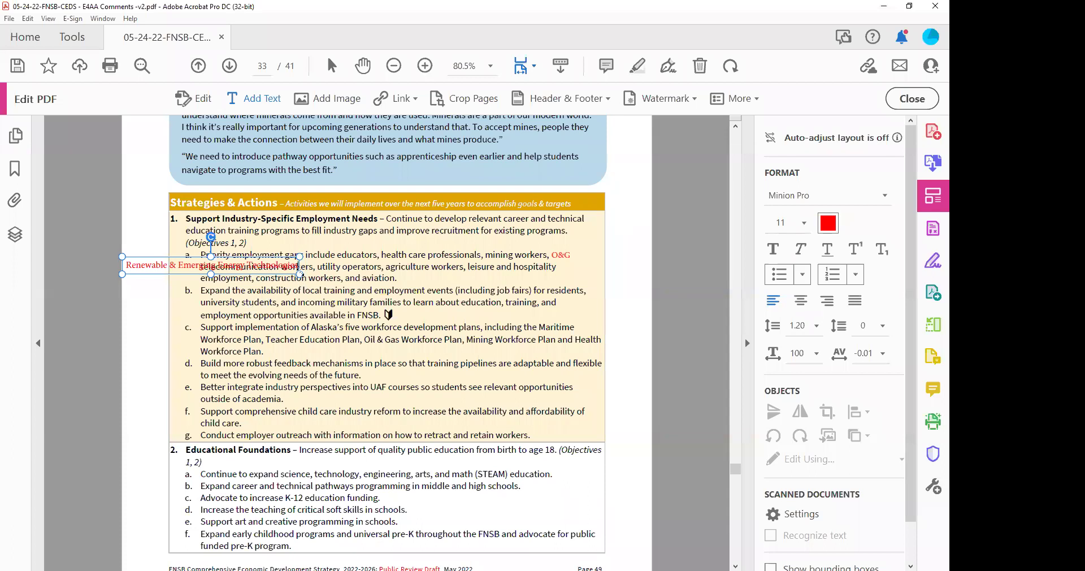
# Move and resize the note beside item a, breaking after 'Renewable &' and shortening to 'Tech'.
pyautogui.moveTo(122, 274); pyautogui.dragTo(299, 292)
pyautogui.moveTo(203, 275); pyautogui.dragTo(200, 333)
pyautogui.moveTo(300, 271); pyautogui.dragTo(295, 311)
pyautogui.click(182, 265)
pyautogui.press('Return')
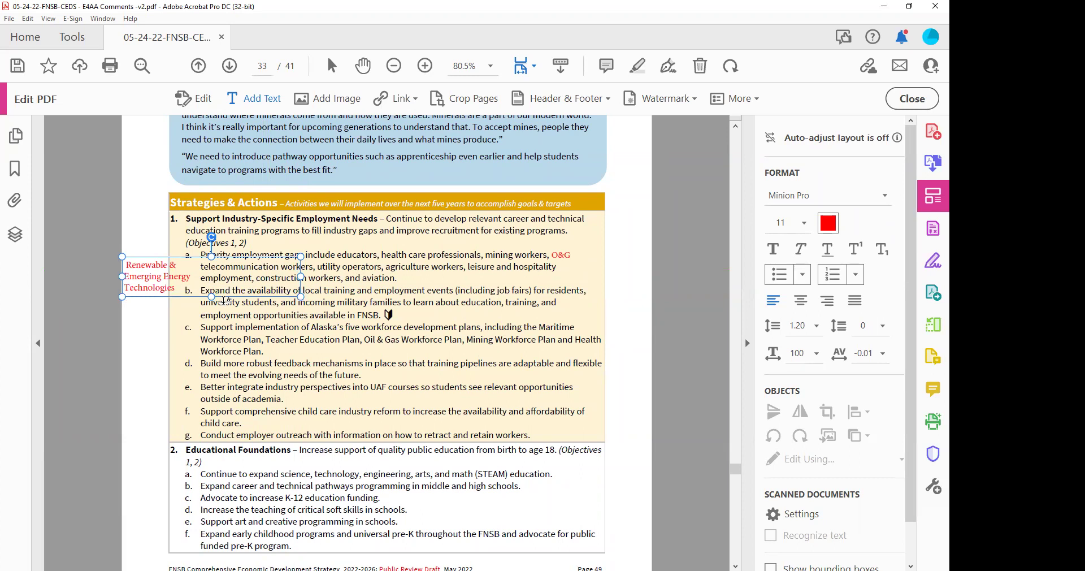
pyautogui.press('BackSpace')
pyautogui.press('BackSpace')
pyautogui.press('BackSpace')
pyautogui.press('BackSpace')
pyautogui.press('BackSpace')
pyautogui.press('BackSpace')
pyautogui.press('BackSpace')
pyautogui.press('BackSpace')
pyautogui.press('BackSpace')
pyautogui.write('h')
pyautogui.click(158, 317)
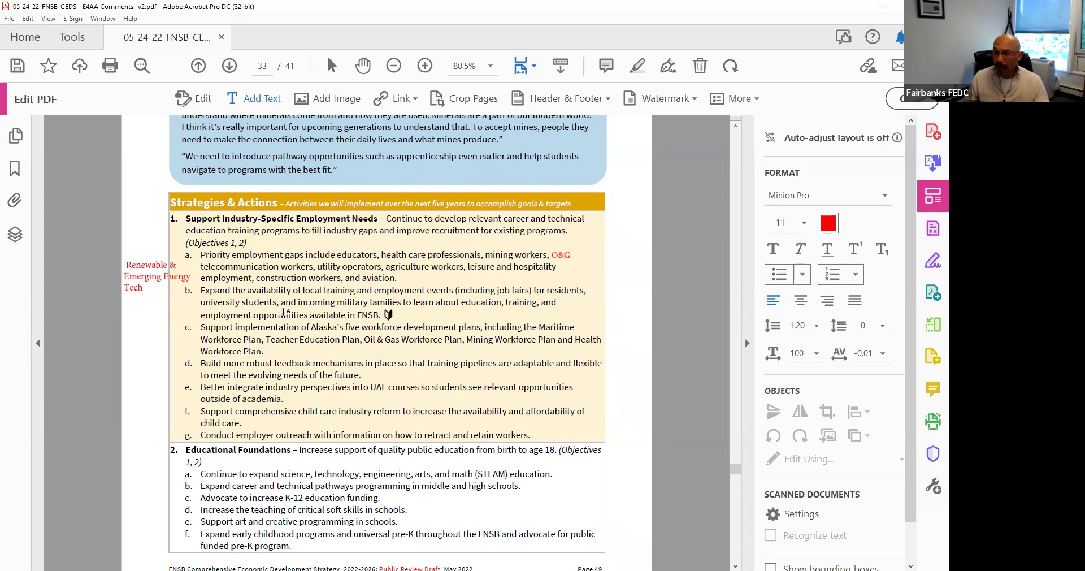
# Exit PDF editing and zoom out to 75%.
pyautogui.scroll(-3, 571, 280)
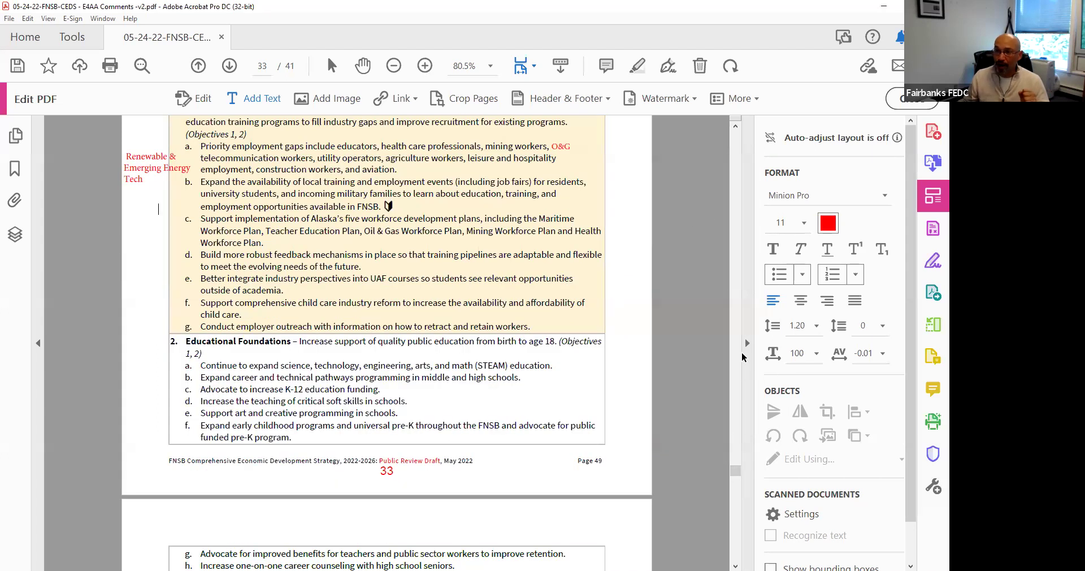
pyautogui.click(900, 99)
pyautogui.scroll(-1, 657, 135)
pyautogui.scroll(3, 469, 98)
pyautogui.click(378, 66)
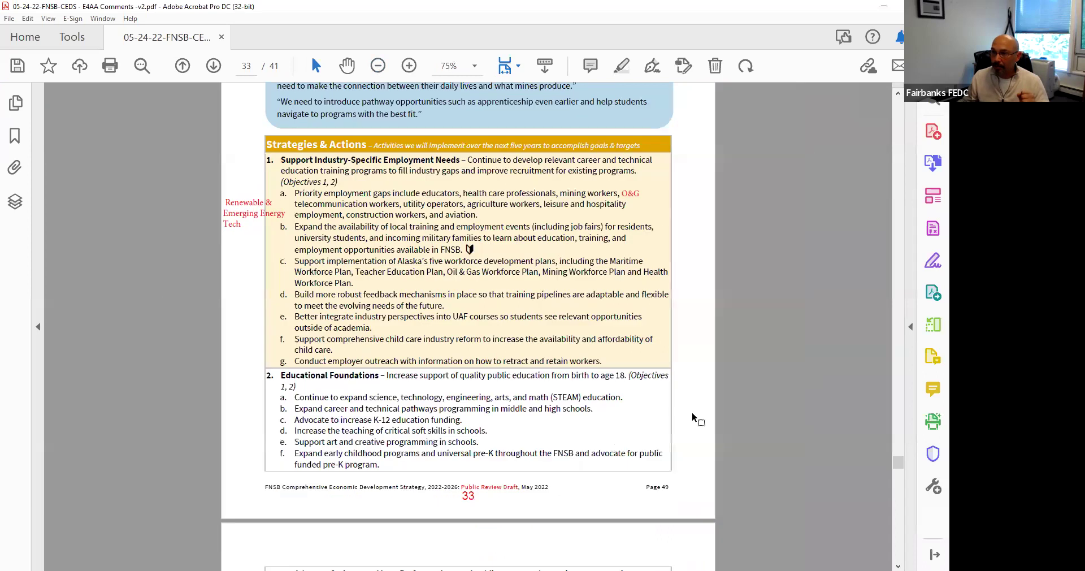
# Scroll down to page 34's section 3, Remove Barriers to Employment.
pyautogui.scroll(-2, 694, 418)
pyautogui.scroll(-4, 694, 418)
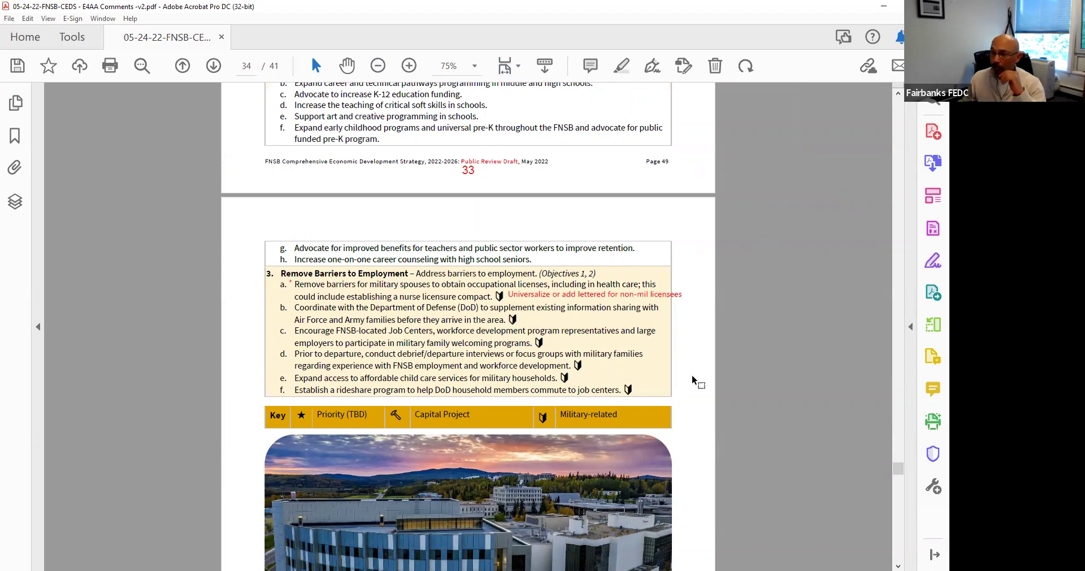
pyautogui.scroll(-3, 693, 380)
pyautogui.scroll(4, 694, 380)
pyautogui.scroll(-1, 683, 402)
pyautogui.scroll(-1, 673, 421)
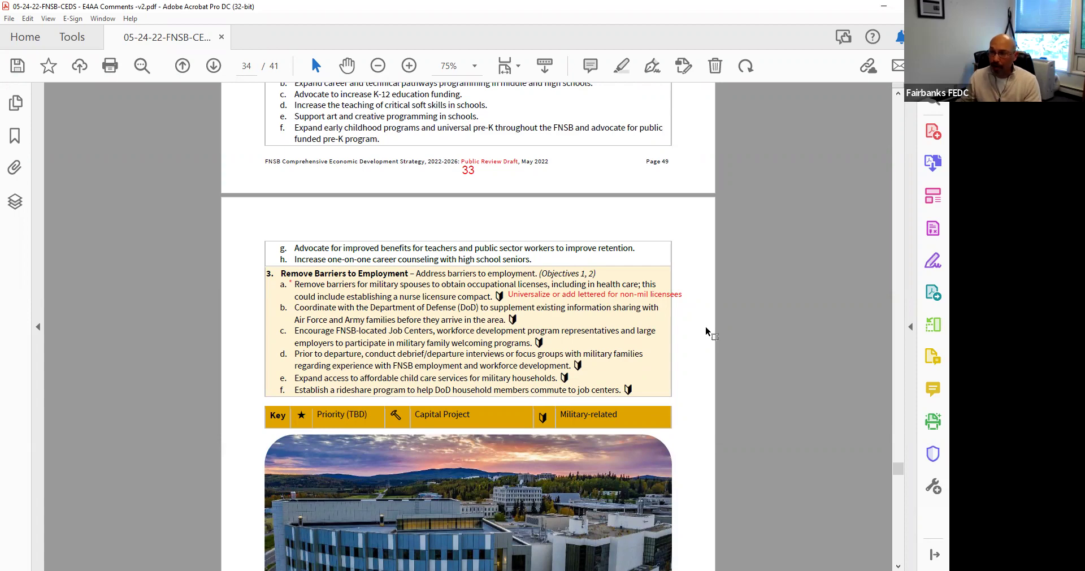
# Scroll back to page 33 to check the red 'Renewable & Emerging Energy Tech' note beside item 1a.
pyautogui.scroll(-15, 706, 332)
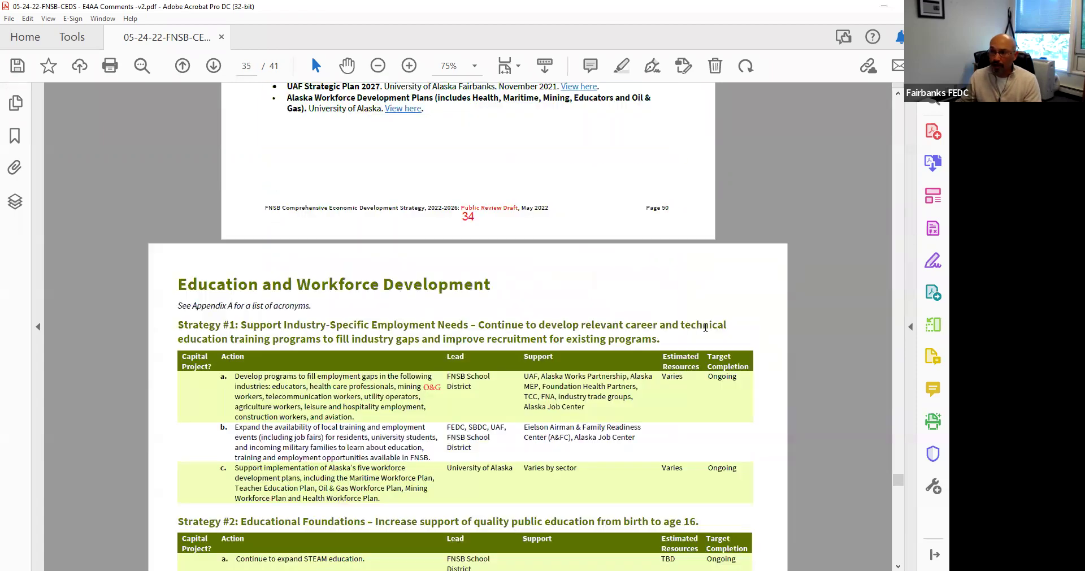
pyautogui.scroll(-5, 705, 327)
pyautogui.scroll(3, 779, 319)
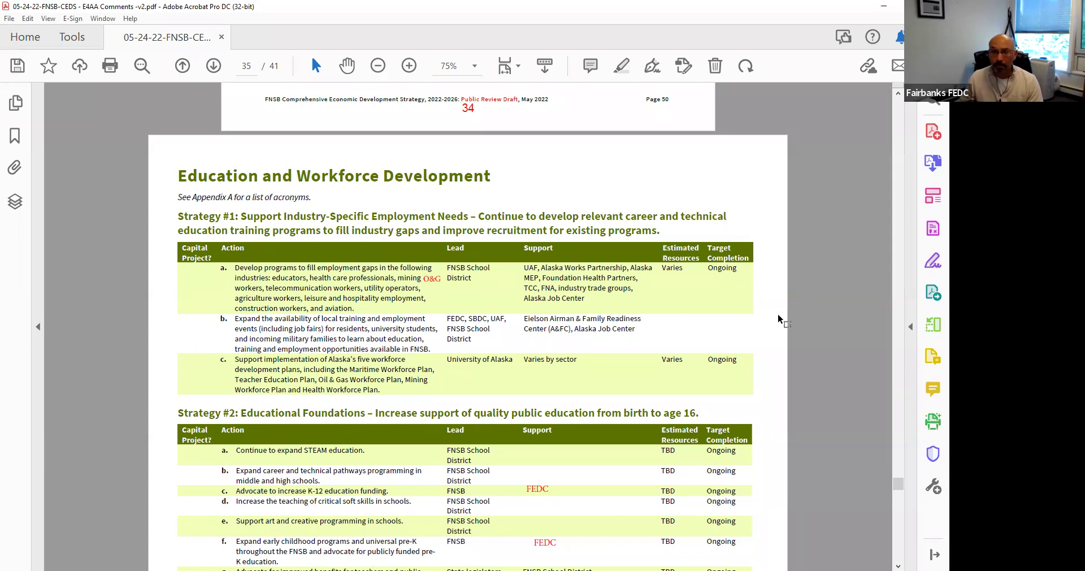
pyautogui.scroll(-1, 780, 320)
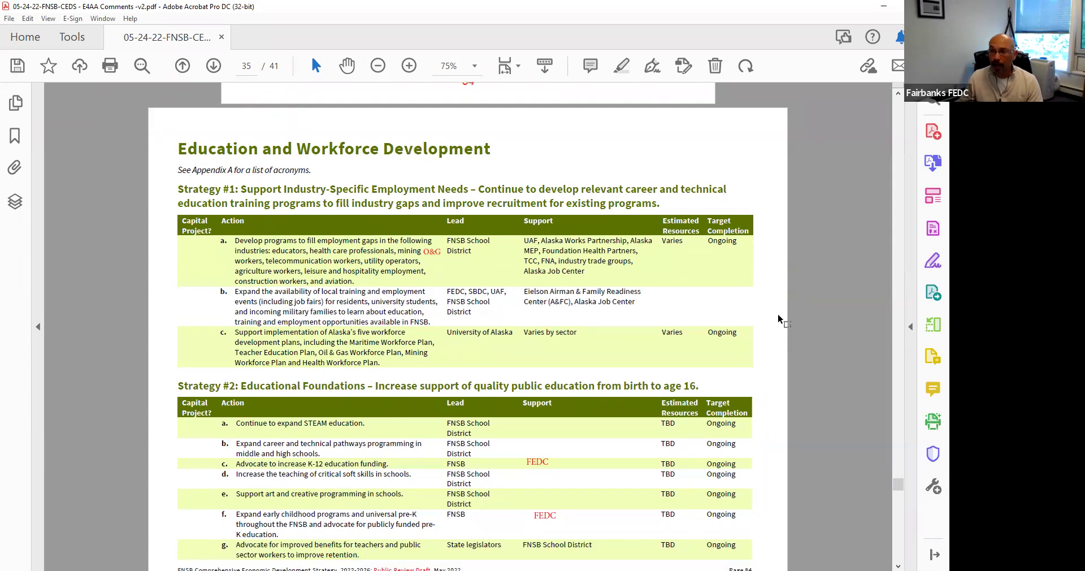
pyautogui.scroll(-2, 401, 275)
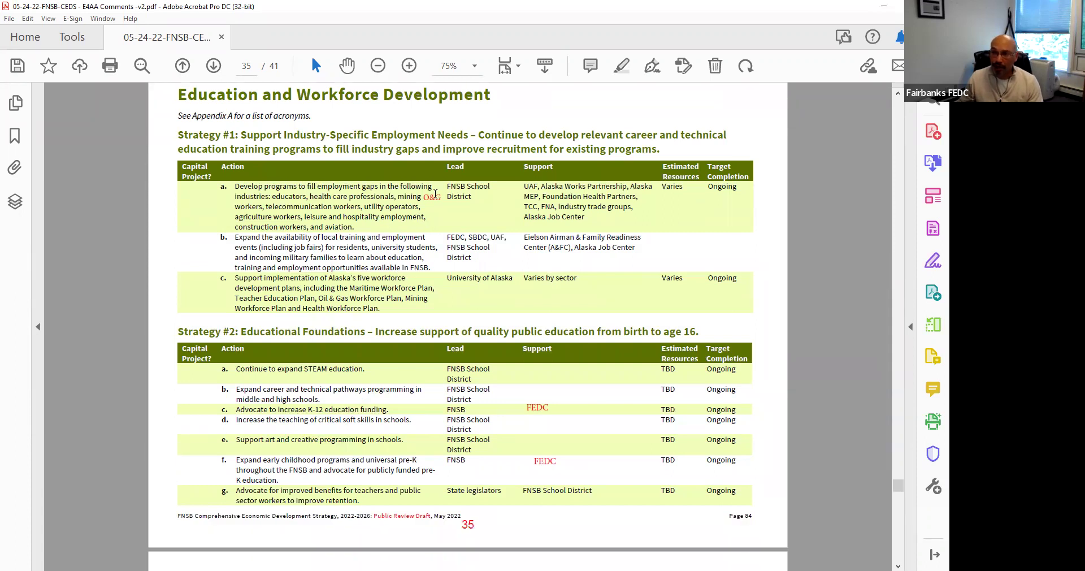
pyautogui.scroll(5, 431, 244)
pyautogui.scroll(20, 432, 243)
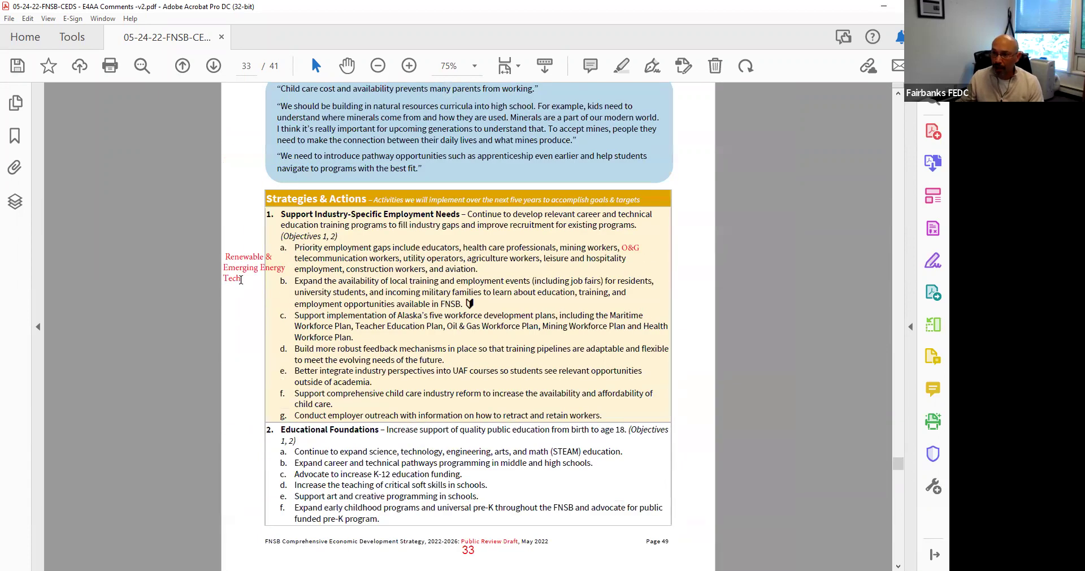
# Select the red Renewable & Emerging Energy Tech note text, then scroll toward page 35.
pyautogui.moveTo(241, 280)
pyautogui.mouseDown()
pyautogui.moveTo(206, 270)
pyautogui.moveTo(213, 246)
pyautogui.mouseUp()
pyautogui.hotkey('ctrl', 'c')
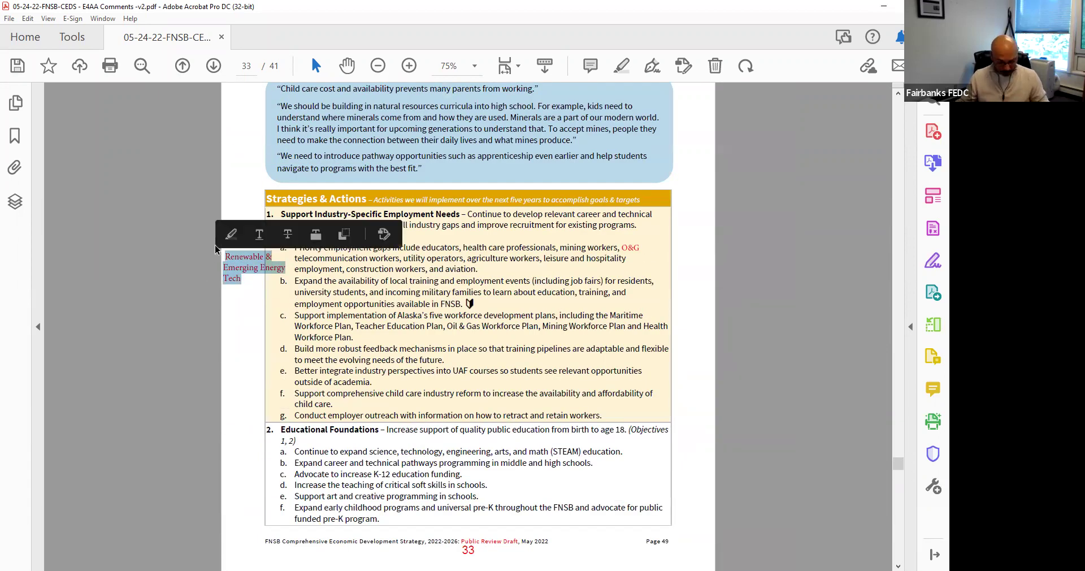
pyautogui.scroll(-20, 450, 300)
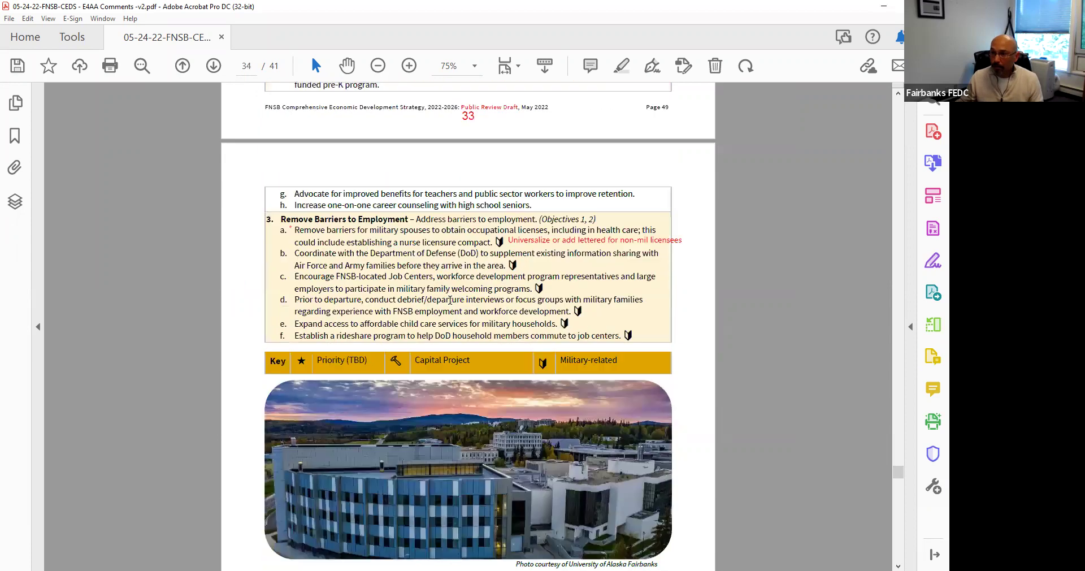
pyautogui.scroll(-3, 450, 299)
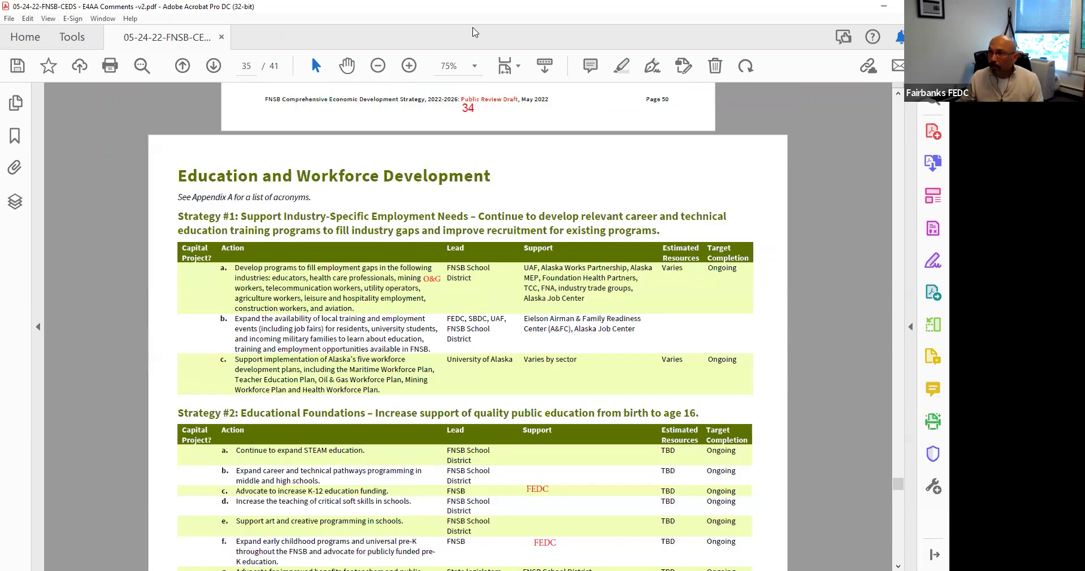
# Paste the energy tech note as a new text box beside Strategy #1 action a.
pyautogui.click(933, 196)
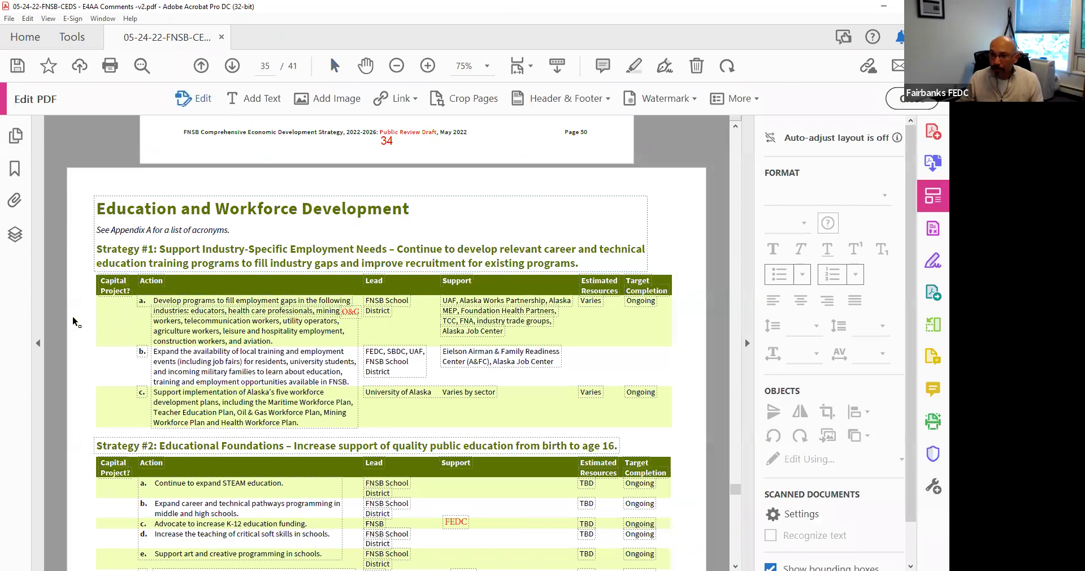
pyautogui.click(250, 97)
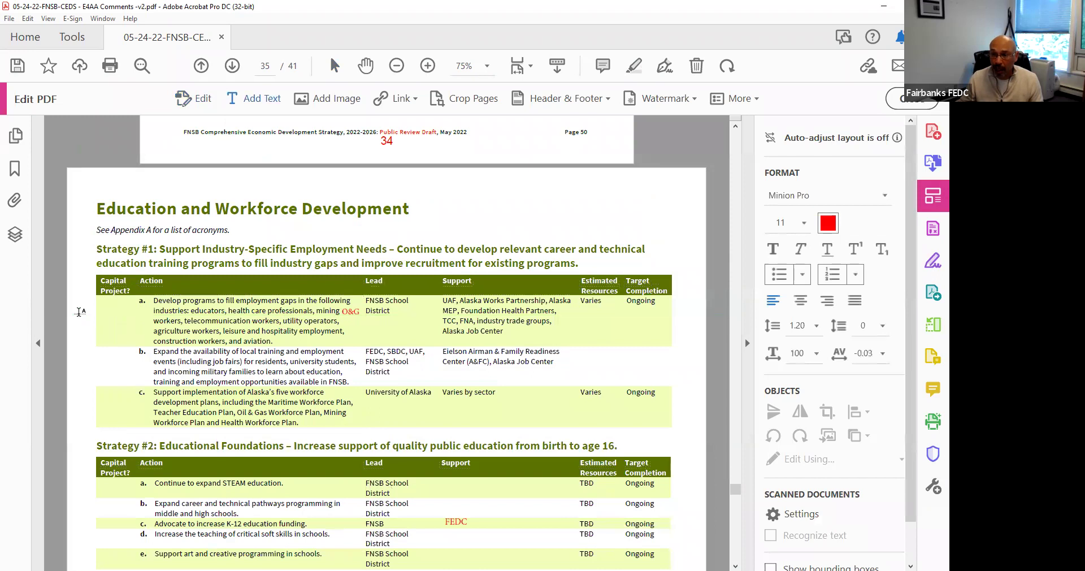
pyautogui.rightClick(79, 312)
pyautogui.click(111, 327)
# Check the pasted note in the Capital Project column and deselect the text box.
pyautogui.scroll(-3, 702, 322)
pyautogui.scroll(-1, 702, 322)
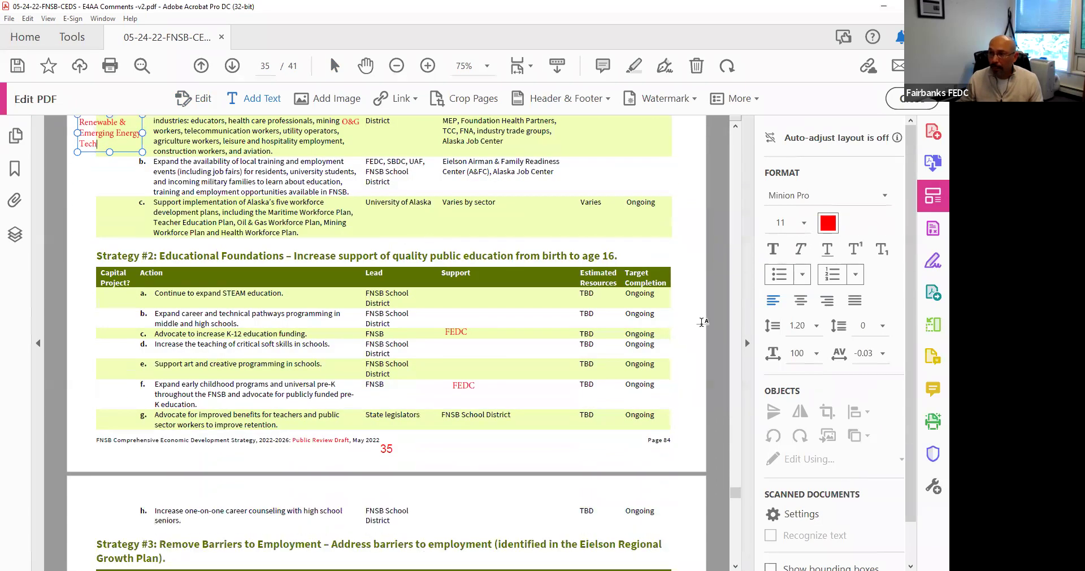
pyautogui.scroll(1, 702, 321)
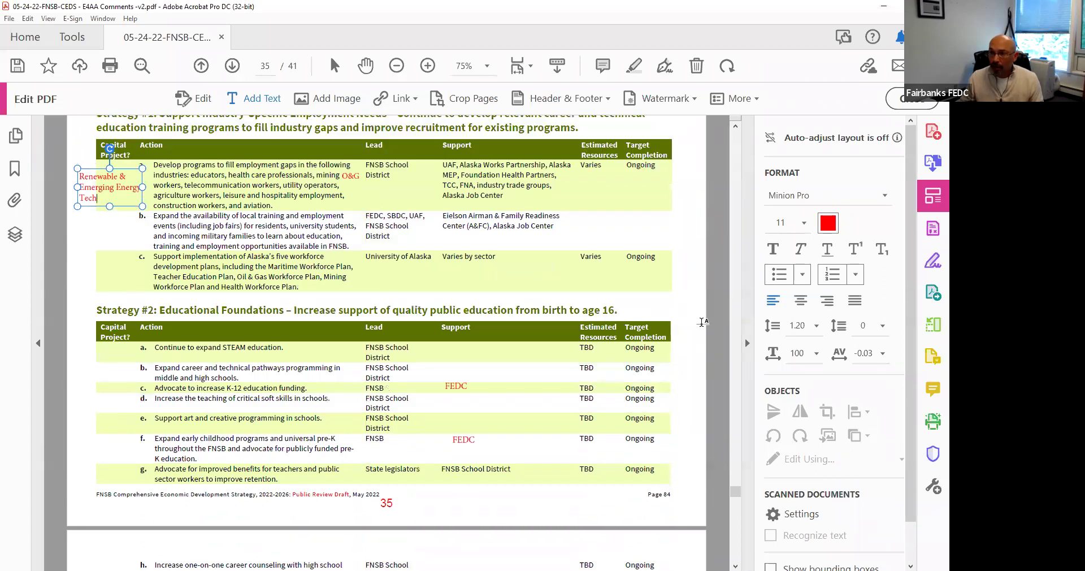
pyautogui.scroll(-1, 702, 322)
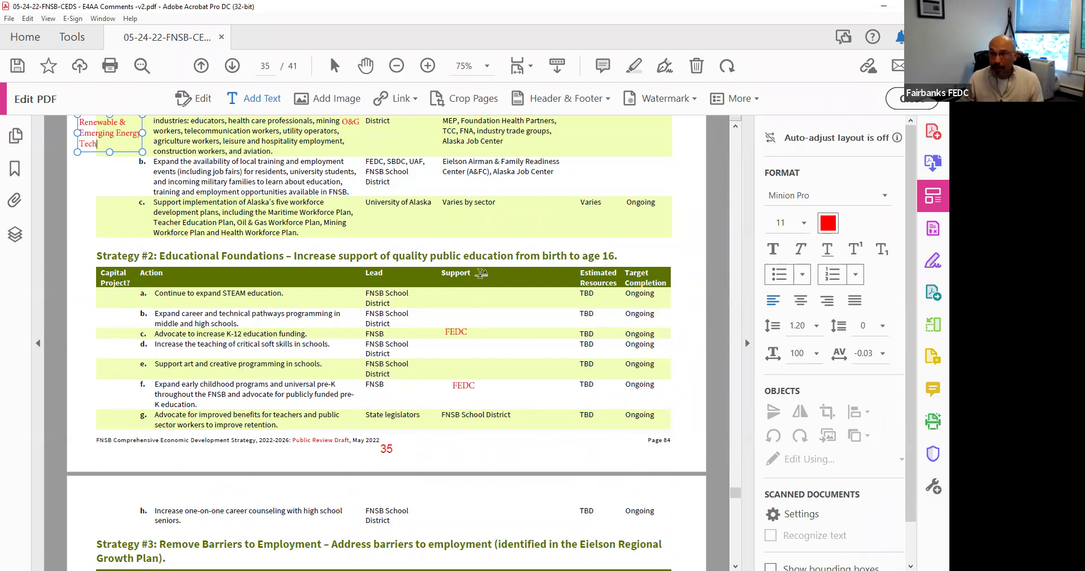
pyautogui.scroll(1, 481, 273)
pyautogui.scroll(-3, 481, 273)
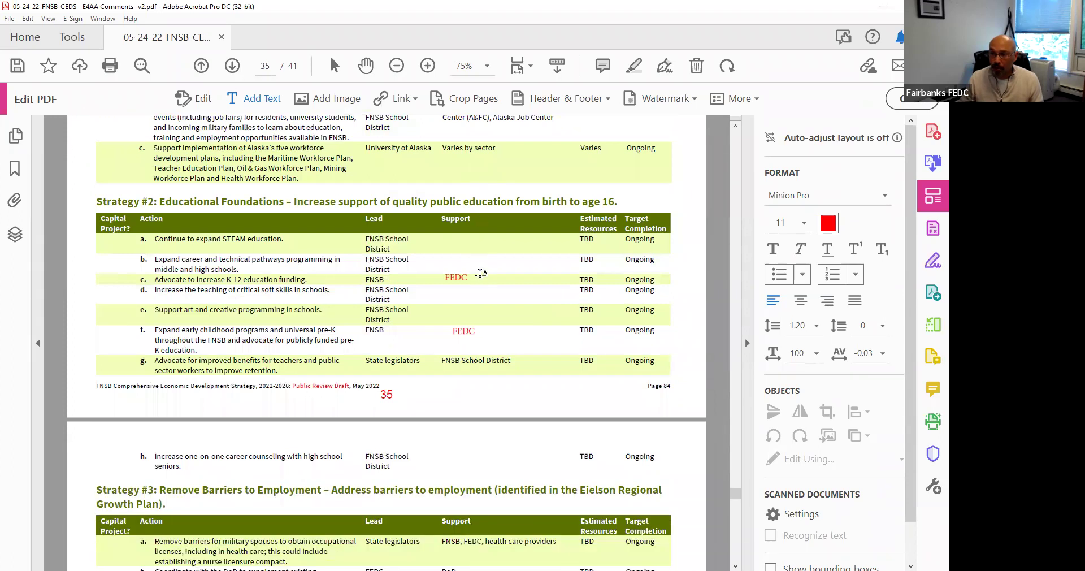
pyautogui.scroll(-1, 481, 273)
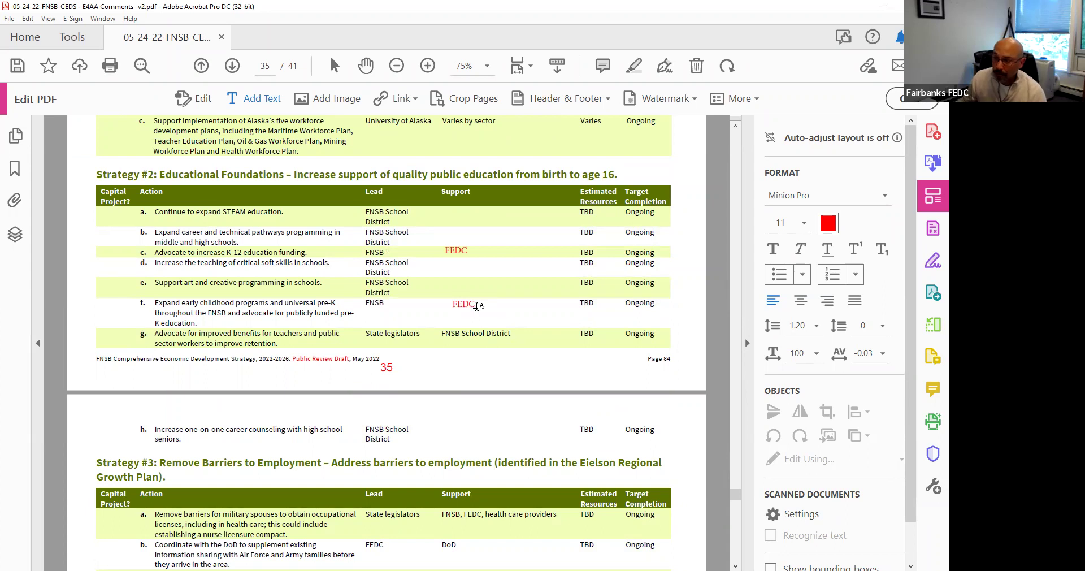
pyautogui.scroll(-2, 477, 306)
pyautogui.click(573, 311)
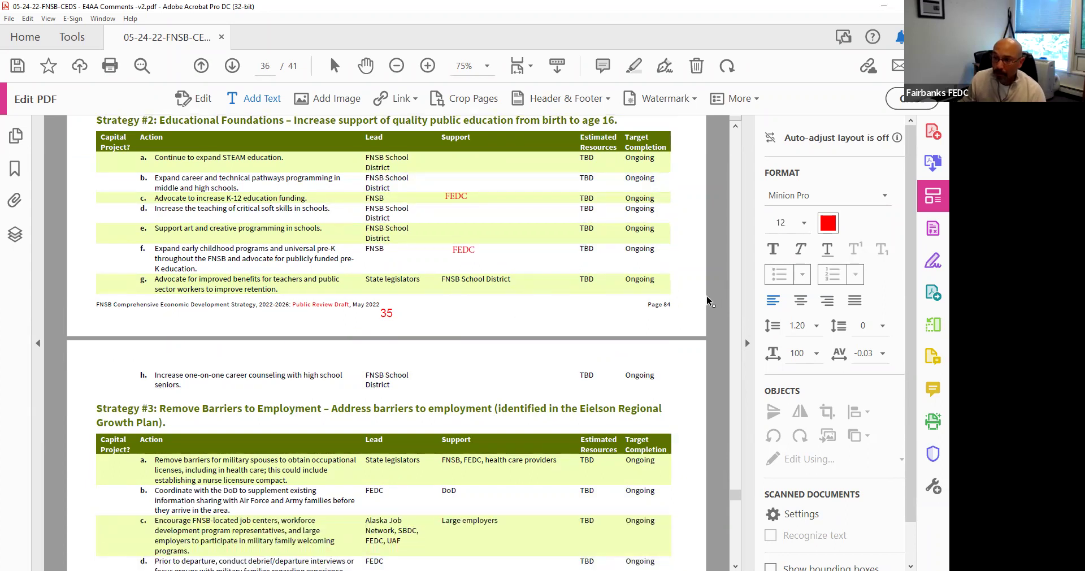
pyautogui.scroll(-3, 707, 294)
pyautogui.scroll(3, 708, 295)
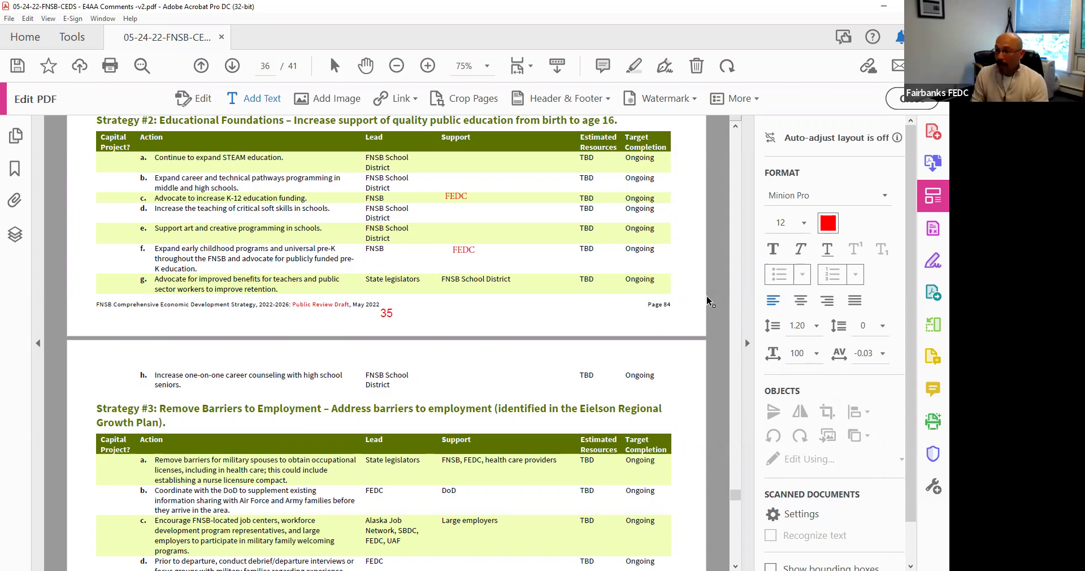
pyautogui.scroll(-3, 694, 227)
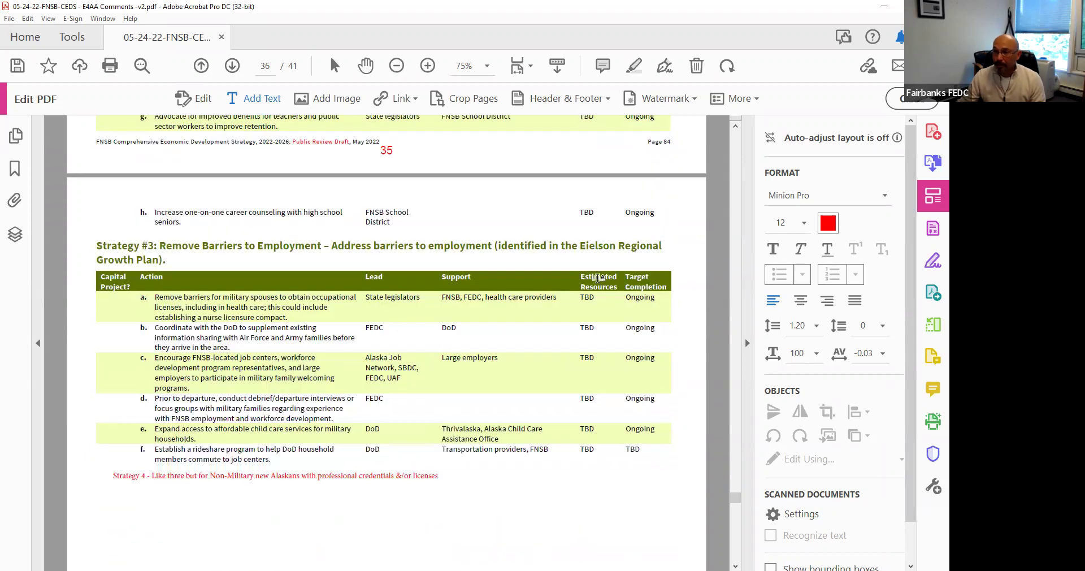
pyautogui.scroll(1, 412, 291)
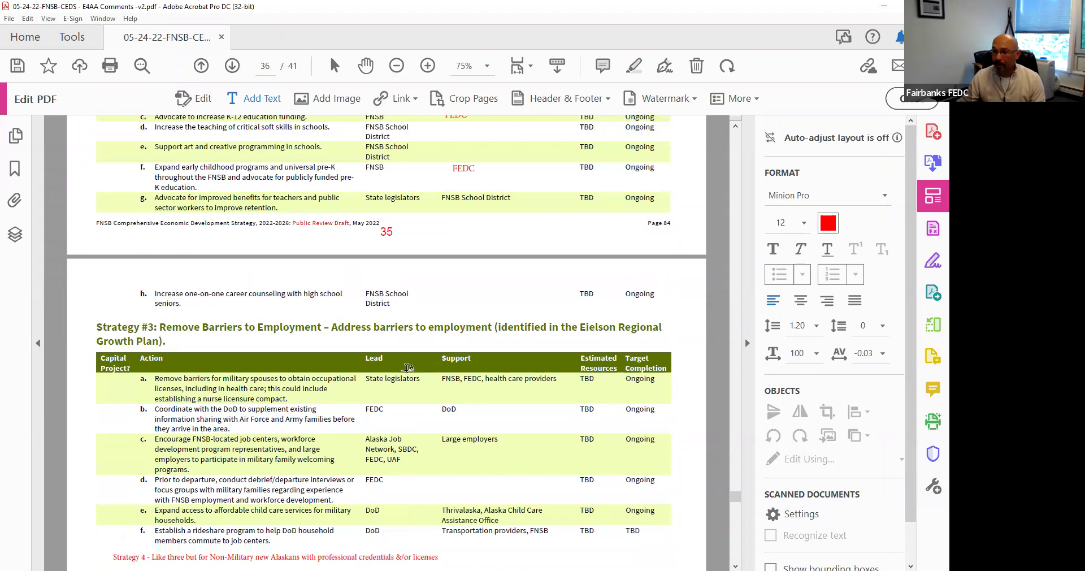
pyautogui.scroll(-2, 407, 368)
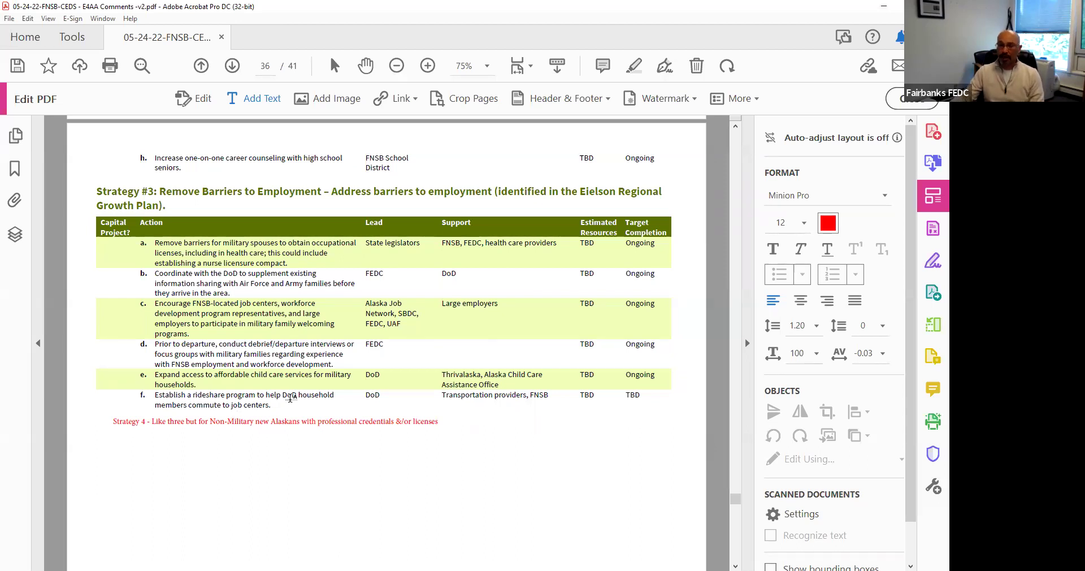
# Scroll through pages 37–39 and settle on page 38's housing Strategies & Actions.
pyautogui.scroll(-6, 290, 398)
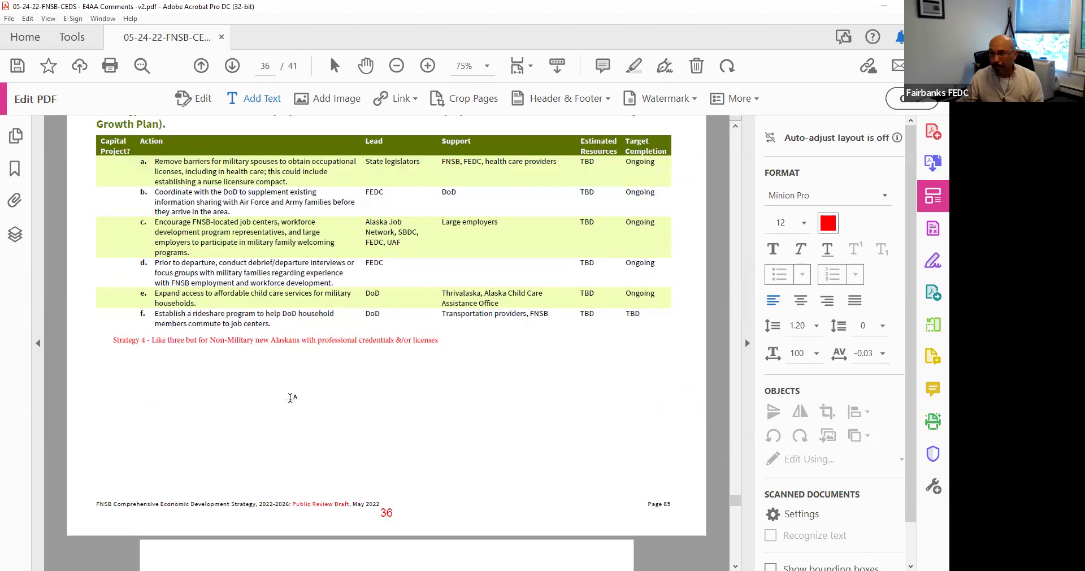
pyautogui.scroll(-14, 290, 401)
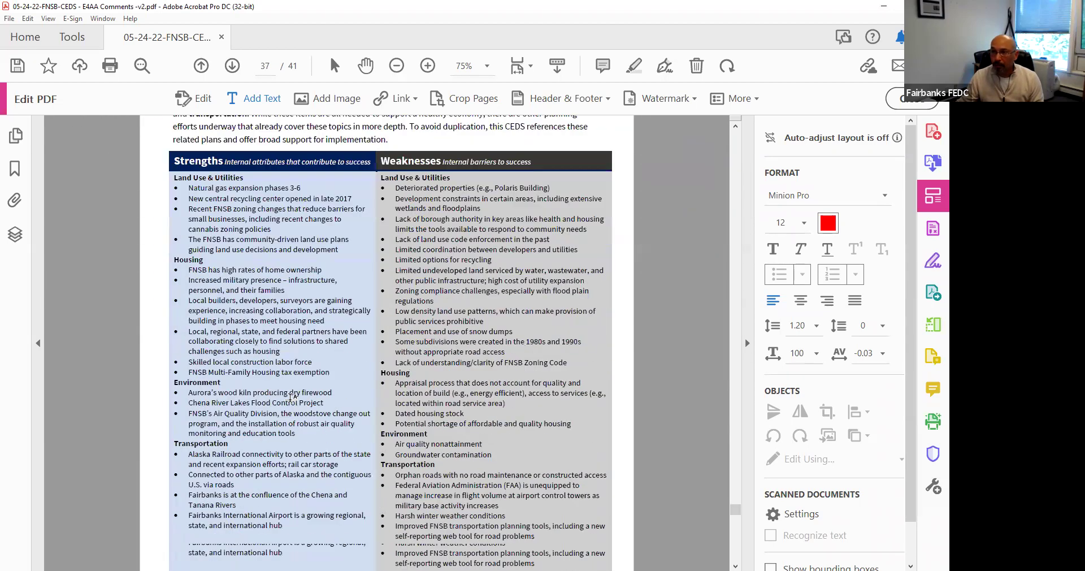
pyautogui.scroll(-13, 291, 400)
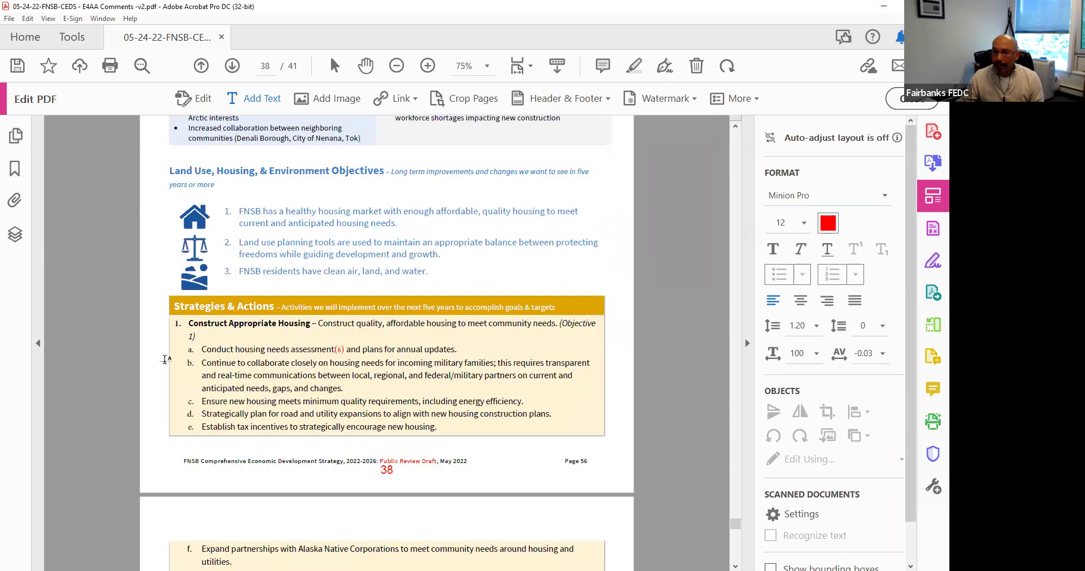
pyautogui.scroll(4, 164, 360)
pyautogui.scroll(-4, 164, 360)
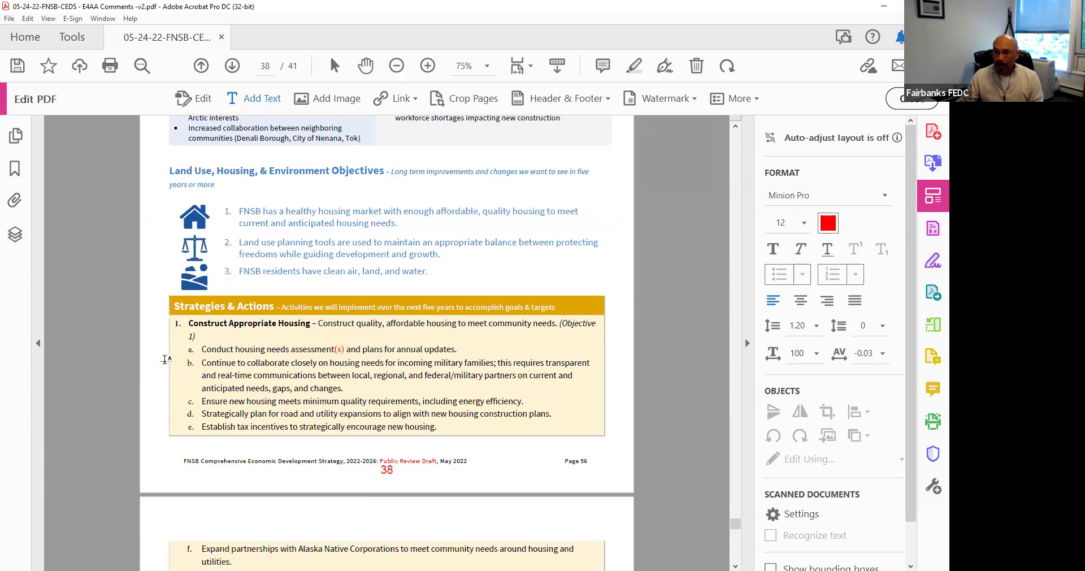
pyautogui.scroll(-3, 164, 359)
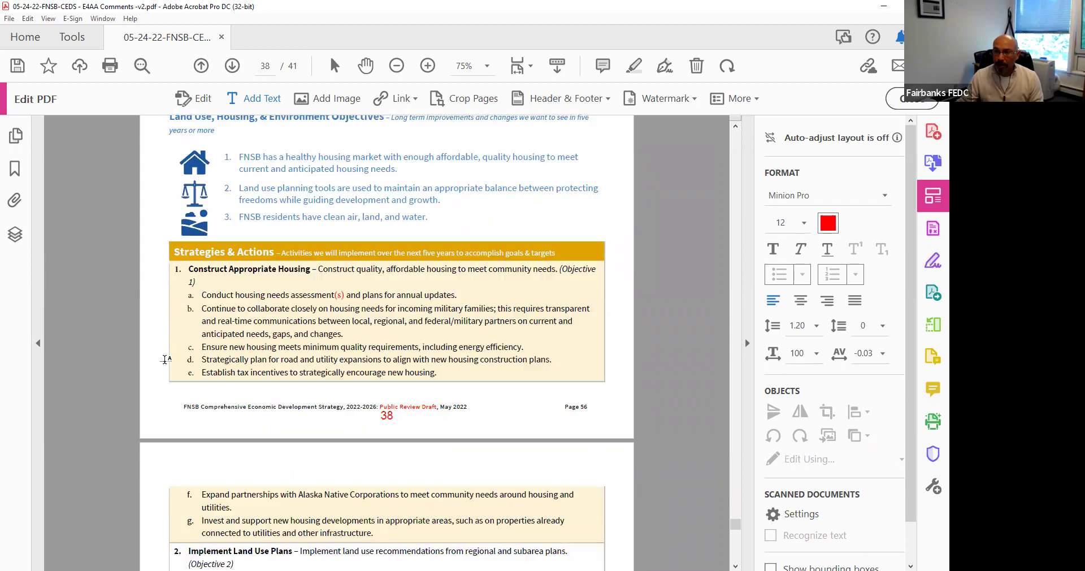
pyautogui.scroll(-3, 210, 227)
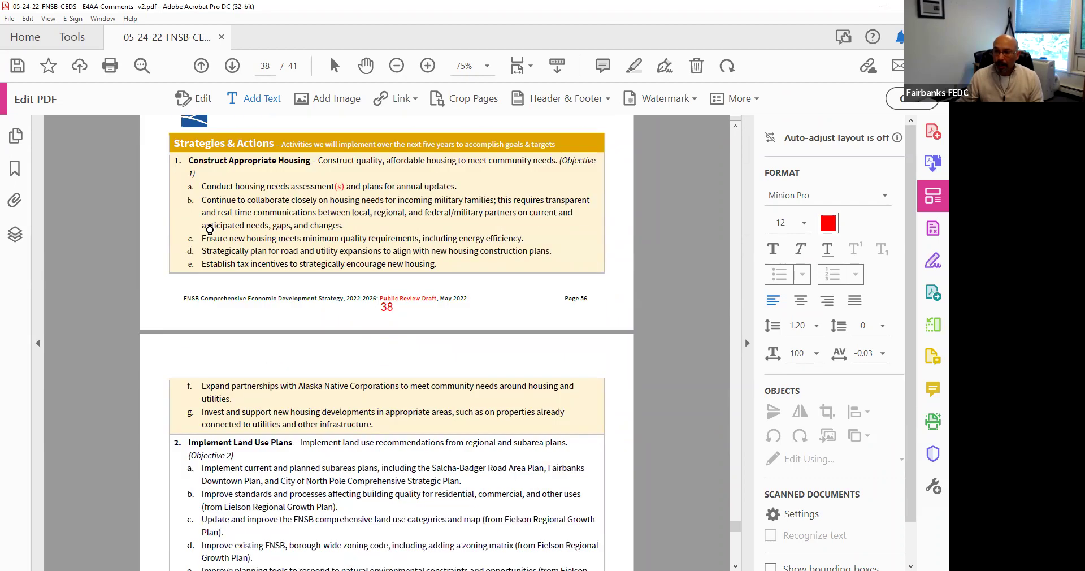
pyautogui.scroll(10, 210, 226)
pyautogui.scroll(20, 210, 227)
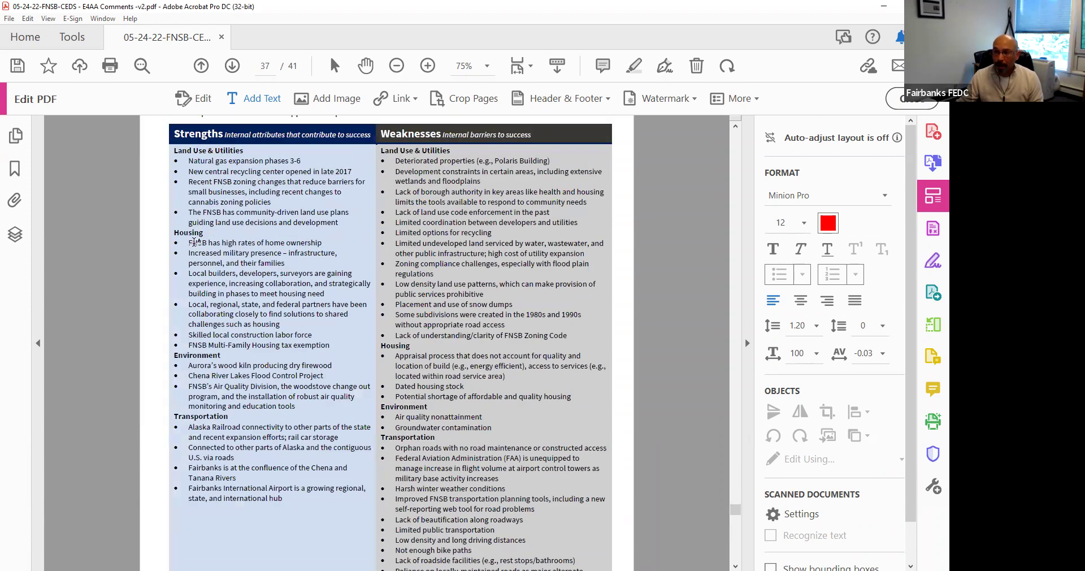
pyautogui.scroll(-1, 304, 327)
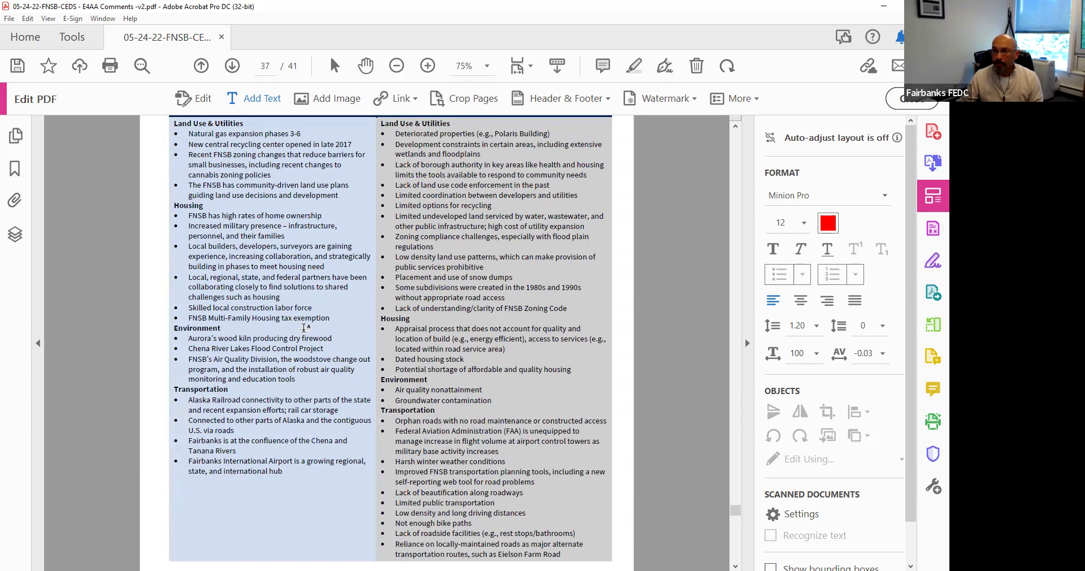
pyautogui.scroll(-15, 304, 328)
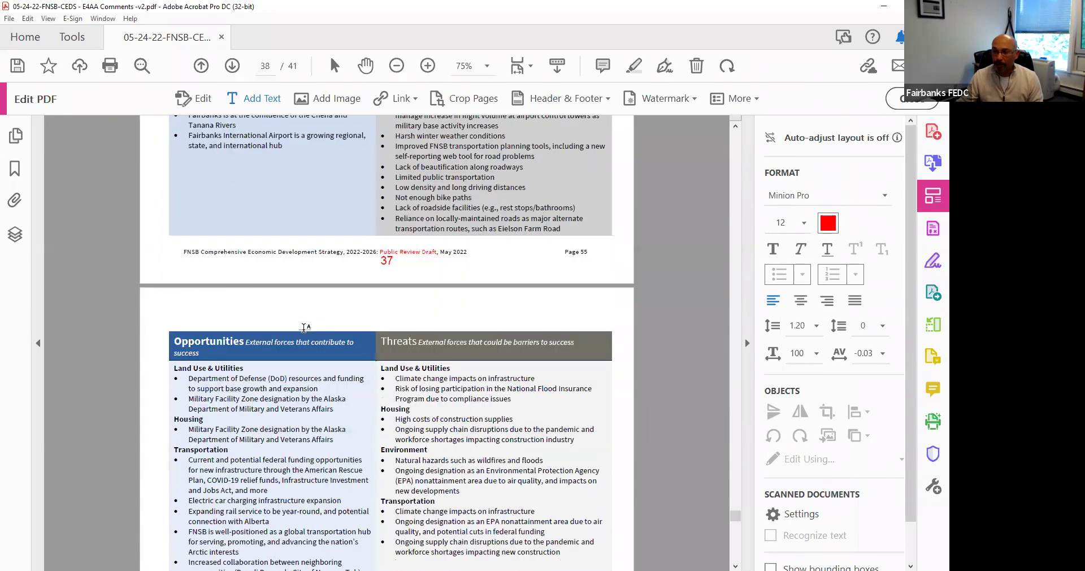
pyautogui.scroll(-4, 304, 327)
pyautogui.scroll(-9, 304, 327)
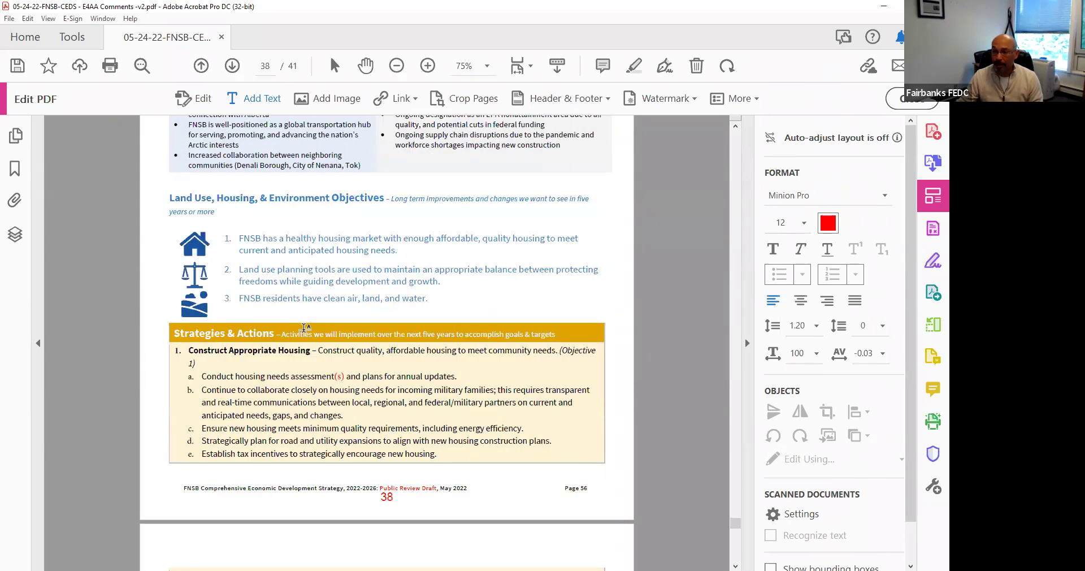
pyautogui.scroll(-4, 305, 327)
pyautogui.scroll(3, 304, 327)
pyautogui.scroll(-4, 304, 327)
pyautogui.scroll(-13, 304, 327)
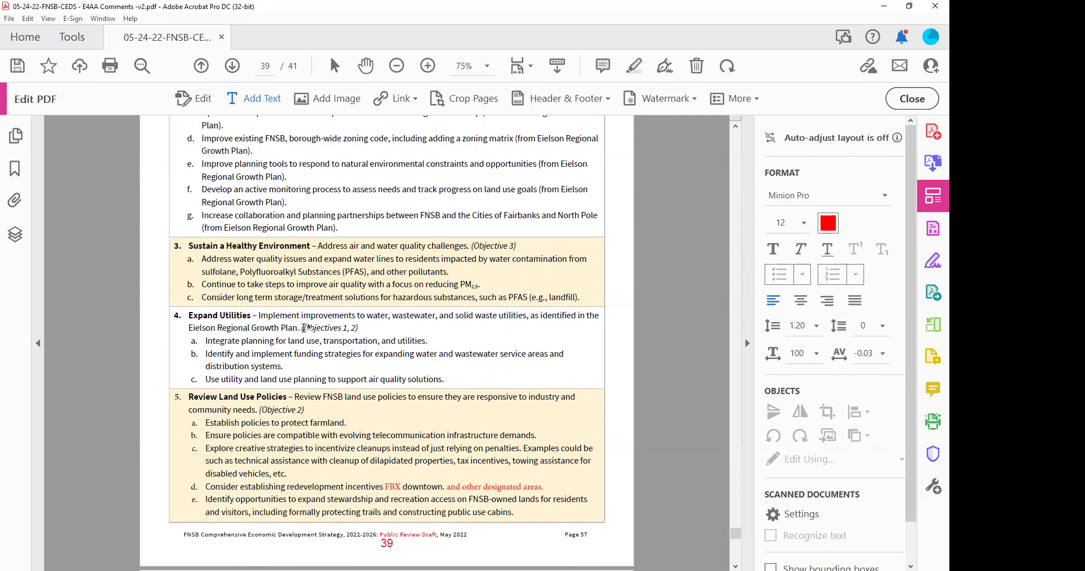
pyautogui.scroll(12, 304, 328)
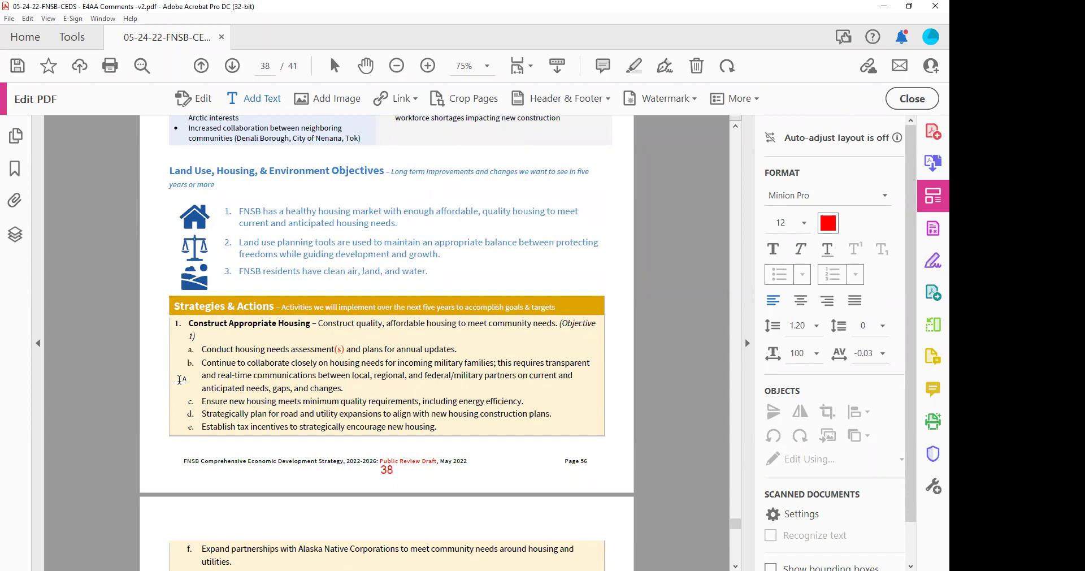
# Scroll to show housing items f and g and section 2, Implement Land Use Plans.
pyautogui.scroll(-2, 173, 344)
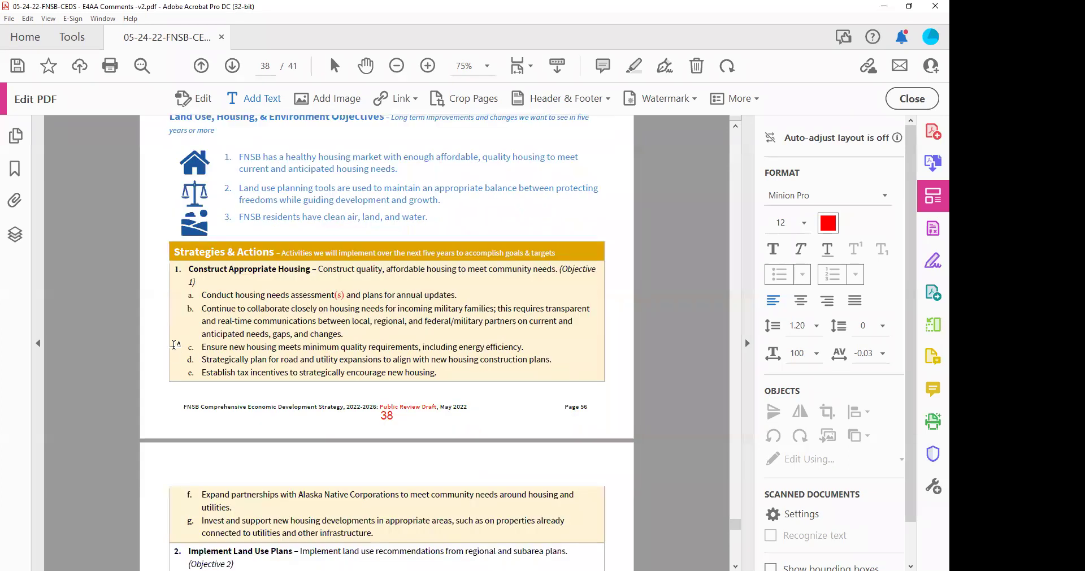
pyautogui.scroll(3, 180, 318)
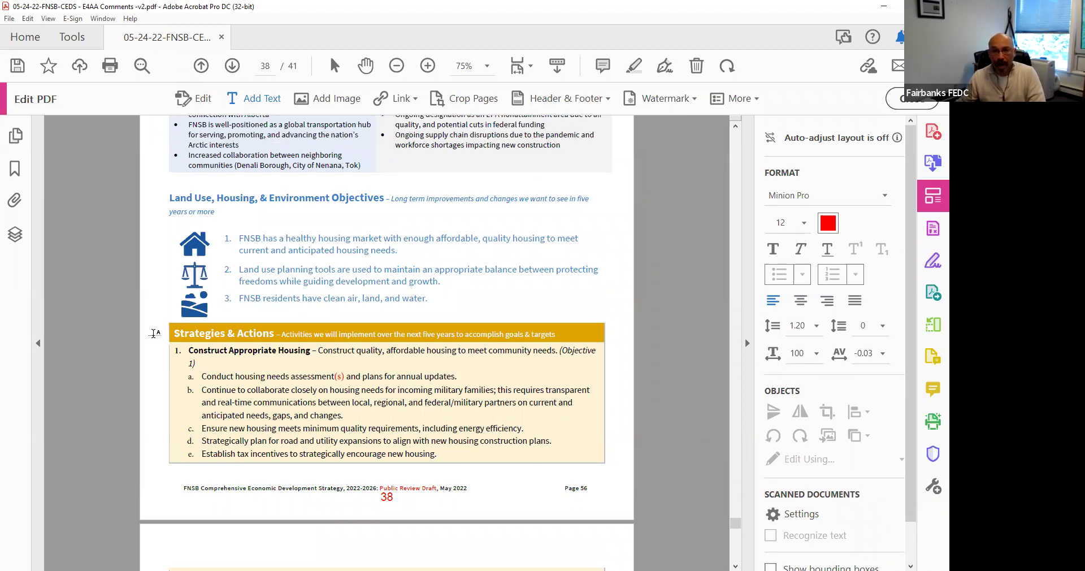
pyautogui.scroll(-2, 154, 334)
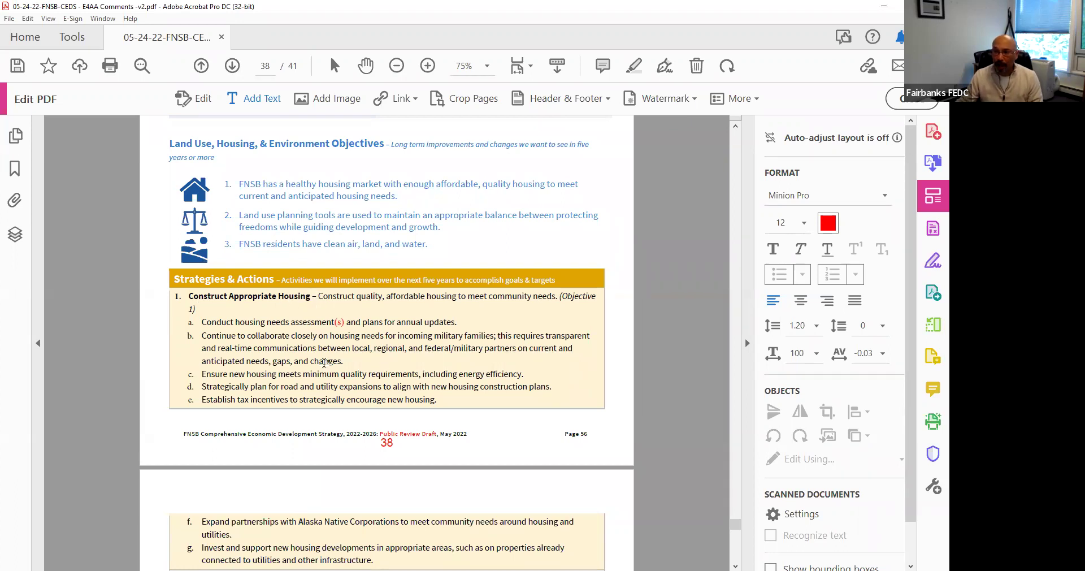
pyautogui.scroll(-4, 325, 363)
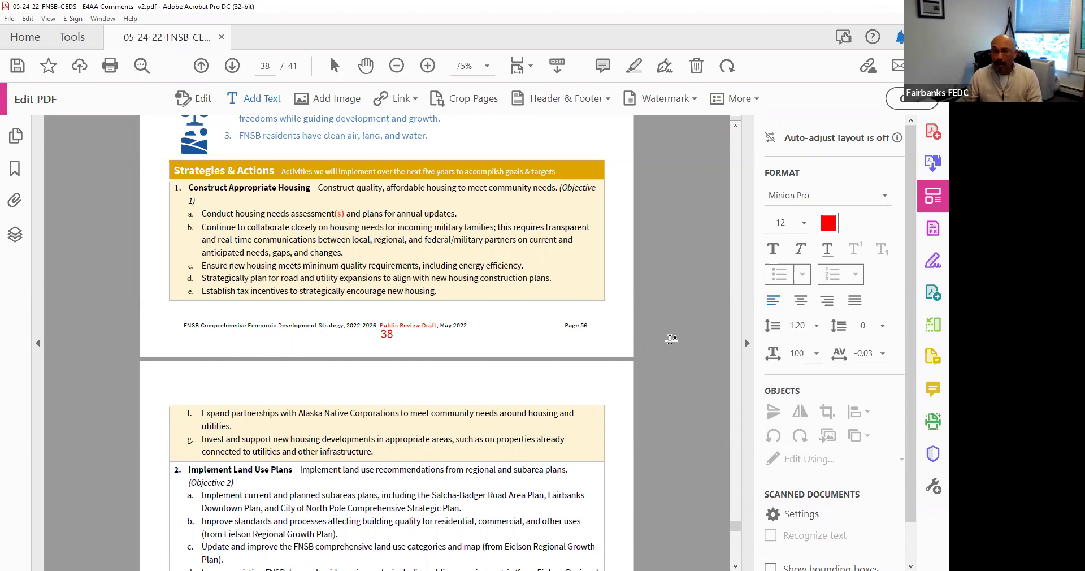
pyautogui.scroll(-2, 671, 339)
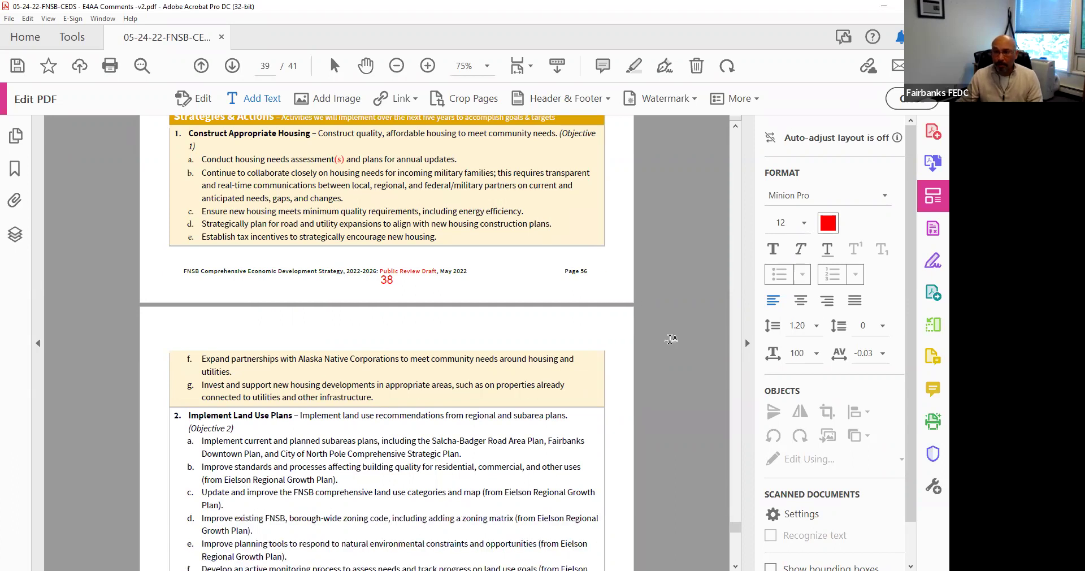
pyautogui.scroll(-13, 670, 339)
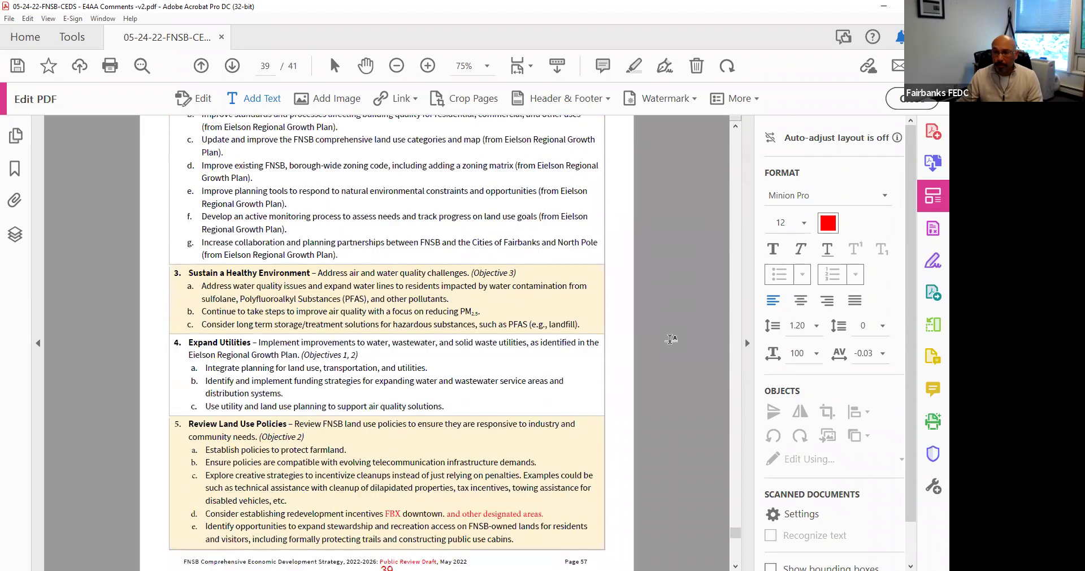
pyautogui.scroll(2, 670, 339)
pyautogui.scroll(-2, 671, 339)
pyautogui.scroll(10, 670, 339)
pyautogui.scroll(6, 670, 339)
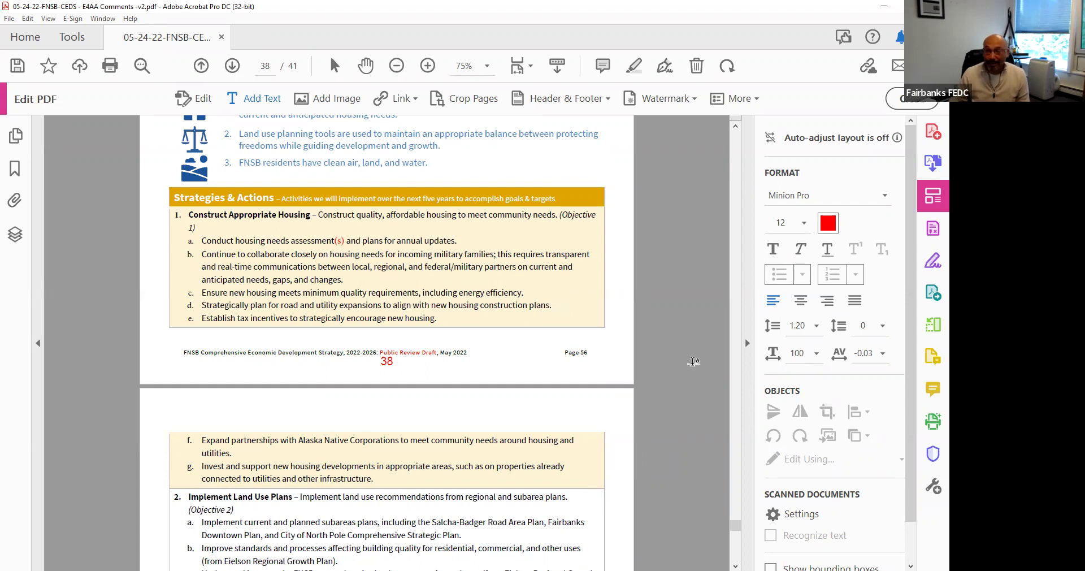
# Scroll to page 39's Review Land Use Policies, showing items 4 and 5 and the red FBX comment.
pyautogui.scroll(-5, 692, 362)
pyautogui.scroll(-2, 692, 362)
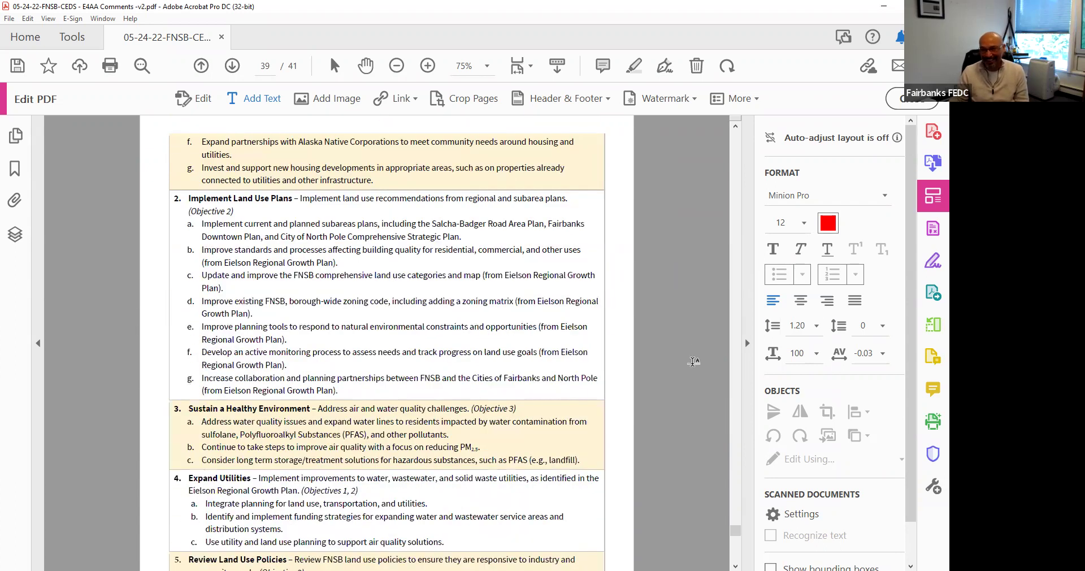
pyautogui.scroll(8, 693, 362)
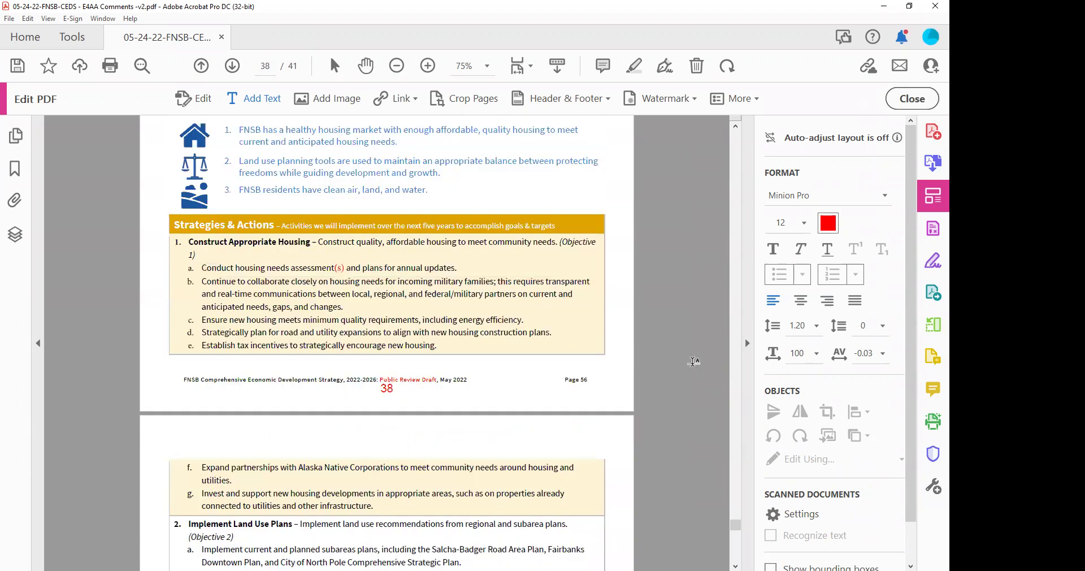
pyautogui.scroll(-4, 693, 362)
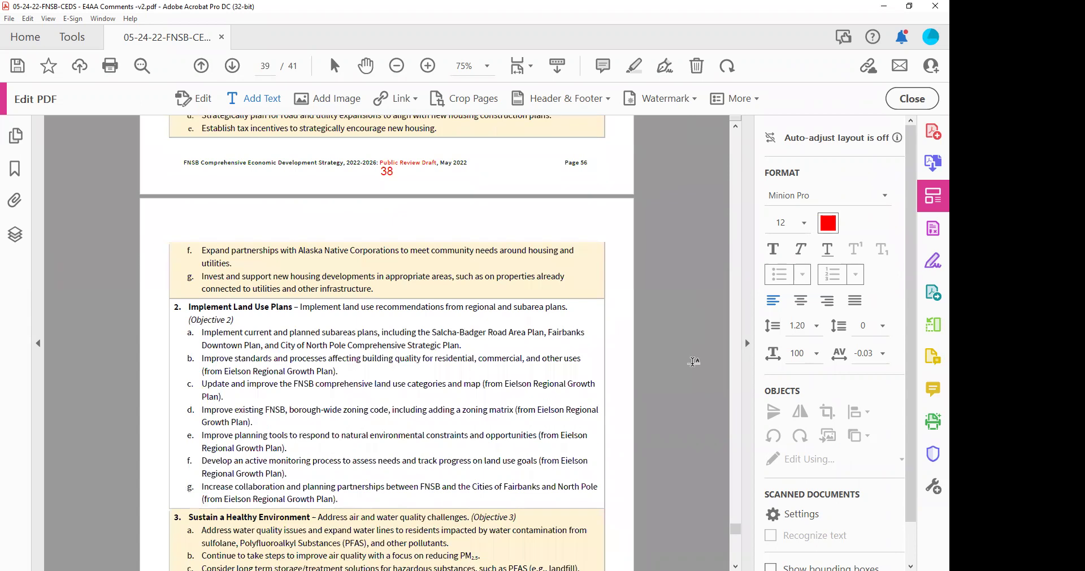
pyautogui.scroll(-5, 694, 361)
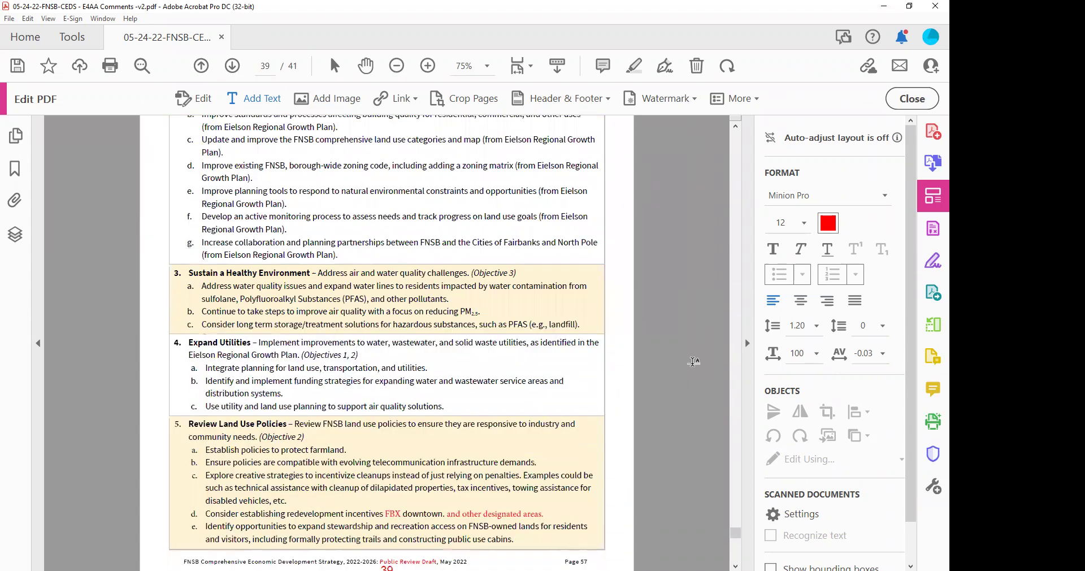
pyautogui.scroll(-1, 693, 361)
pyautogui.scroll(-2, 693, 361)
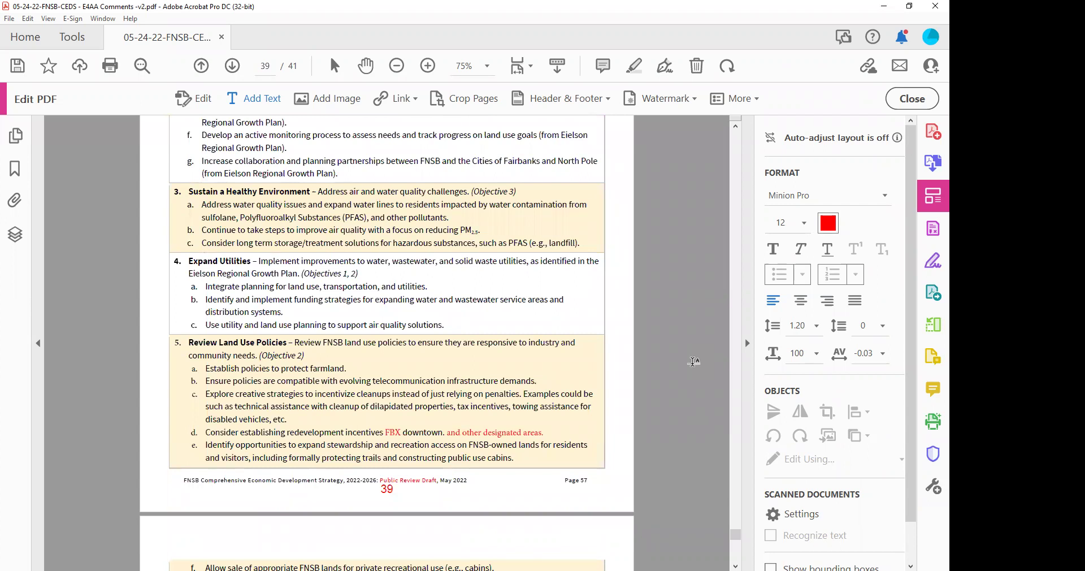
pyautogui.scroll(-5, 693, 362)
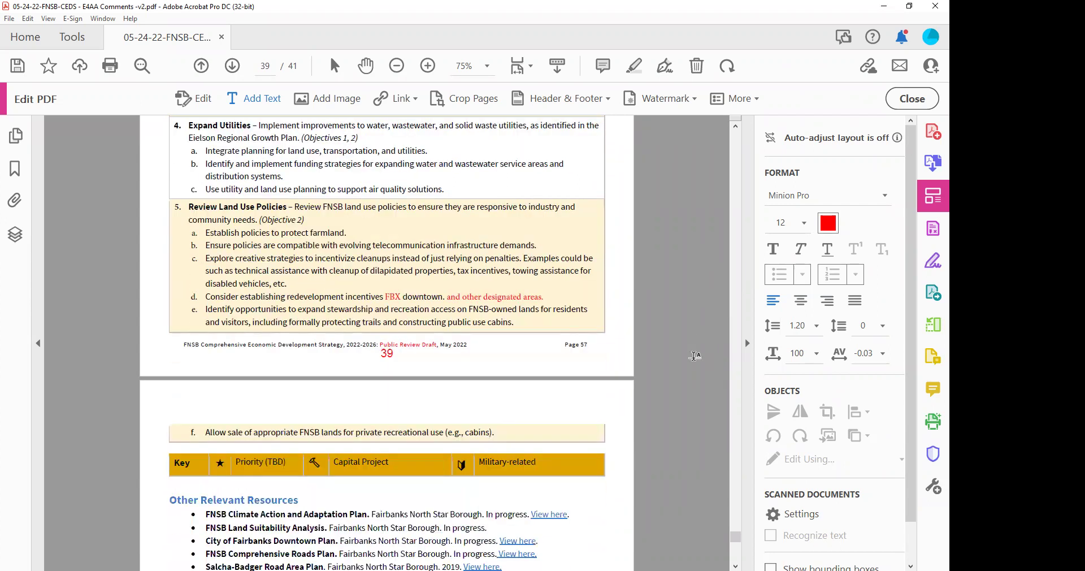
pyautogui.scroll(2, 698, 330)
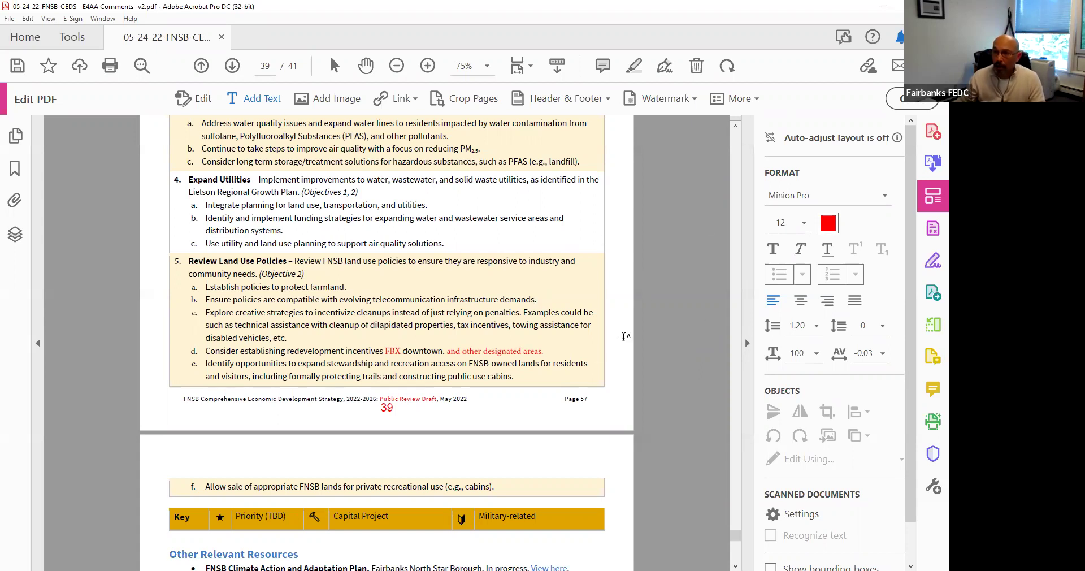
pyautogui.scroll(-5, 624, 336)
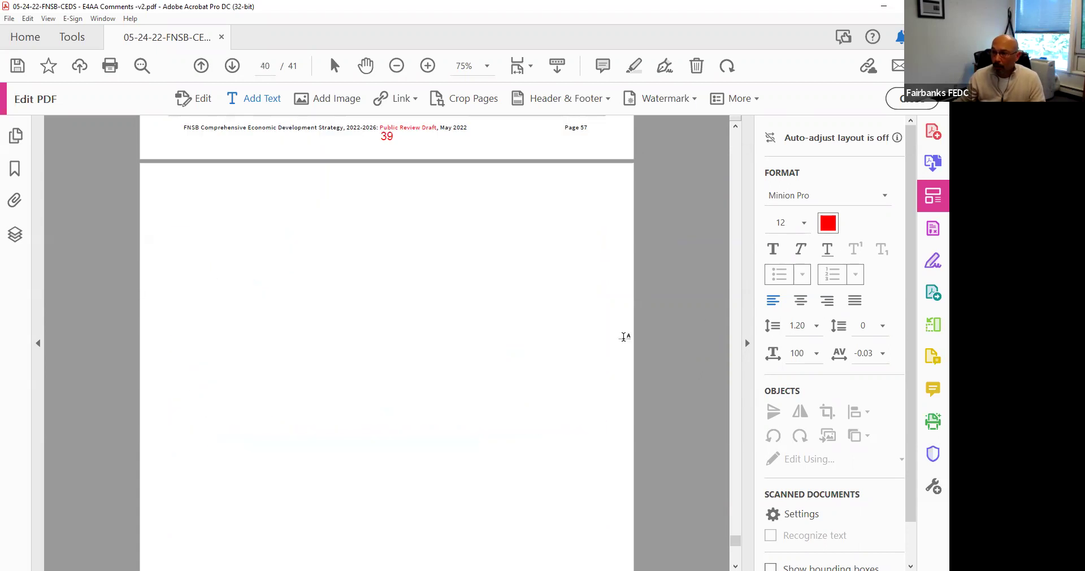
pyautogui.scroll(6, 624, 336)
pyautogui.scroll(2, 624, 336)
pyautogui.scroll(-2, 624, 336)
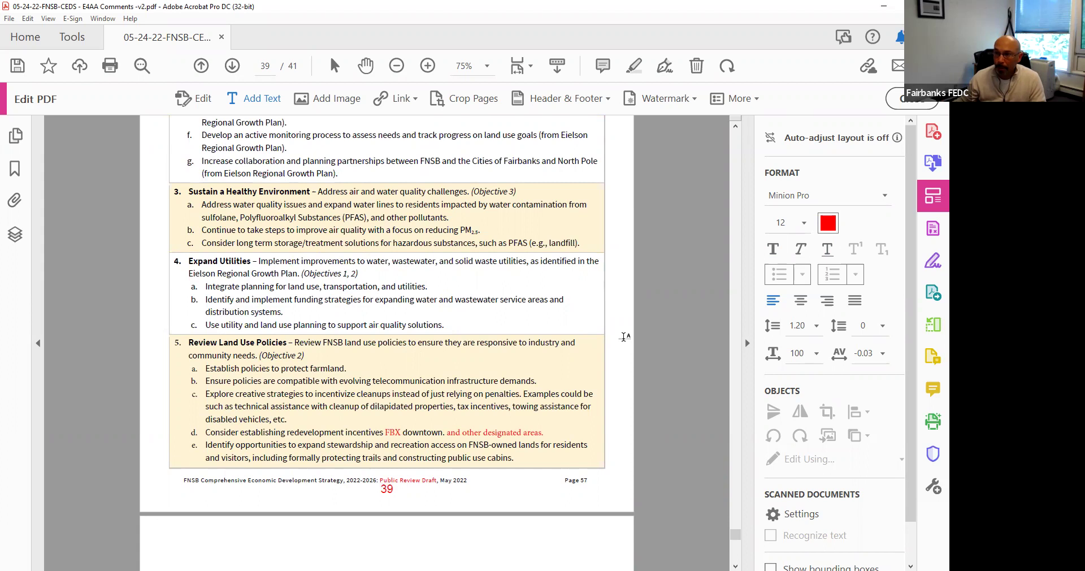
pyautogui.scroll(-3, 624, 336)
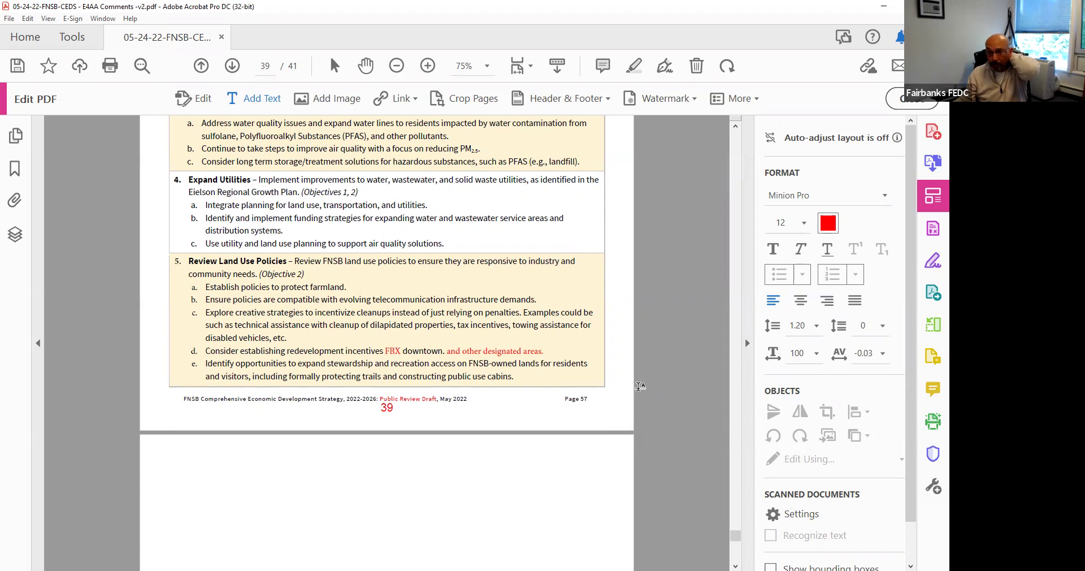
pyautogui.scroll(-8, 639, 386)
pyautogui.scroll(10, 638, 386)
pyautogui.scroll(-8, 638, 386)
pyautogui.scroll(7, 638, 386)
pyautogui.scroll(-3, 638, 386)
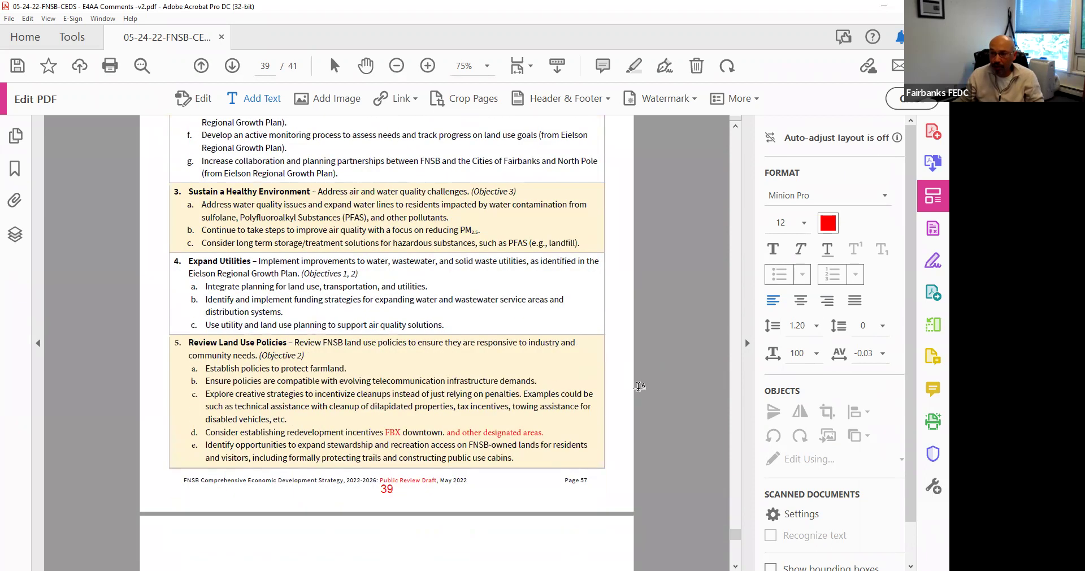
pyautogui.scroll(3, 639, 386)
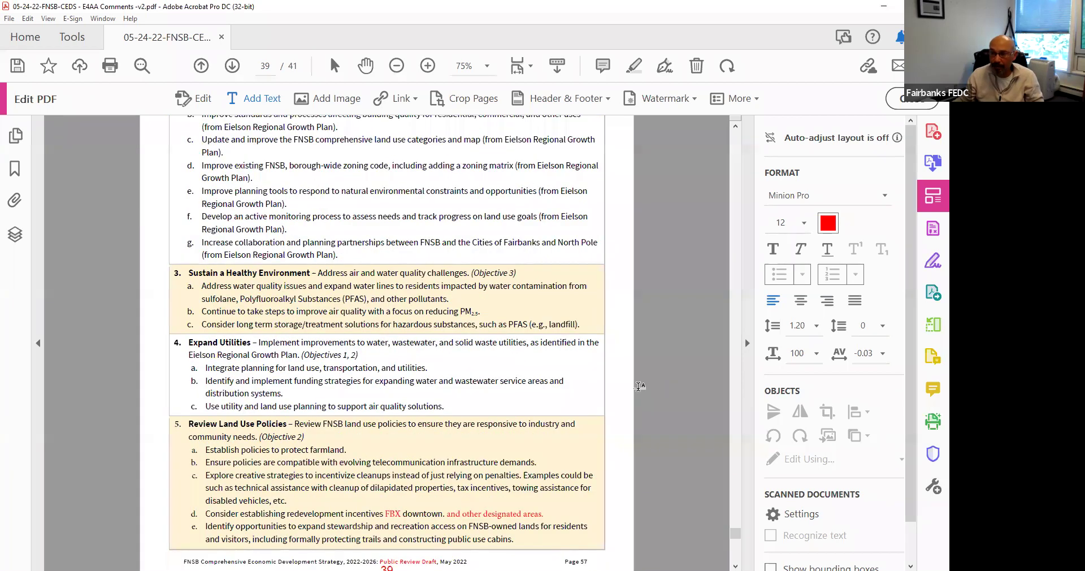